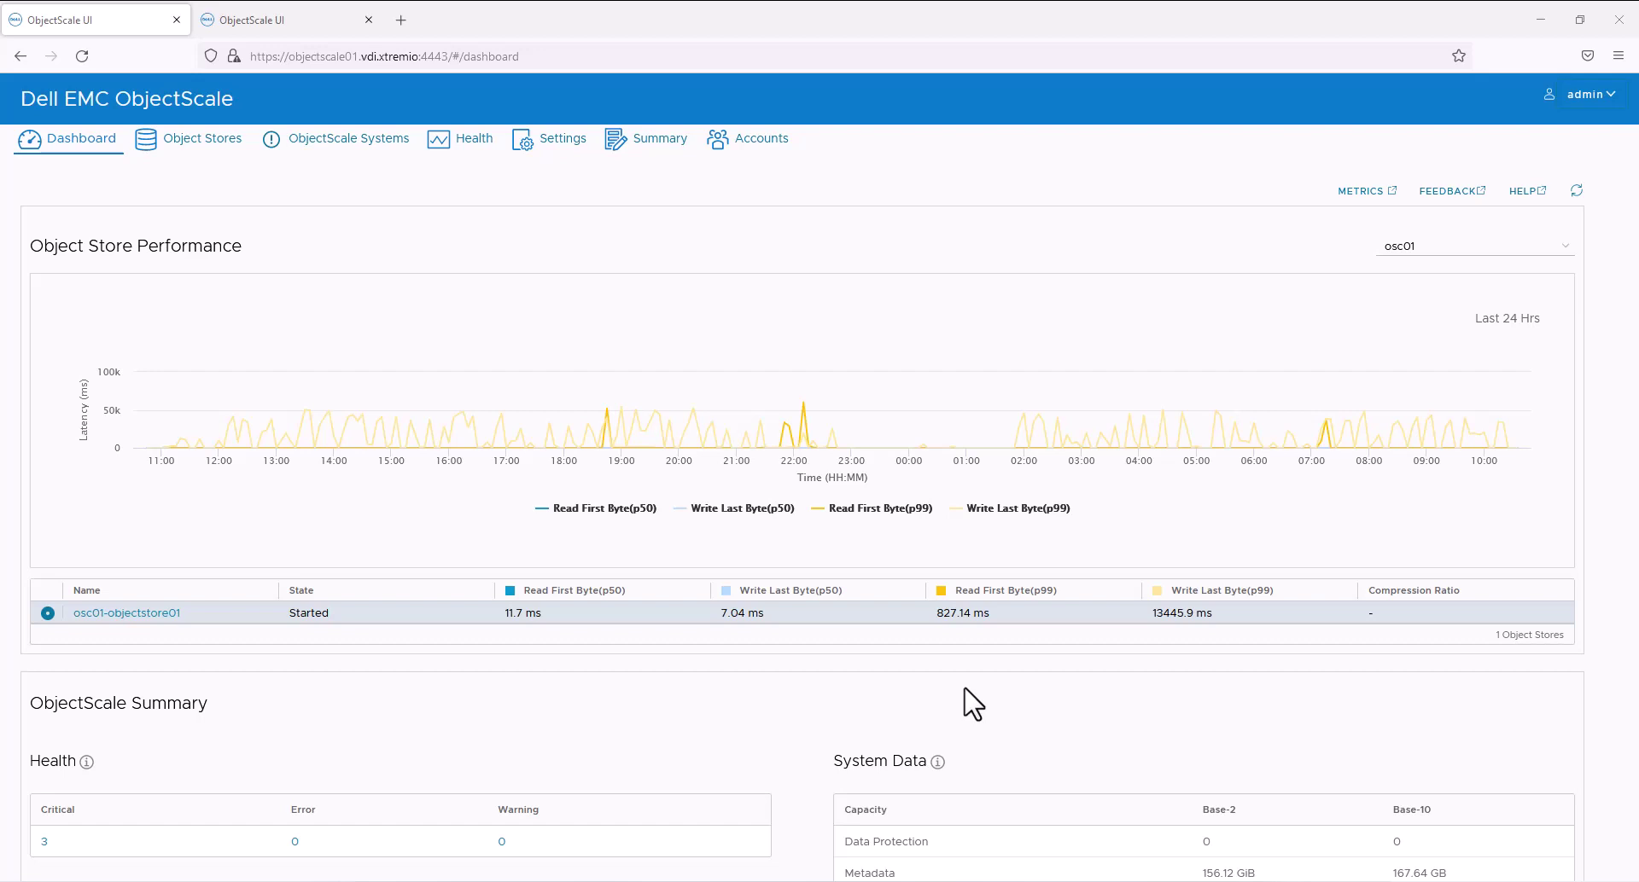
# Create a federation for the osc01 ObjectScale system and confirm it
pyautogui.click(360, 141)
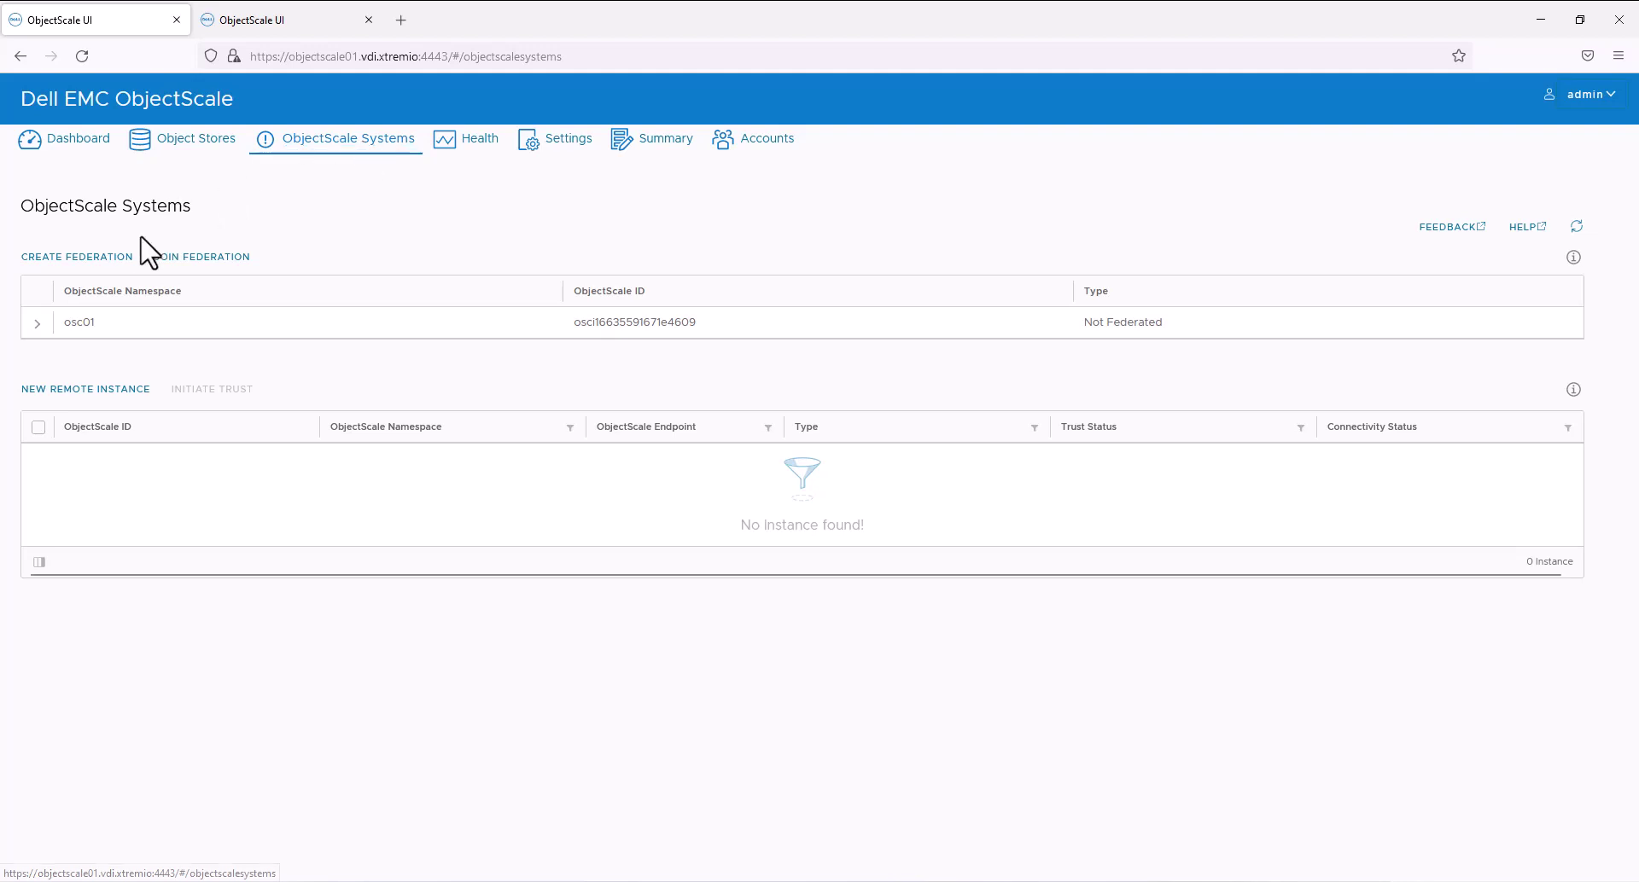
pyautogui.click(89, 257)
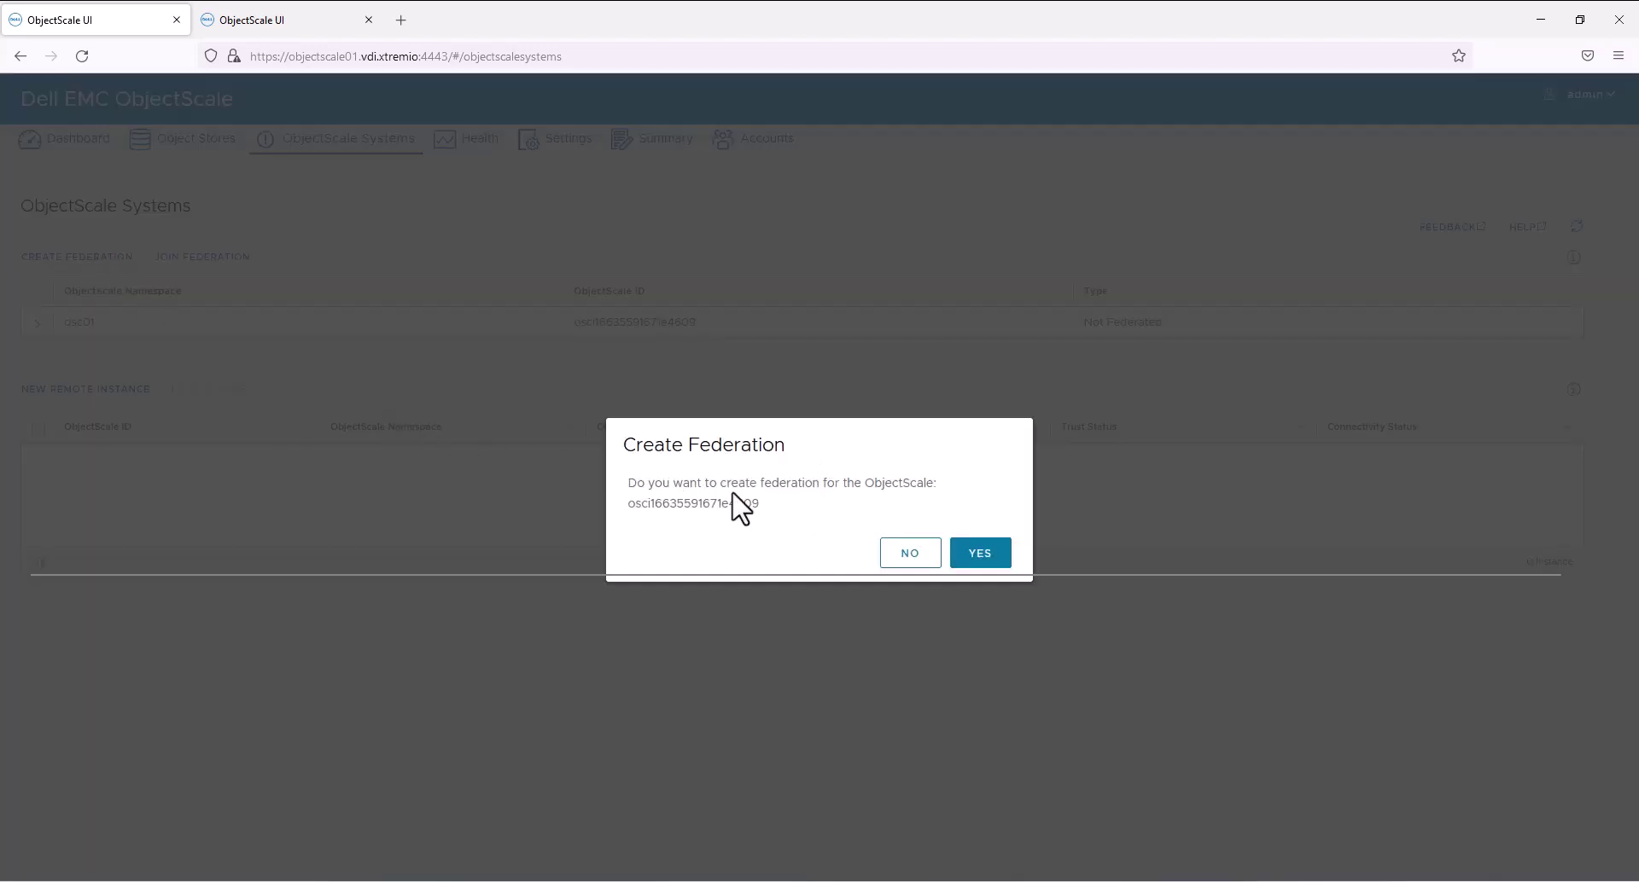
pyautogui.click(963, 556)
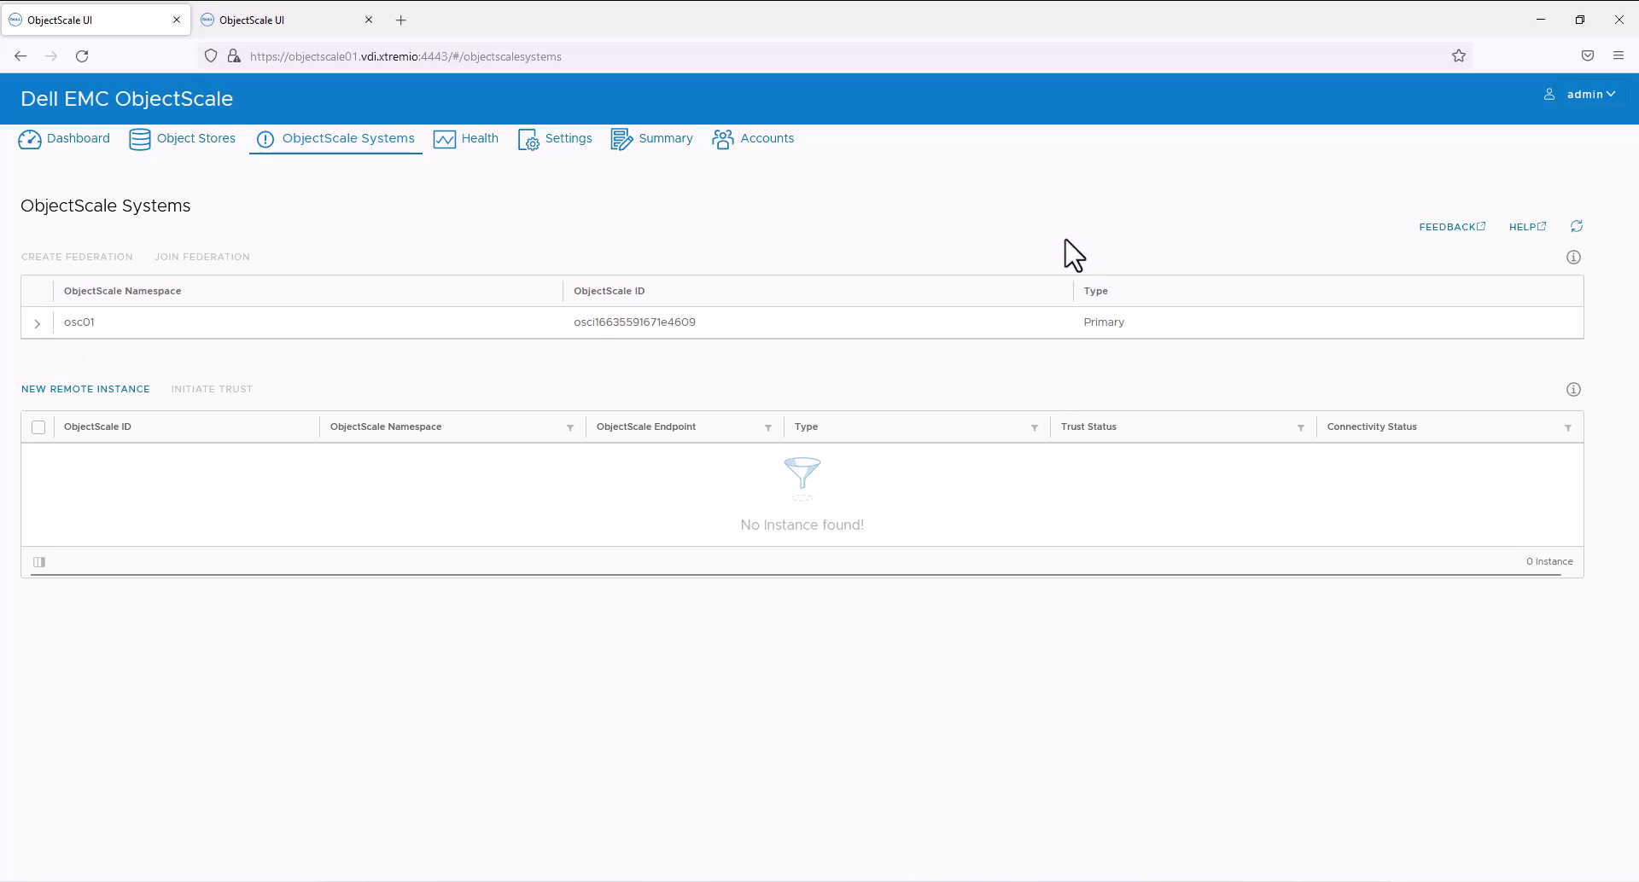
# On the osc02 system, request to join a federation and save the metadata file as FederationSigning_osc02.xml in the Desktop Objectscale folder
pyautogui.click(293, 20)
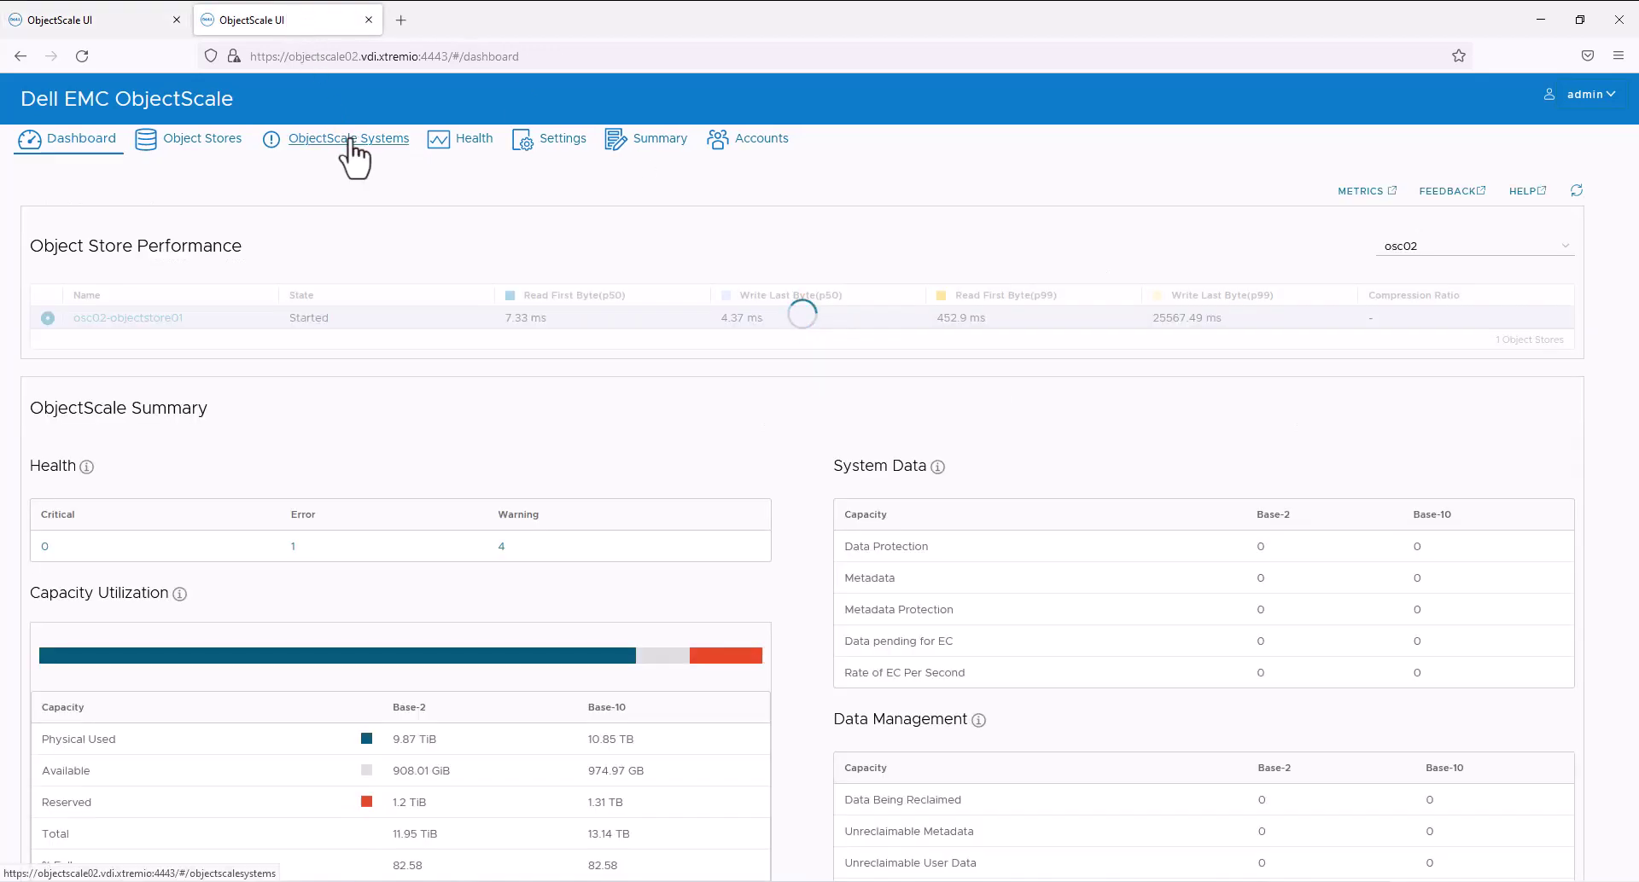
pyautogui.click(351, 147)
pyautogui.click(215, 258)
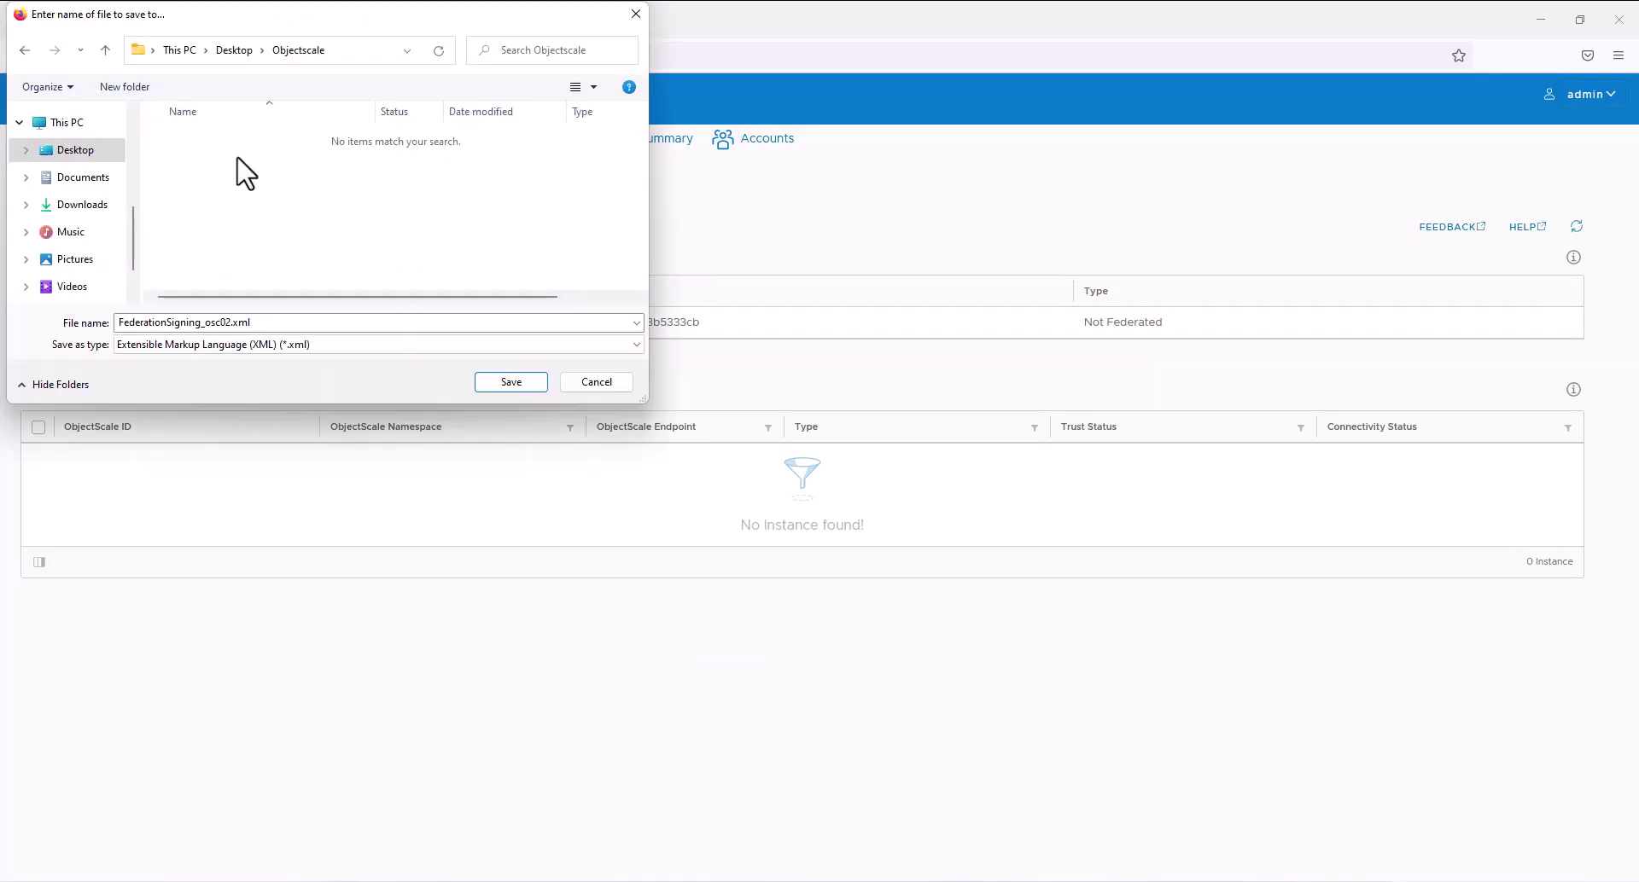
pyautogui.click(511, 383)
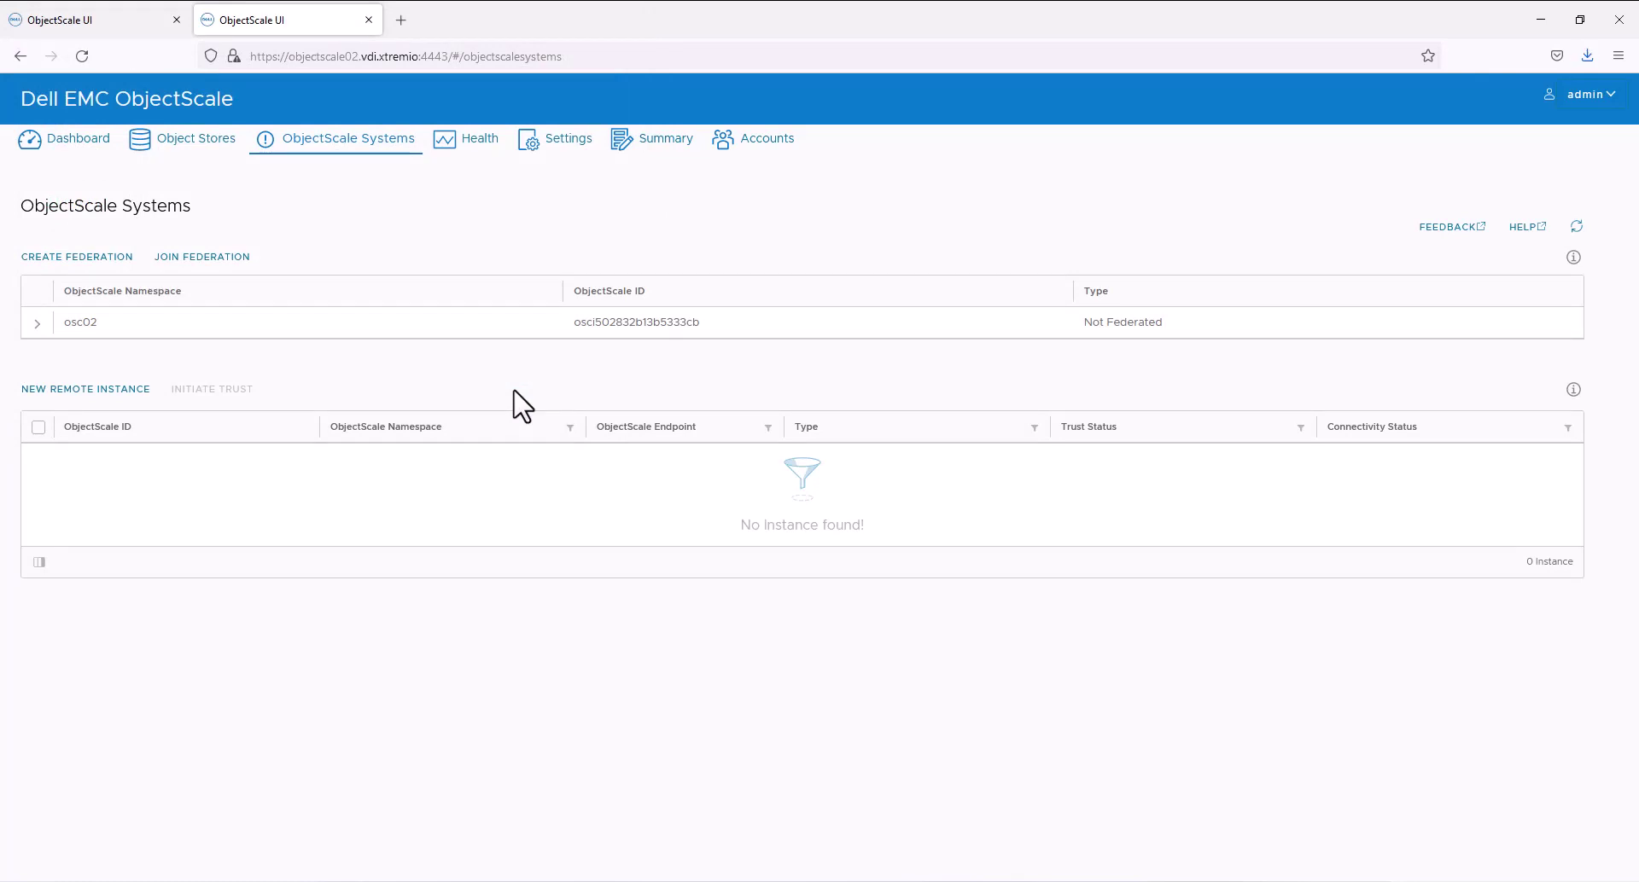
# On osc01, add a remote instance from FederationSigning_osc02.xml and save the returned metadata as PostFederationSigning_osc01.xml
pyautogui.click(83, 24)
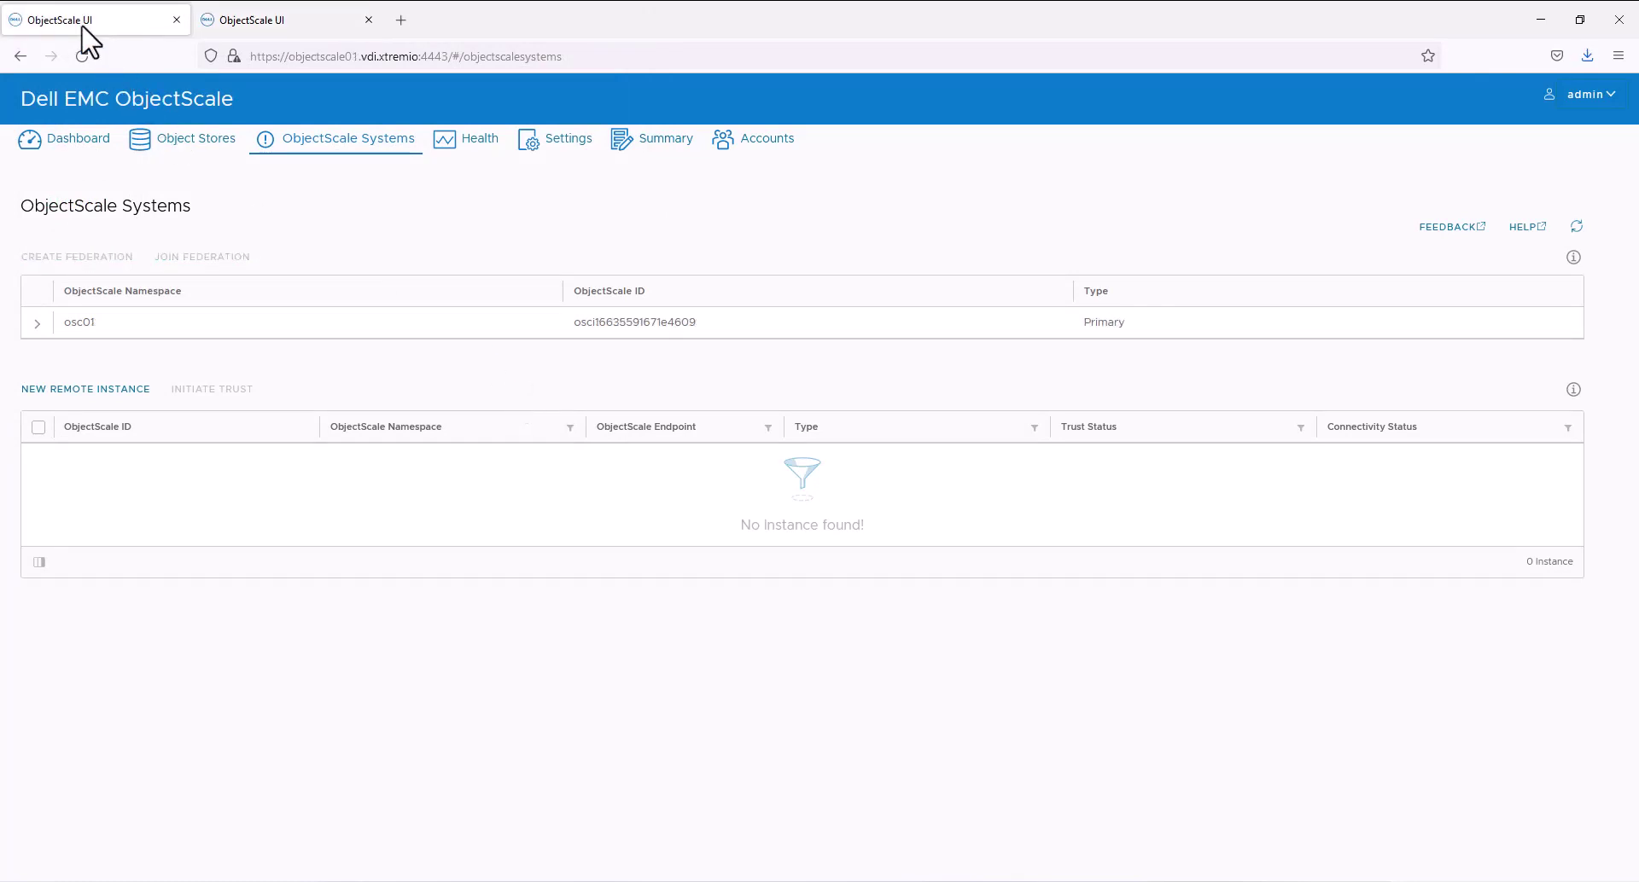
pyautogui.click(90, 389)
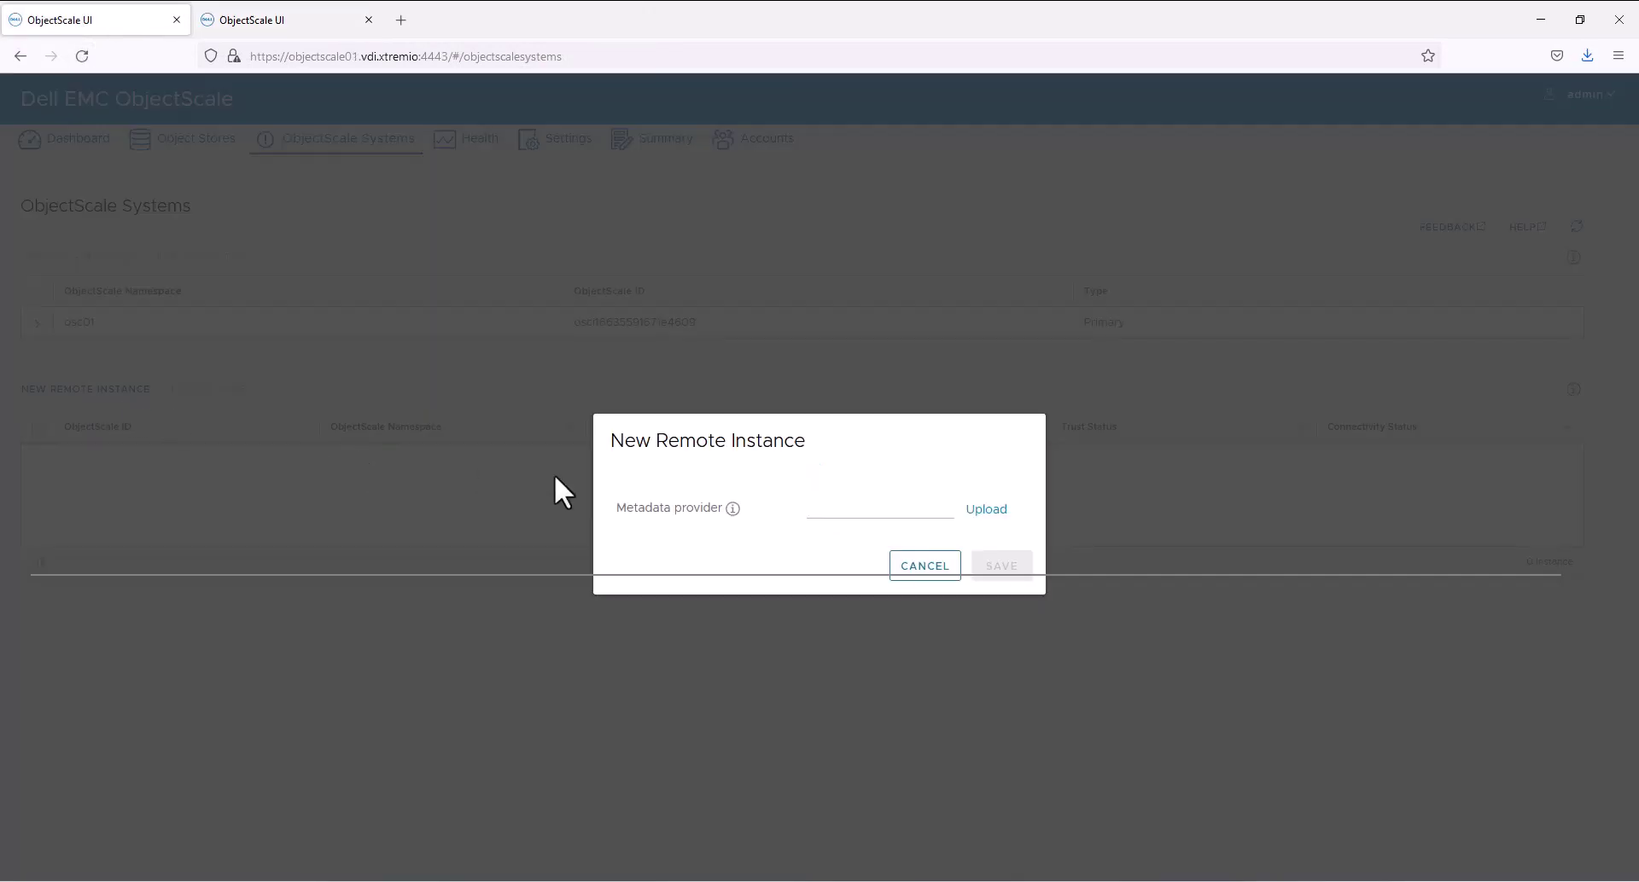
pyautogui.click(988, 510)
pyautogui.click(232, 143)
pyautogui.click(512, 382)
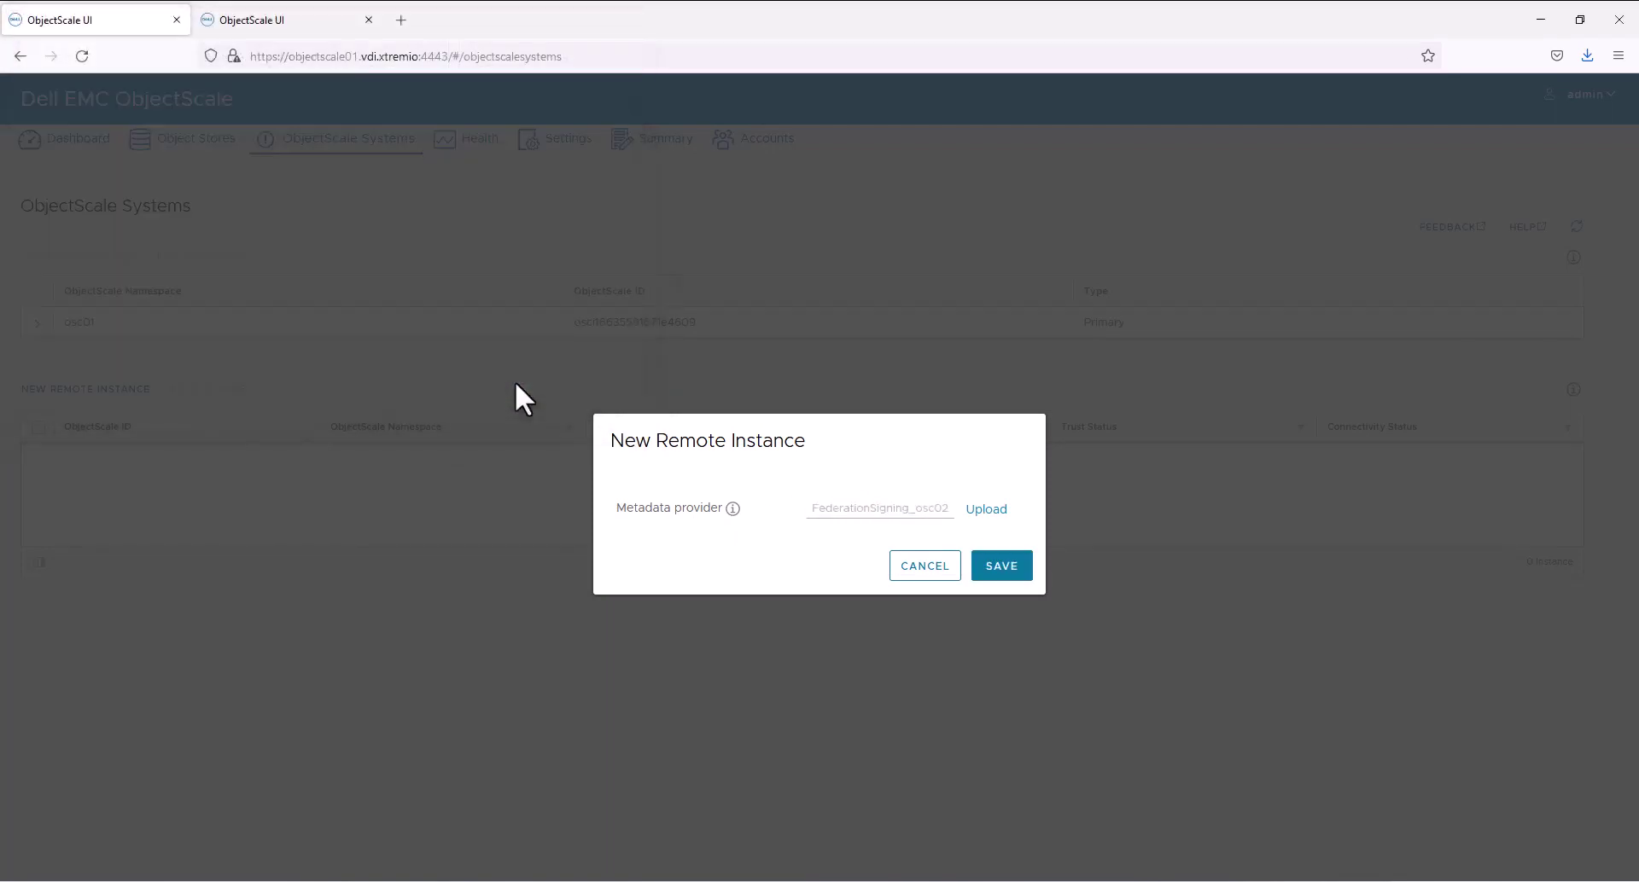
pyautogui.click(983, 568)
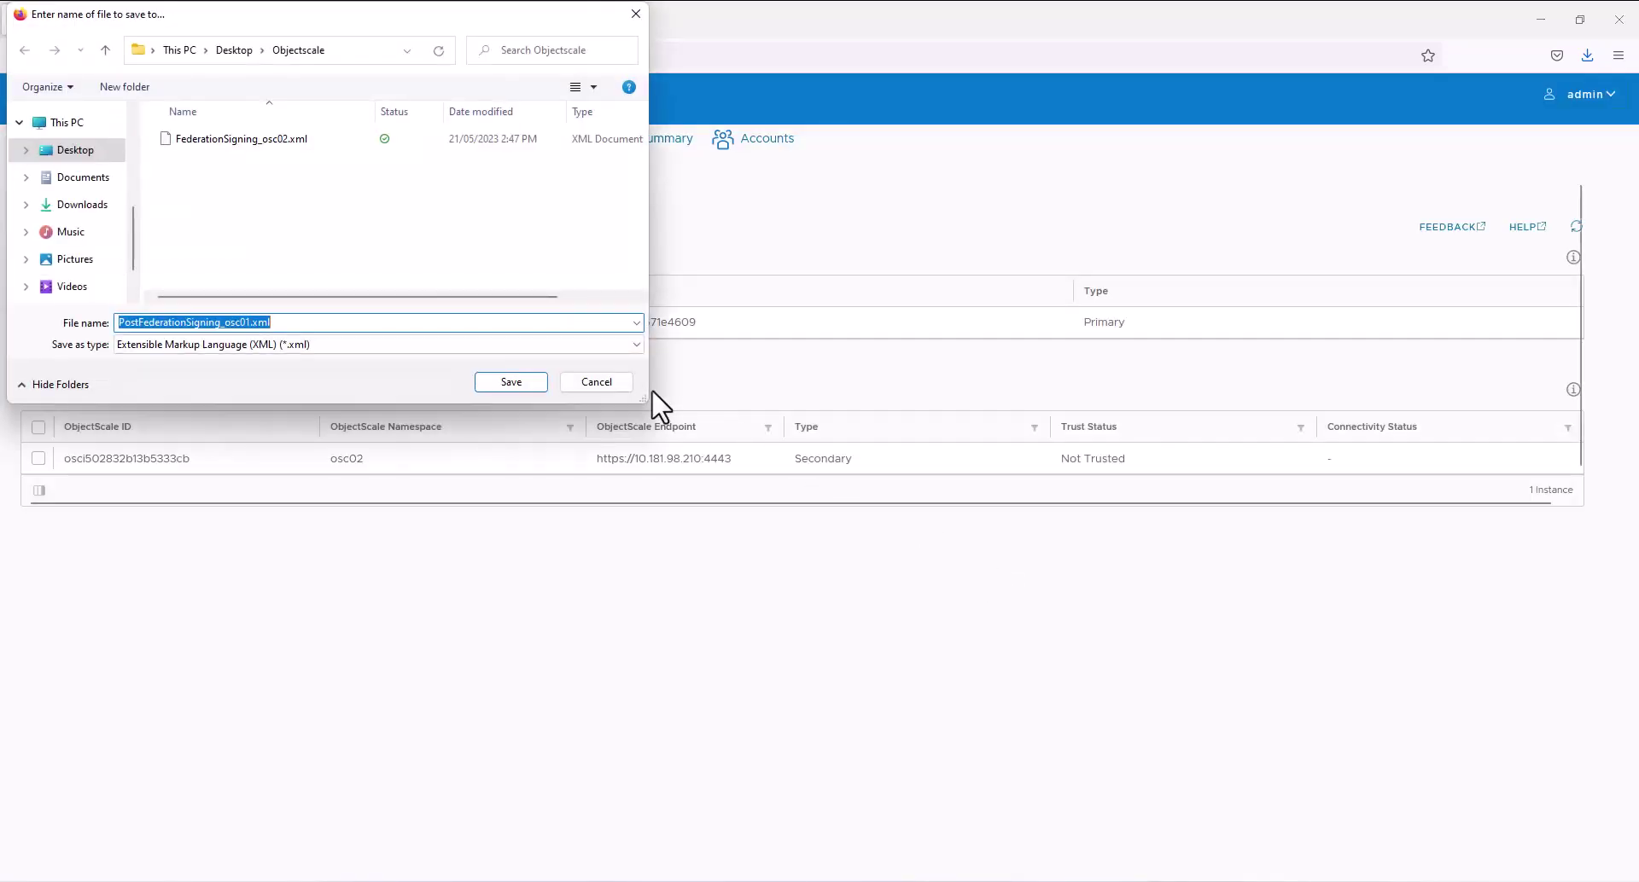
pyautogui.click(529, 378)
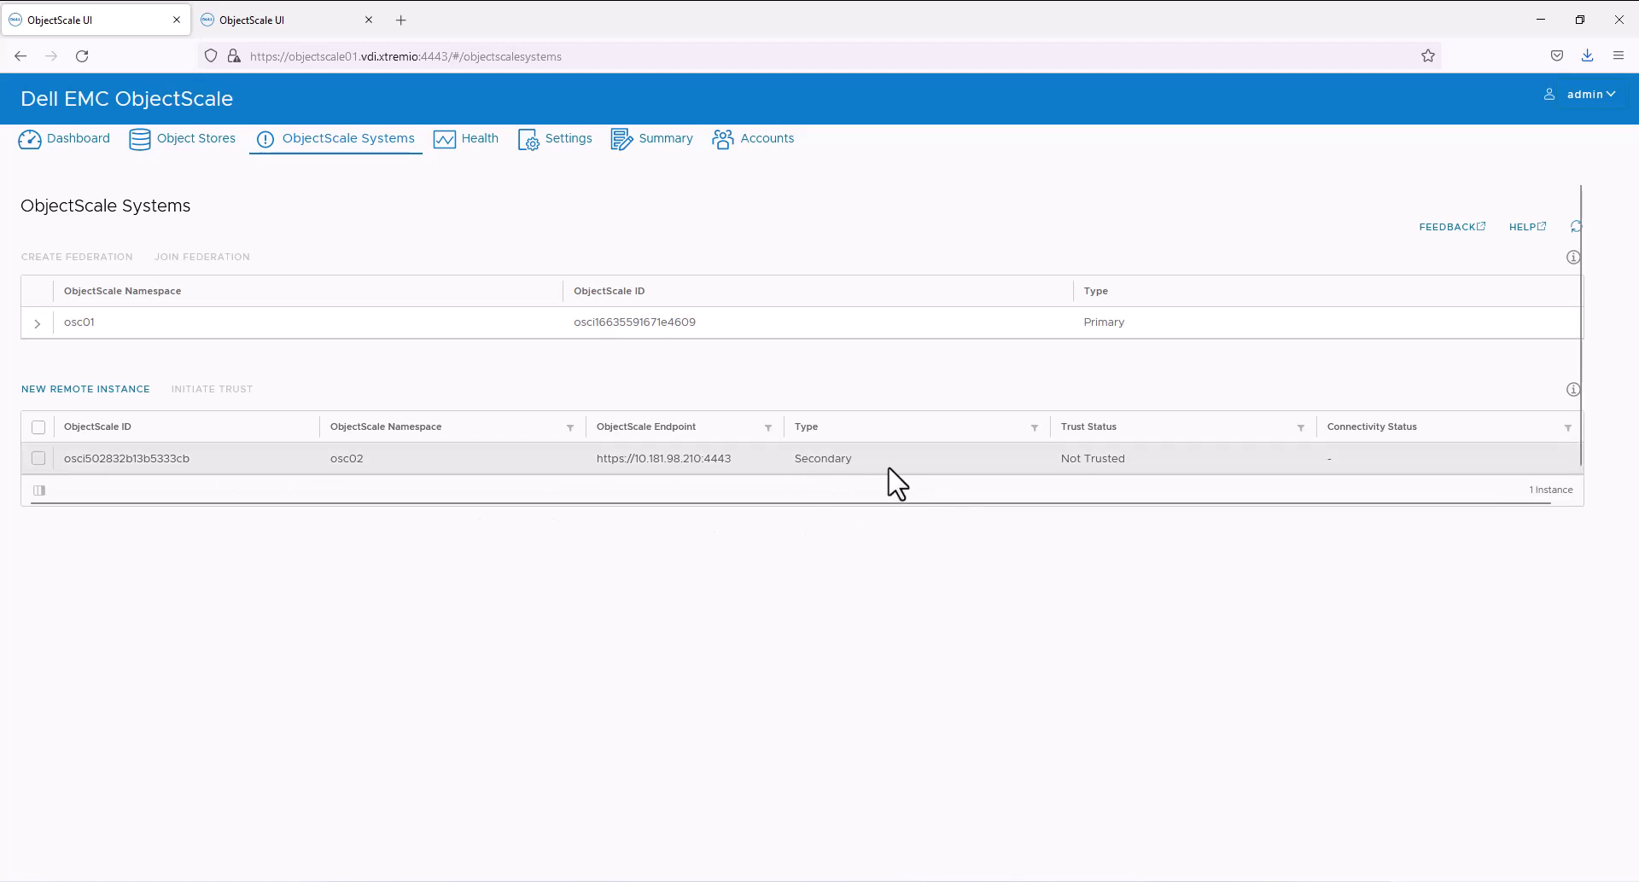
# On osc02, add a new remote instance using PostFederationSigning_osc01.xml as the metadata provider
pyautogui.click(355, 26)
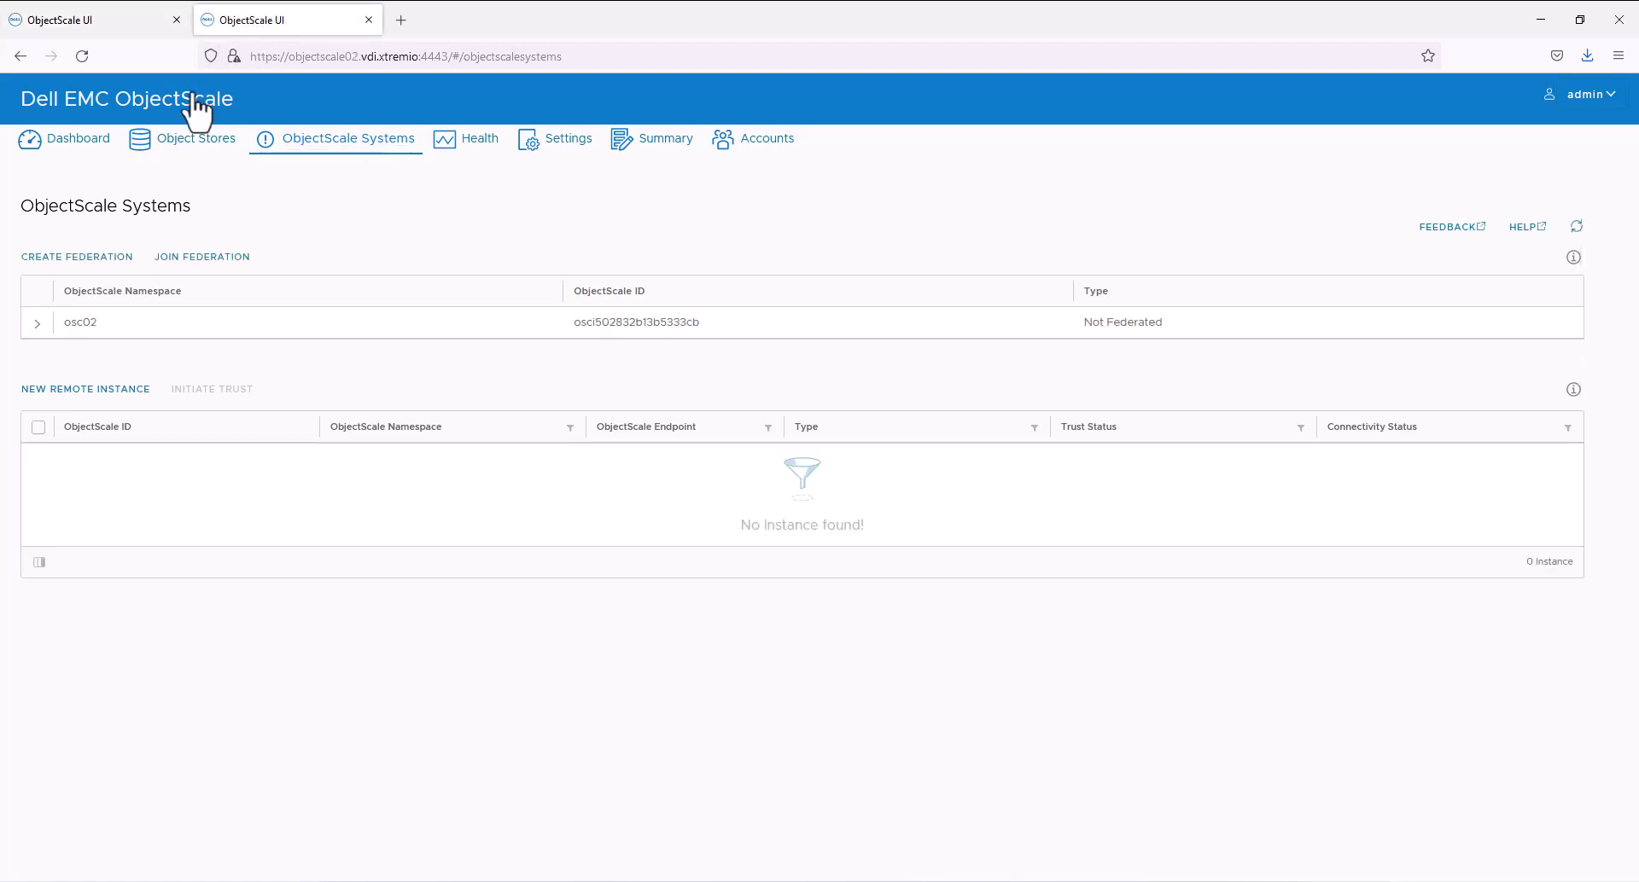
pyautogui.click(85, 389)
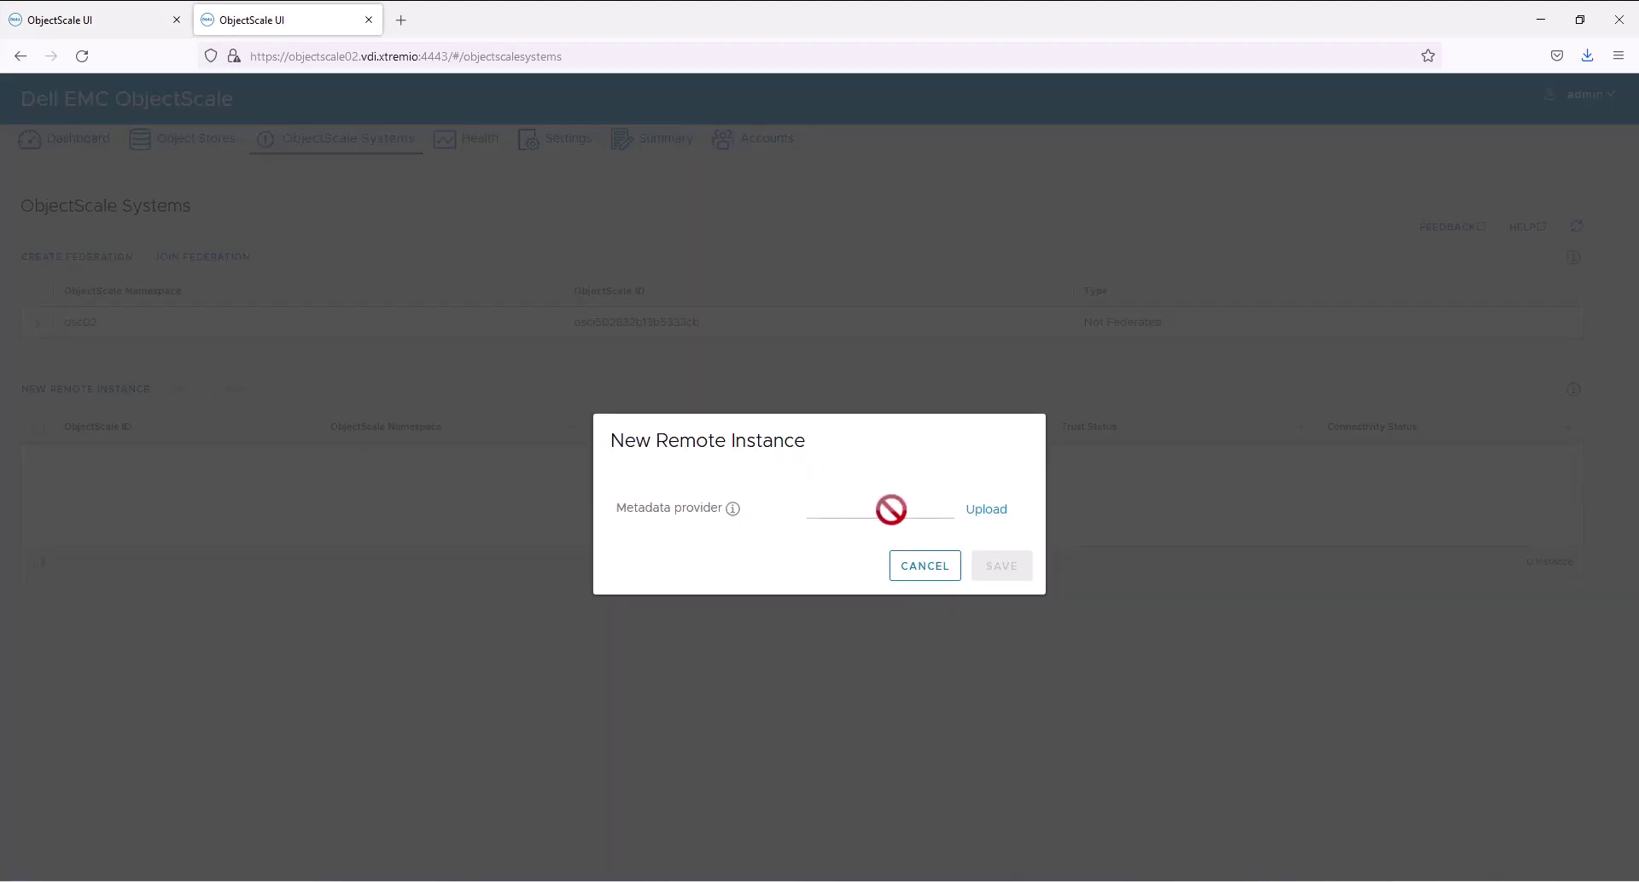
pyautogui.click(987, 509)
pyautogui.click(247, 165)
pyautogui.click(510, 382)
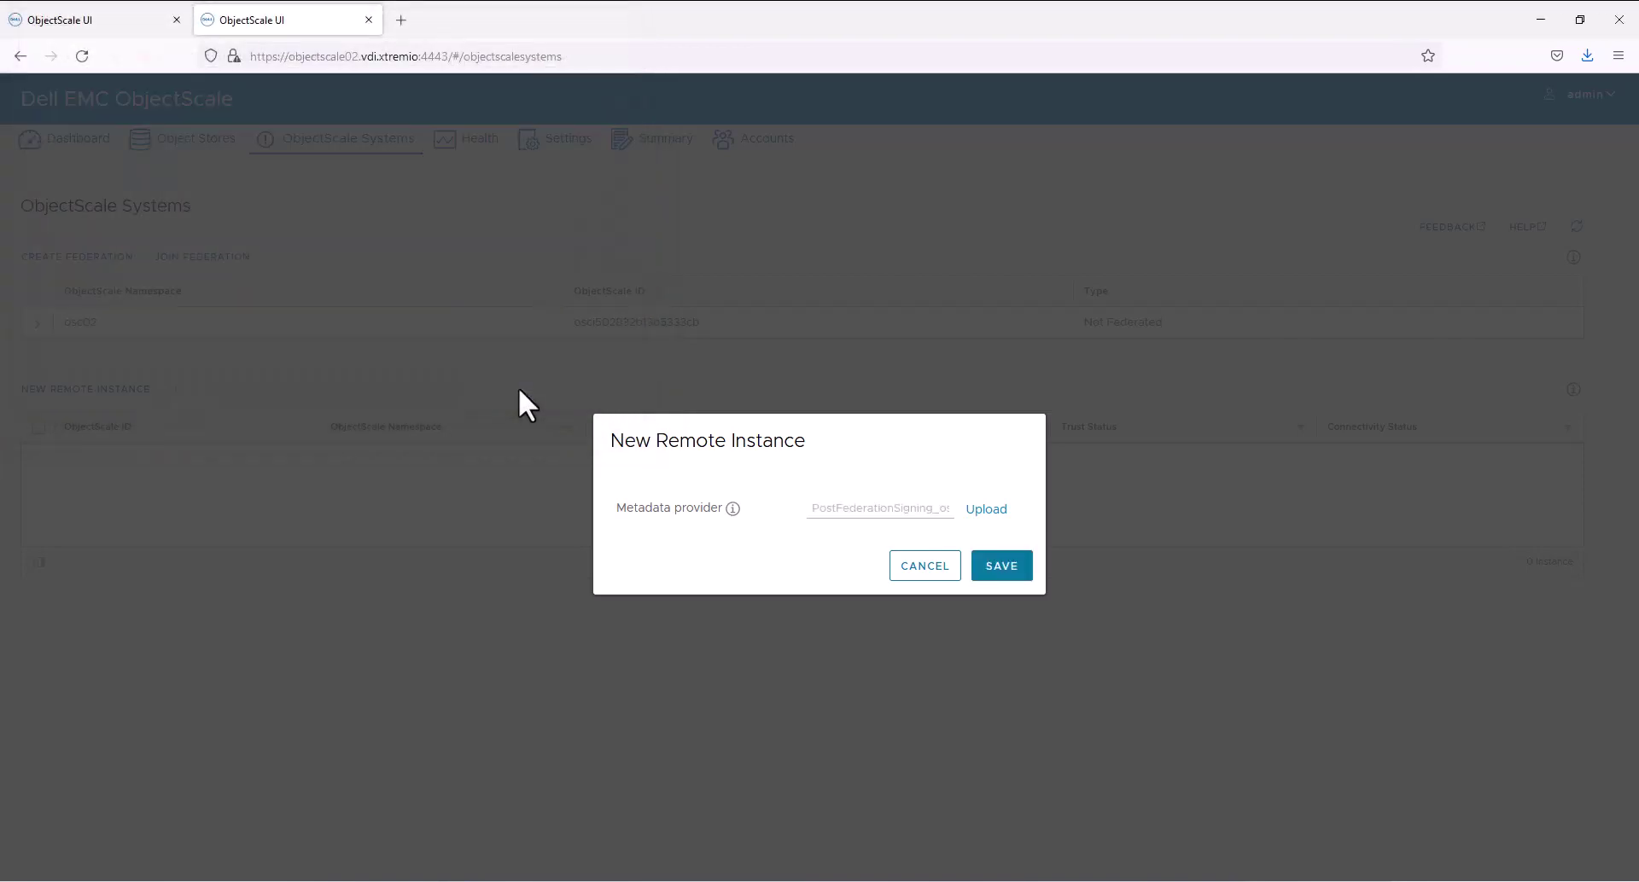
pyautogui.click(1004, 565)
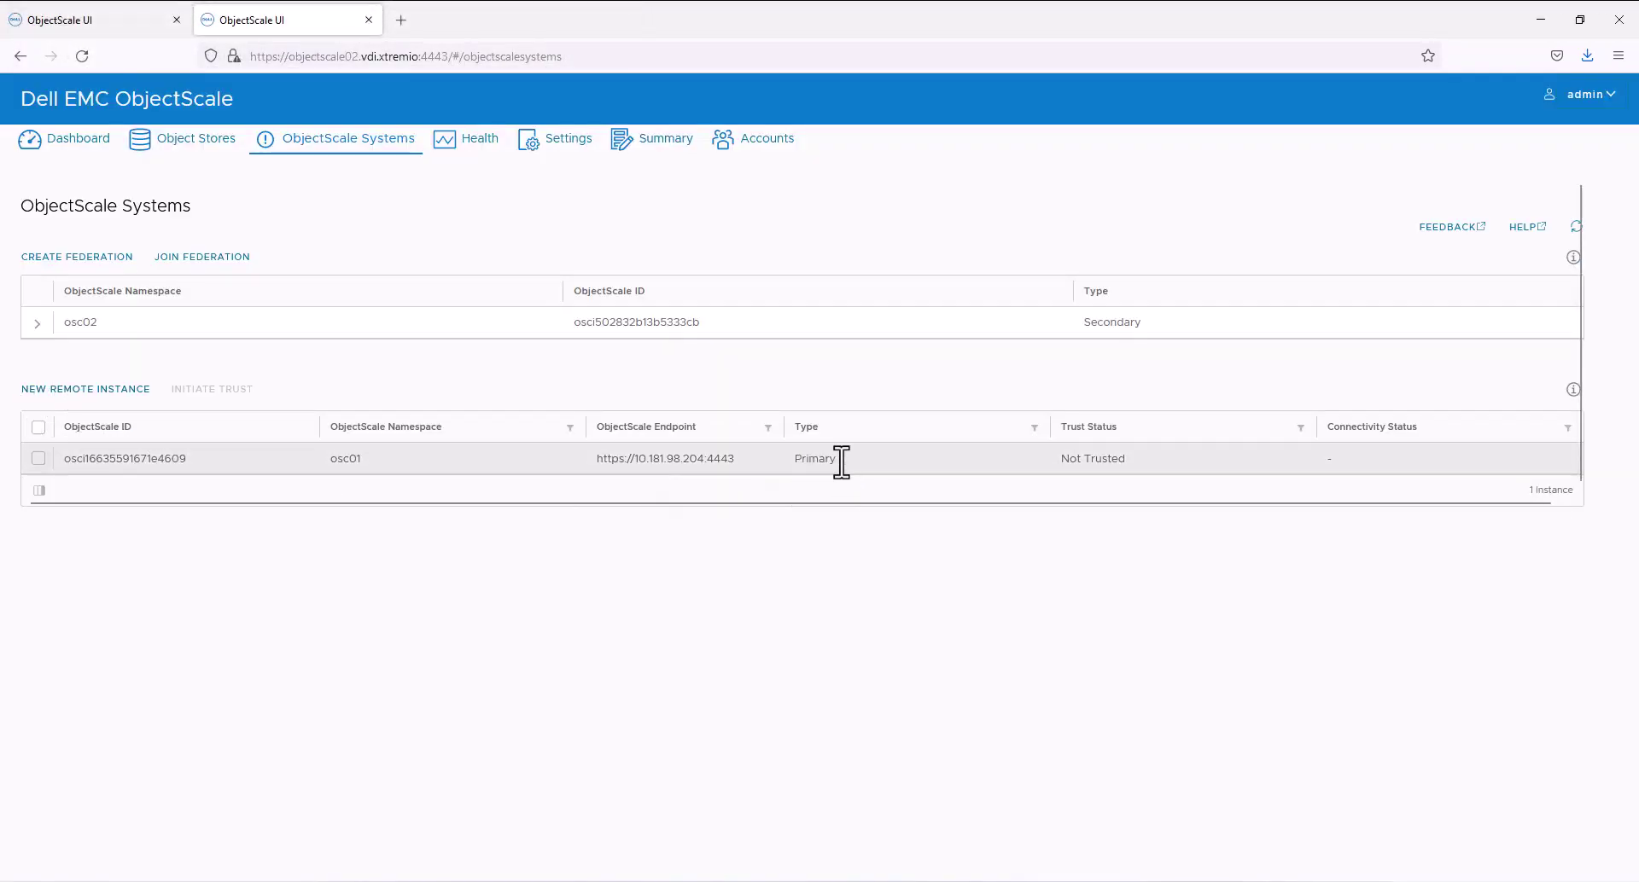
# On osc01, initiate trust with the secondary remote instance osc02 and check its trust status
pyautogui.click(58, 21)
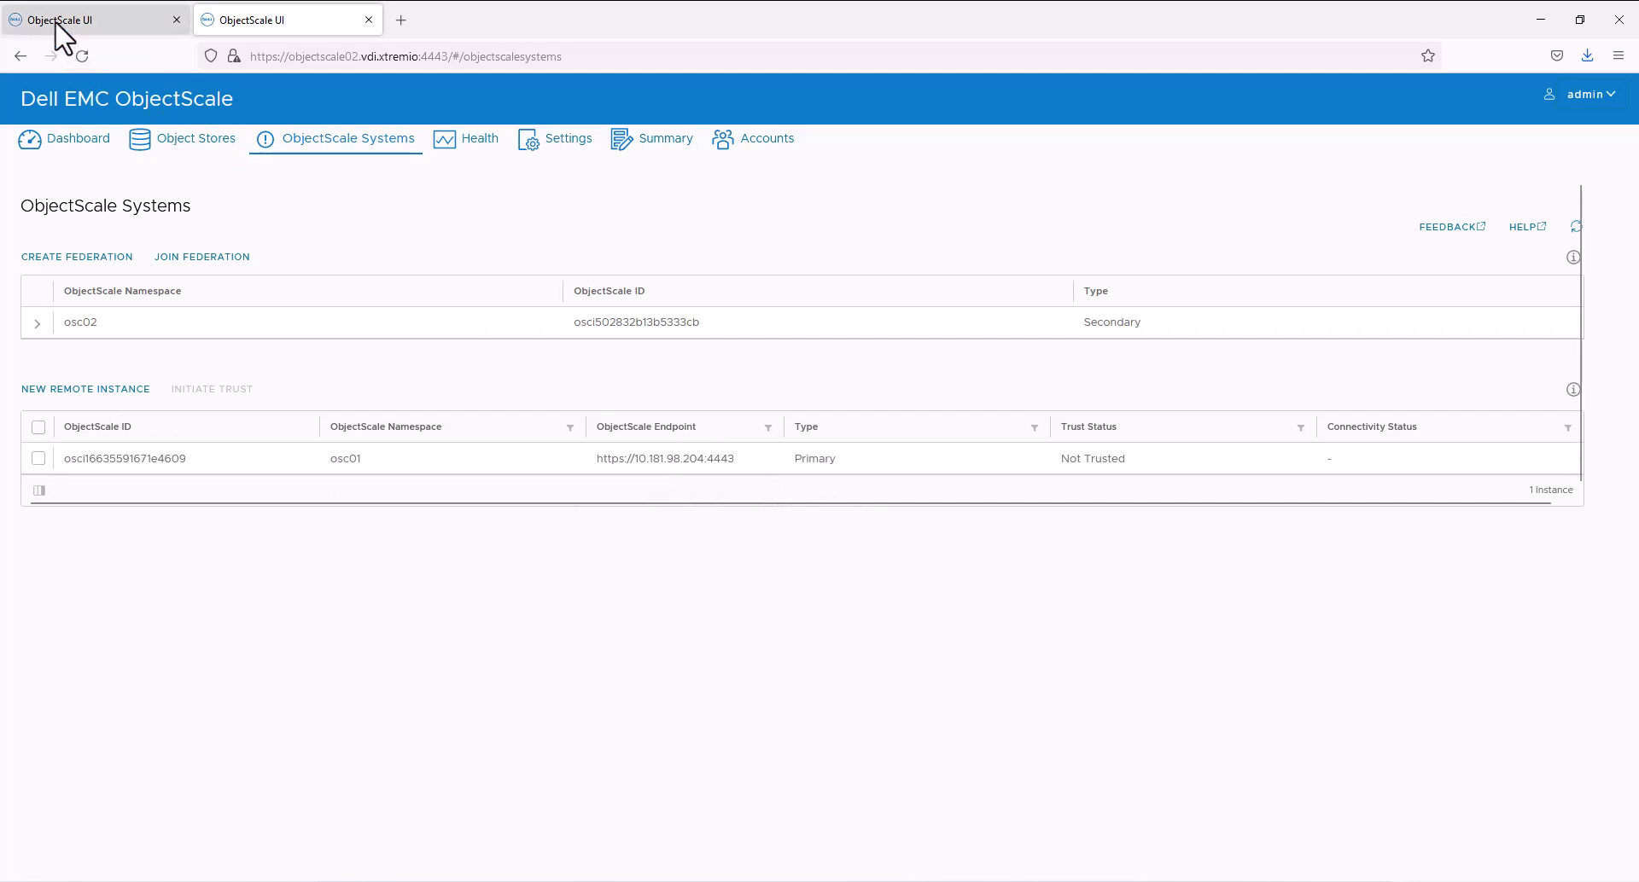
pyautogui.click(37, 459)
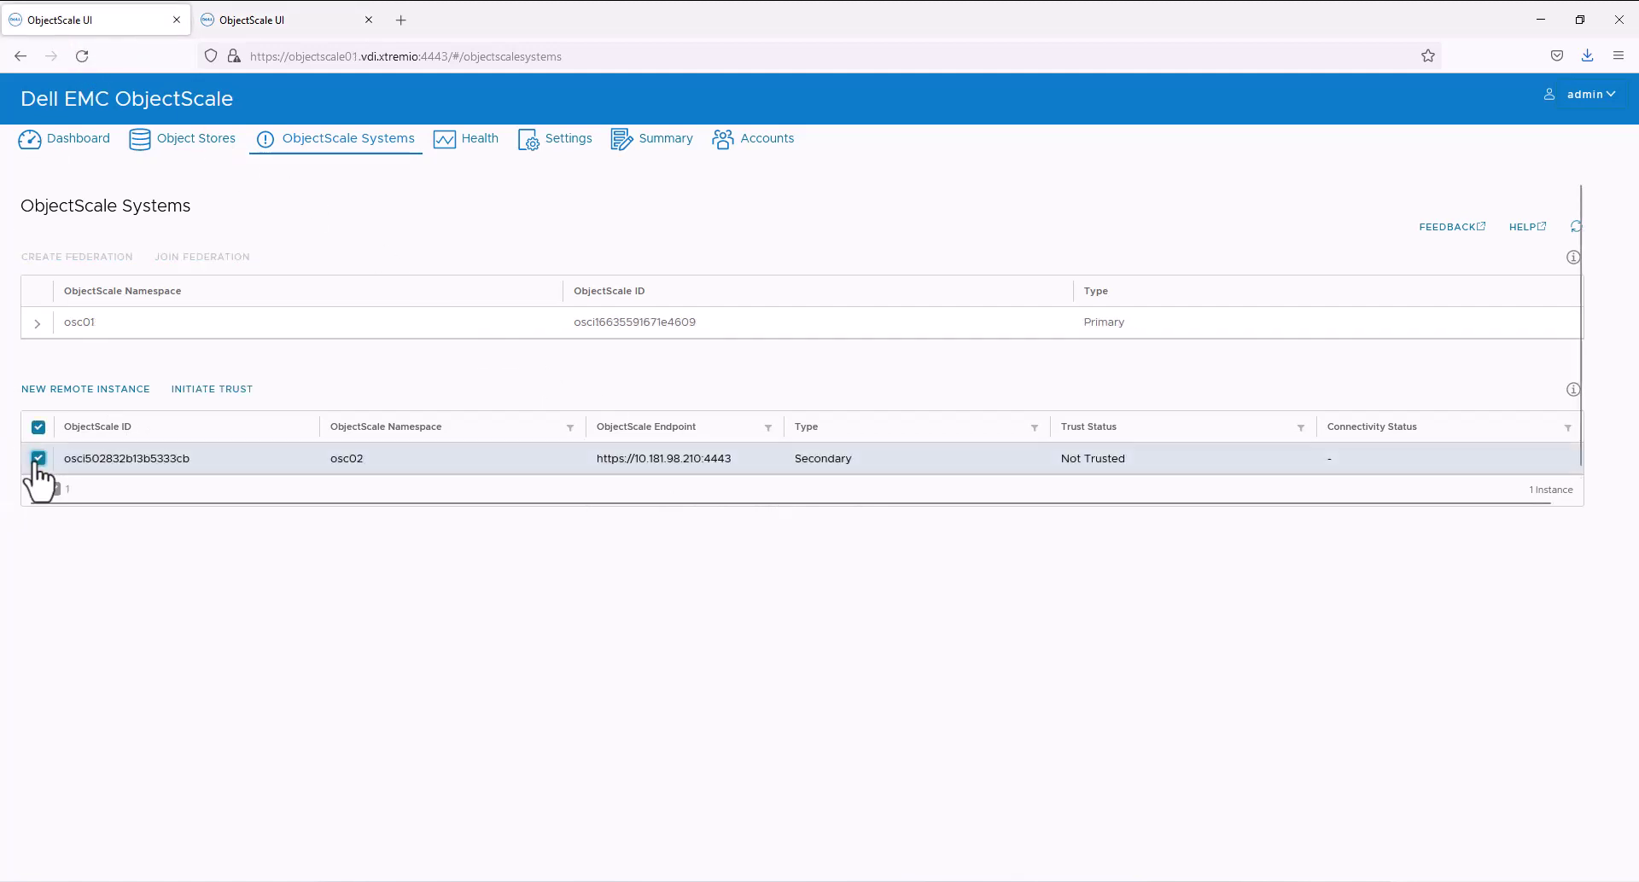
pyautogui.click(213, 390)
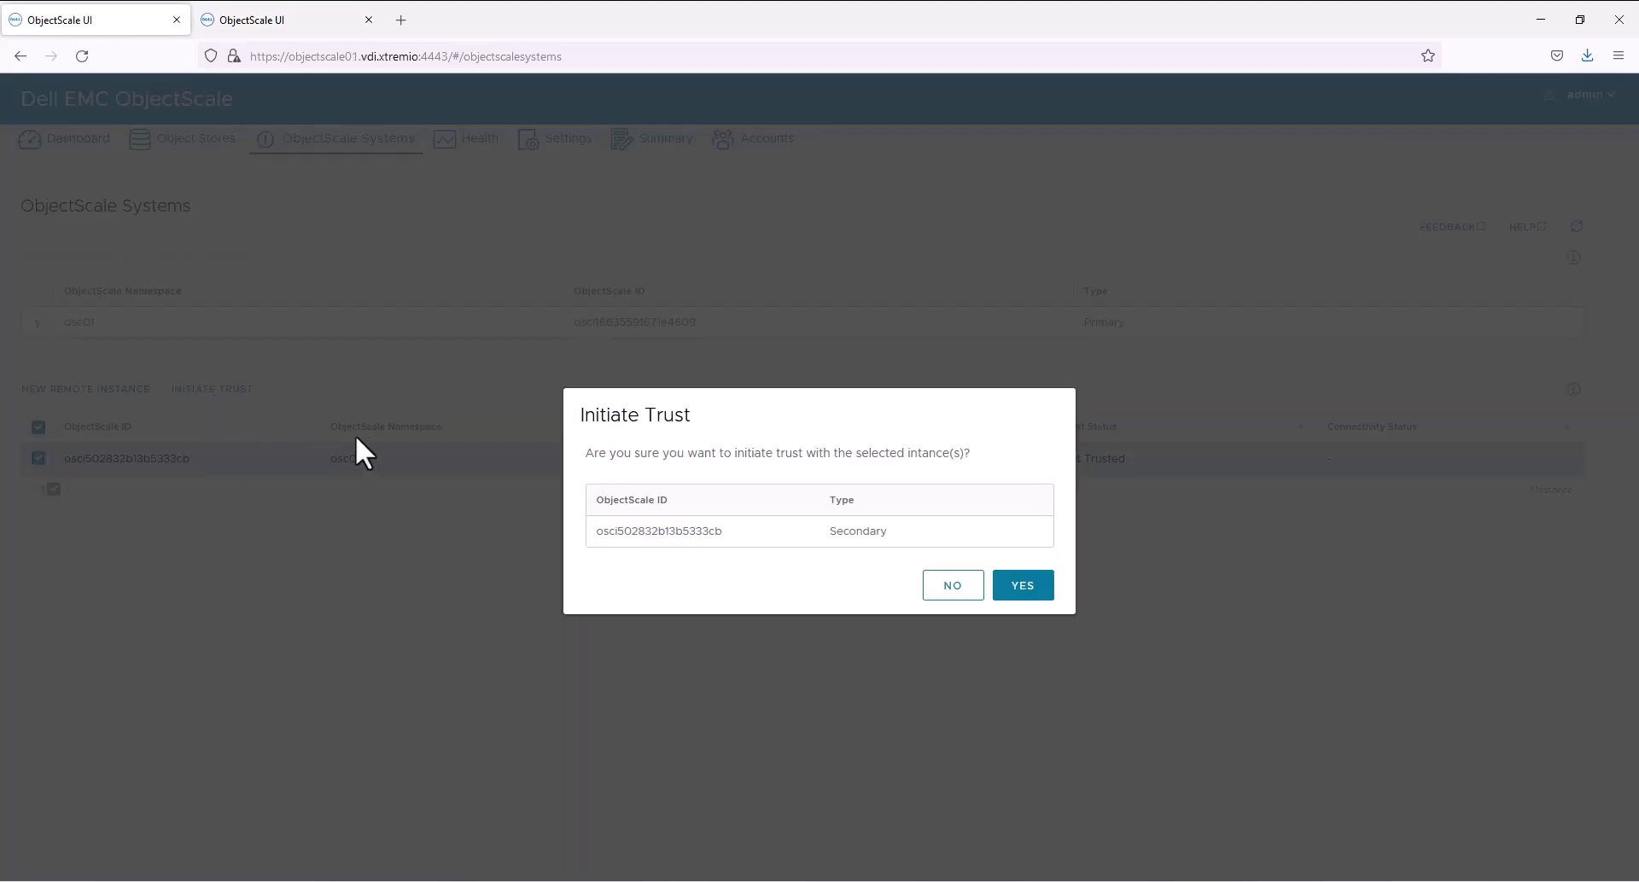
pyautogui.click(1020, 595)
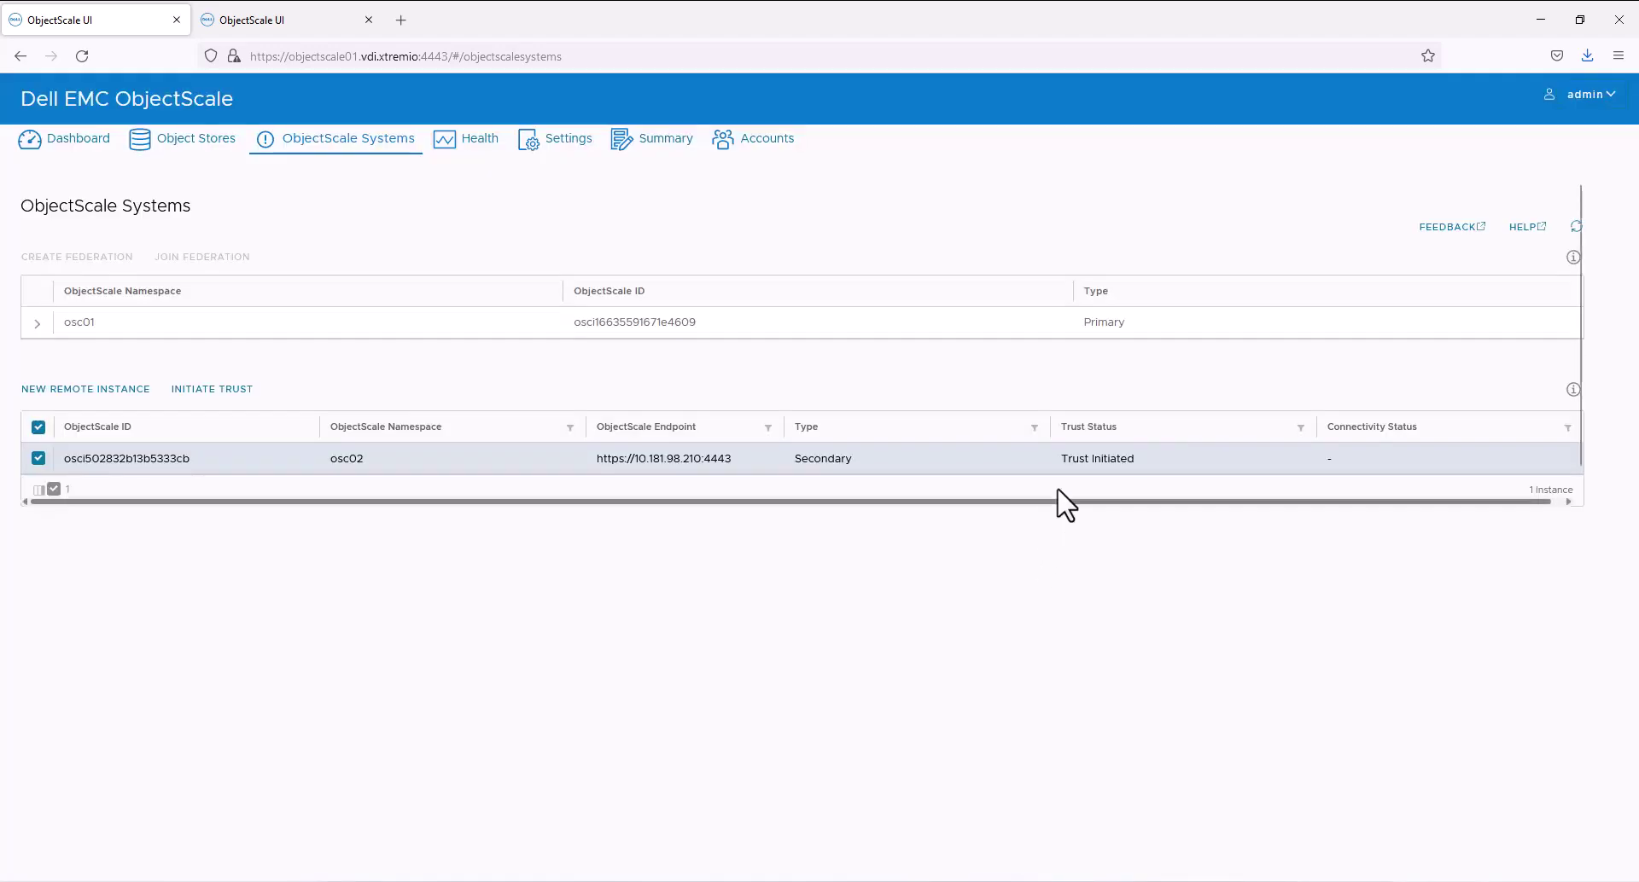
pyautogui.moveTo(1061, 461); pyautogui.dragTo(1140, 469)
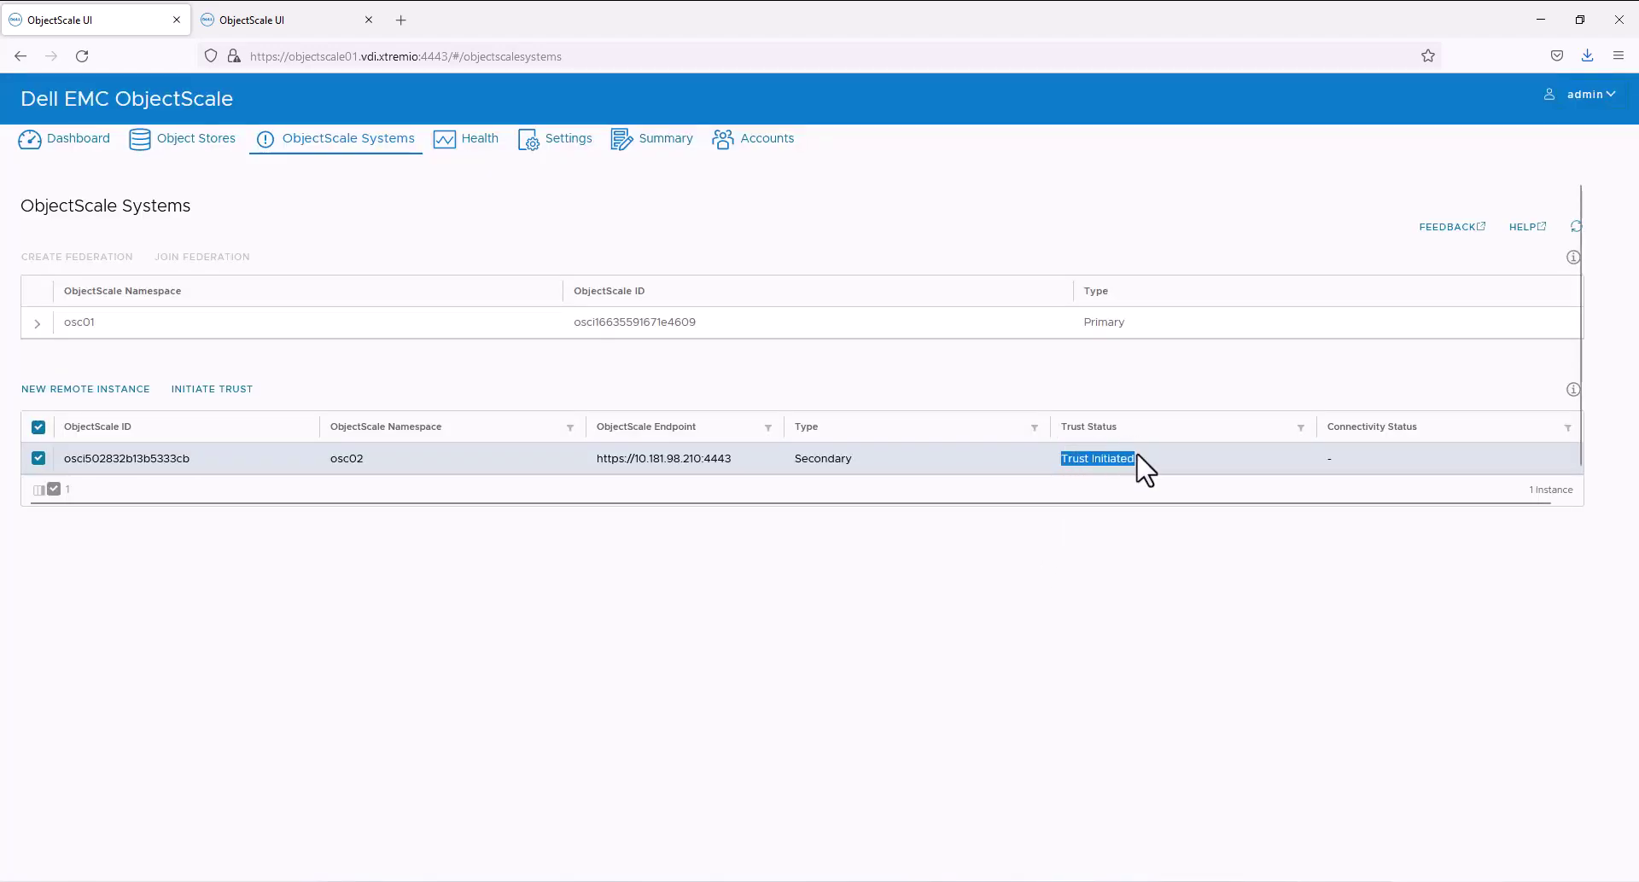
# On osc02, initiate trust with the primary remote instance osc01
pyautogui.click(301, 24)
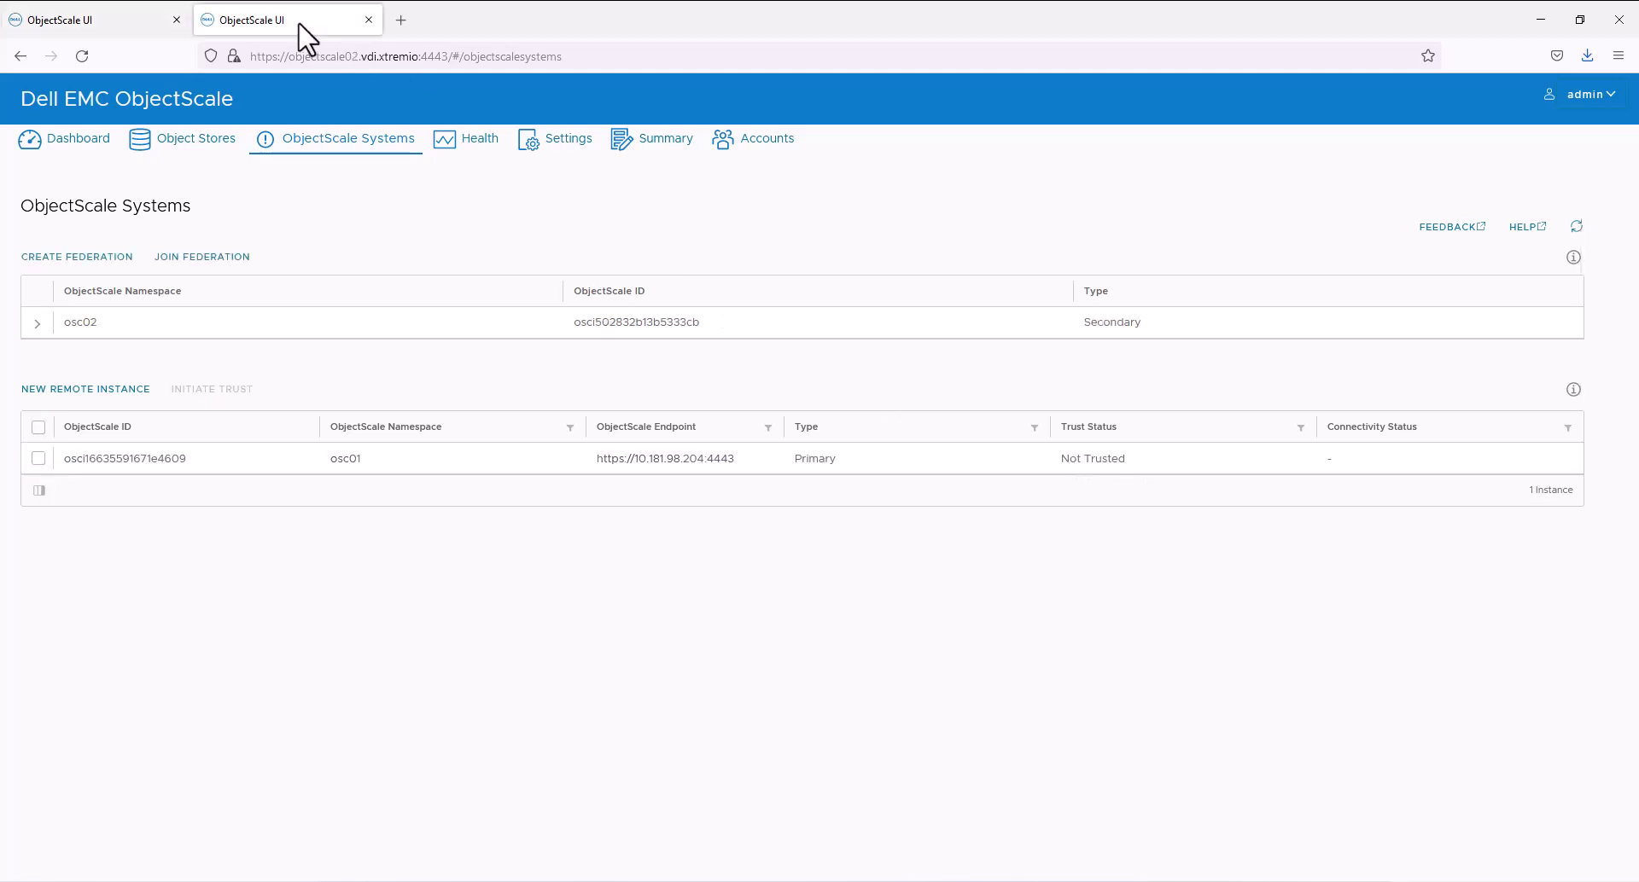
pyautogui.click(39, 459)
pyautogui.click(209, 389)
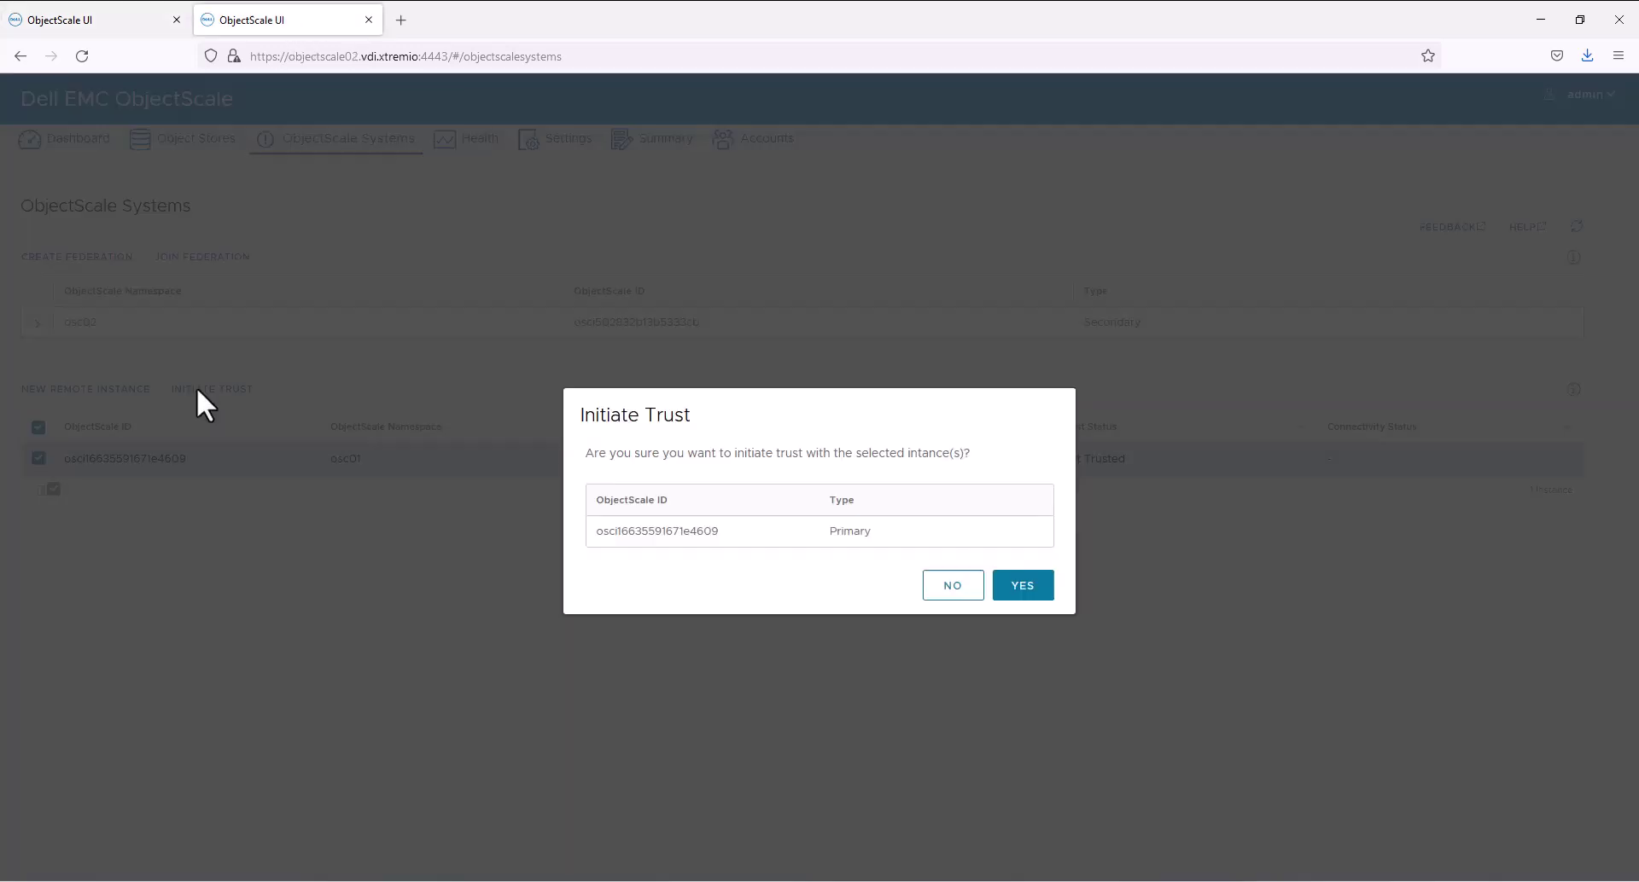
pyautogui.click(1035, 595)
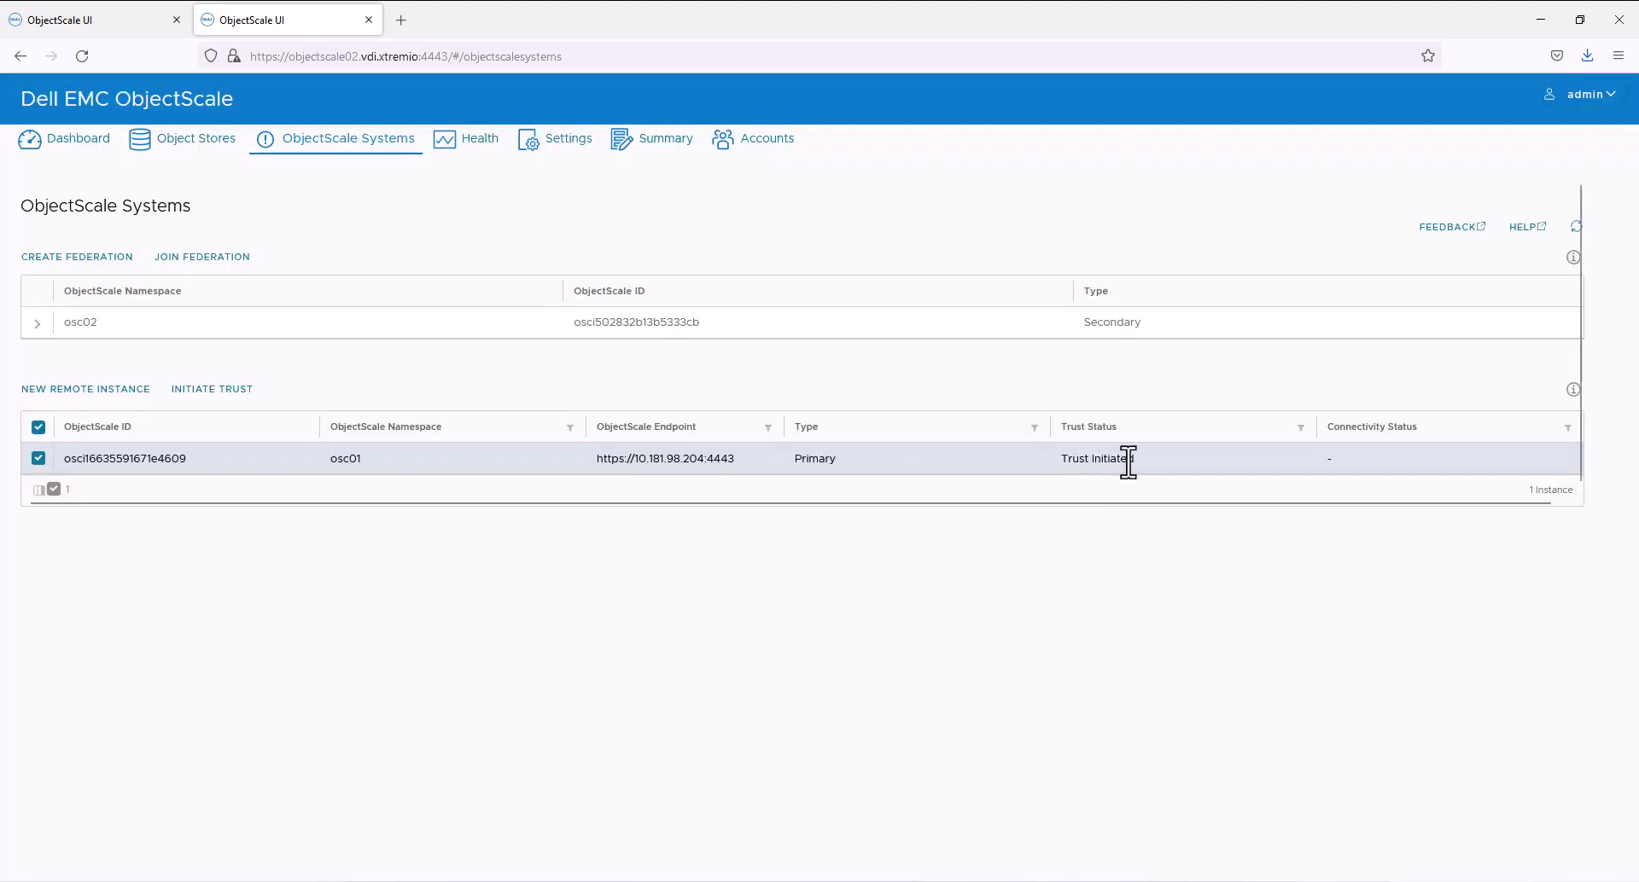
# Refresh the ObjectScale Systems page on osc02 and on osc01 to check the remote instances' trust status
pyautogui.click(1575, 228)
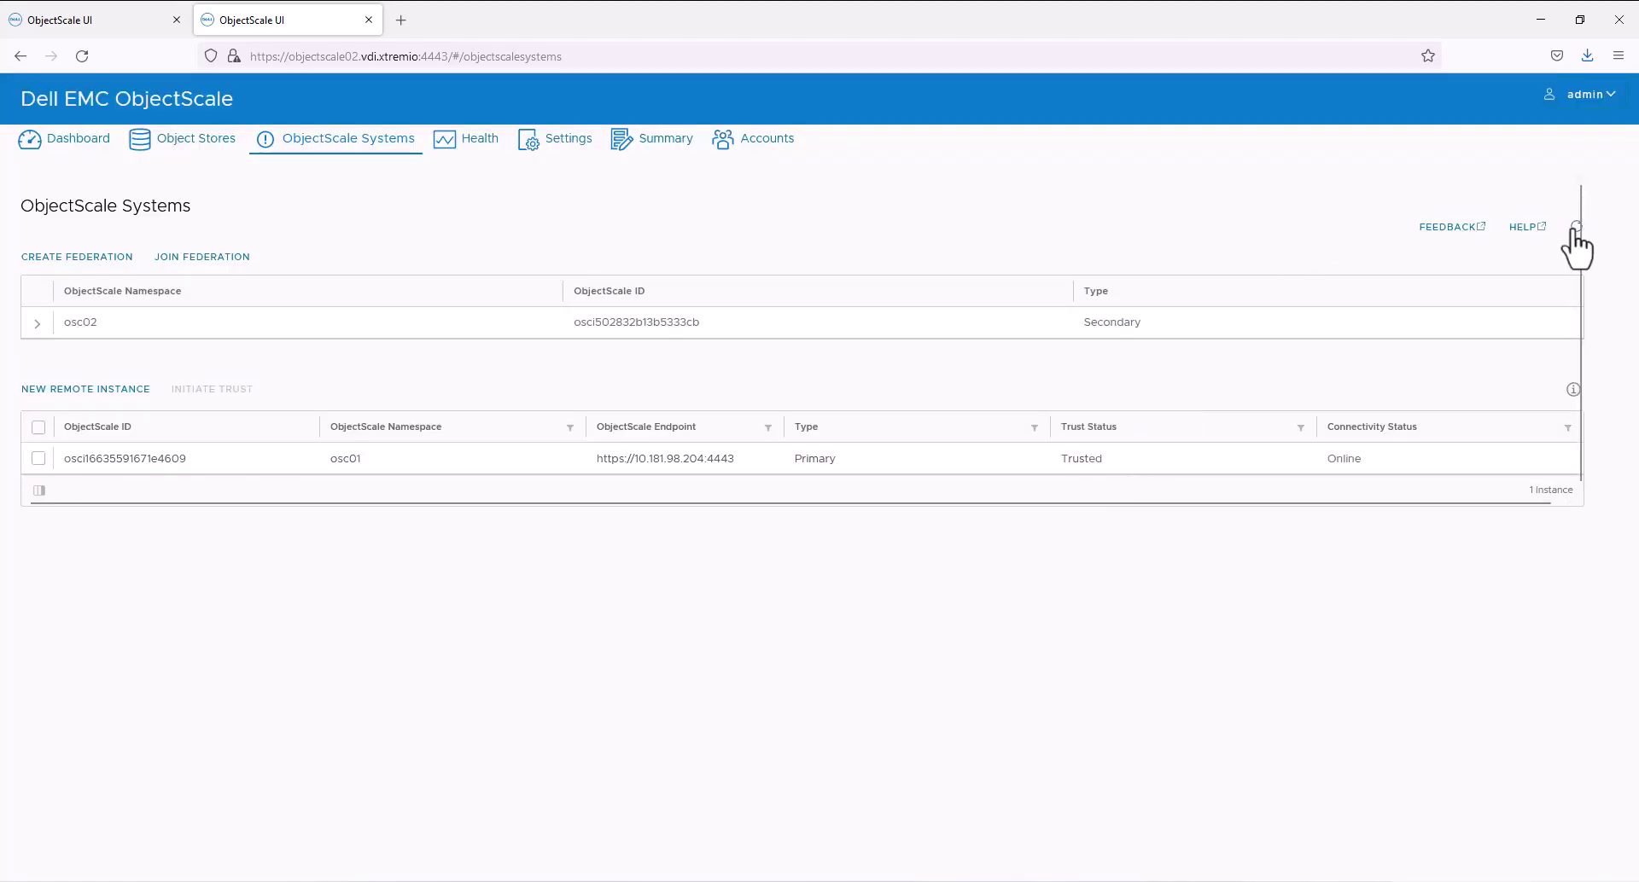
pyautogui.moveTo(1057, 461); pyautogui.dragTo(1099, 459)
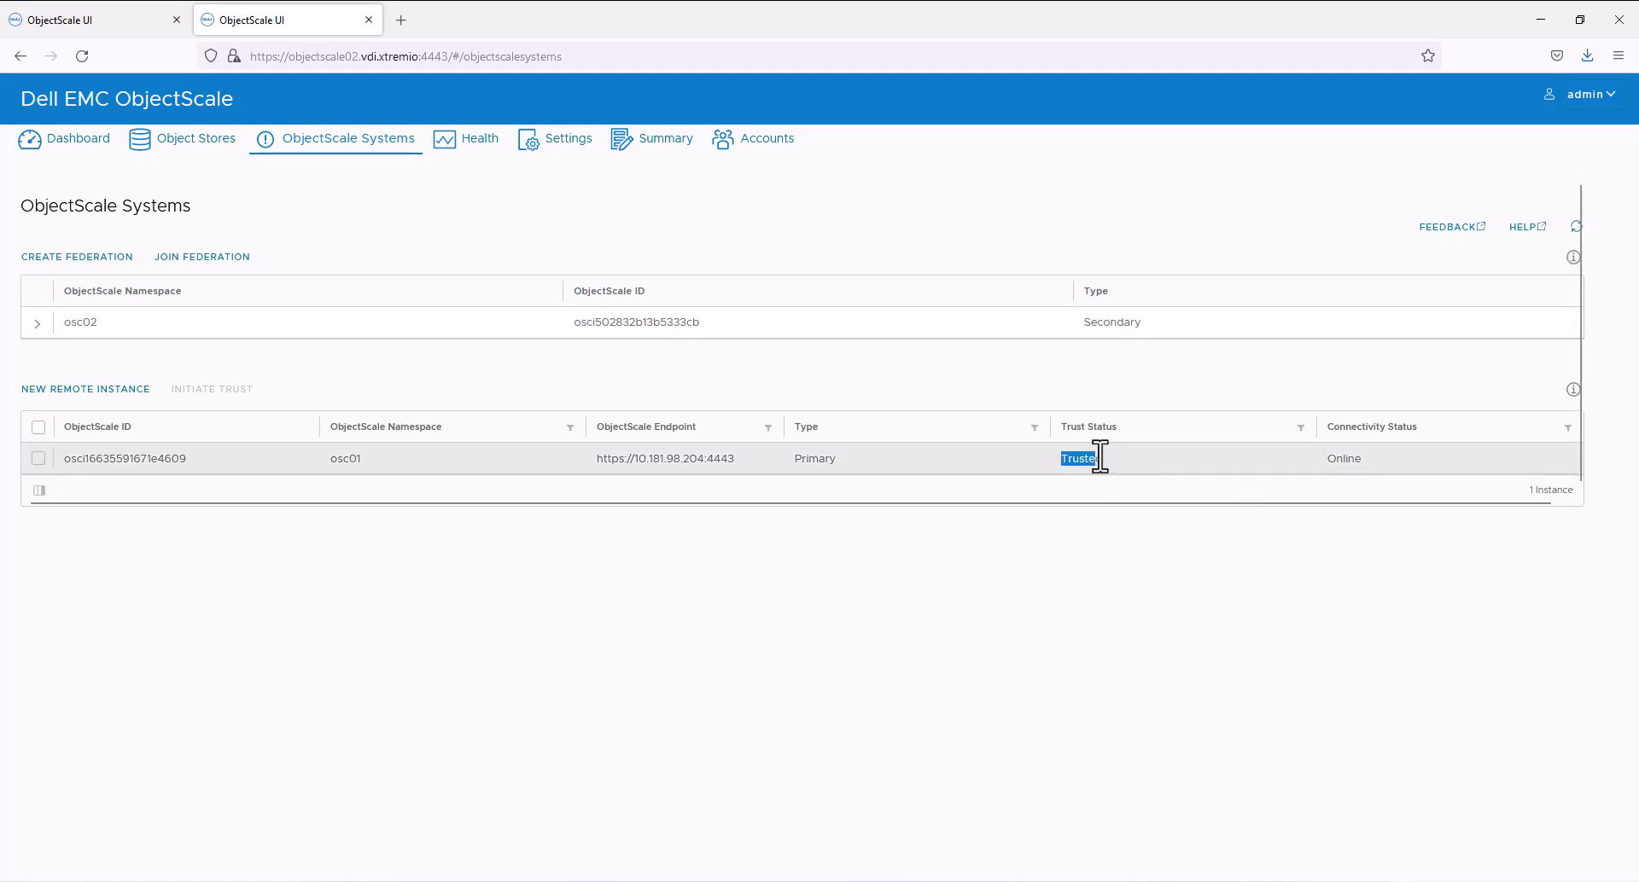
pyautogui.click(90, 20)
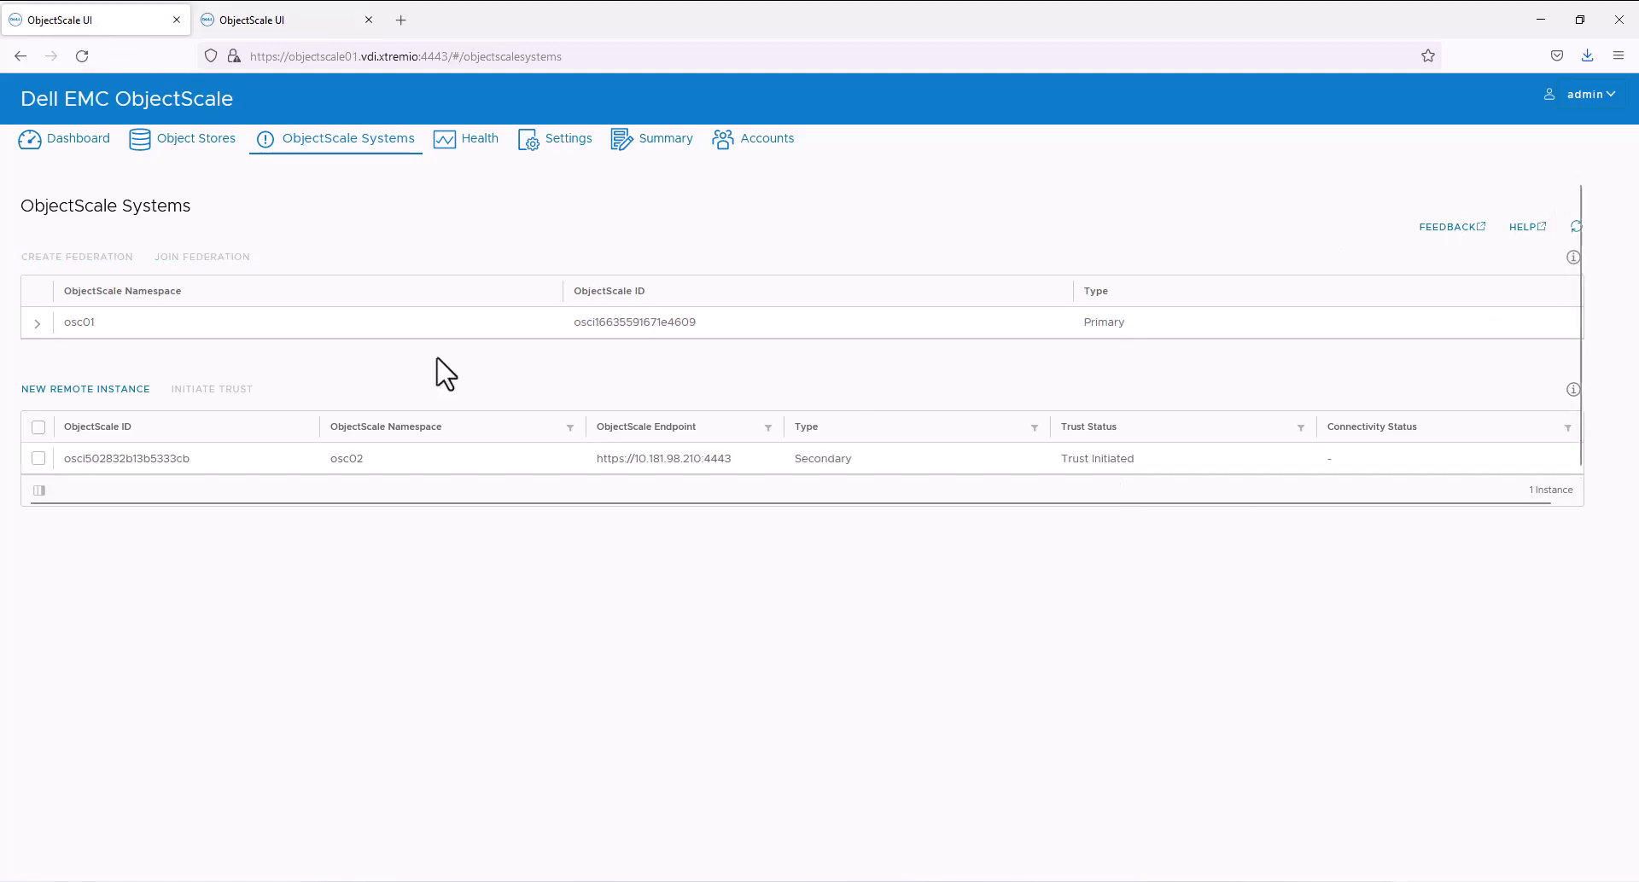
pyautogui.click(1577, 227)
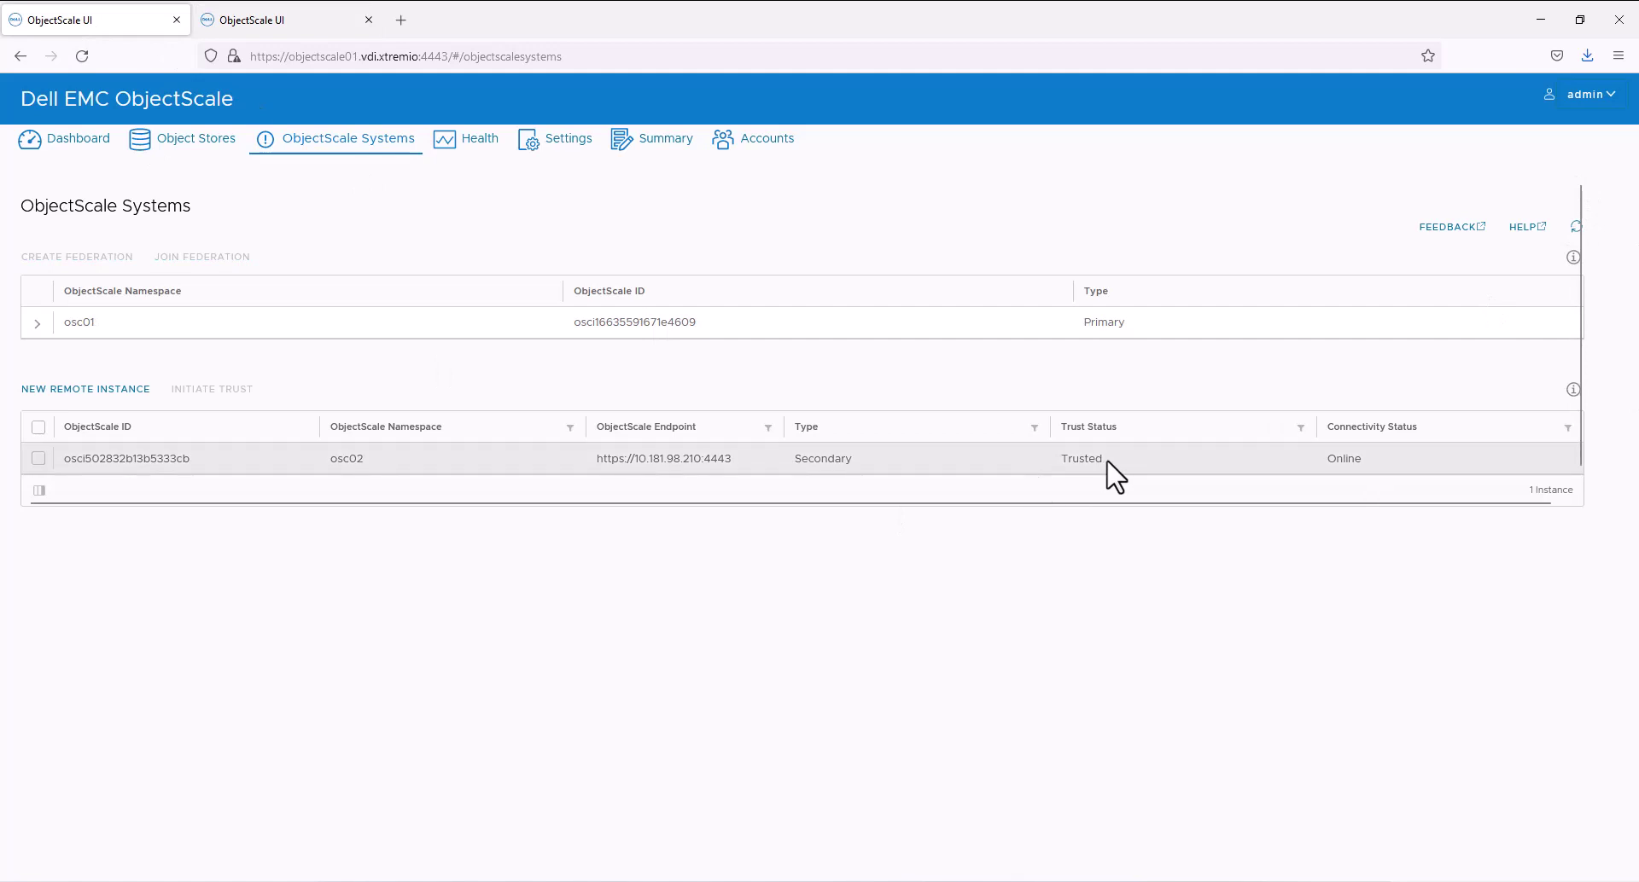
# Create a new account on osc01 with the alias iamaccount01, leaving encryption disabled
pyautogui.click(763, 144)
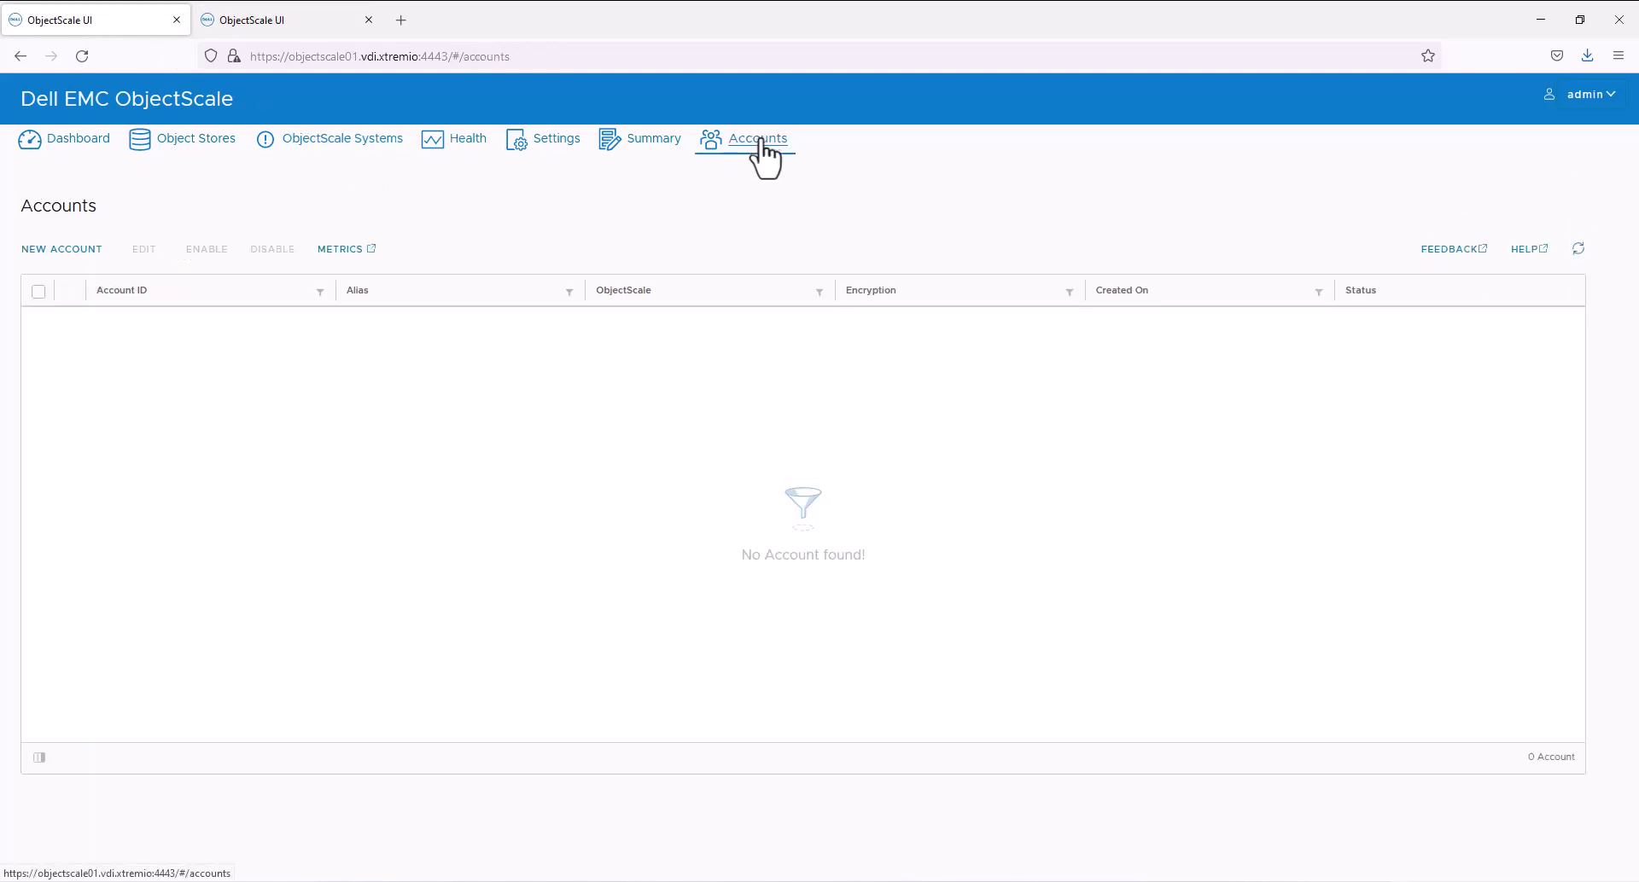
pyautogui.click(51, 249)
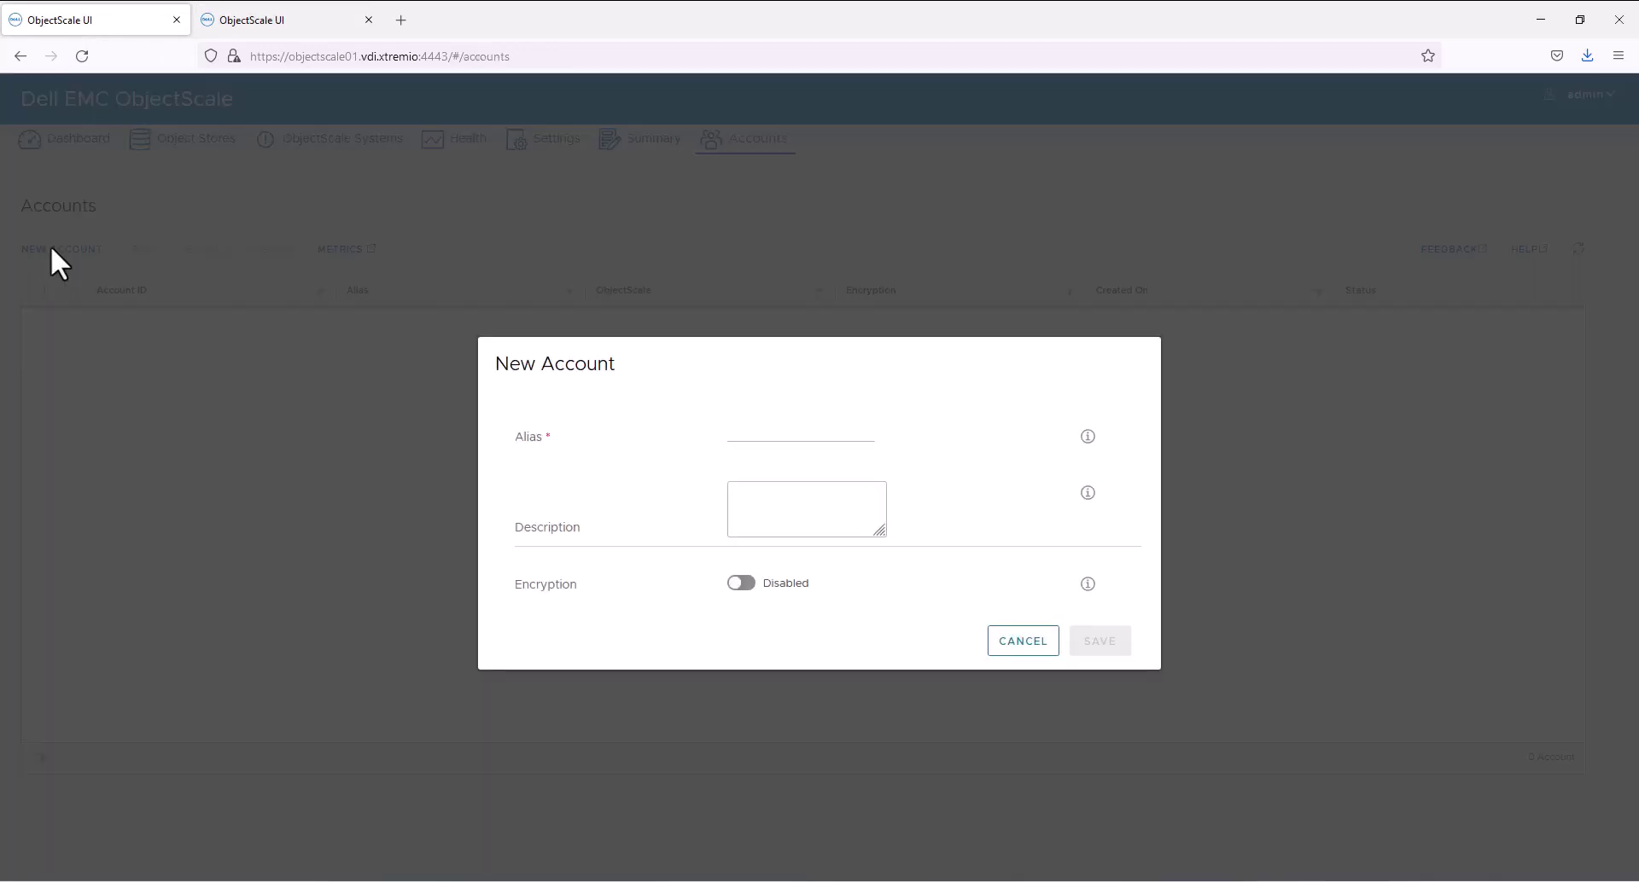
pyautogui.click(782, 434)
pyautogui.write('iamaccount01')
pyautogui.click(1103, 656)
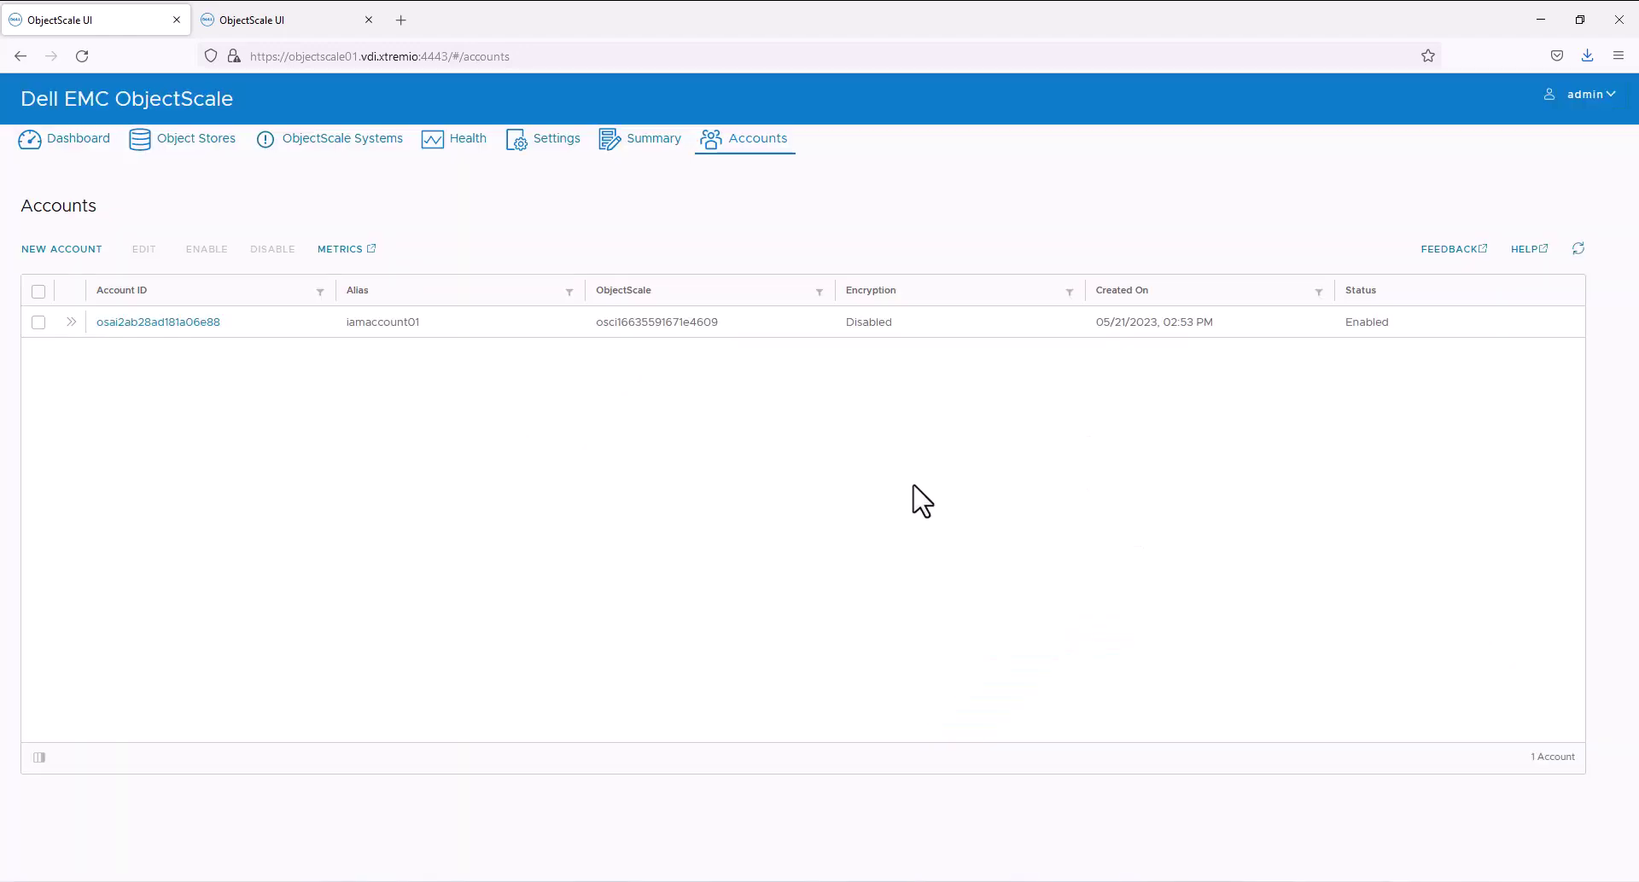
# Add the iamaccount01 account to the object store osc01-objectstore01 without setting any quotas
pyautogui.click(189, 141)
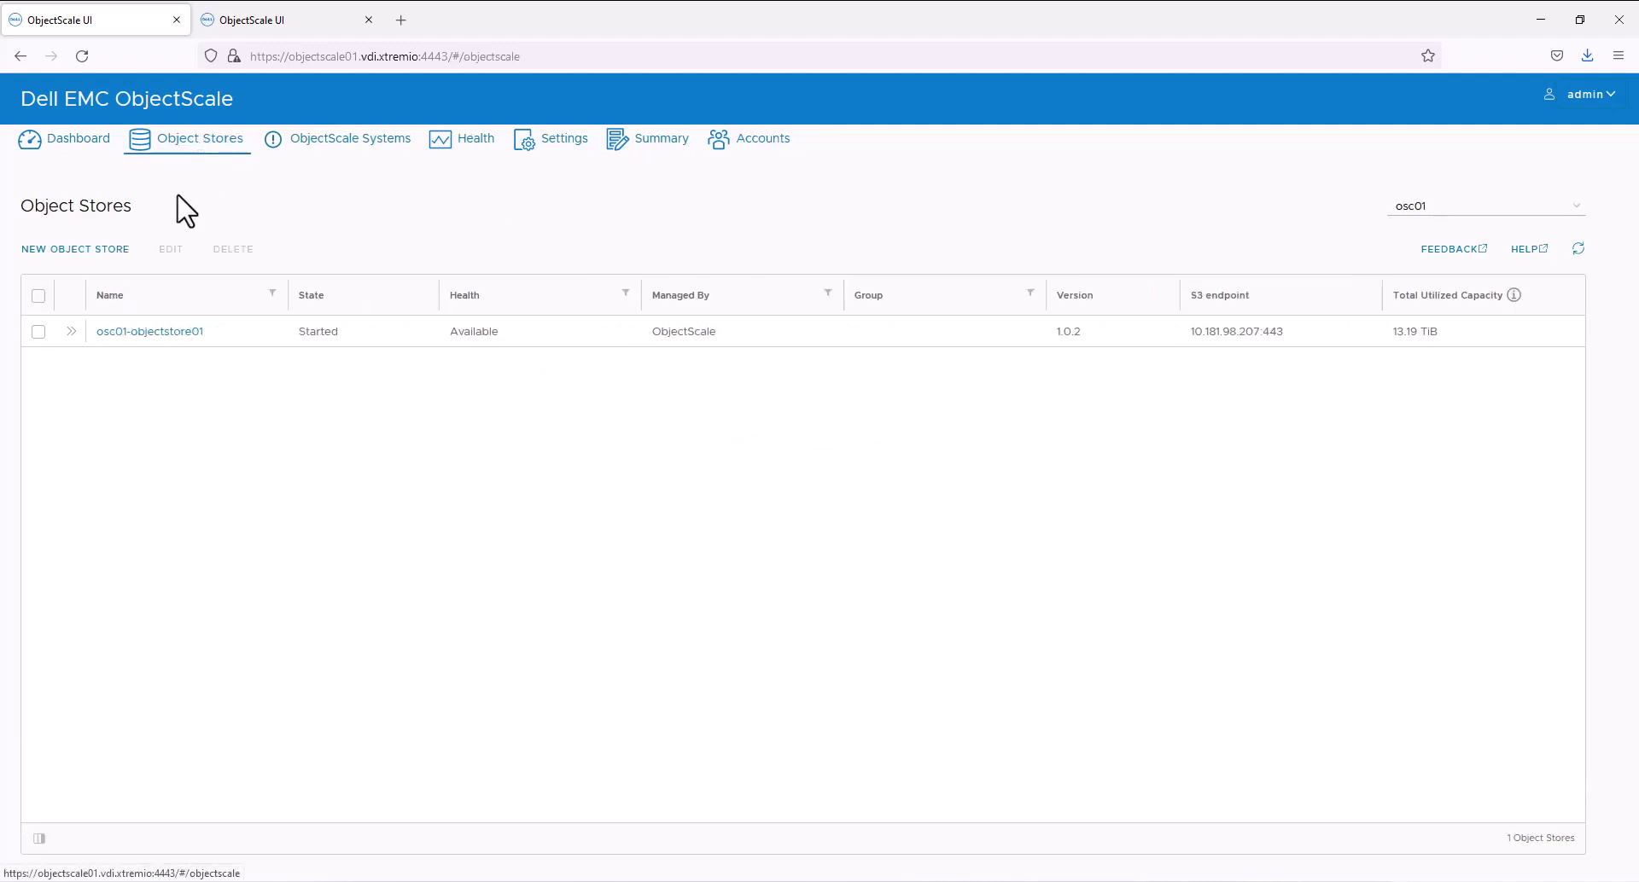
pyautogui.click(70, 332)
pyautogui.click(671, 336)
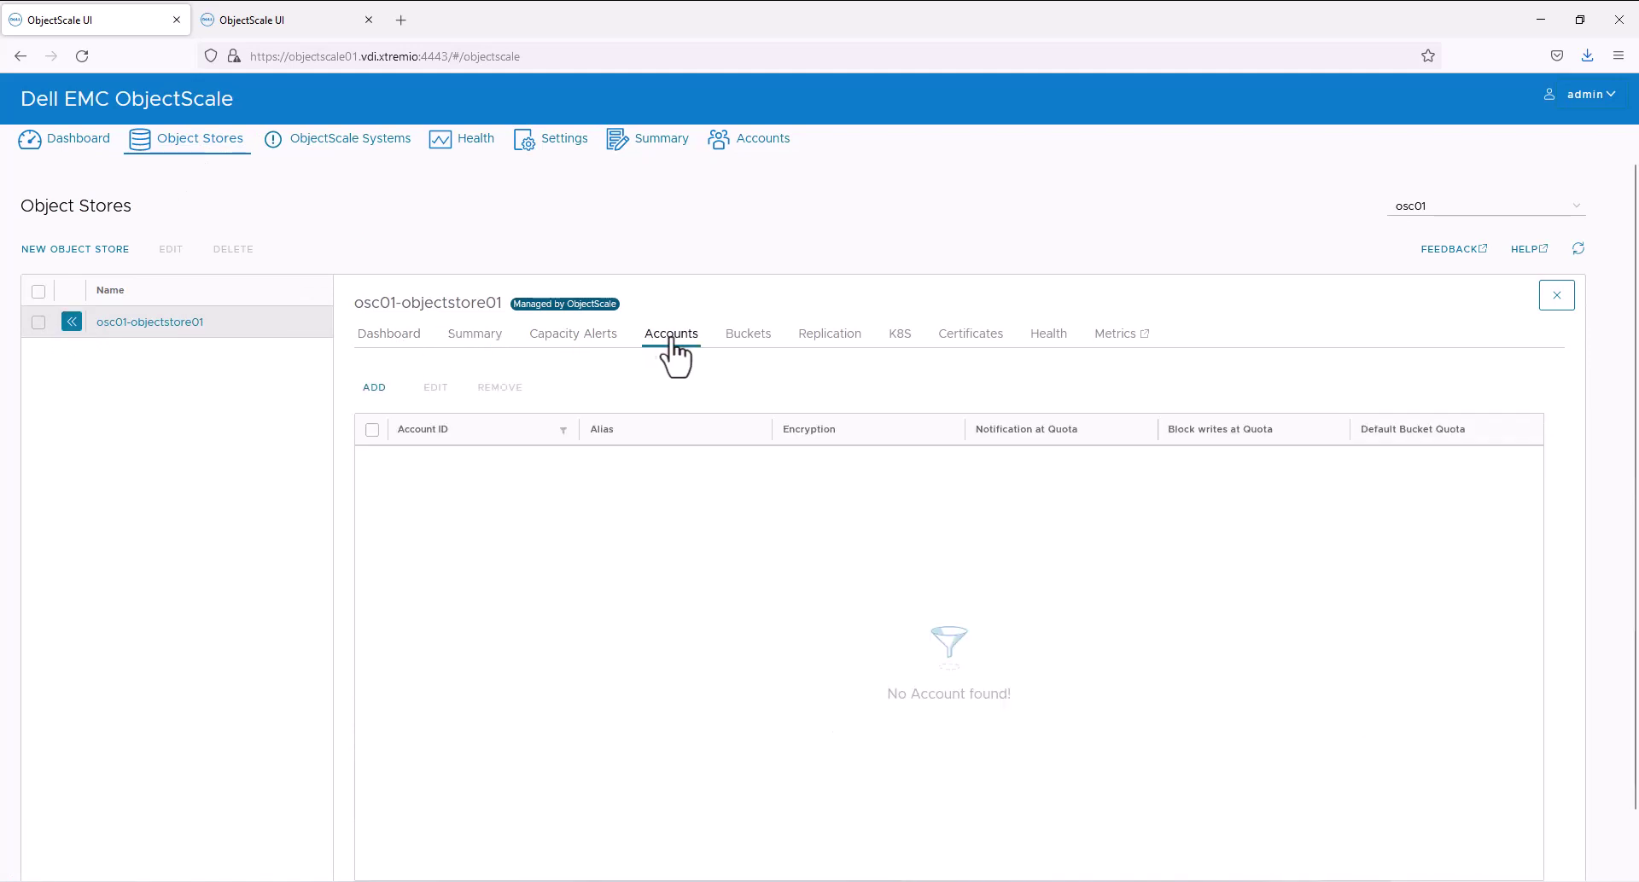
pyautogui.click(373, 388)
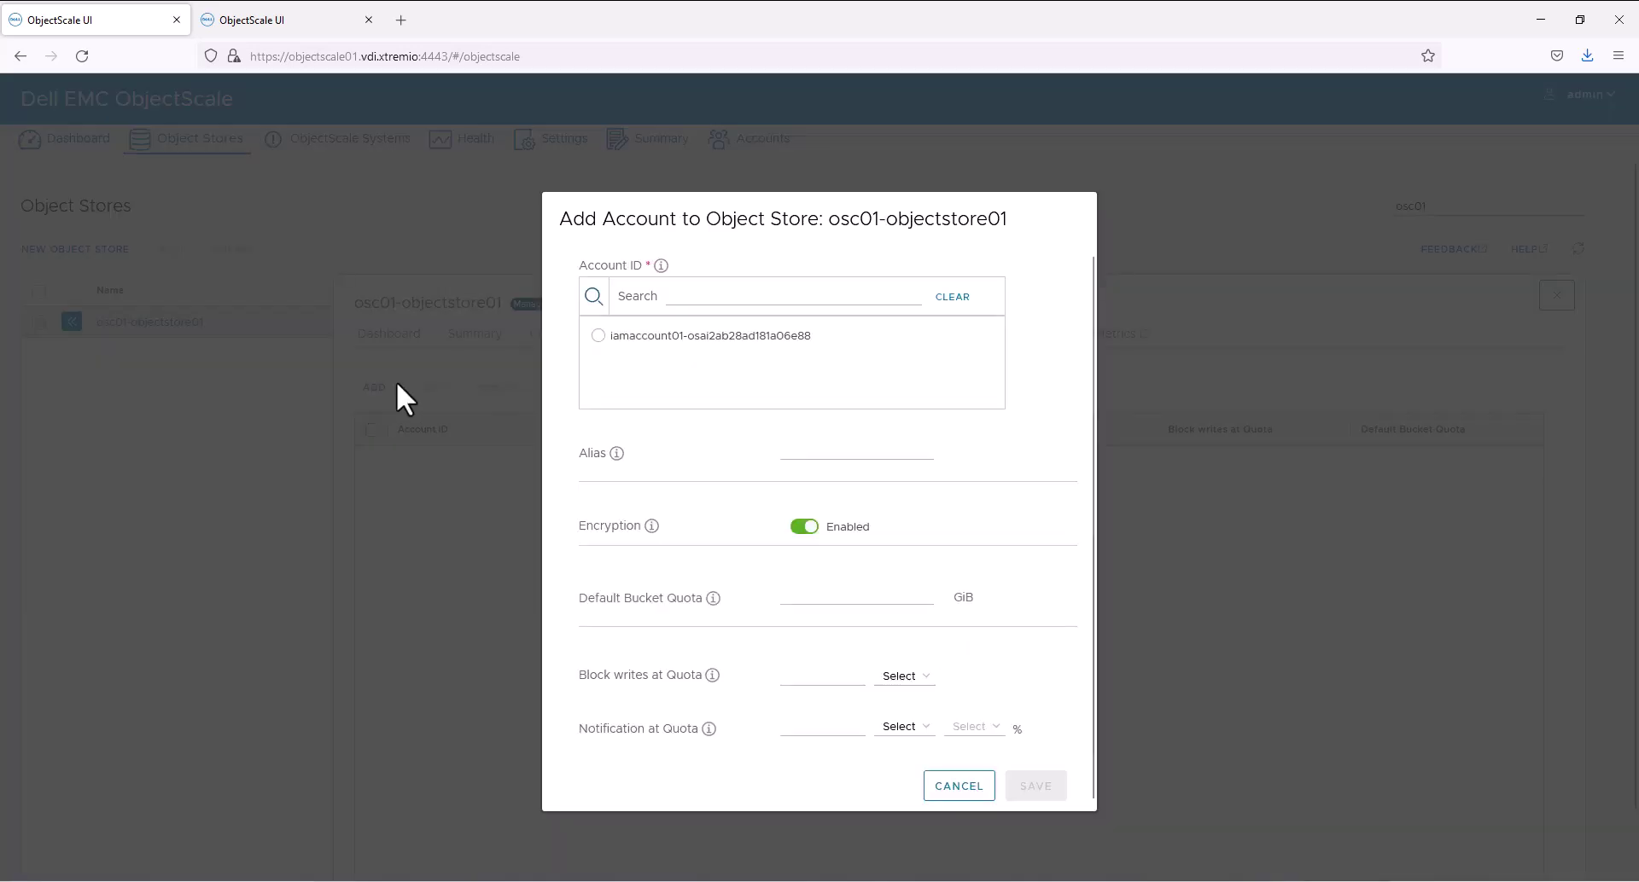
pyautogui.click(597, 336)
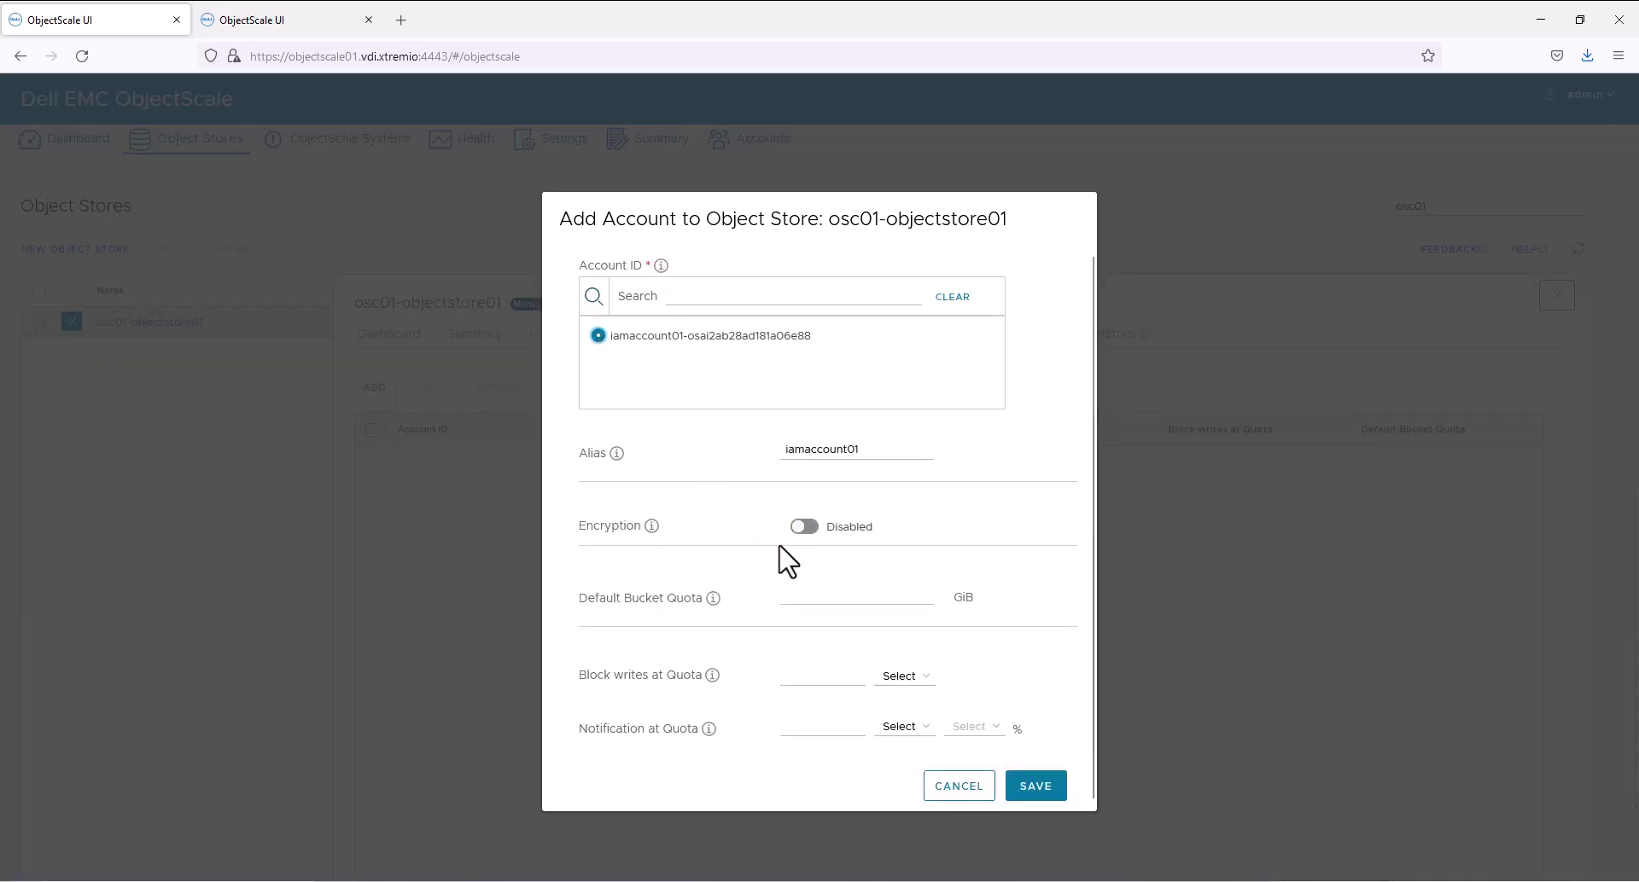
pyautogui.click(1036, 787)
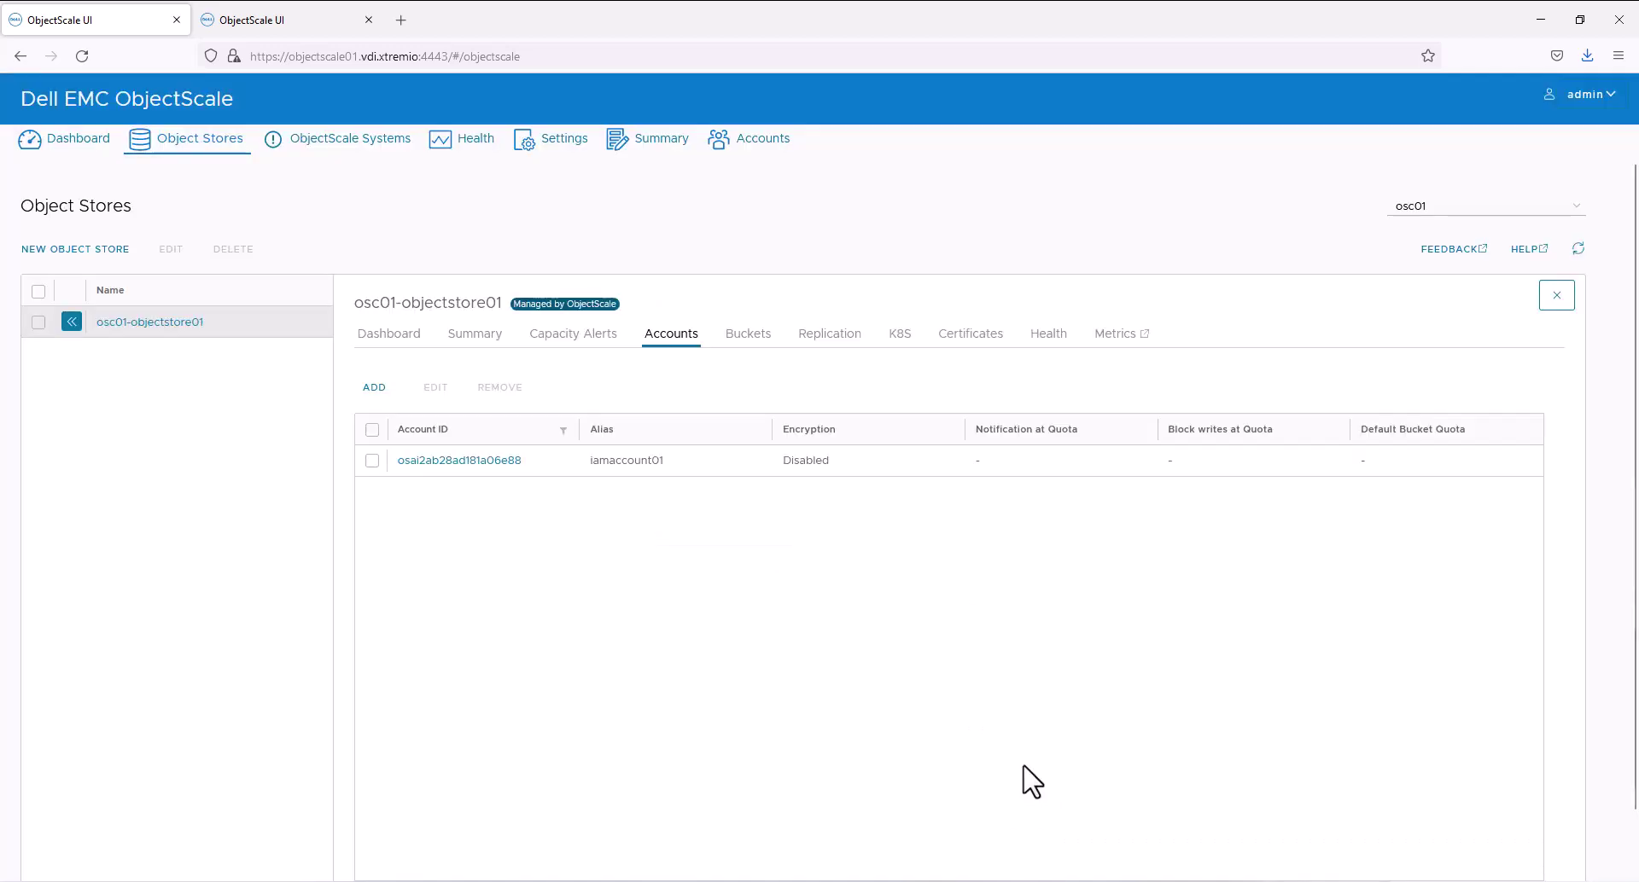
# On osc02, add the iamaccount01 account to the object store osc02-objectstore01 without setting any quotas
pyautogui.click(306, 31)
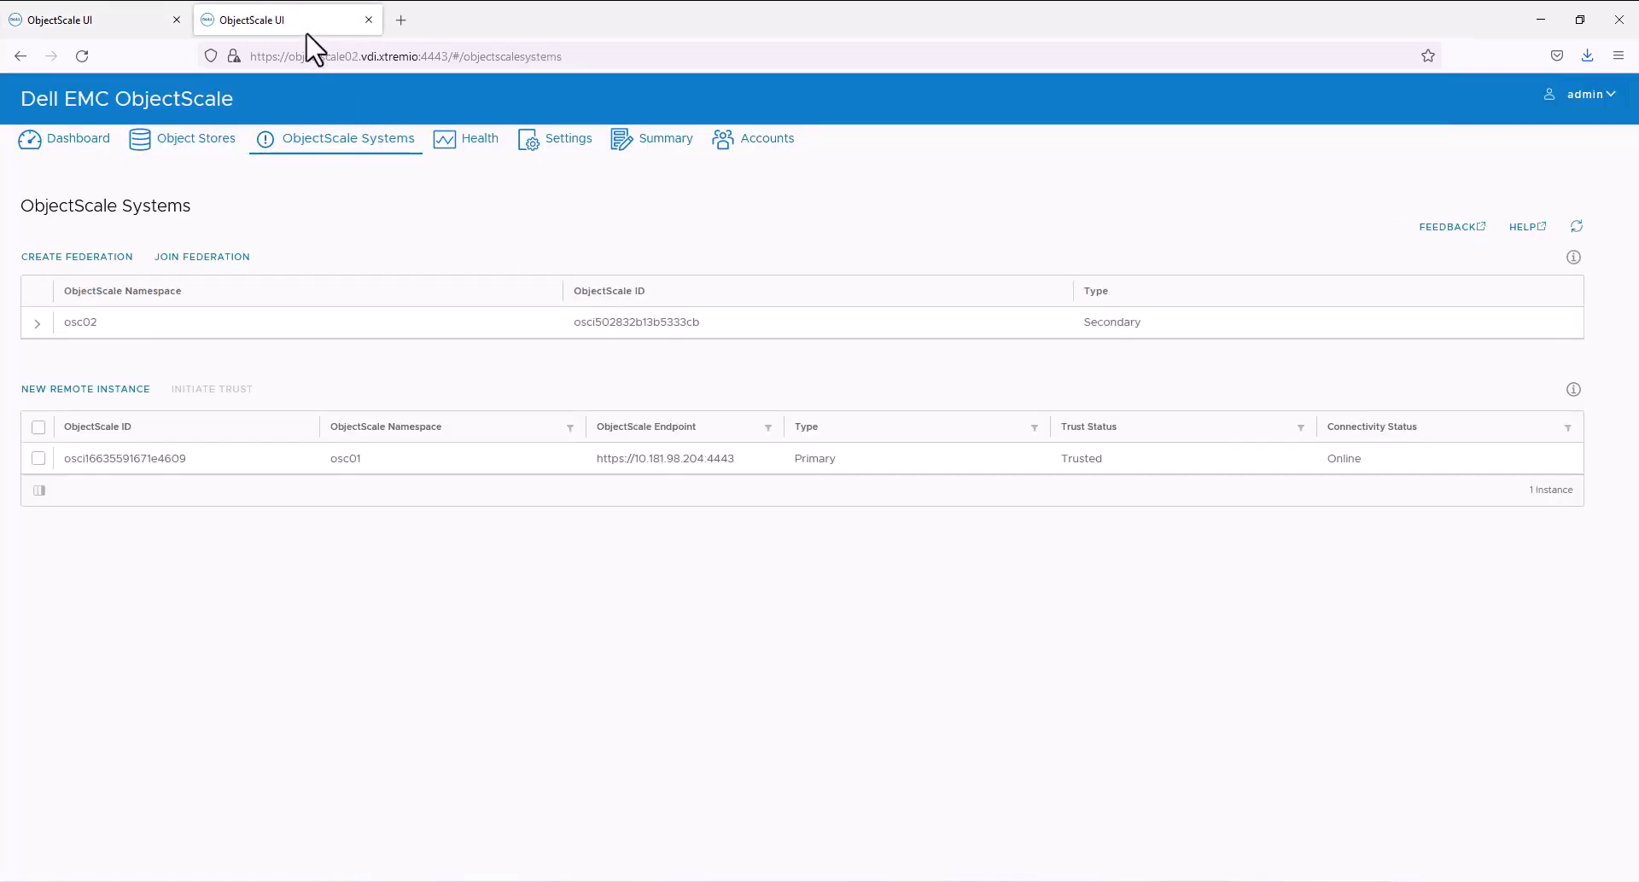
pyautogui.click(751, 145)
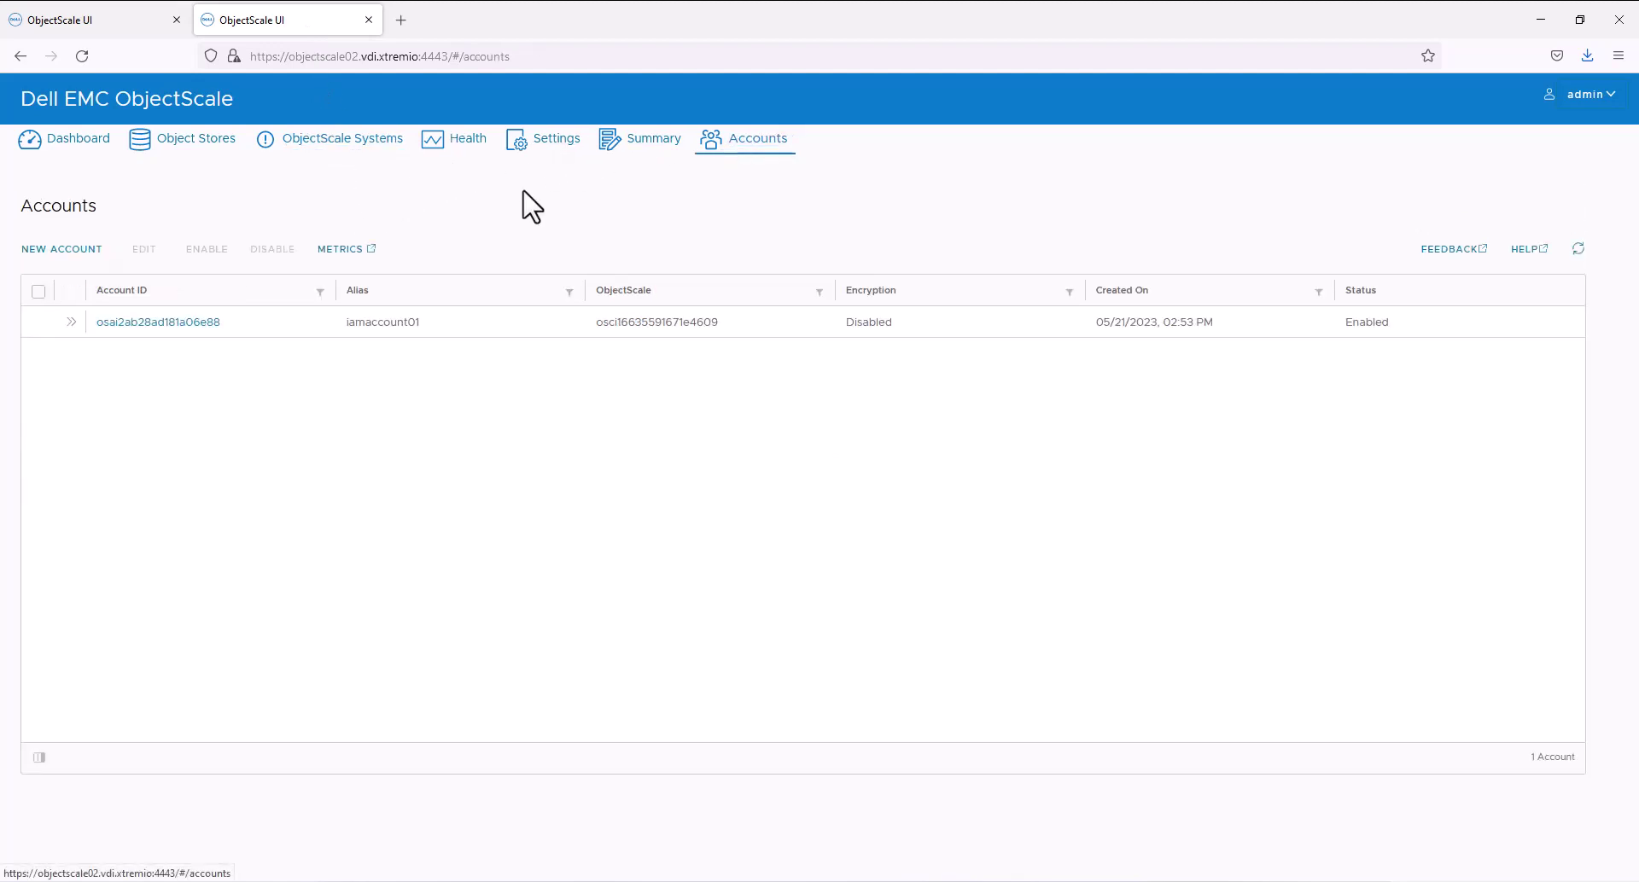
pyautogui.click(193, 145)
pyautogui.click(72, 322)
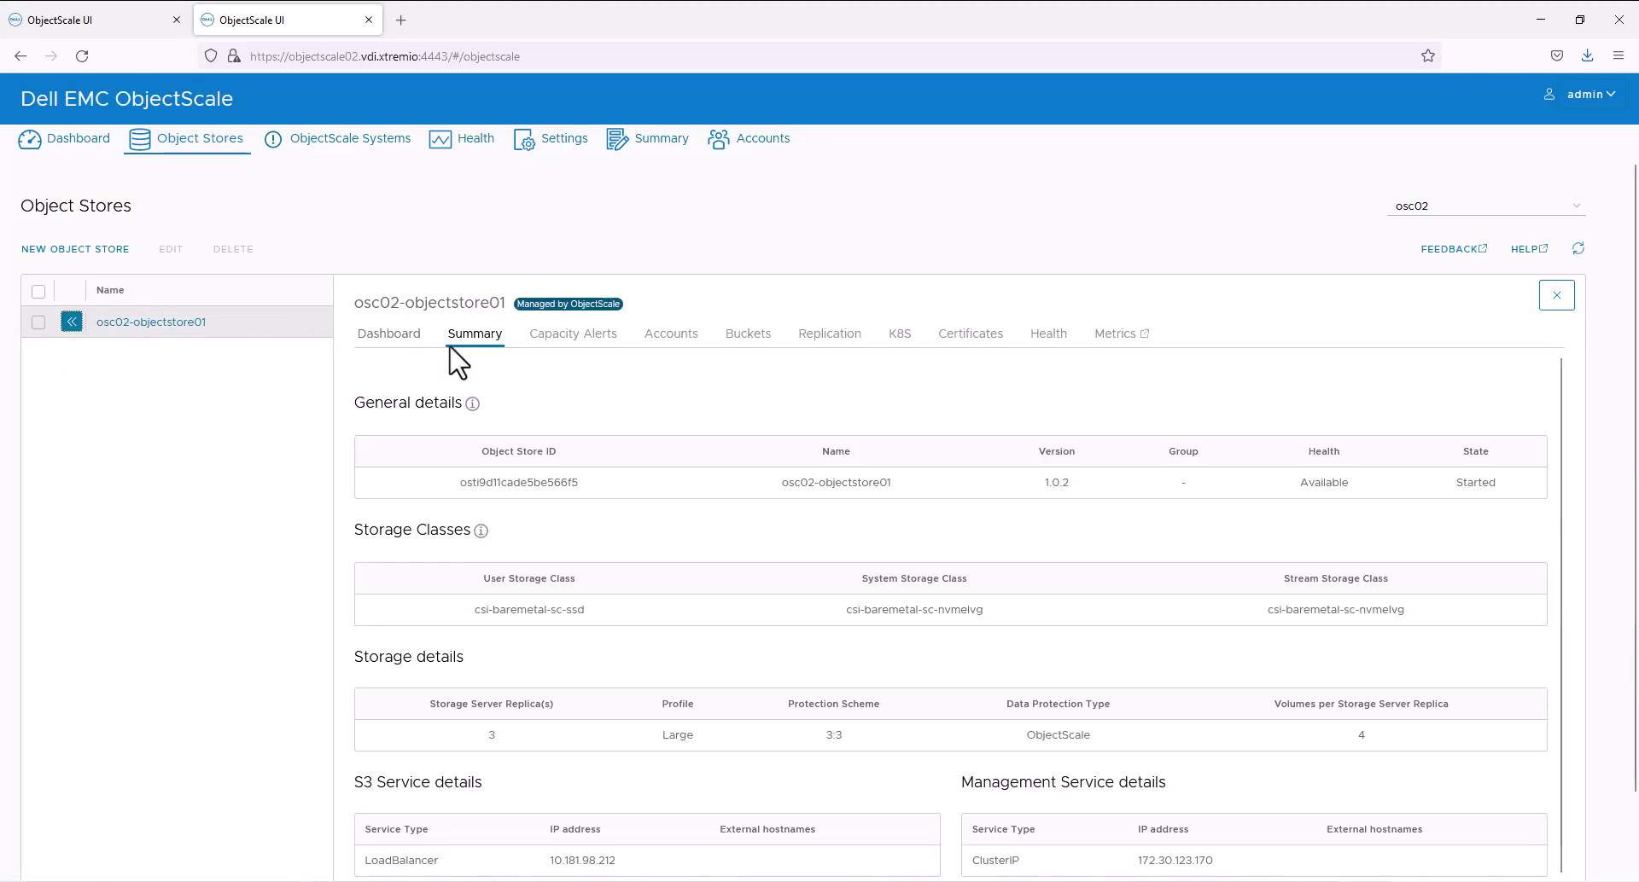
pyautogui.click(671, 352)
pyautogui.click(376, 388)
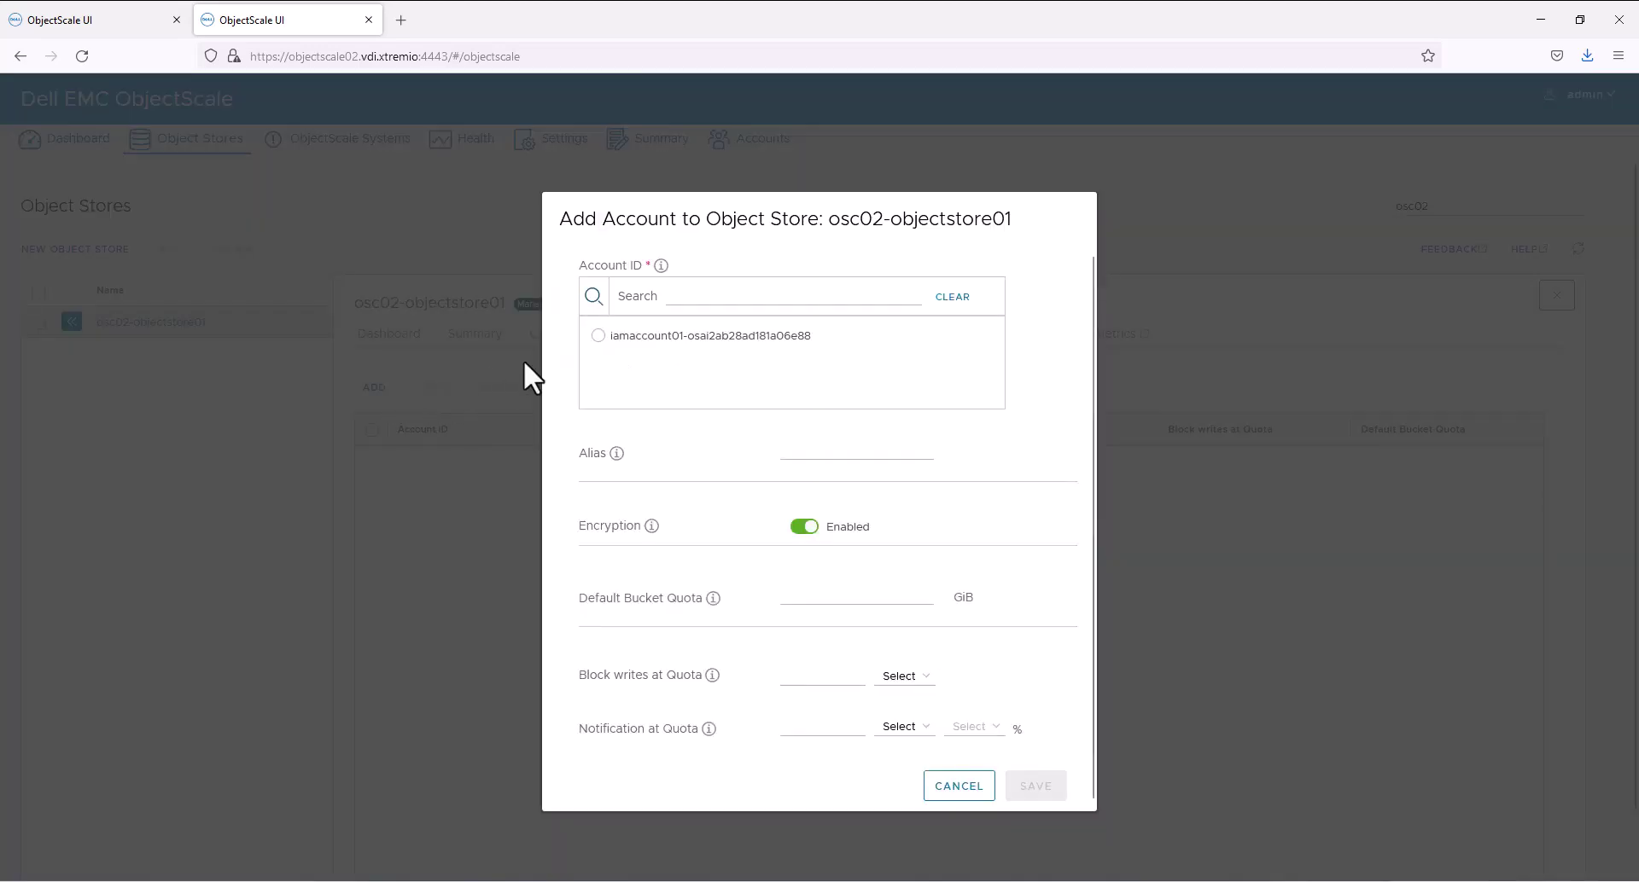
pyautogui.click(597, 335)
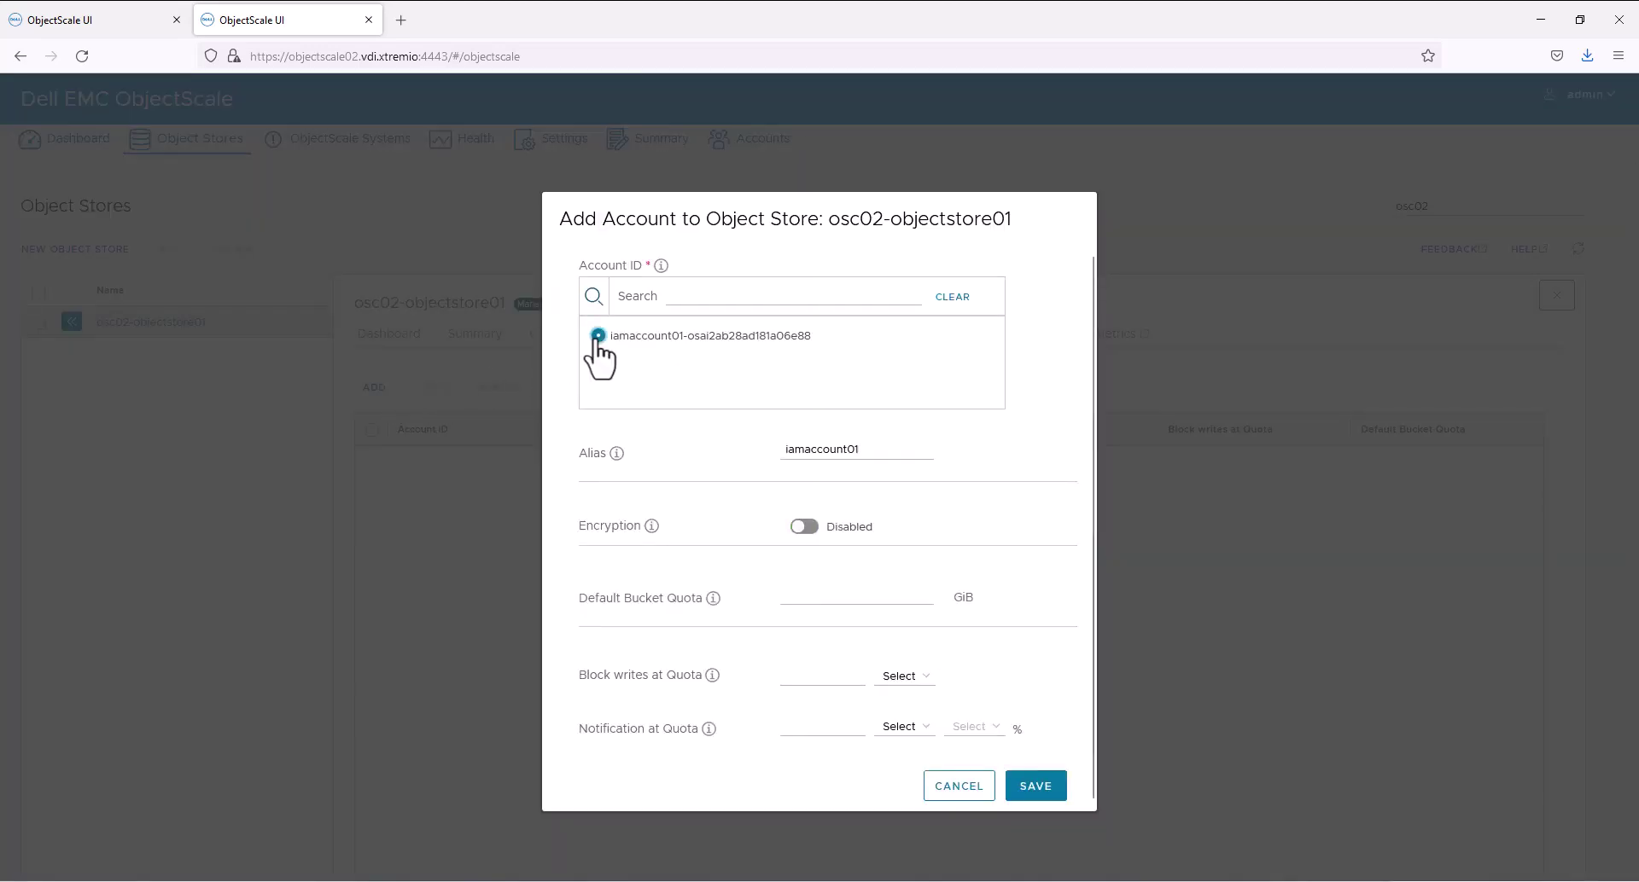
pyautogui.click(1040, 788)
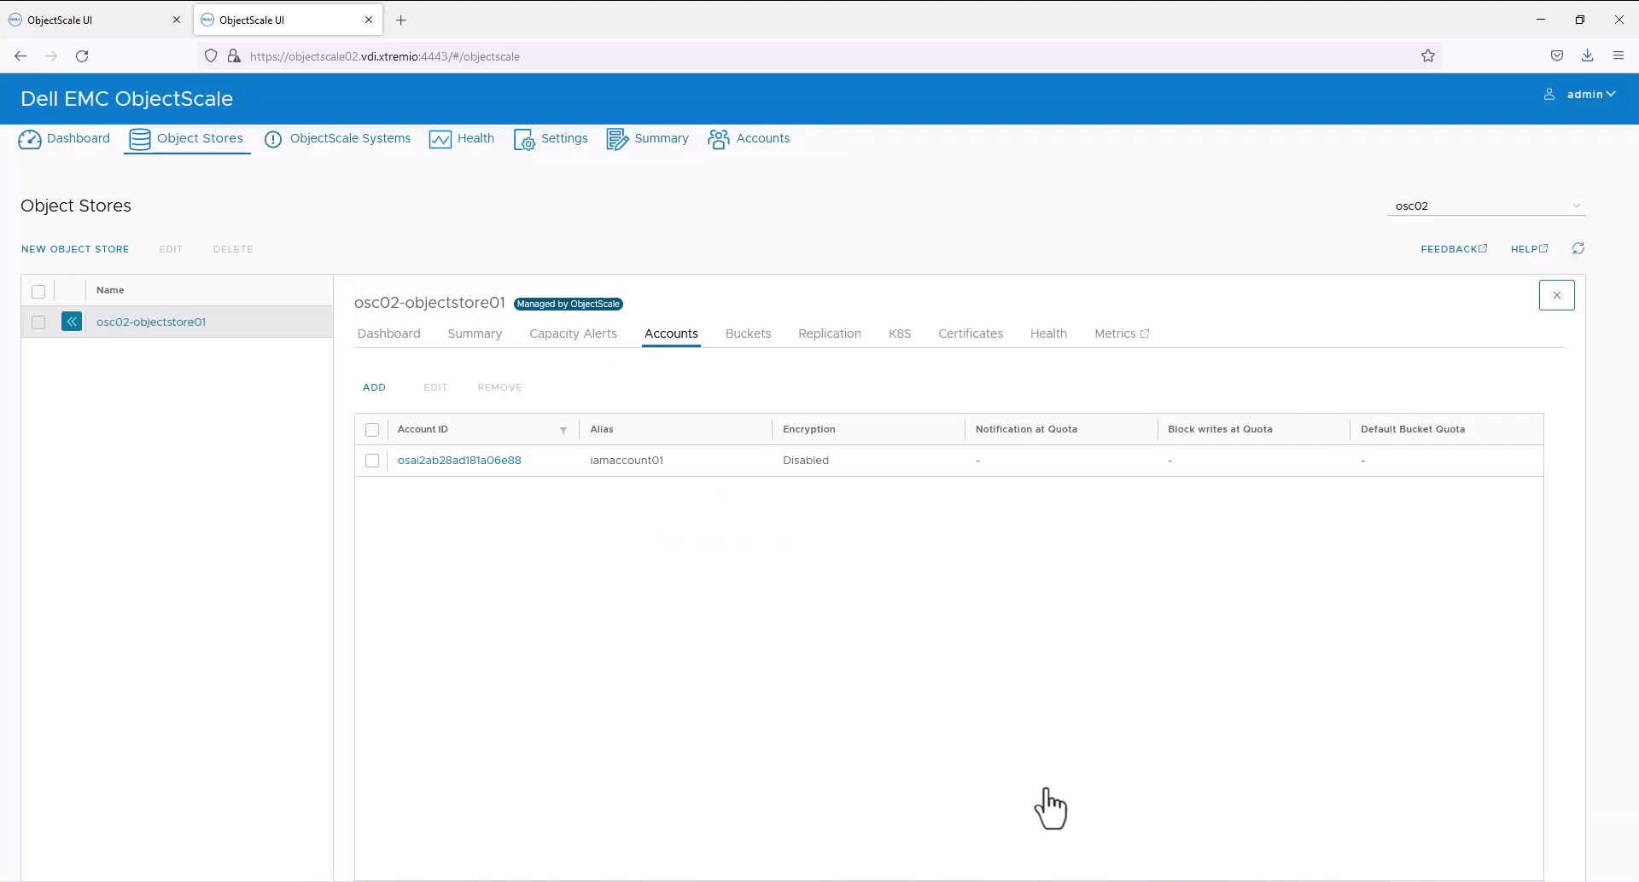
# On osc01, start a new role for iamaccount01 named crr-role, keeping the 1 Hour session duration, and verify the name
pyautogui.click(98, 23)
pyautogui.click(757, 143)
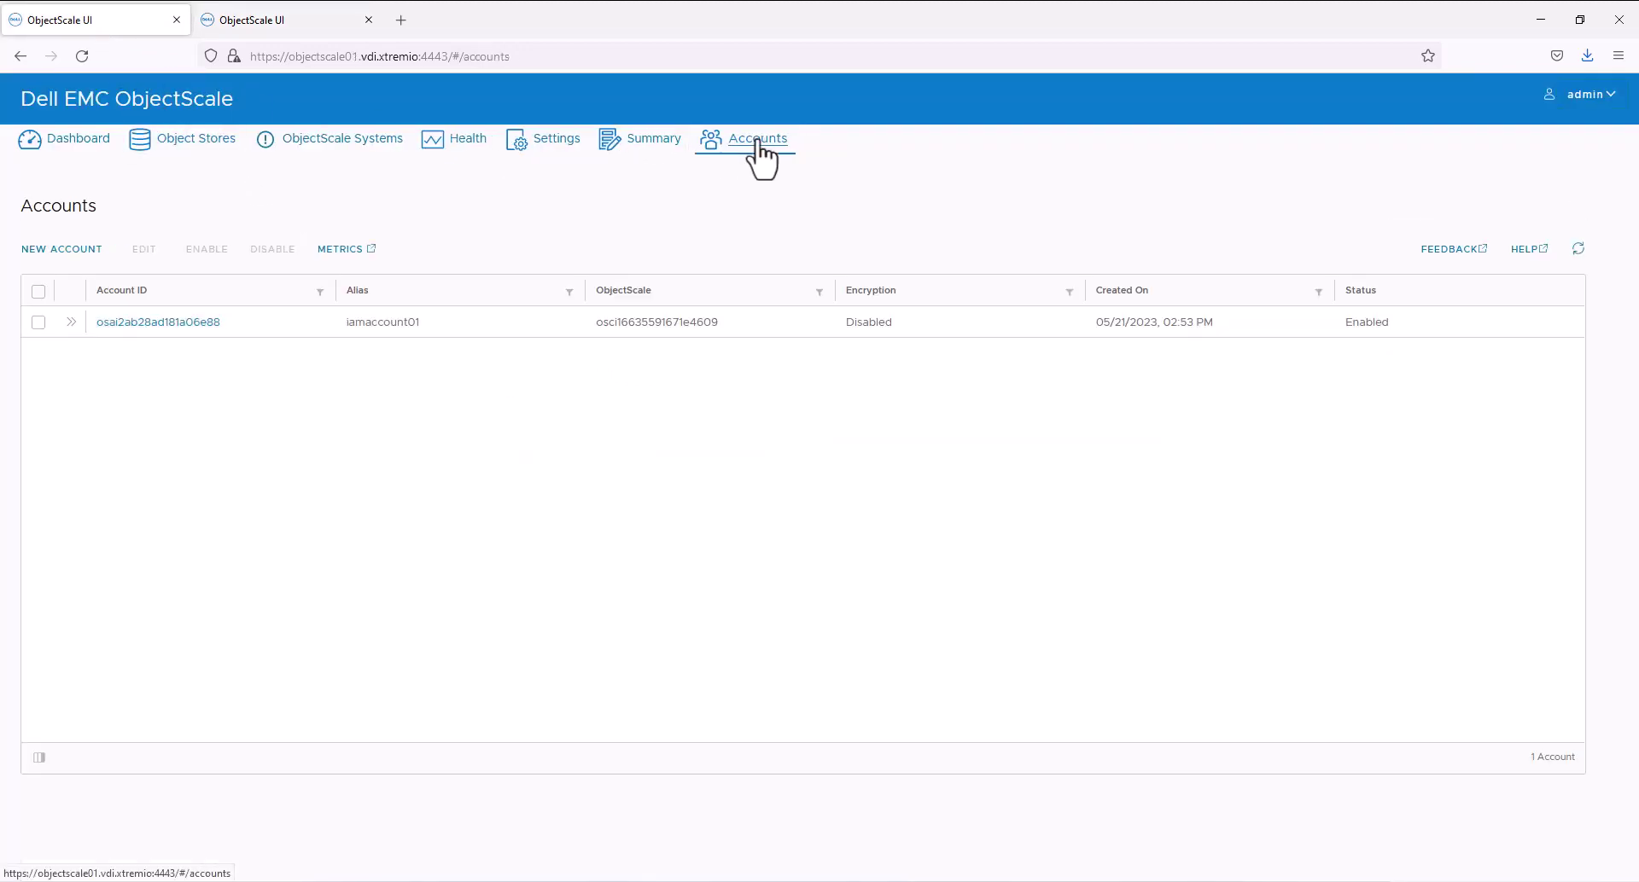
pyautogui.click(71, 322)
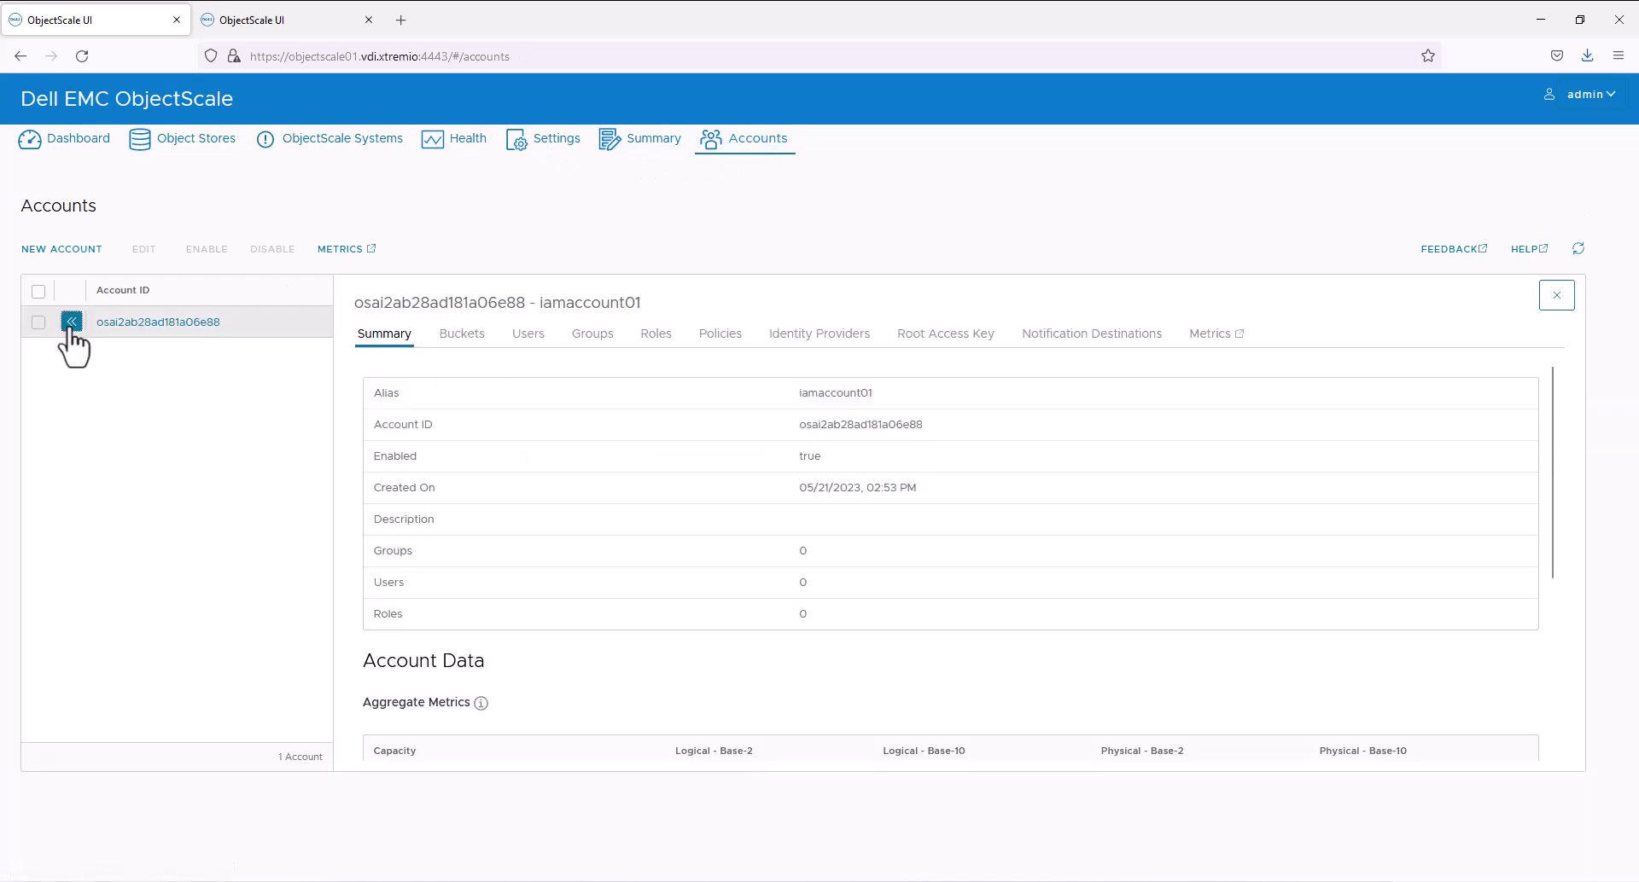
pyautogui.click(656, 334)
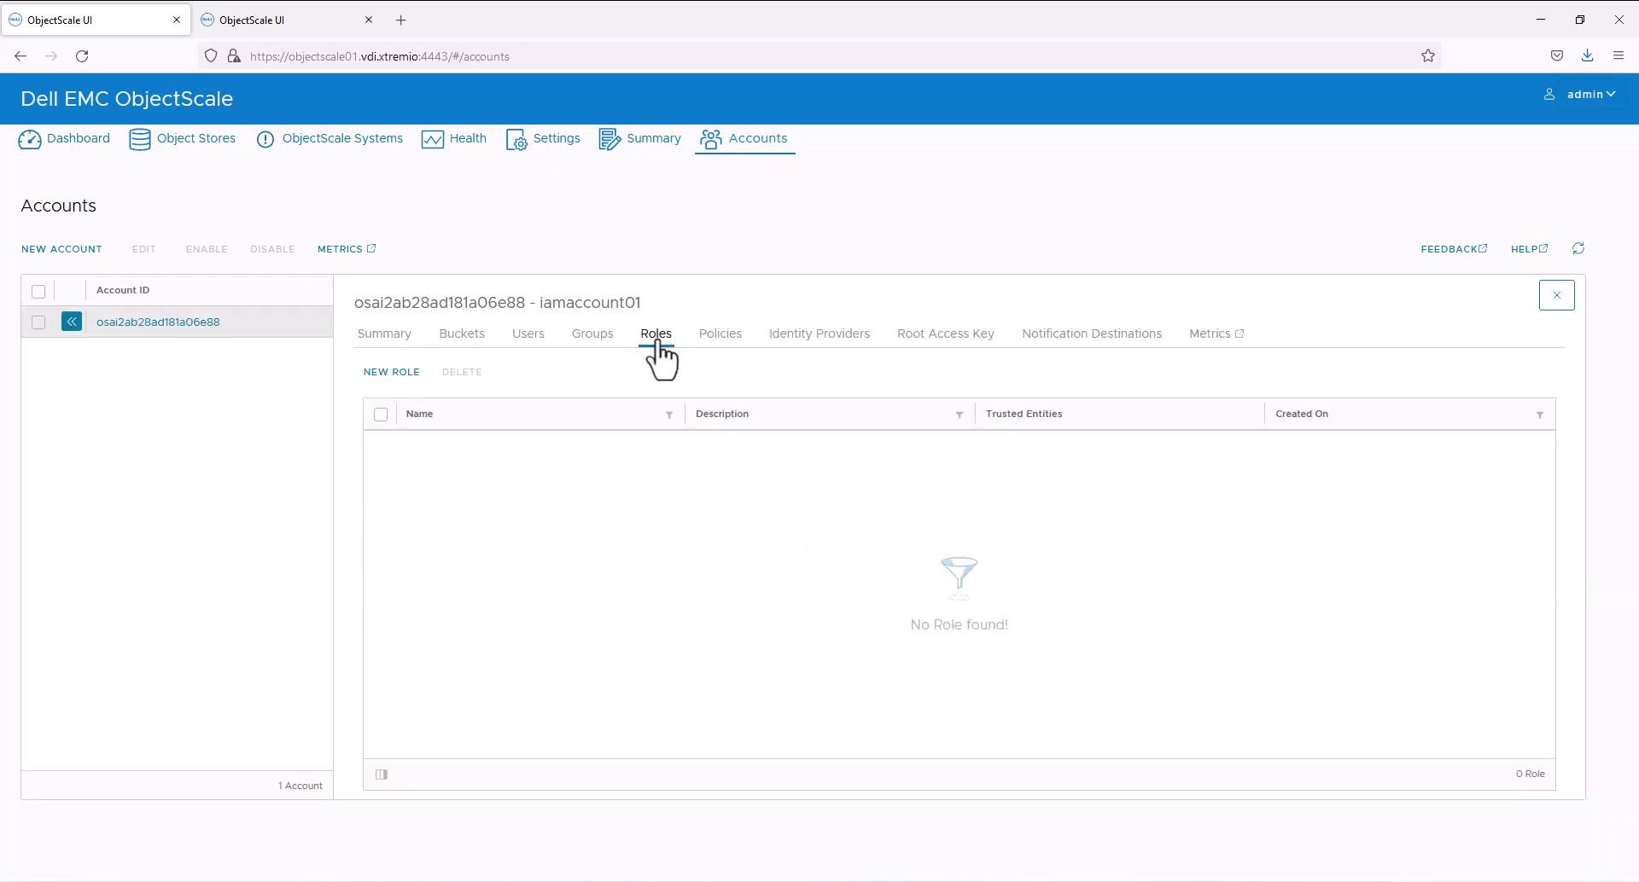
pyautogui.click(392, 372)
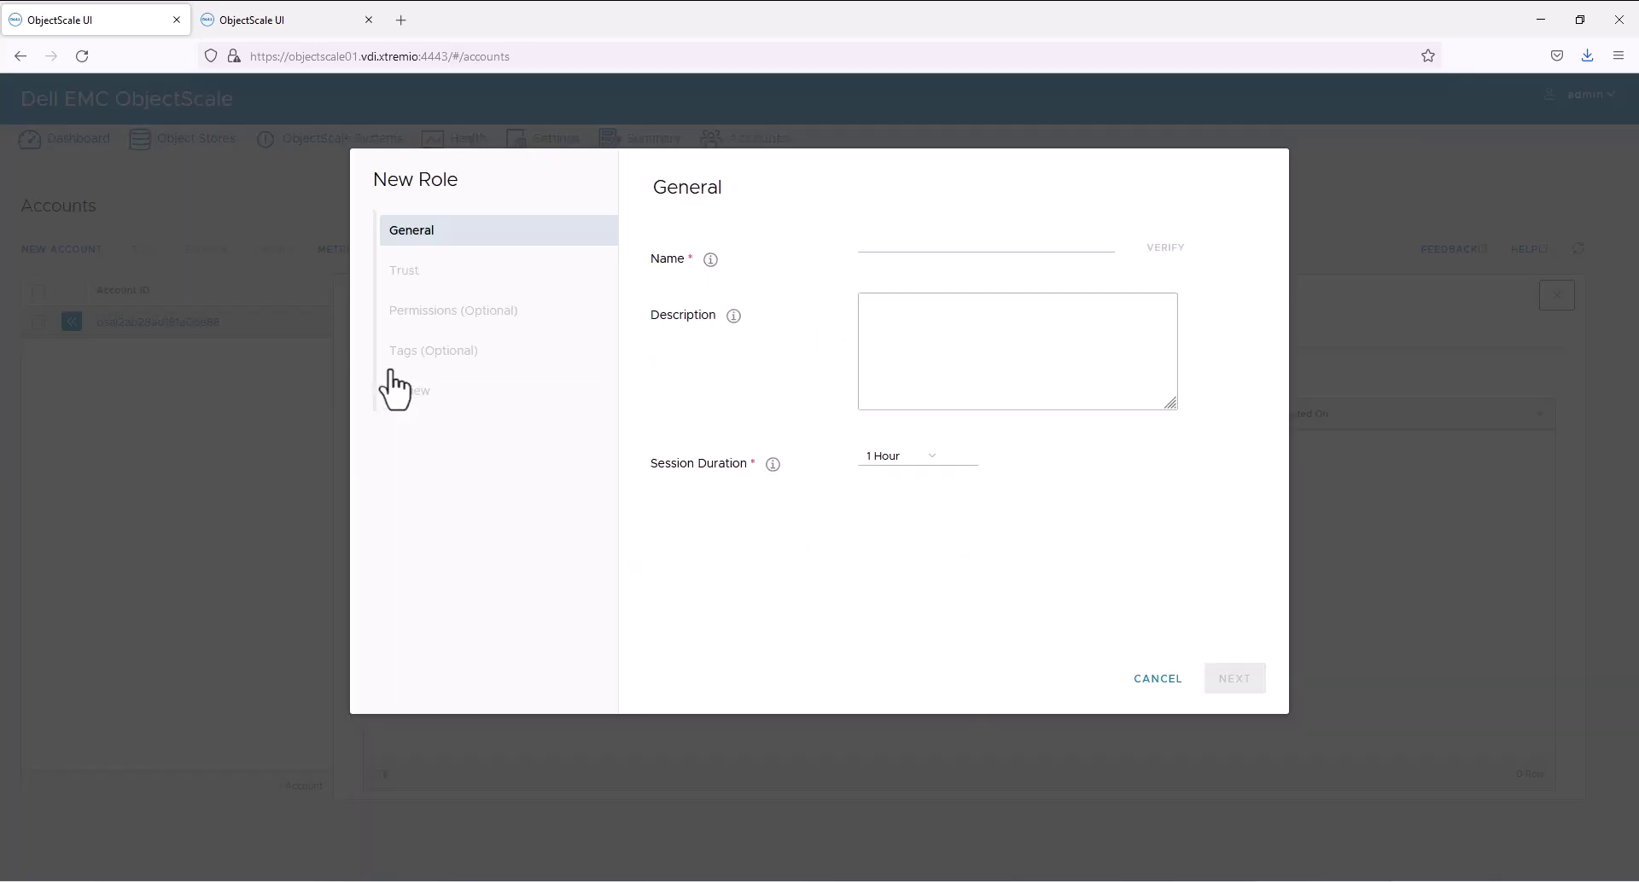
pyautogui.click(878, 247)
pyautogui.write('crr-role')
pyautogui.click(1174, 249)
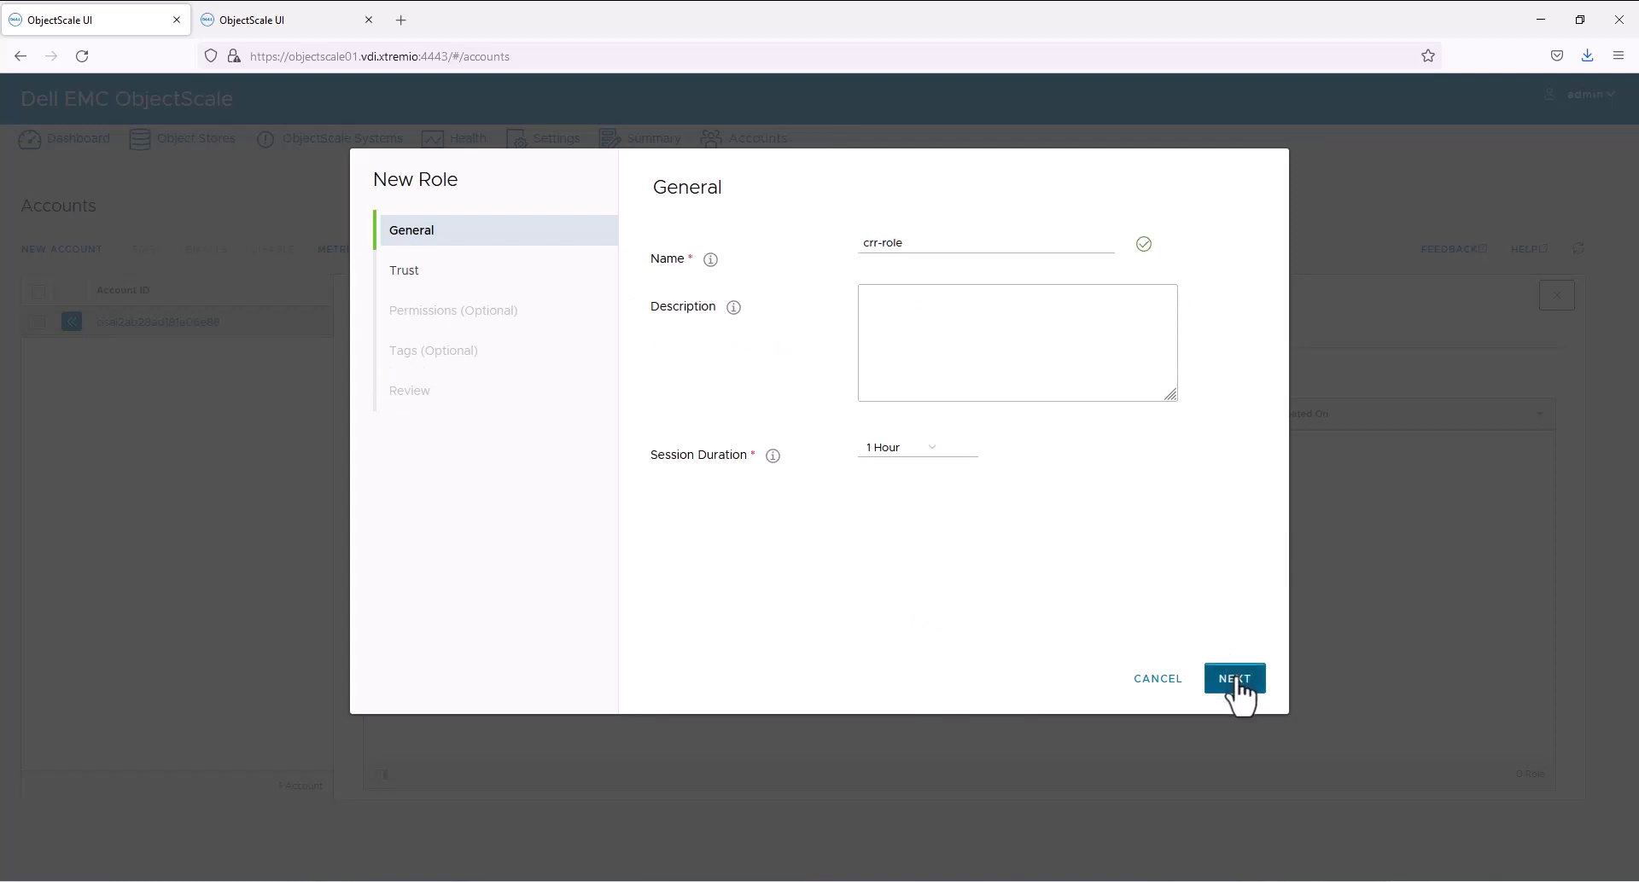
pyautogui.click(1235, 680)
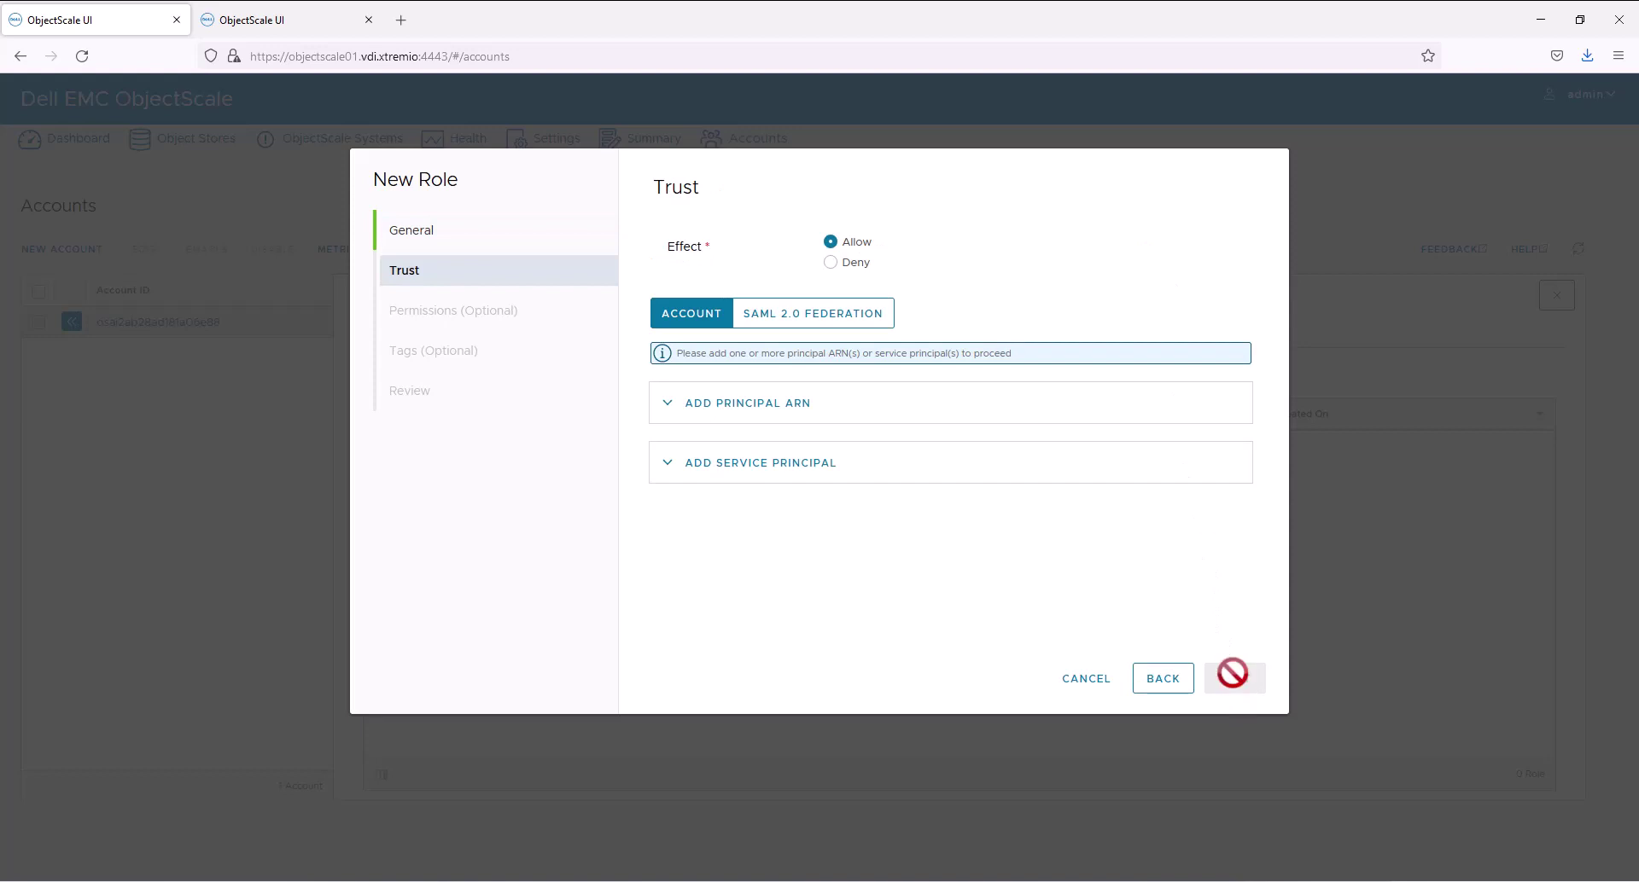
# Set up the role's trust with the Allow effect by enabling the service principal crr.objscale.dell.com
pyautogui.click(669, 465)
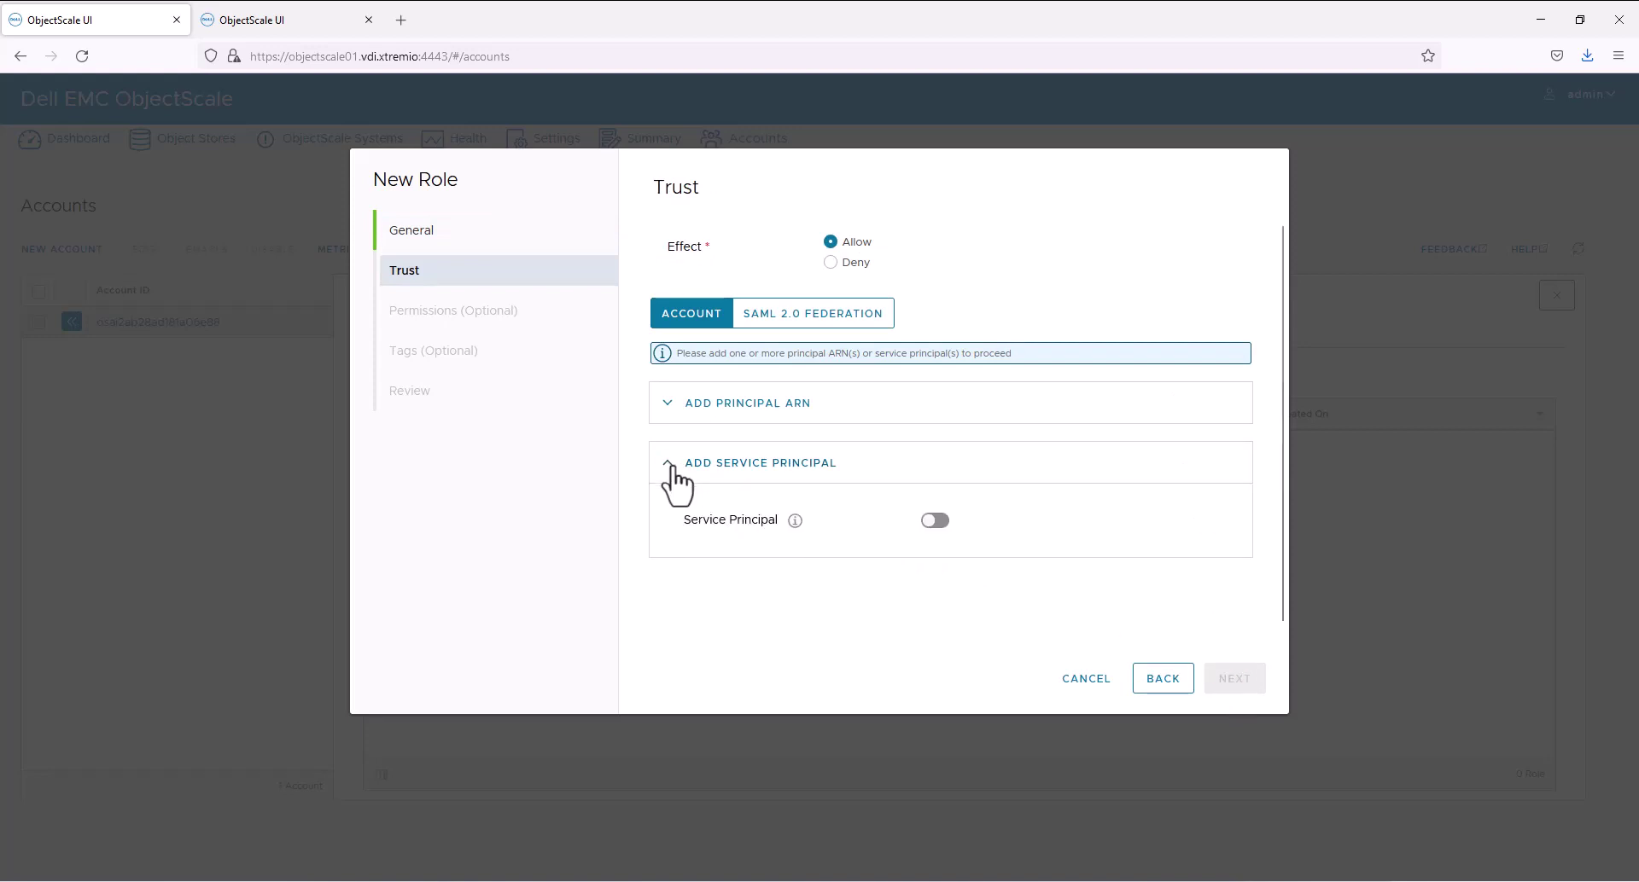
pyautogui.click(938, 521)
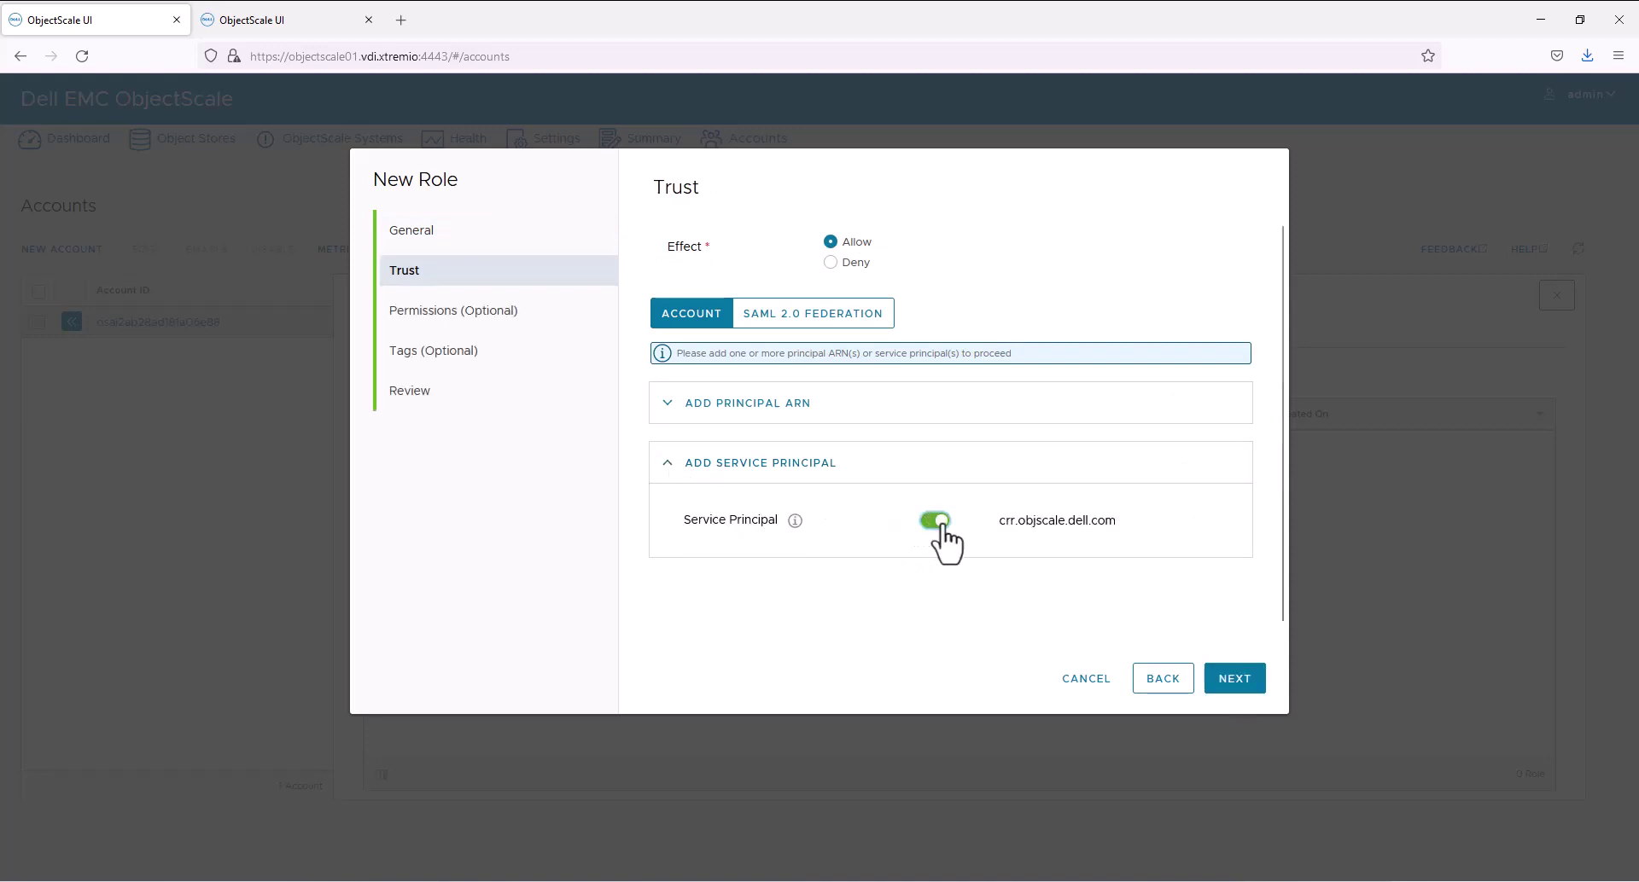
pyautogui.click(1229, 679)
# Attach the CRRFullAccess policy to crr-role, skip the tags and create the role
pyautogui.click(668, 360)
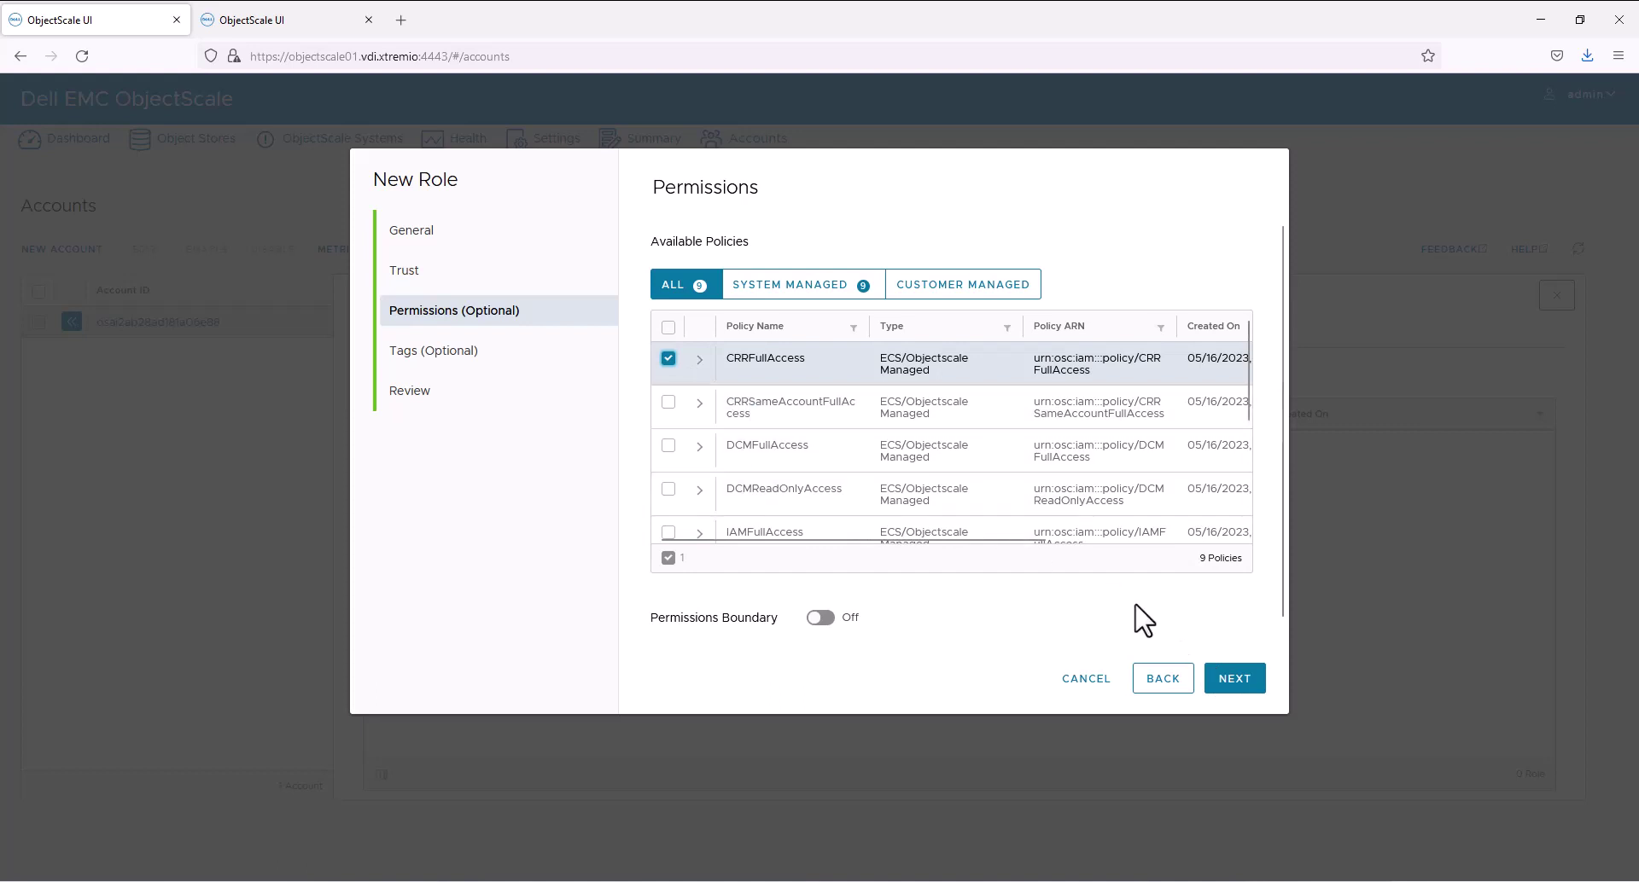
pyautogui.click(1227, 682)
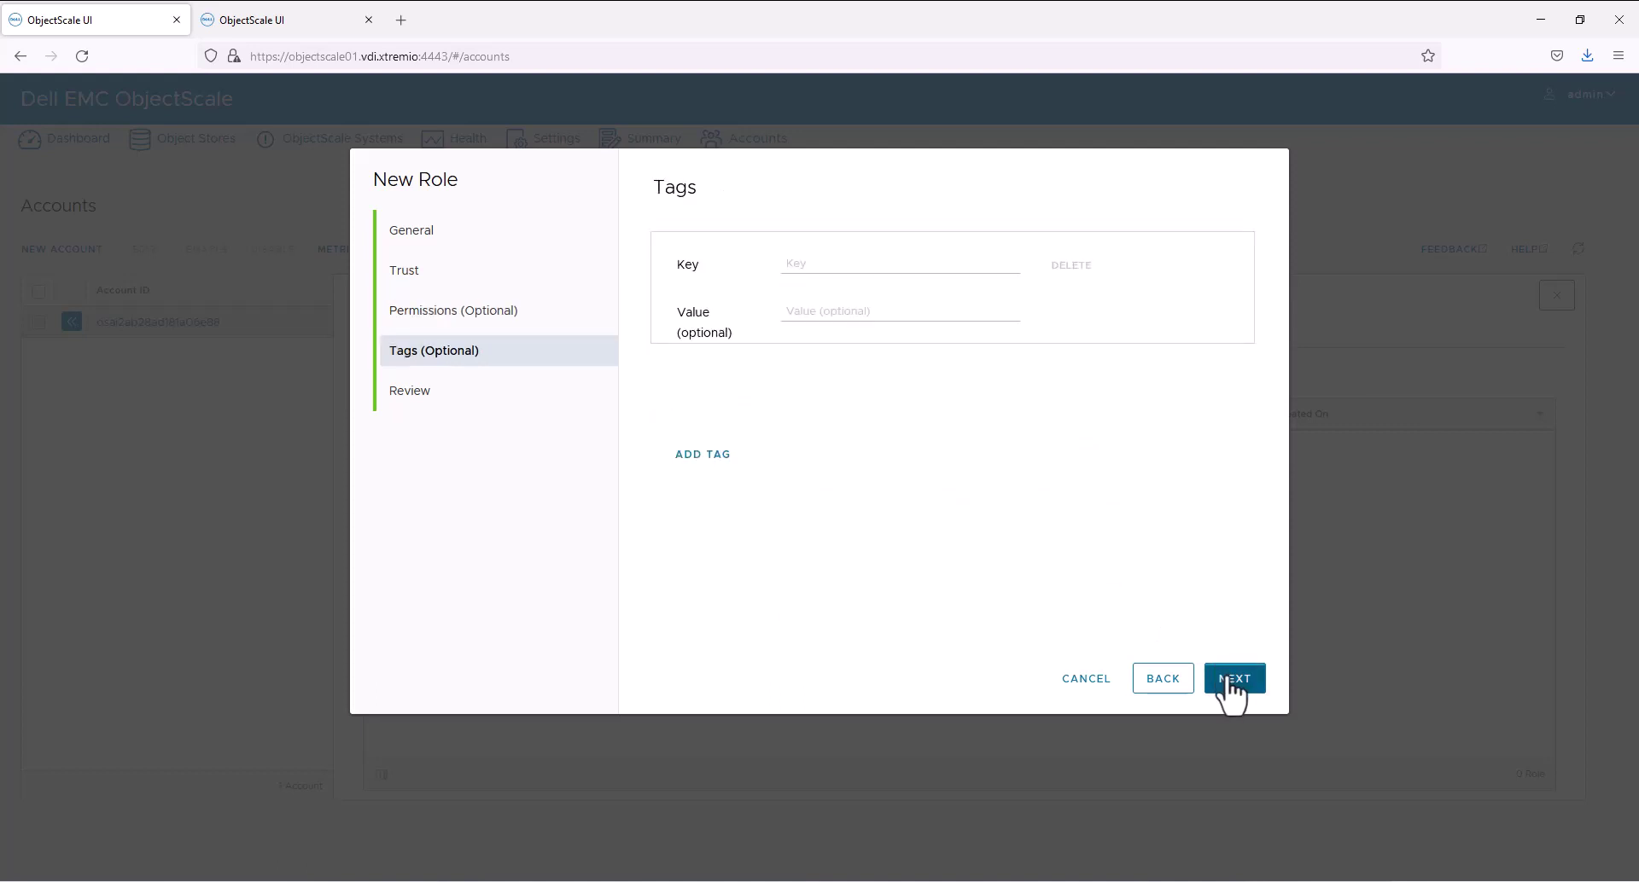
pyautogui.click(1232, 682)
pyautogui.click(1234, 681)
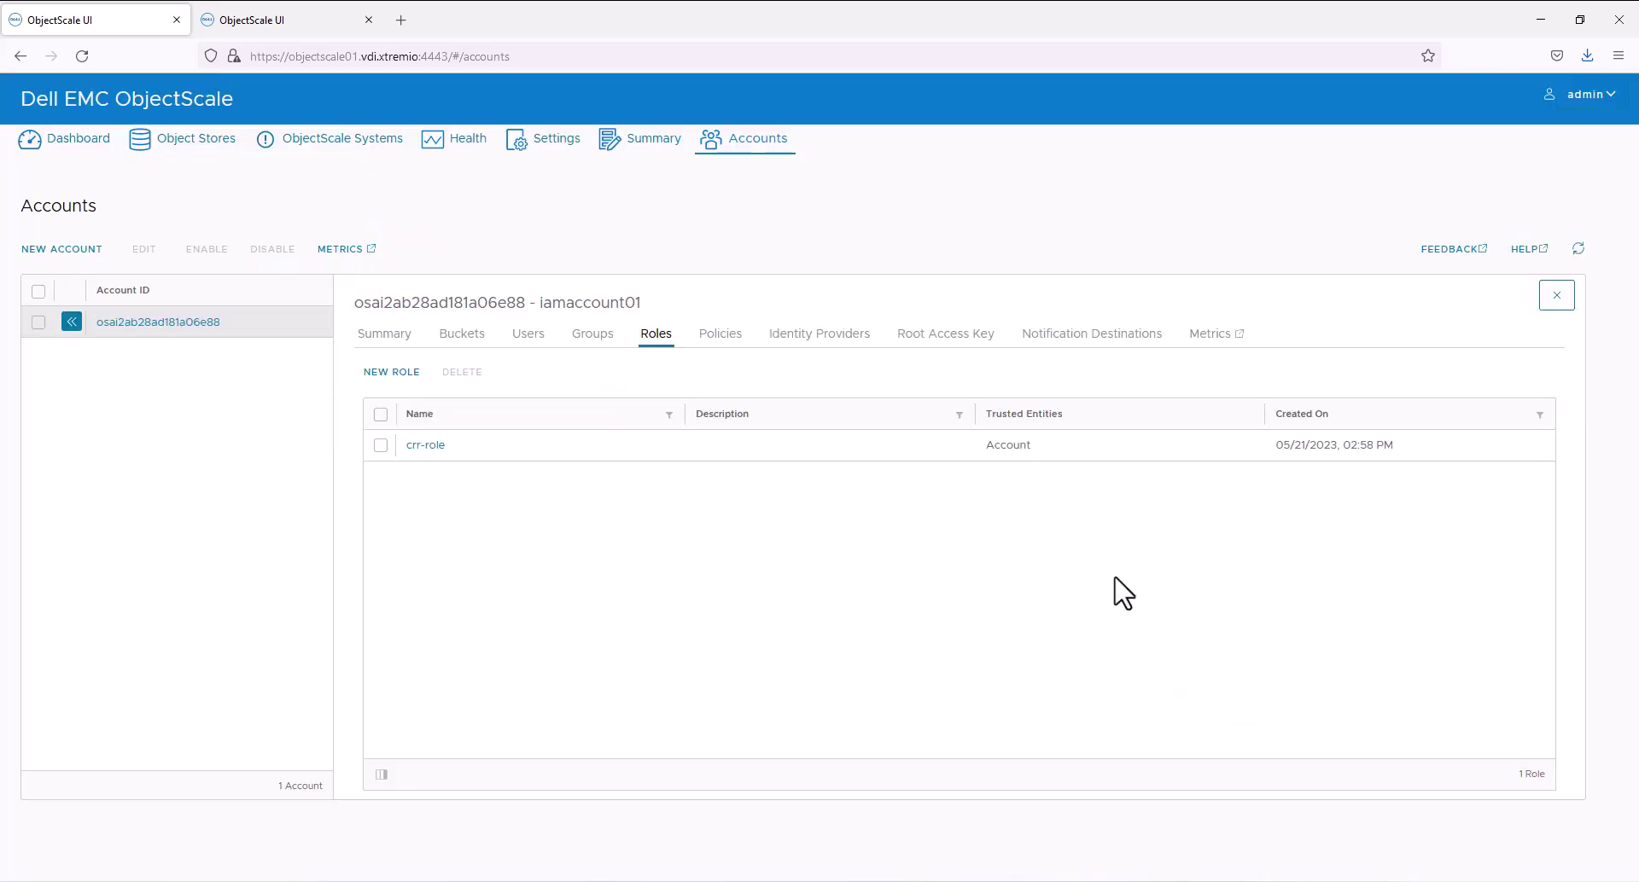
# On osc02, open the iamaccount01 account and check its roles for crr-role
pyautogui.click(291, 20)
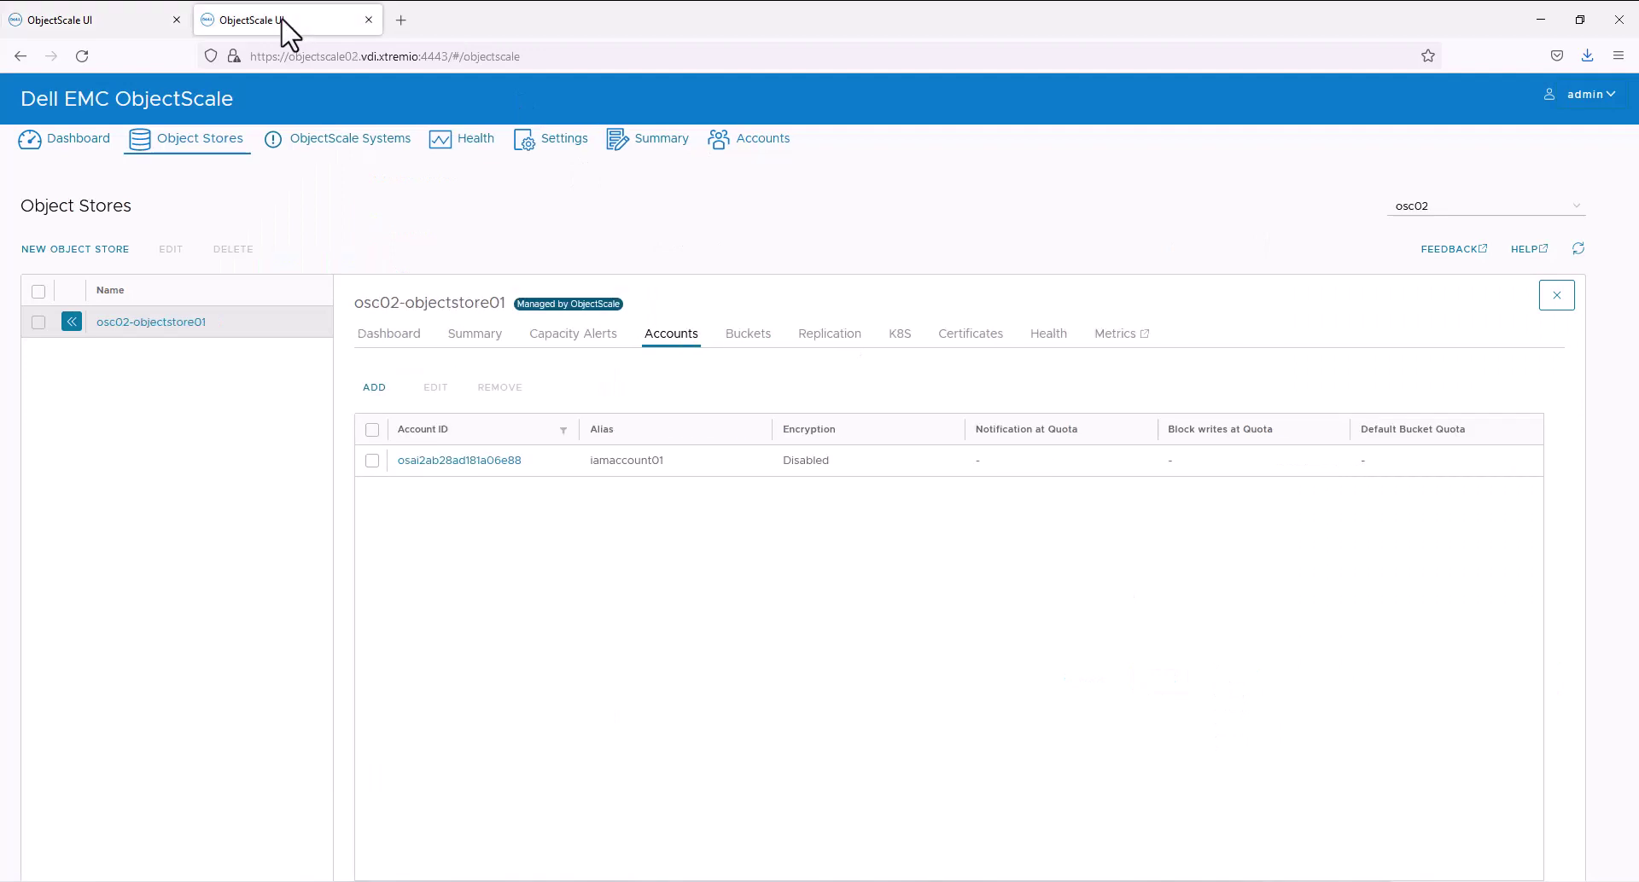
pyautogui.click(753, 147)
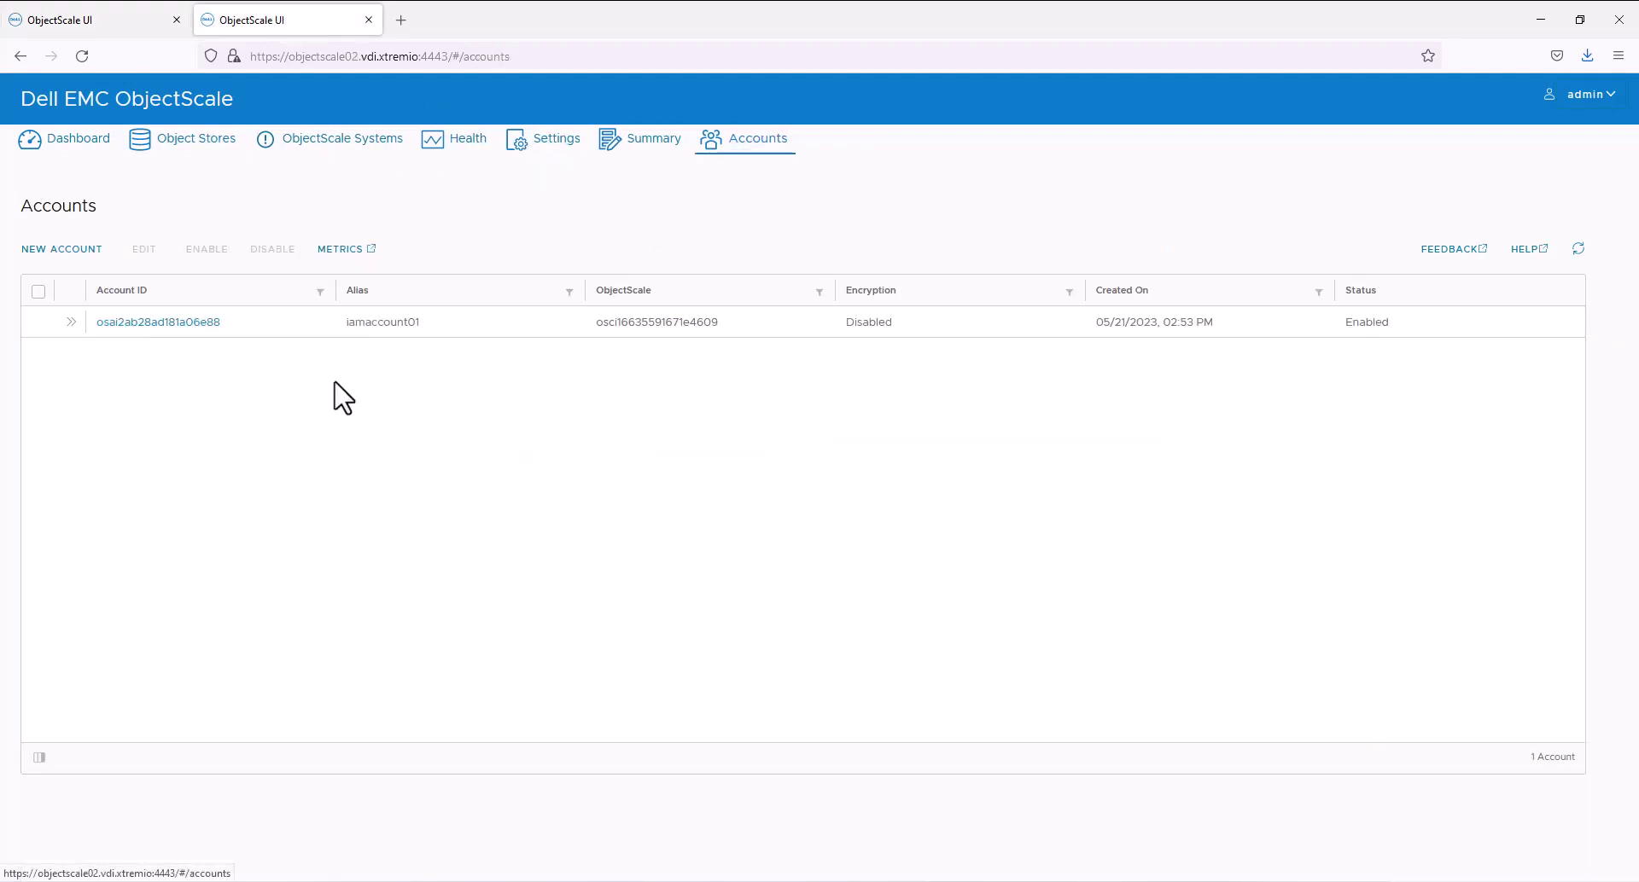
pyautogui.click(70, 322)
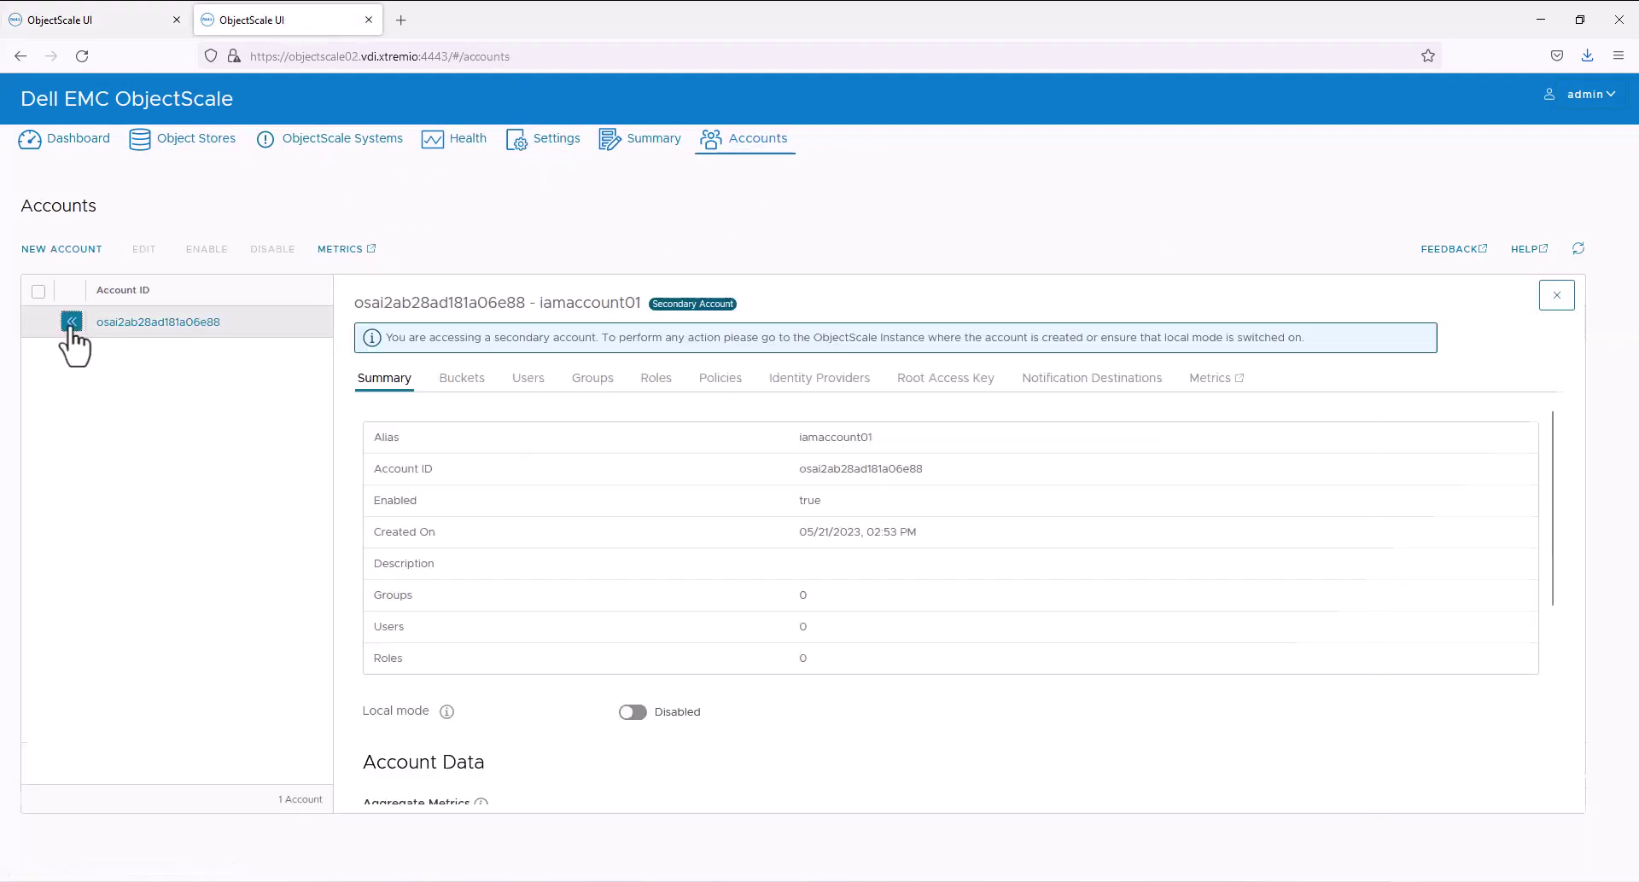
pyautogui.click(657, 381)
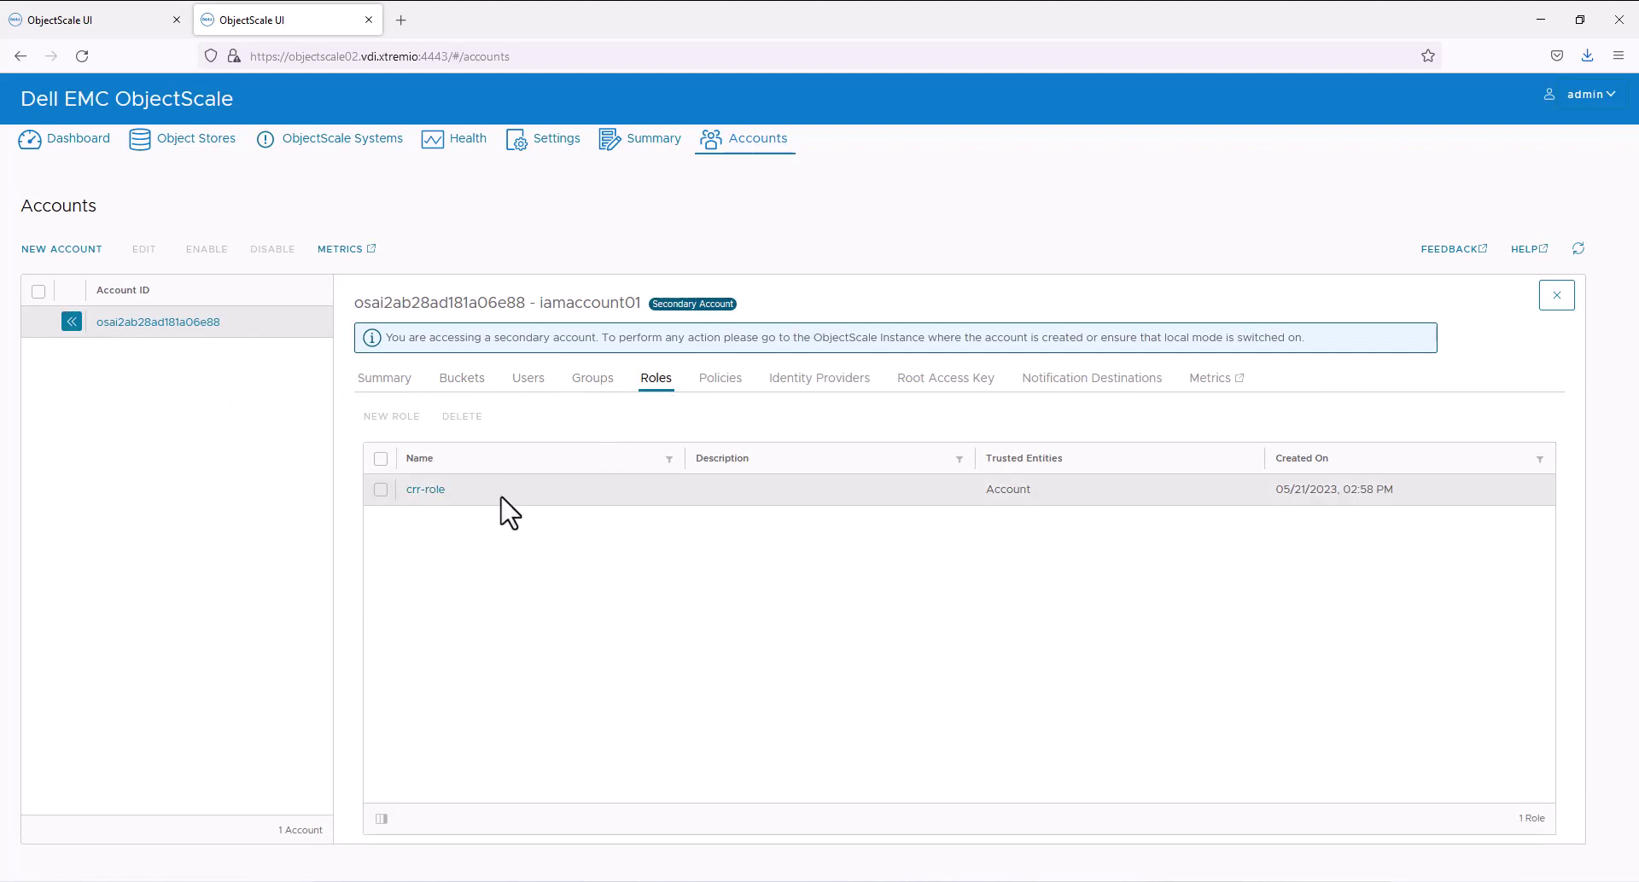
# On osc01, start a new user named s3user in the iamaccount01 account and verify the name
pyautogui.click(95, 27)
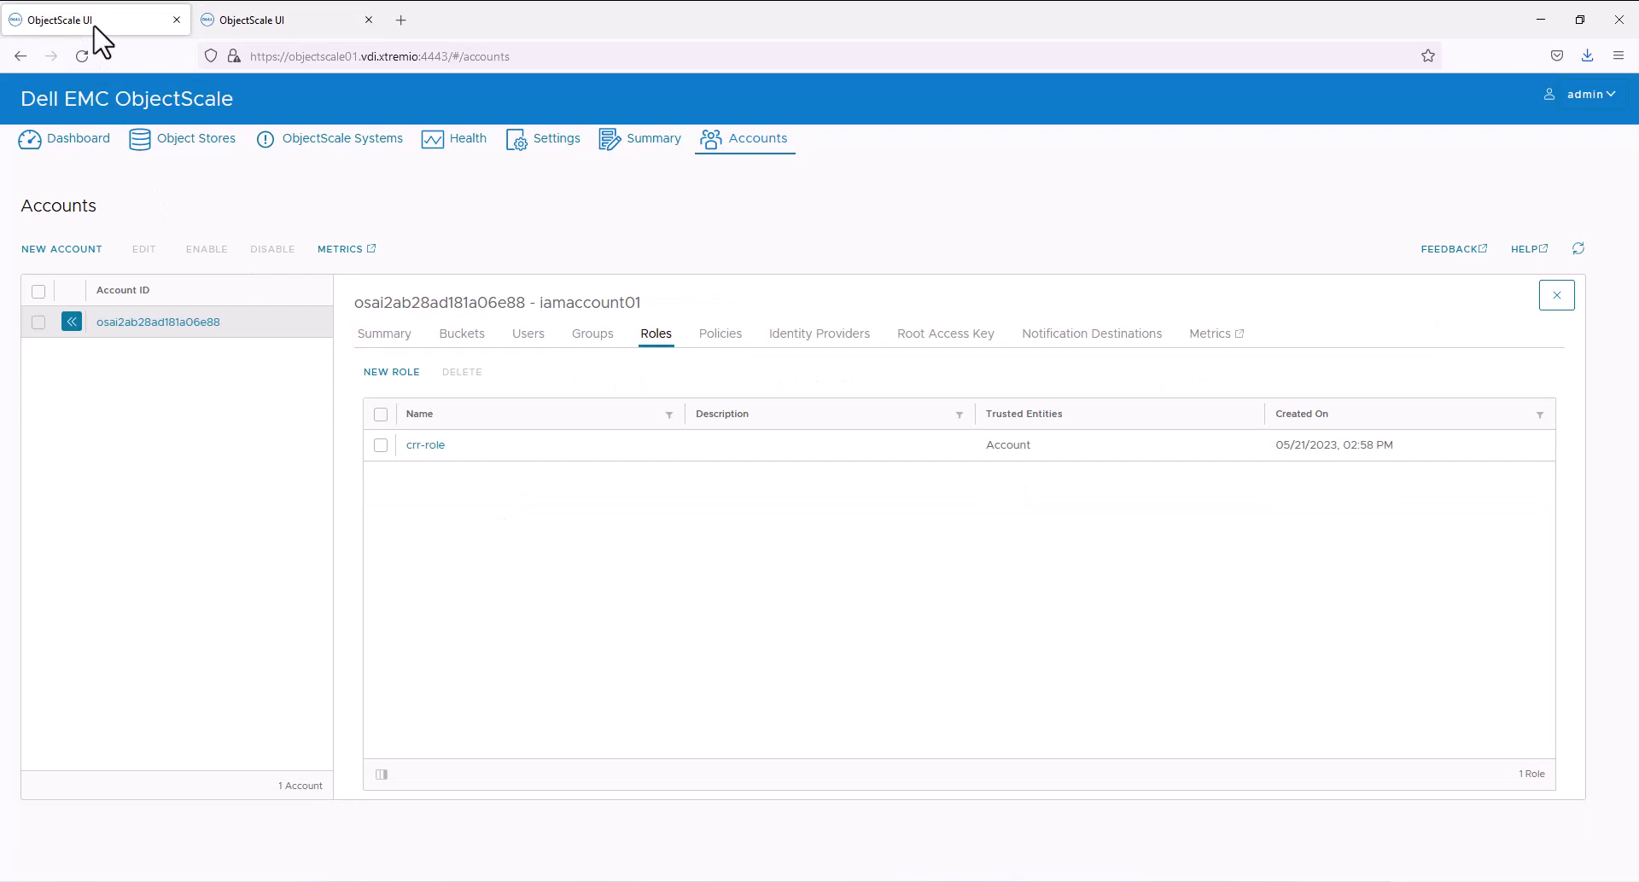
pyautogui.click(523, 338)
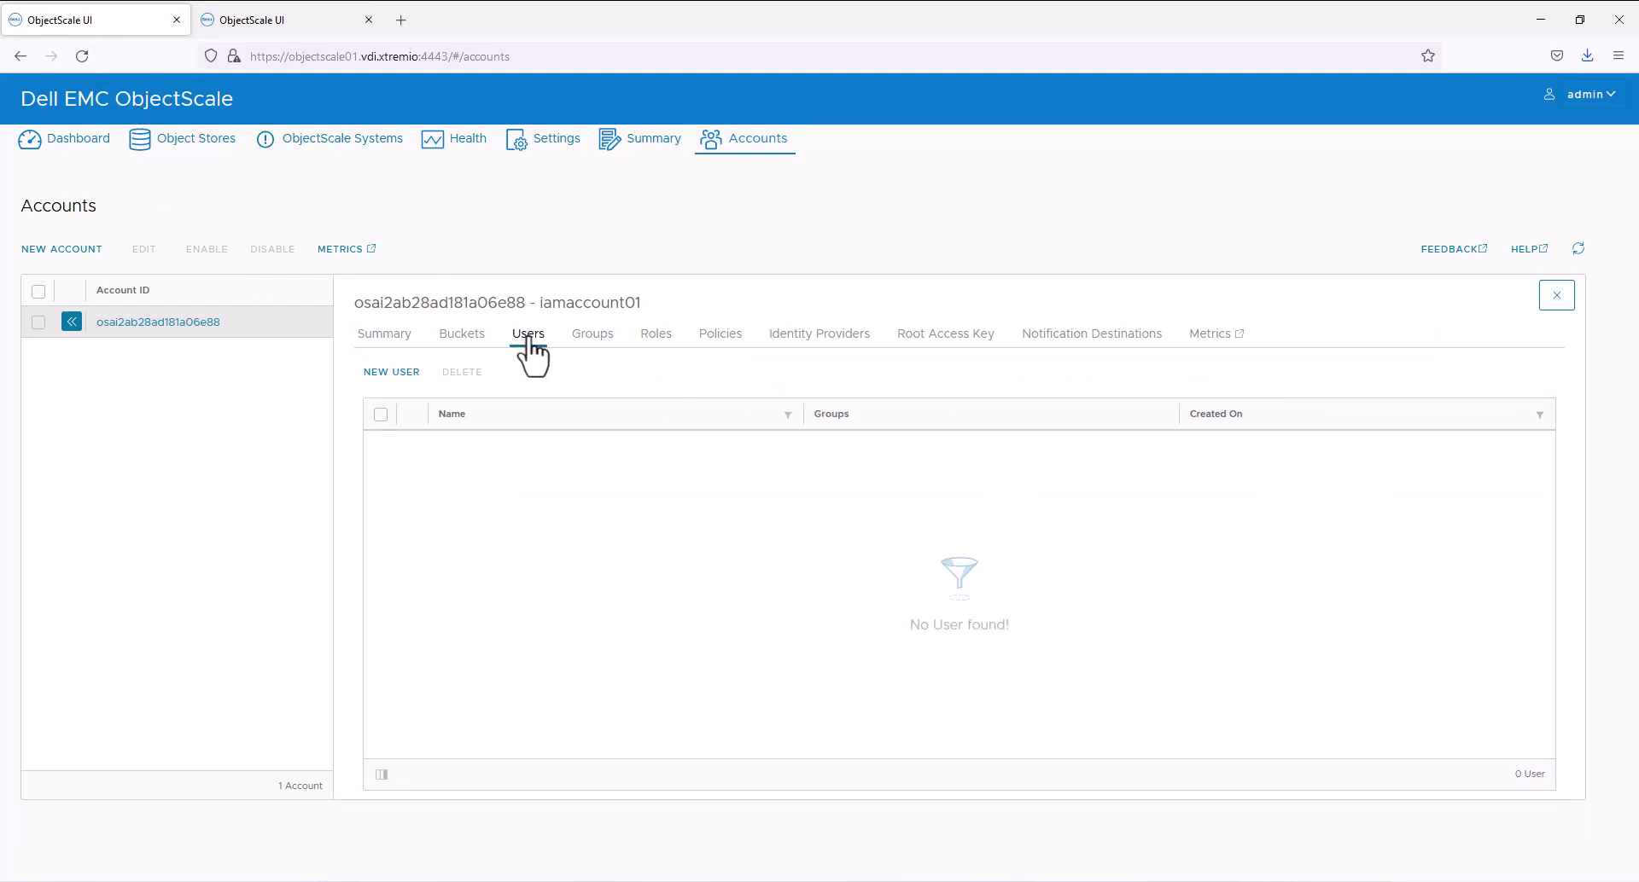
pyautogui.click(401, 373)
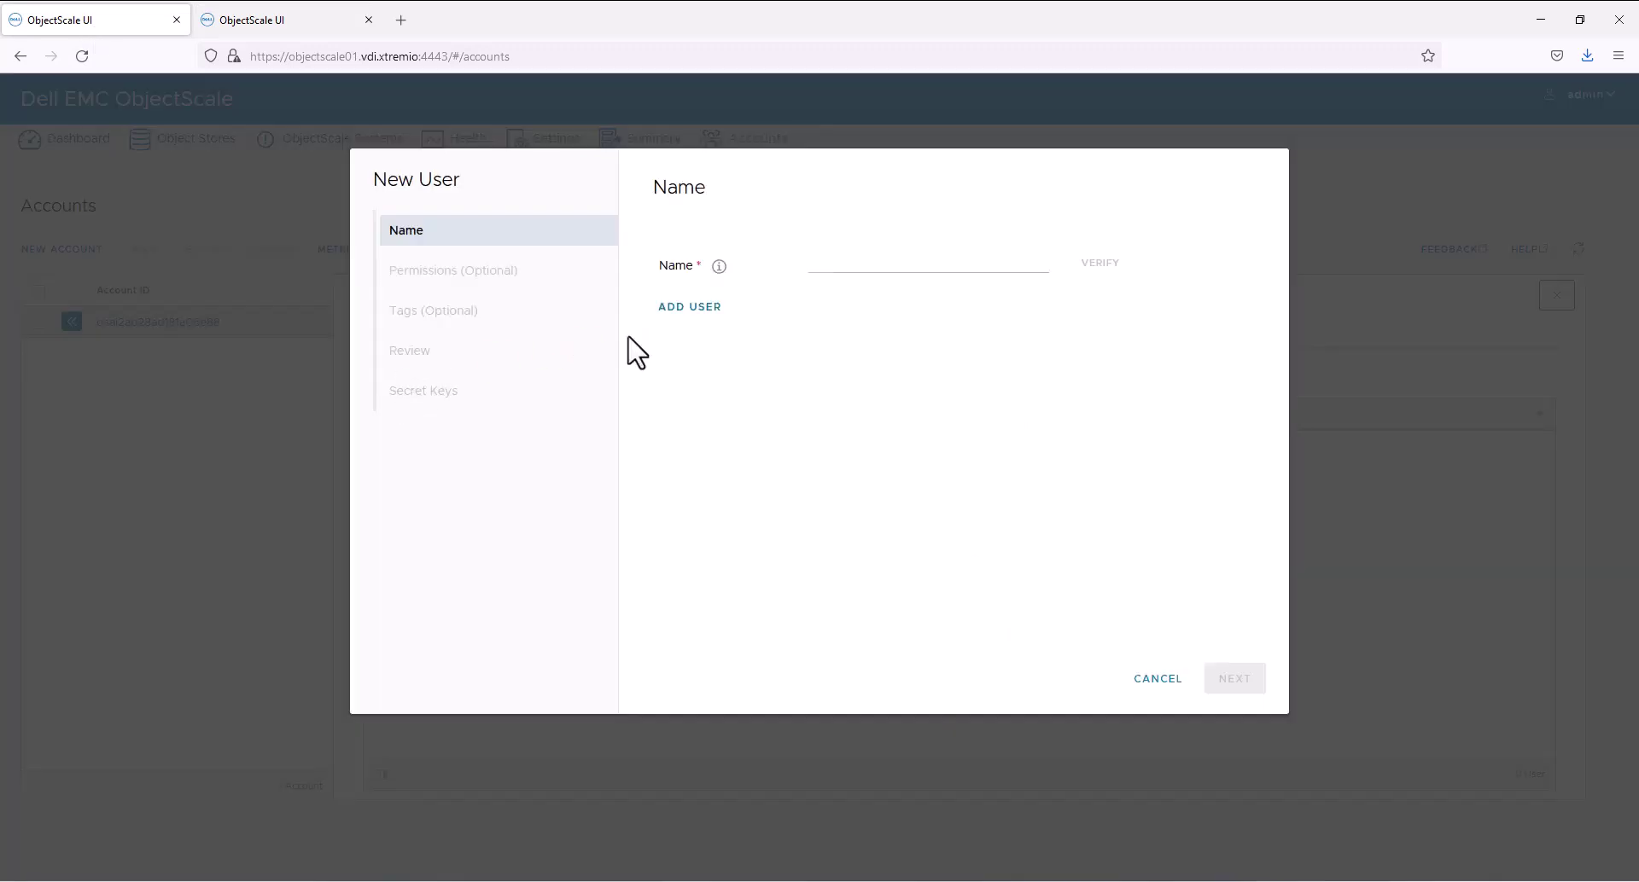
pyautogui.write('s3user')
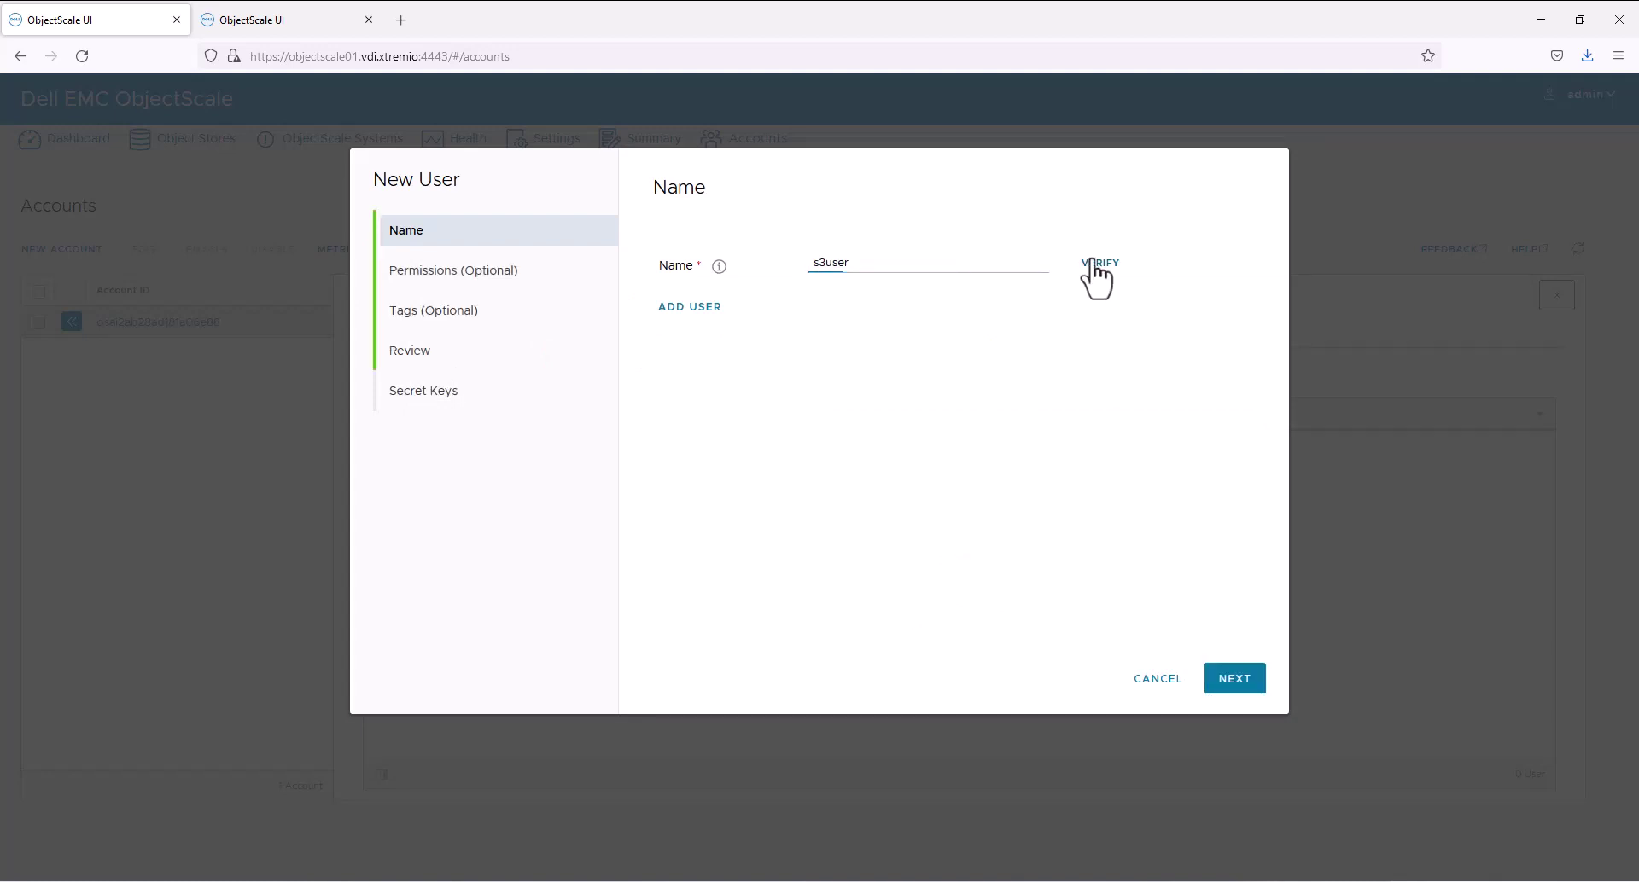
pyautogui.click(1095, 265)
pyautogui.click(1234, 679)
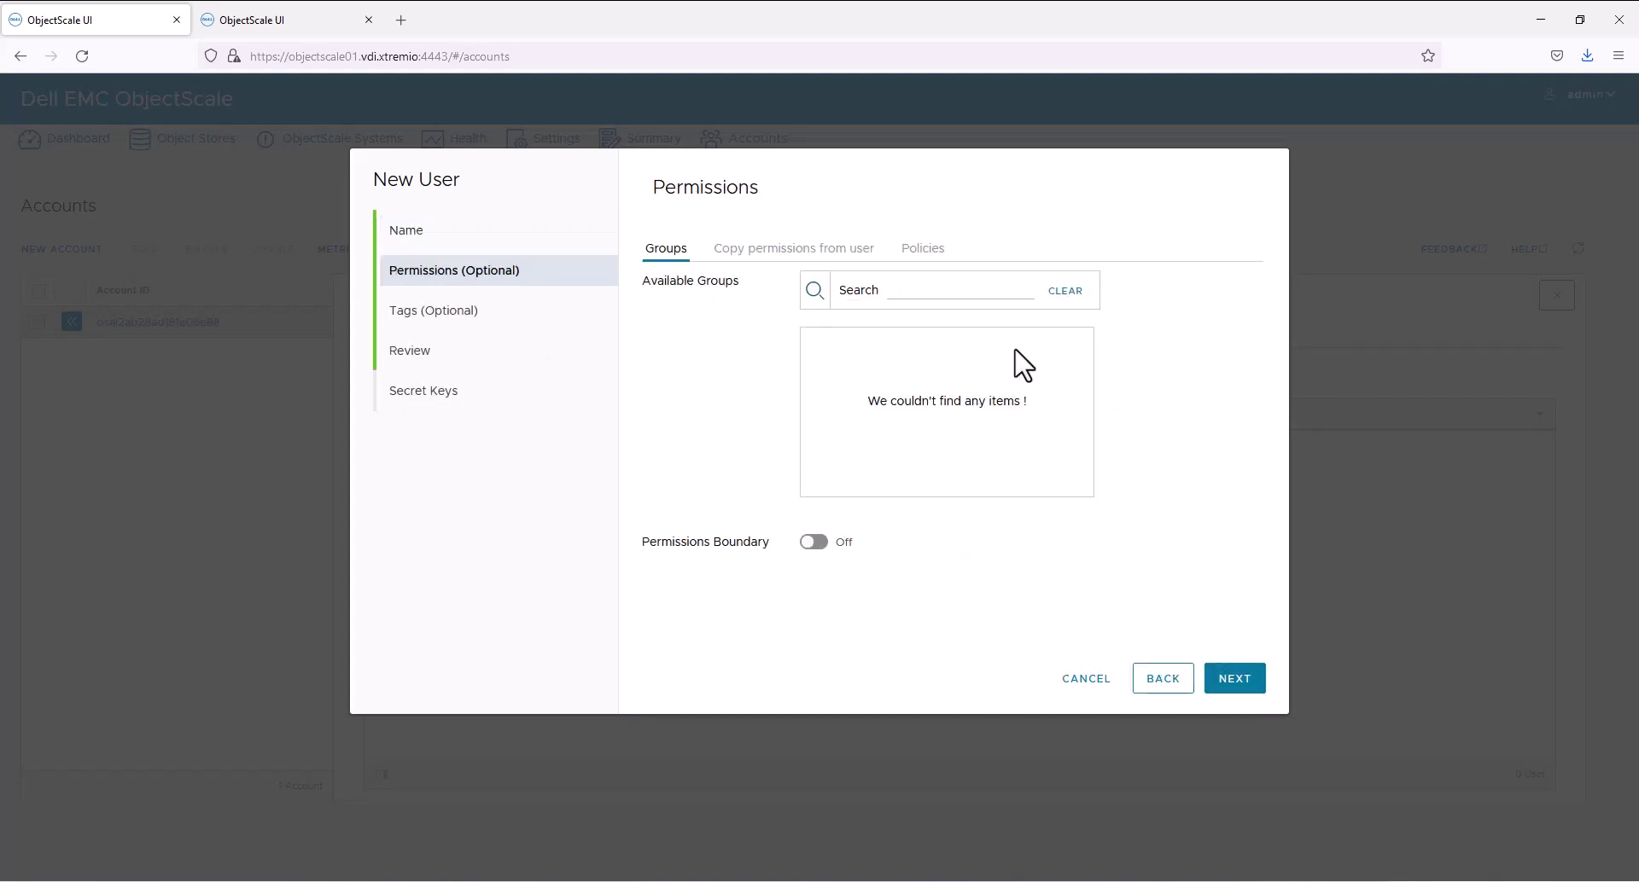
# Attach the OSCS3FullAccess policy to s3user, skip the tags and create the user
pyautogui.click(937, 250)
pyautogui.scroll(-5, 788, 508)
pyautogui.click(660, 539)
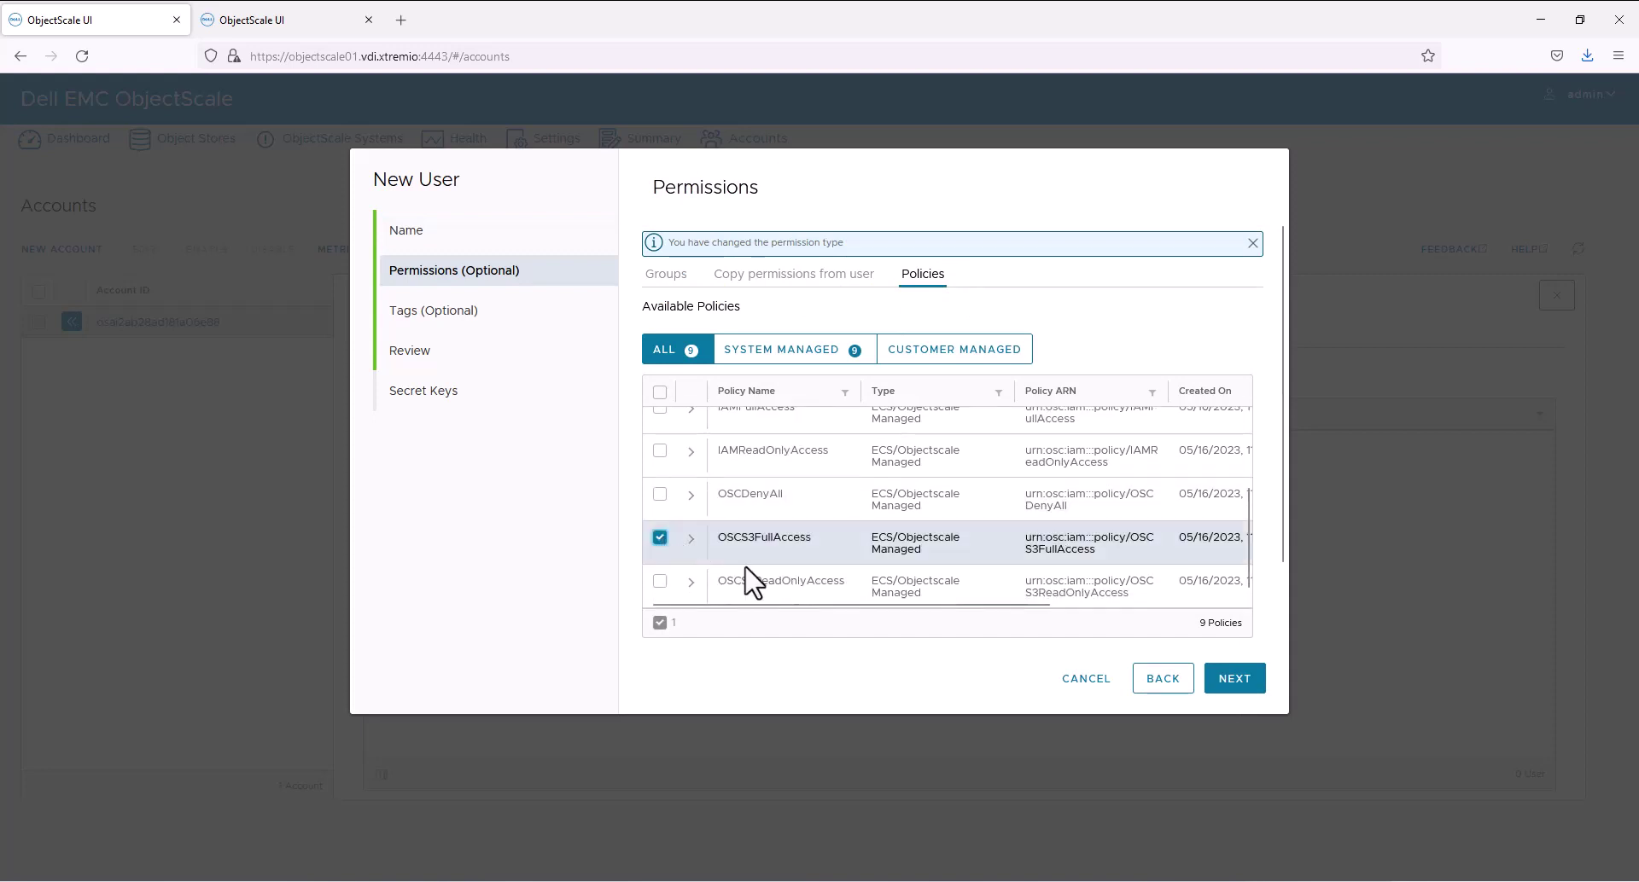
pyautogui.click(1244, 688)
pyautogui.click(1244, 688)
pyautogui.click(1244, 688)
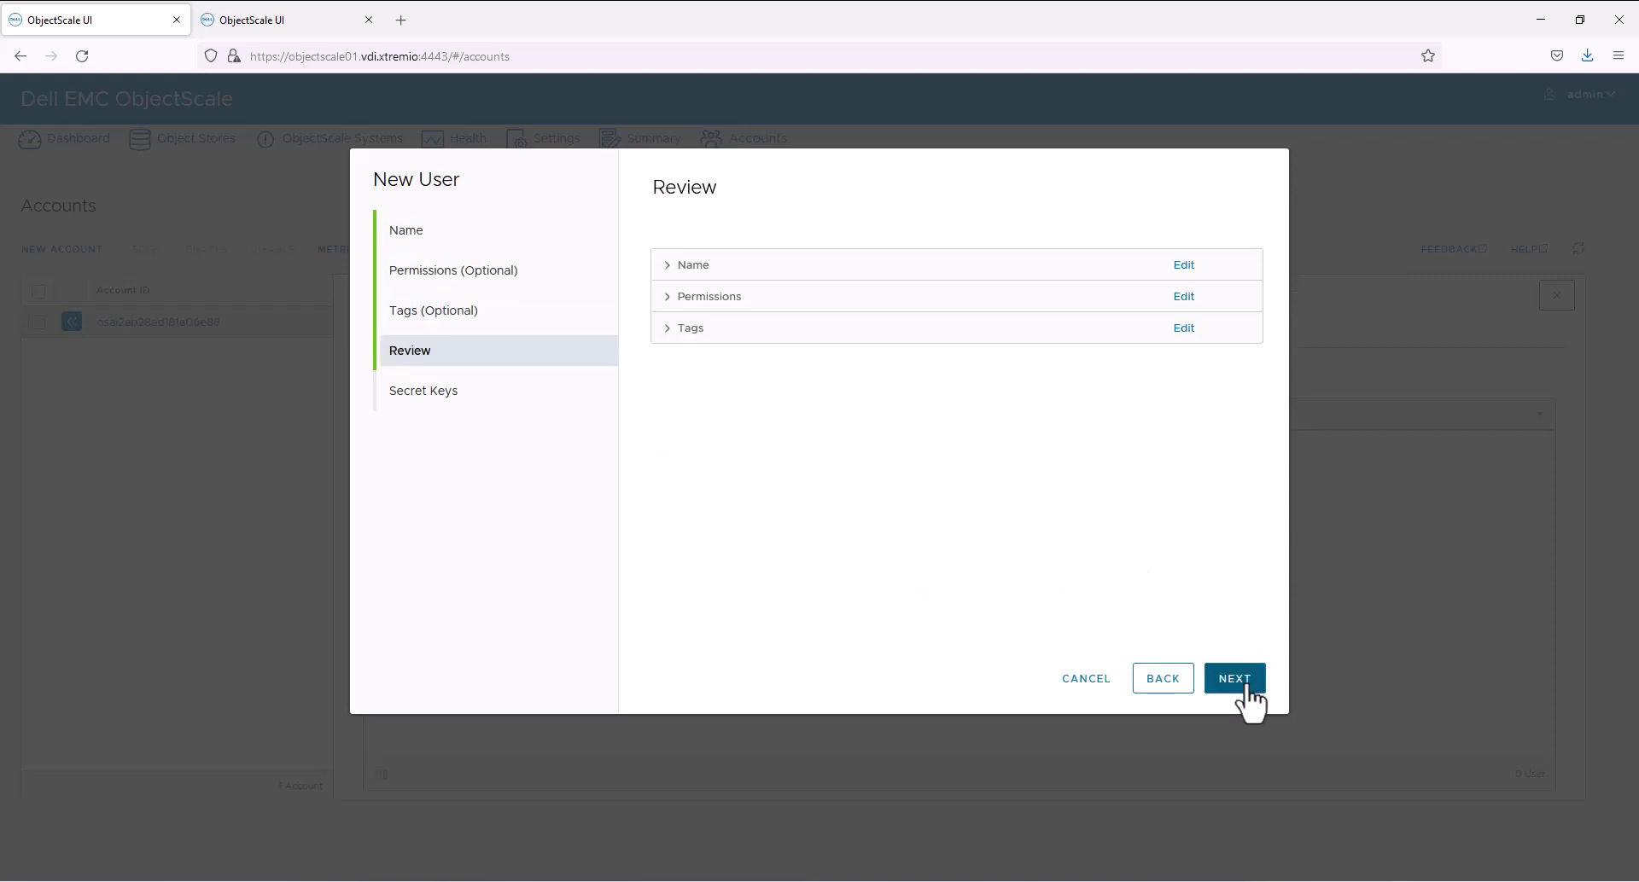
pyautogui.click(1245, 688)
# Download the CSV file with s3user's access keys and close the New User wizard
pyautogui.click(669, 367)
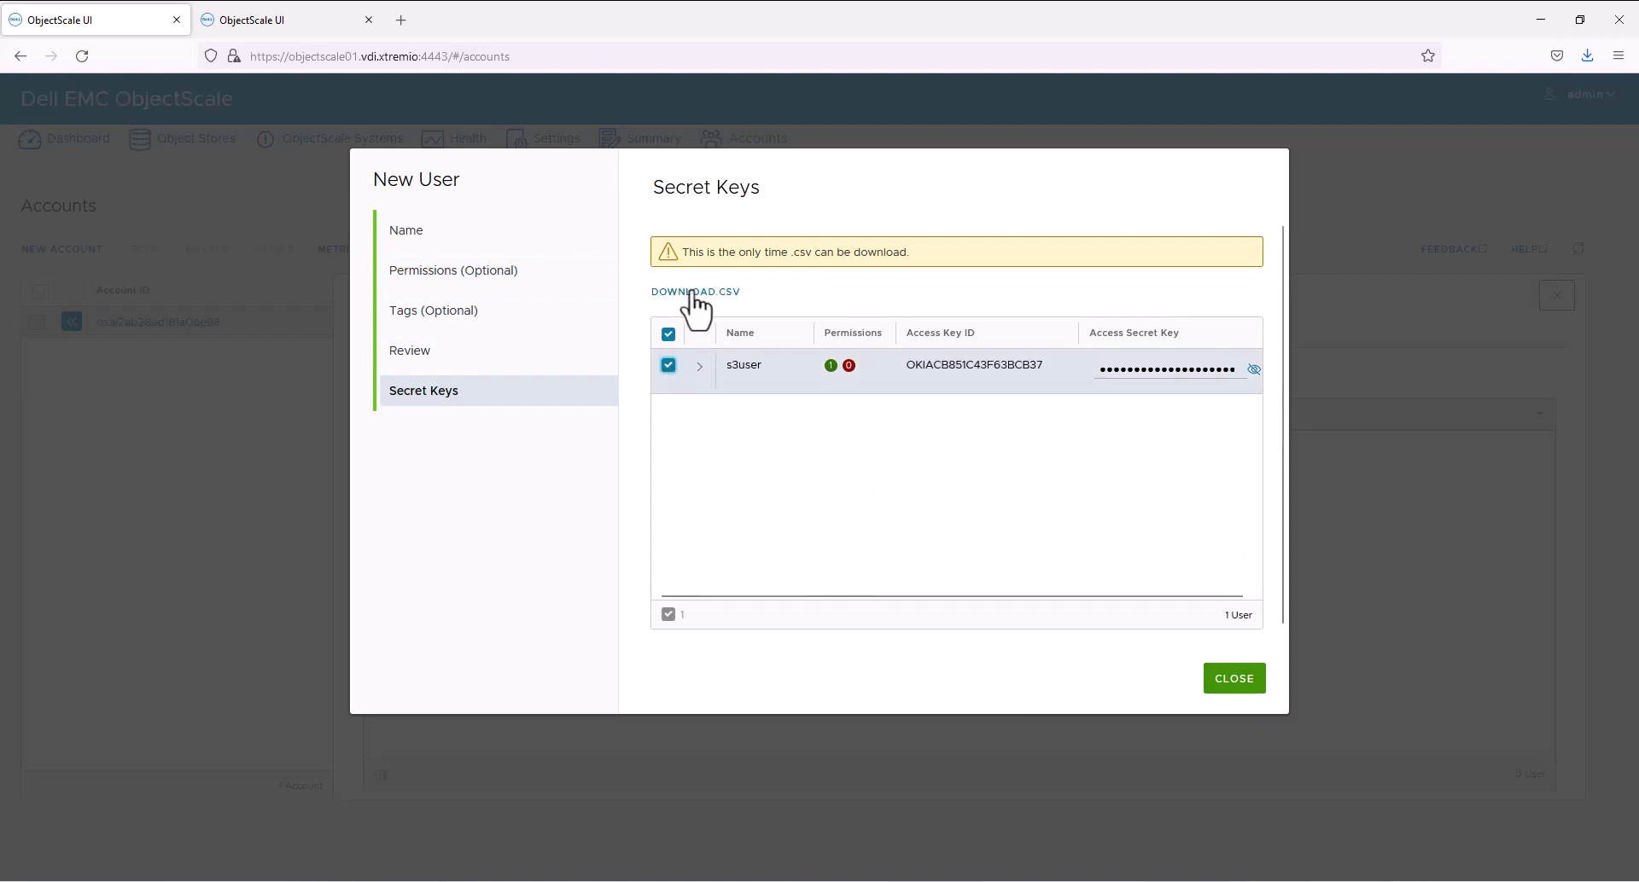
pyautogui.click(693, 292)
pyautogui.click(511, 383)
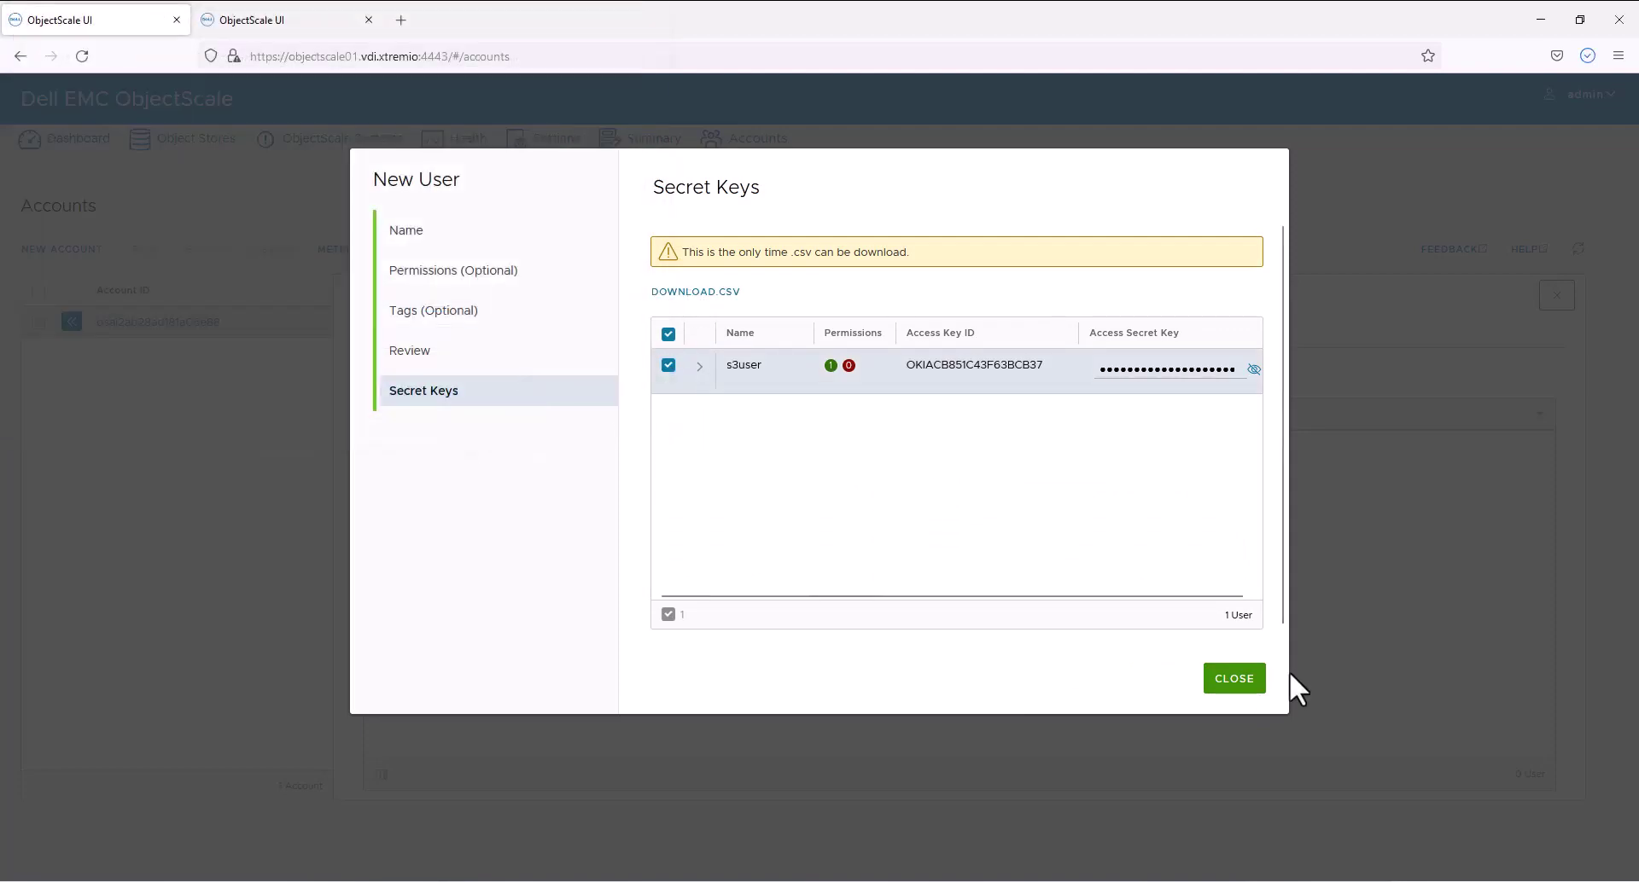
pyautogui.click(1234, 682)
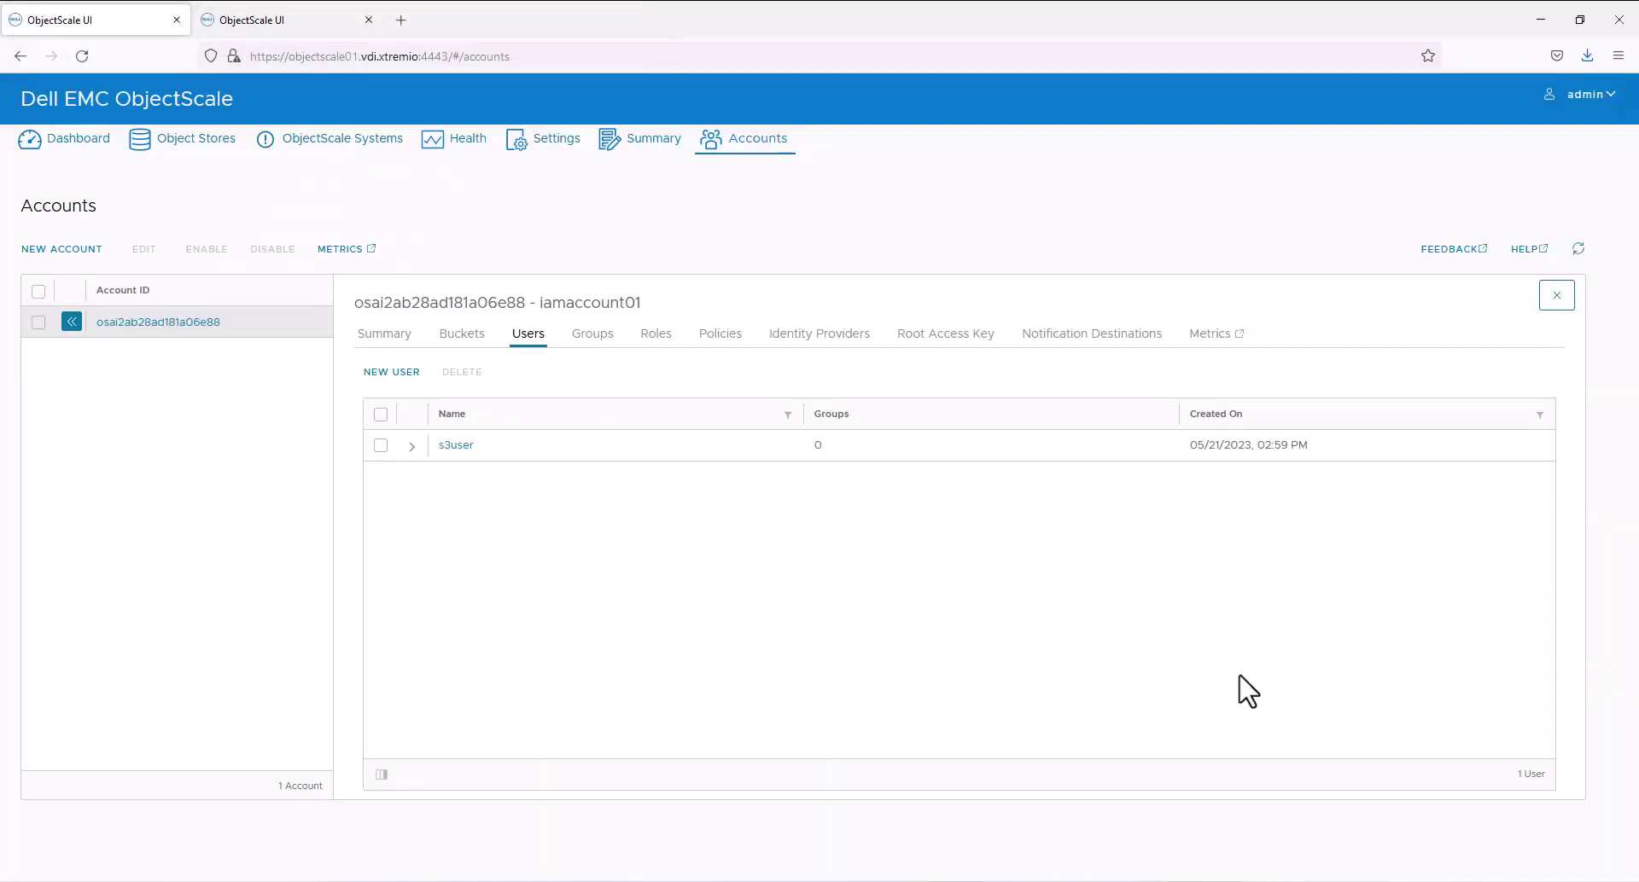
# On osc02, check the iamaccount01 account's users for s3user
pyautogui.click(294, 25)
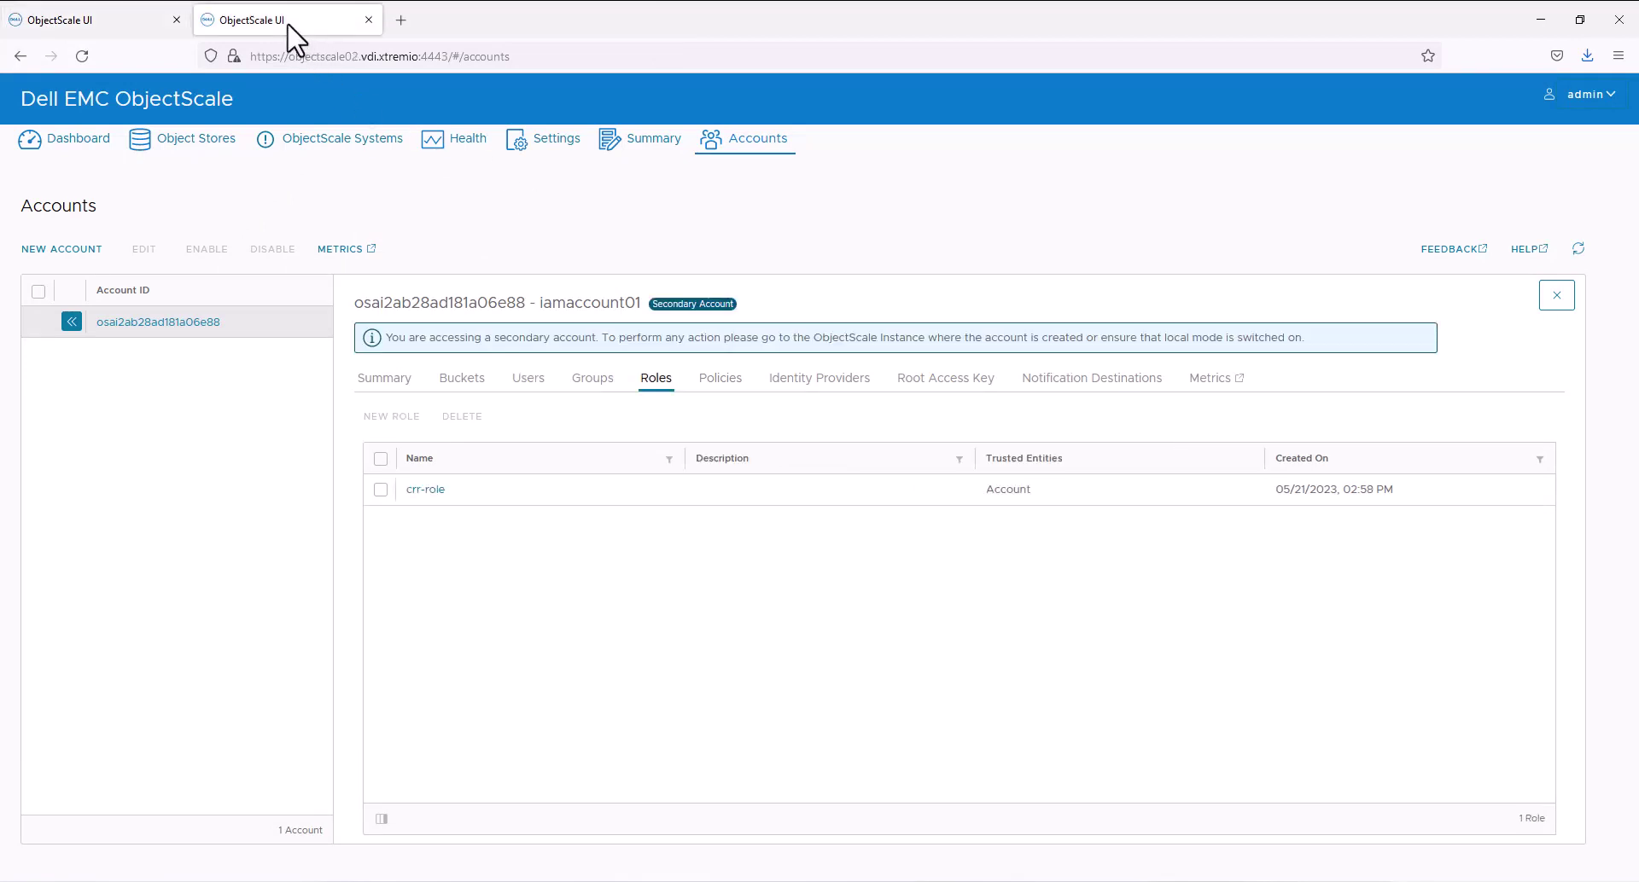
pyautogui.click(531, 380)
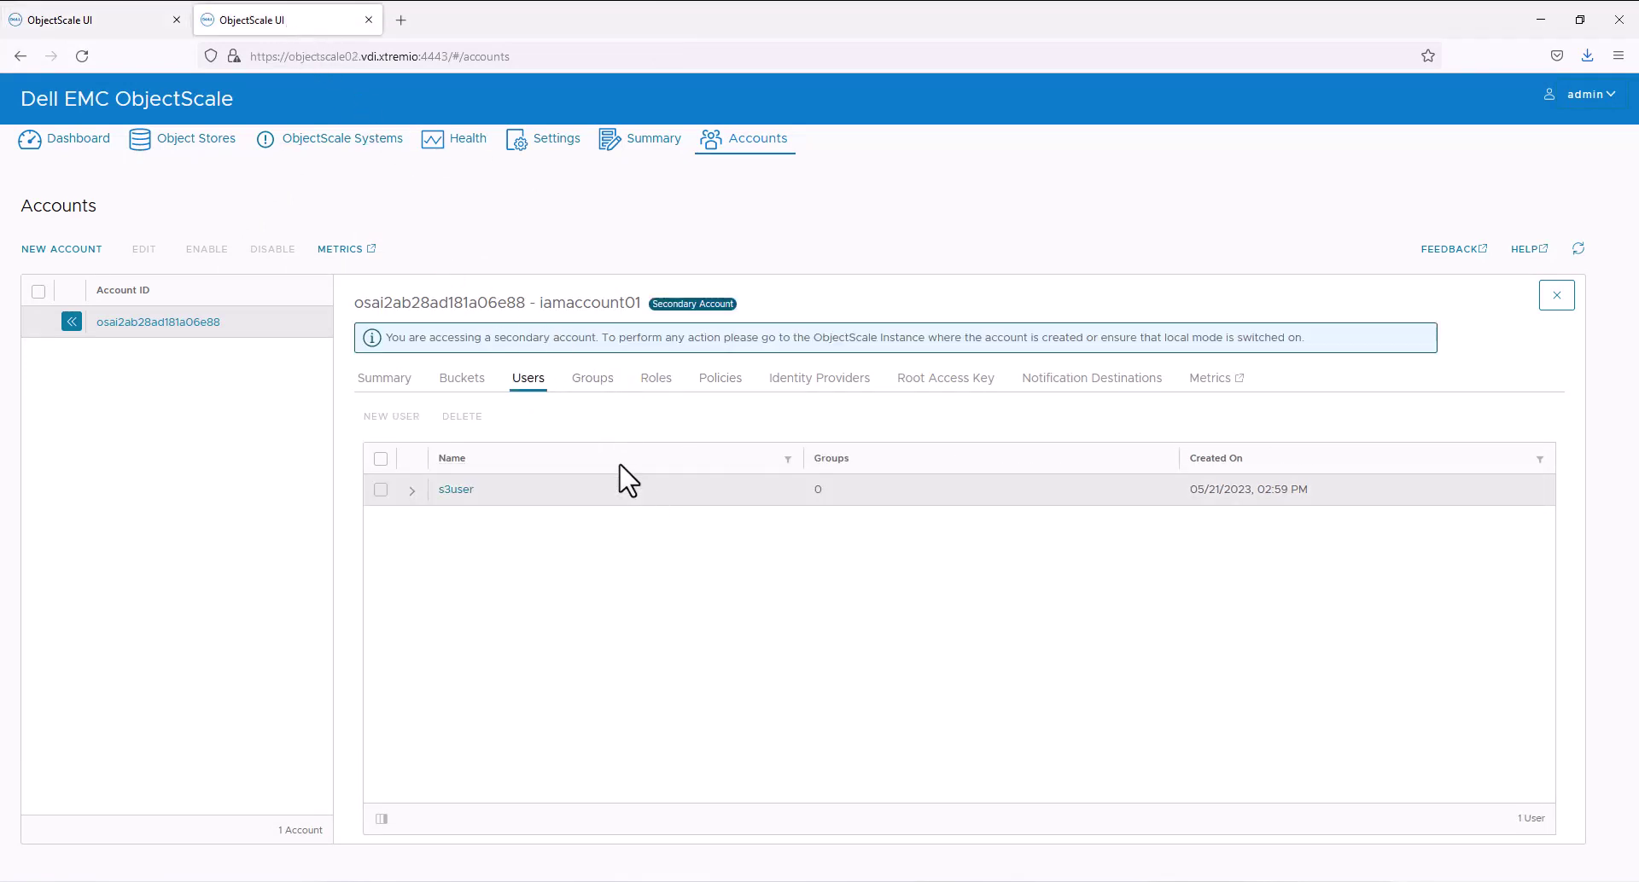
# On osc01, start a new bucket named osc01-bucket in osc01-objectstore01, owned by iamaccount01
pyautogui.click(92, 26)
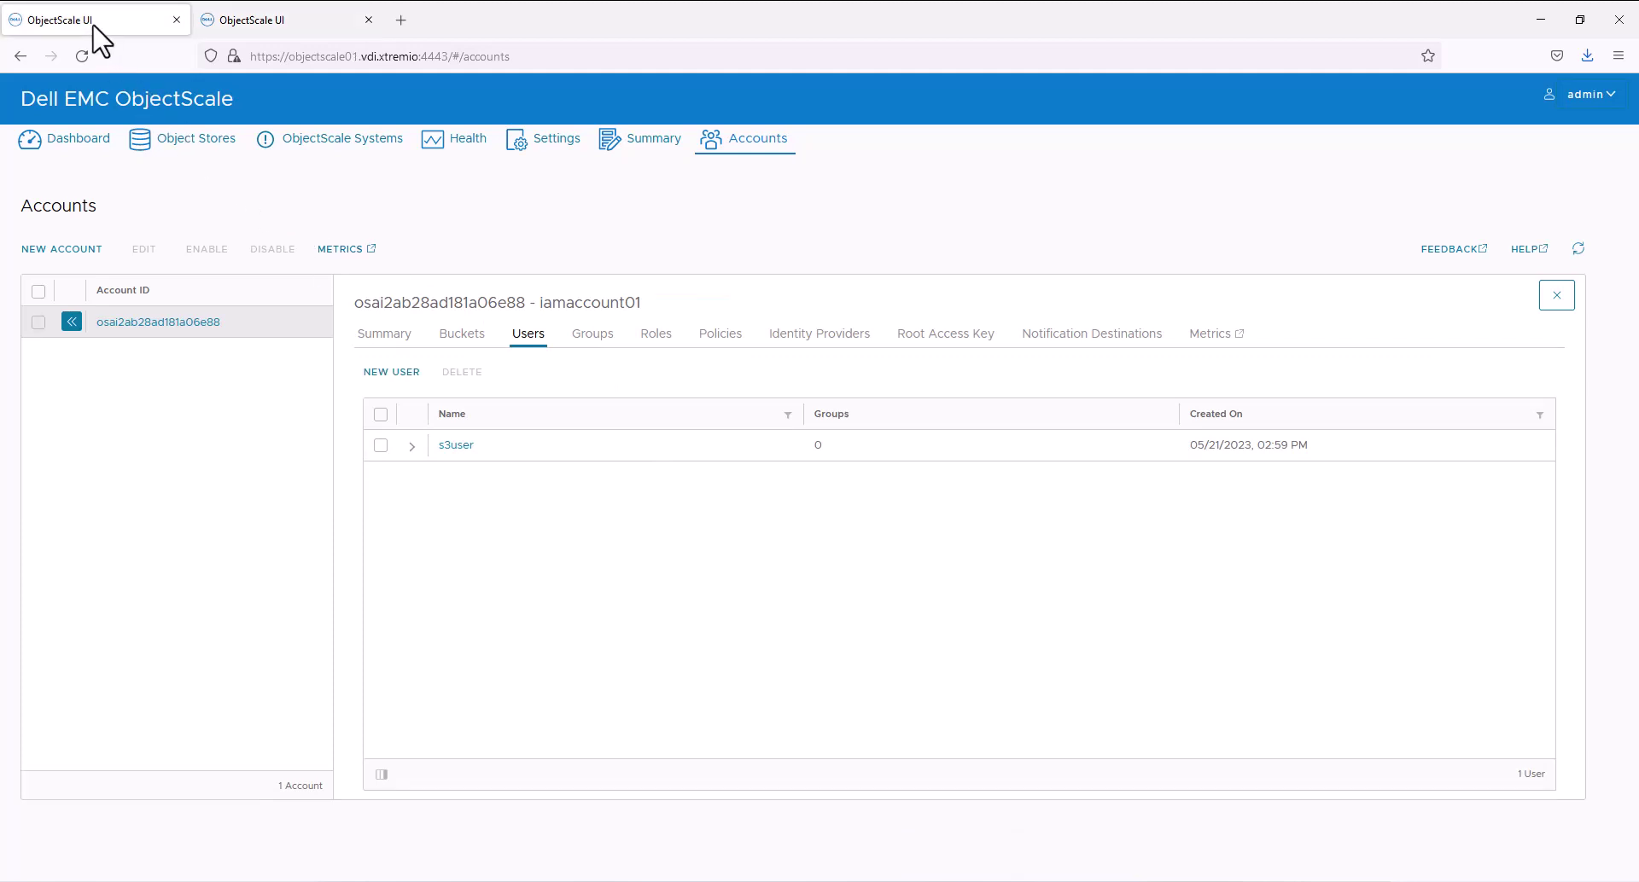
pyautogui.click(465, 339)
pyautogui.click(195, 145)
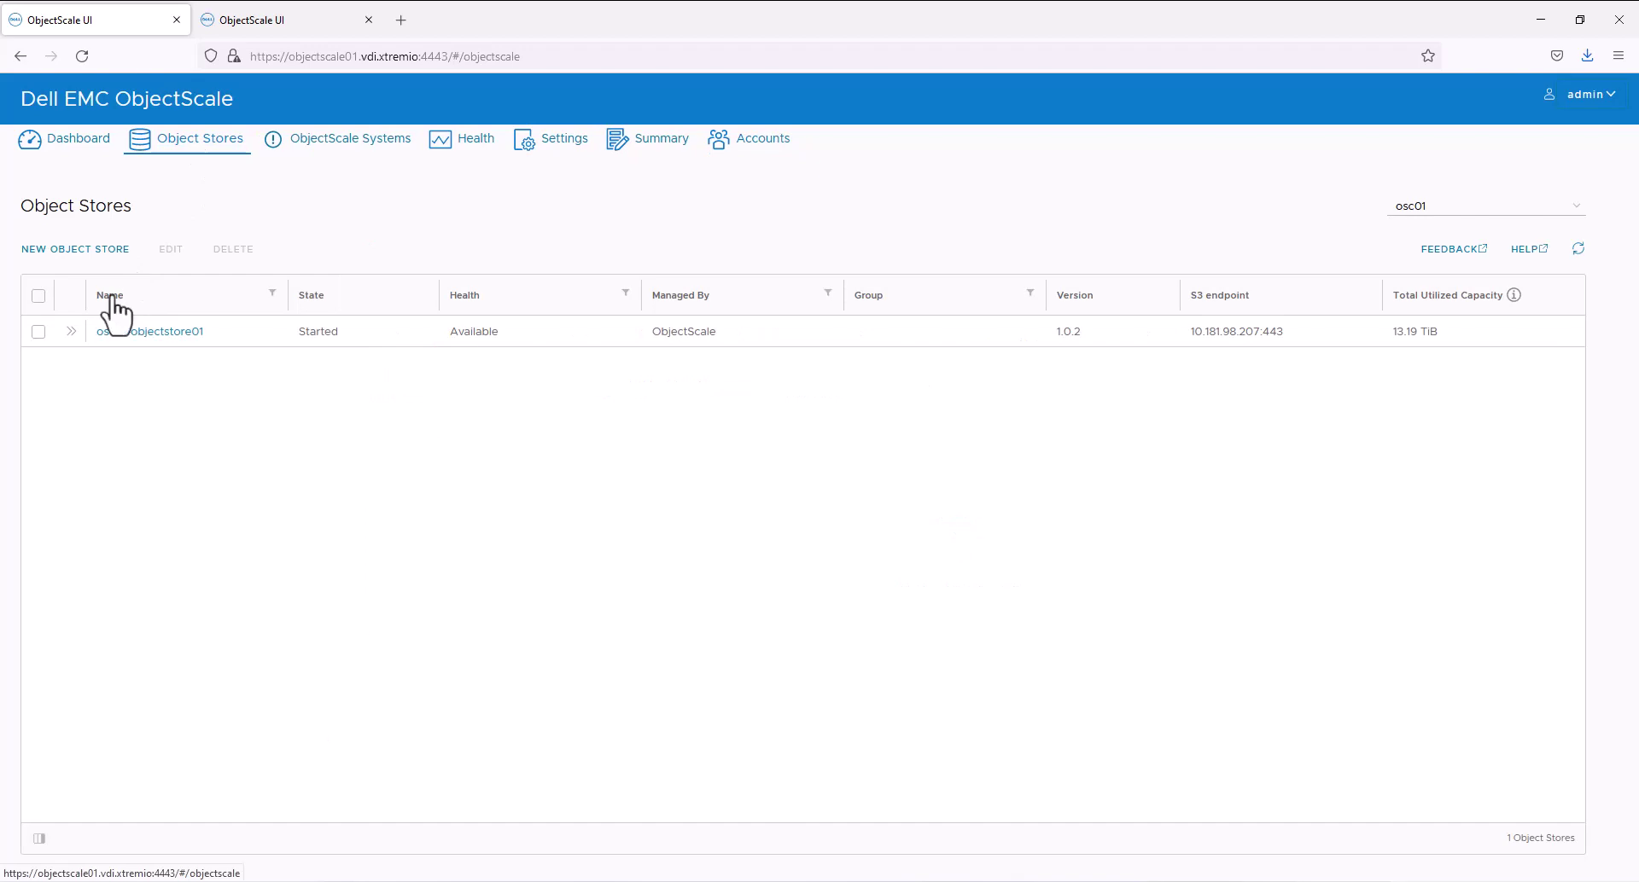
pyautogui.click(71, 331)
pyautogui.click(748, 335)
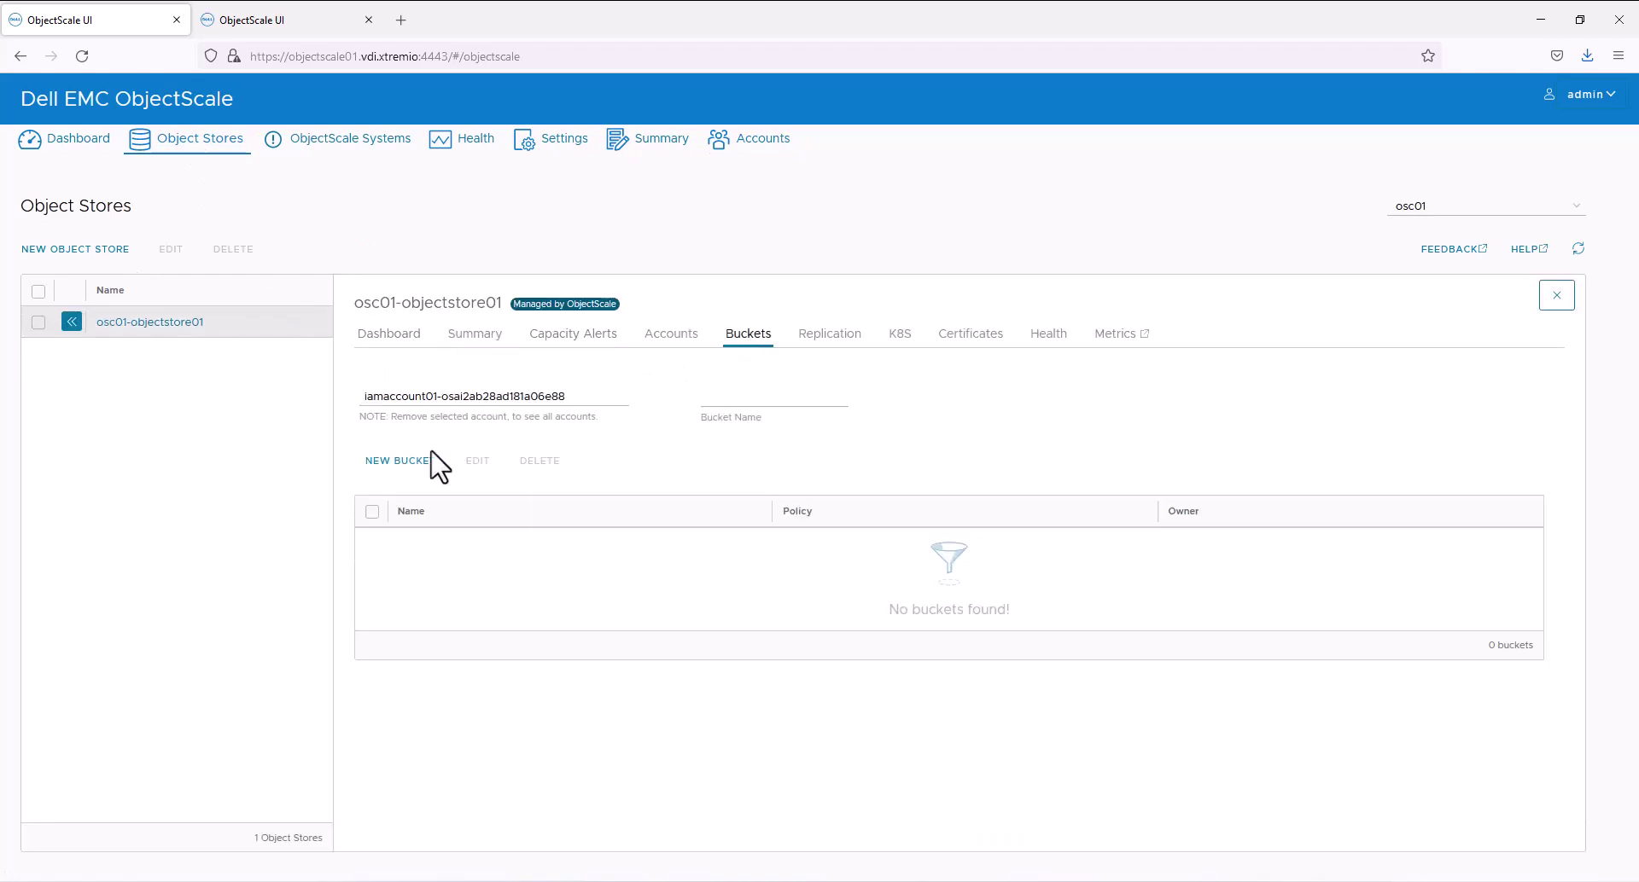
pyautogui.click(399, 462)
pyautogui.click(882, 290)
pyautogui.write('osc01-bucket')
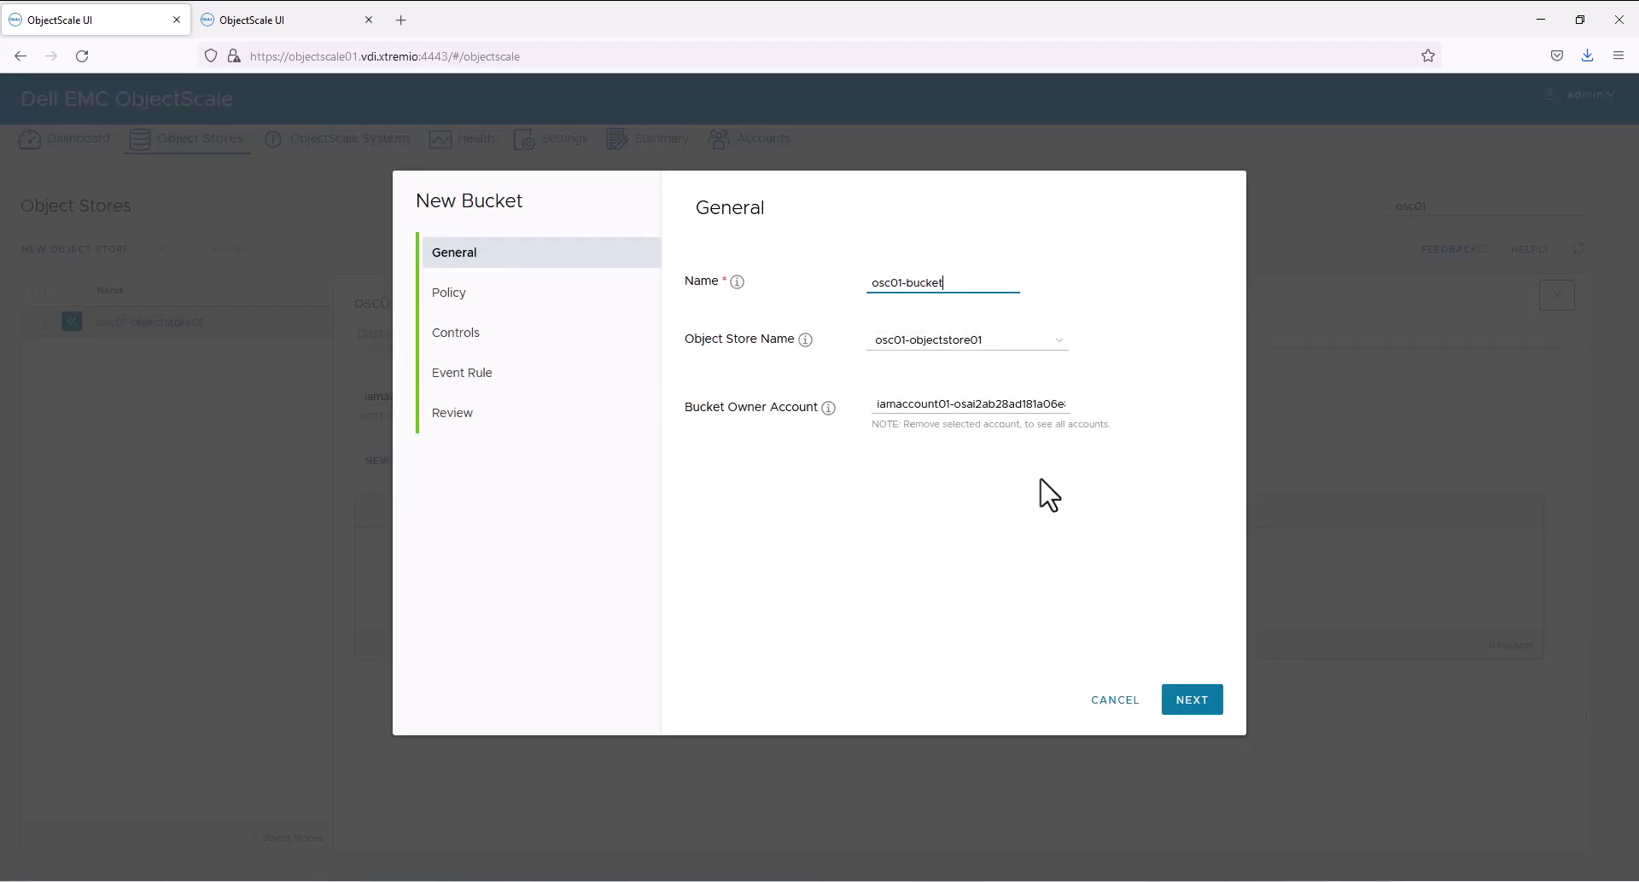
# Turn on versioning for osc01-bucket, skip the policy and event rule, and save the bucket
pyautogui.click(1178, 696)
pyautogui.click(1186, 706)
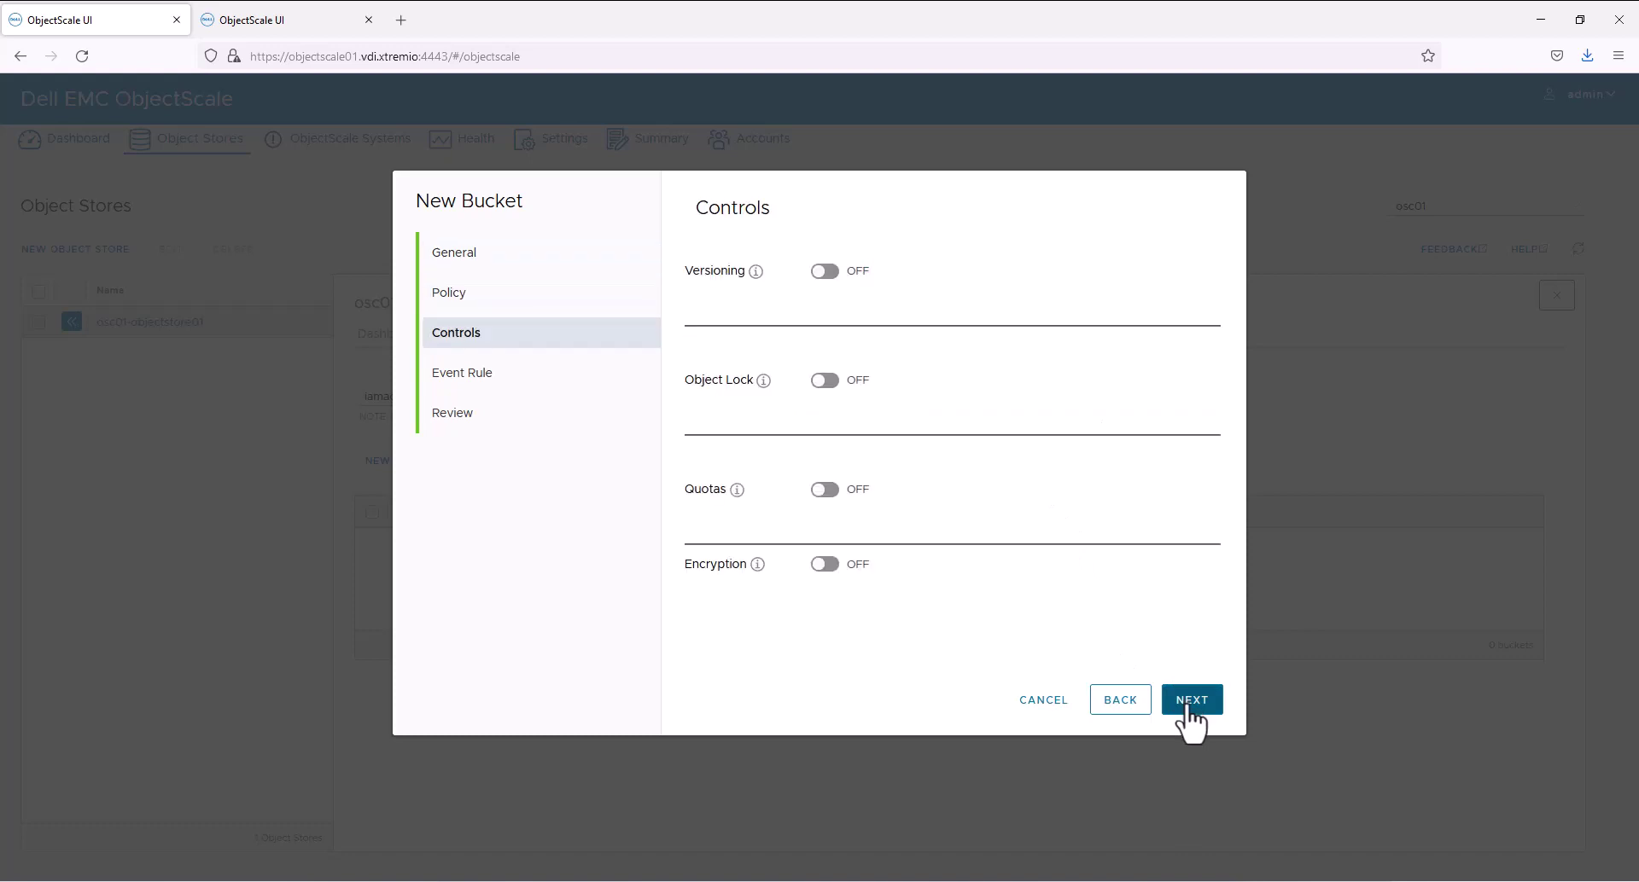
pyautogui.click(827, 272)
pyautogui.click(1186, 702)
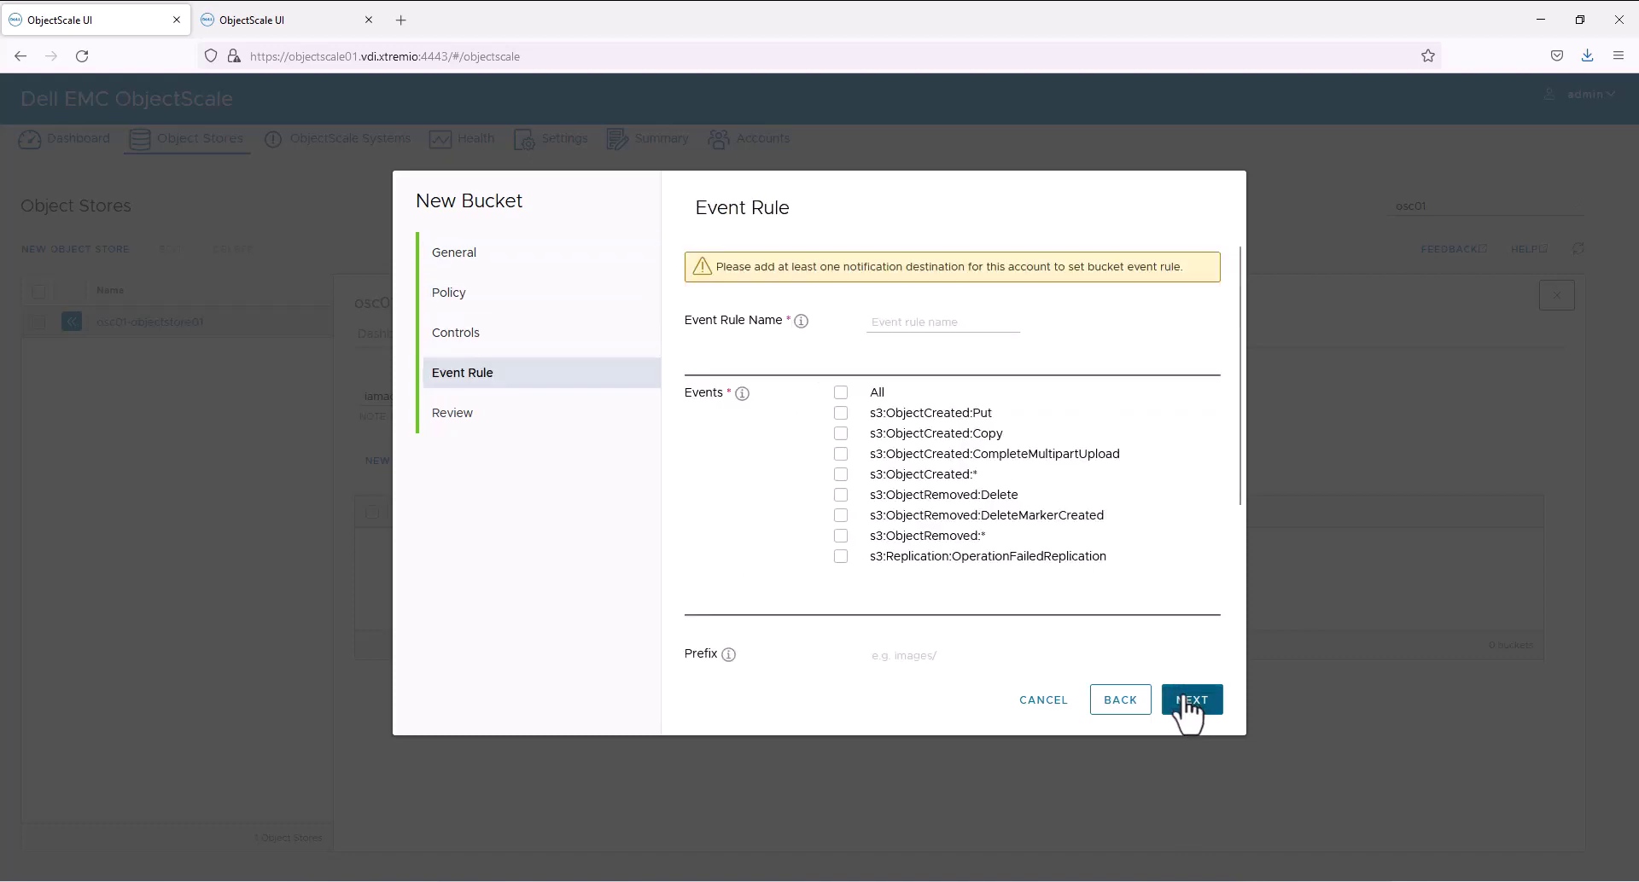
pyautogui.click(1190, 702)
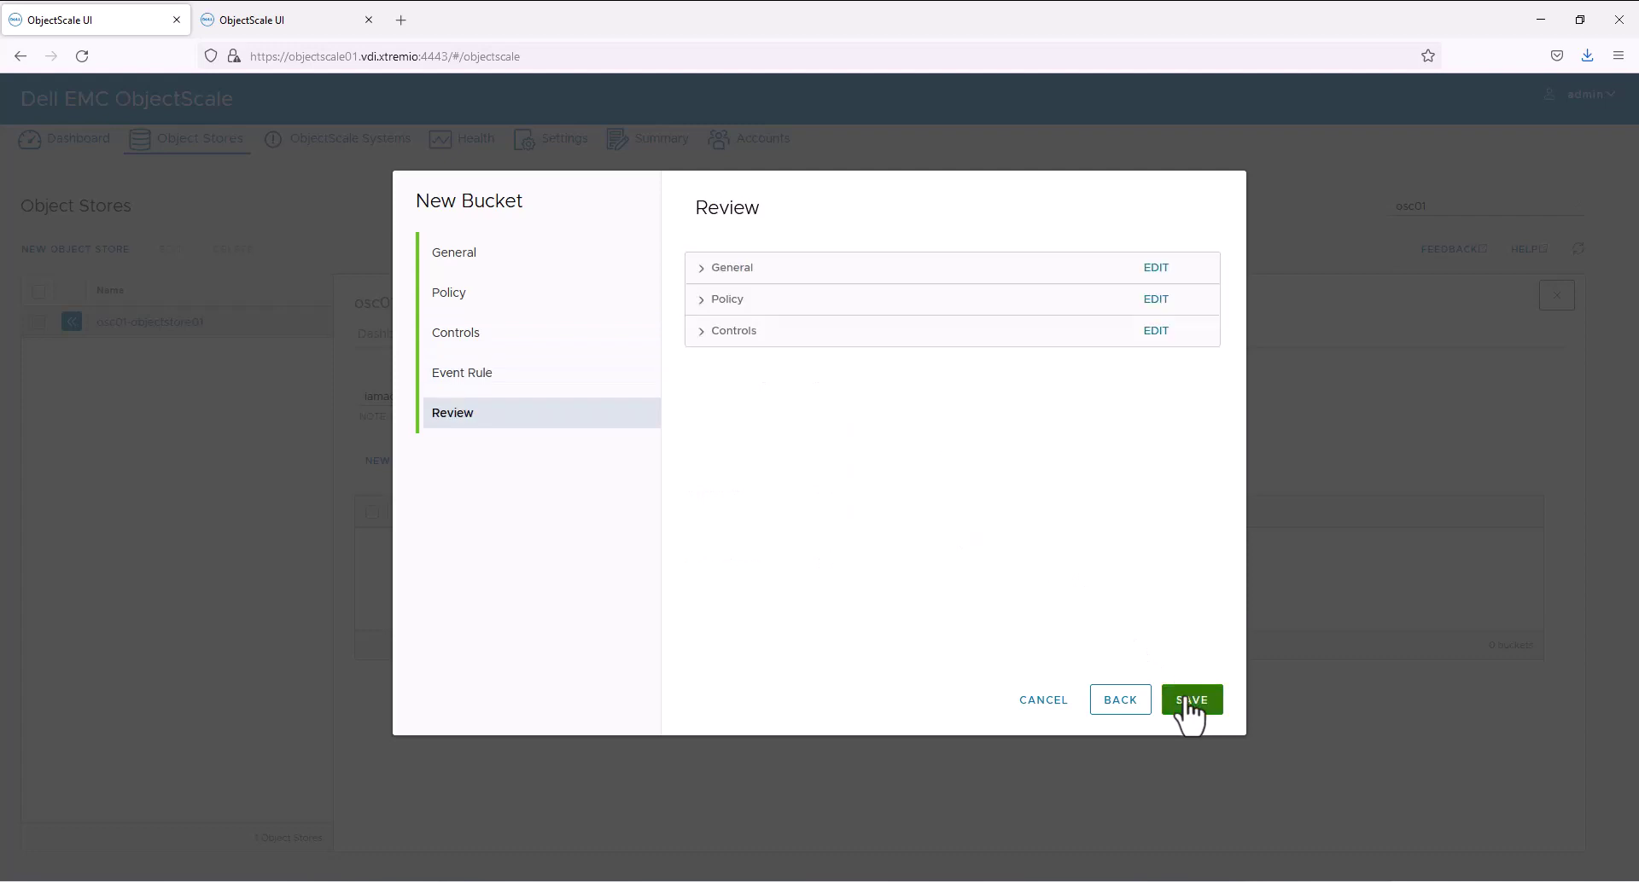
pyautogui.click(1190, 701)
# On osc02, start a new bucket named osc02-bucket in osc02-objectstore01, owned by iamaccount01
pyautogui.click(286, 22)
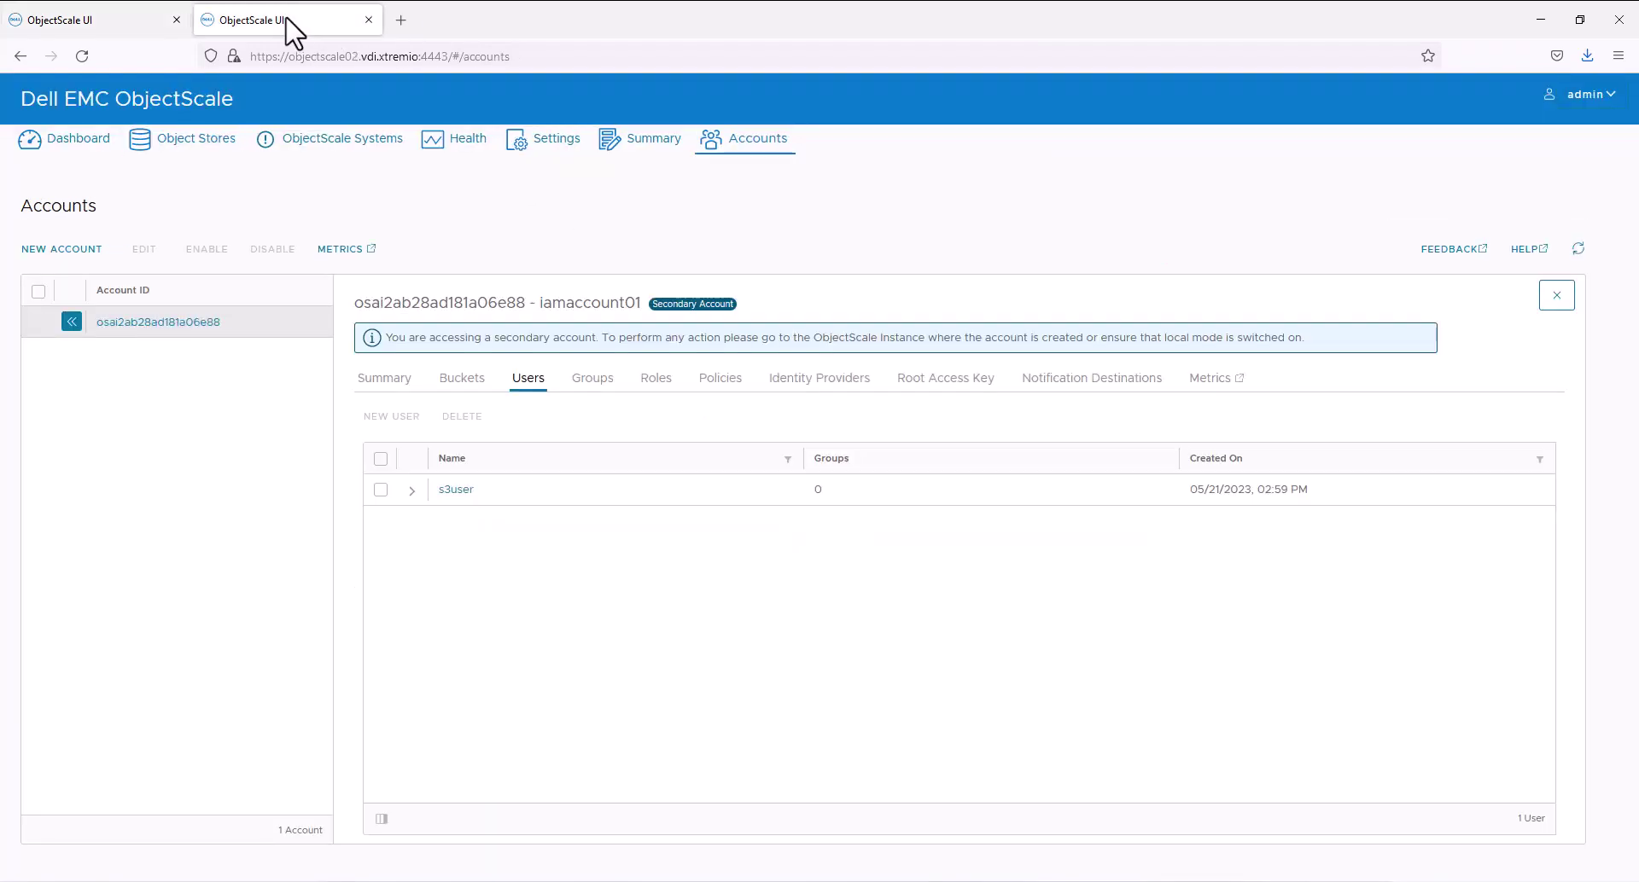
pyautogui.click(220, 141)
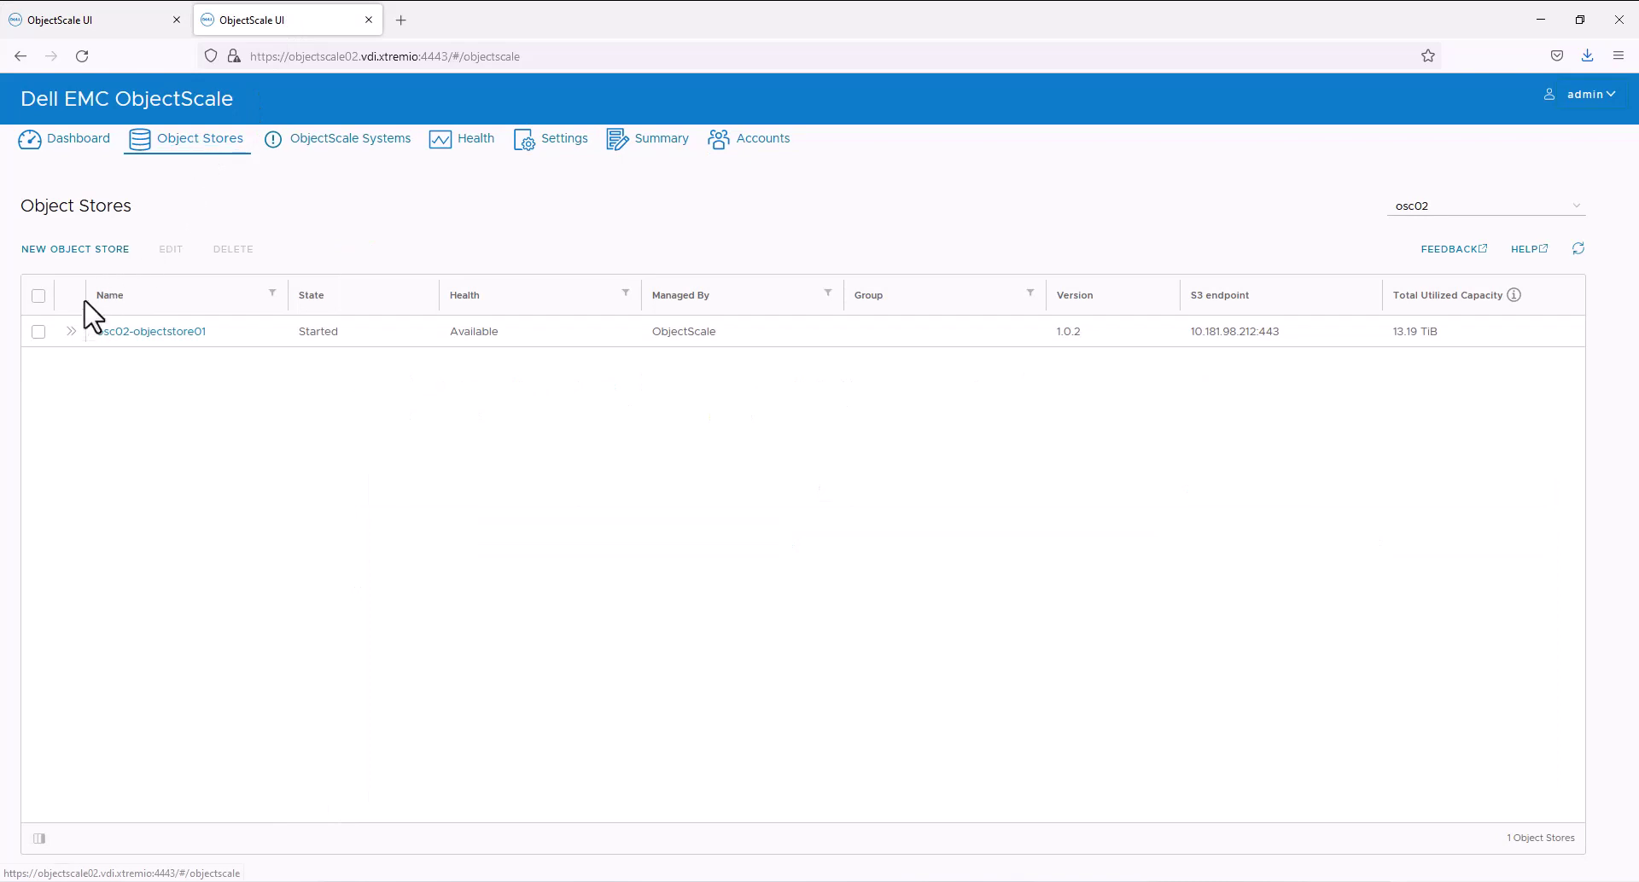
pyautogui.click(72, 324)
pyautogui.click(742, 339)
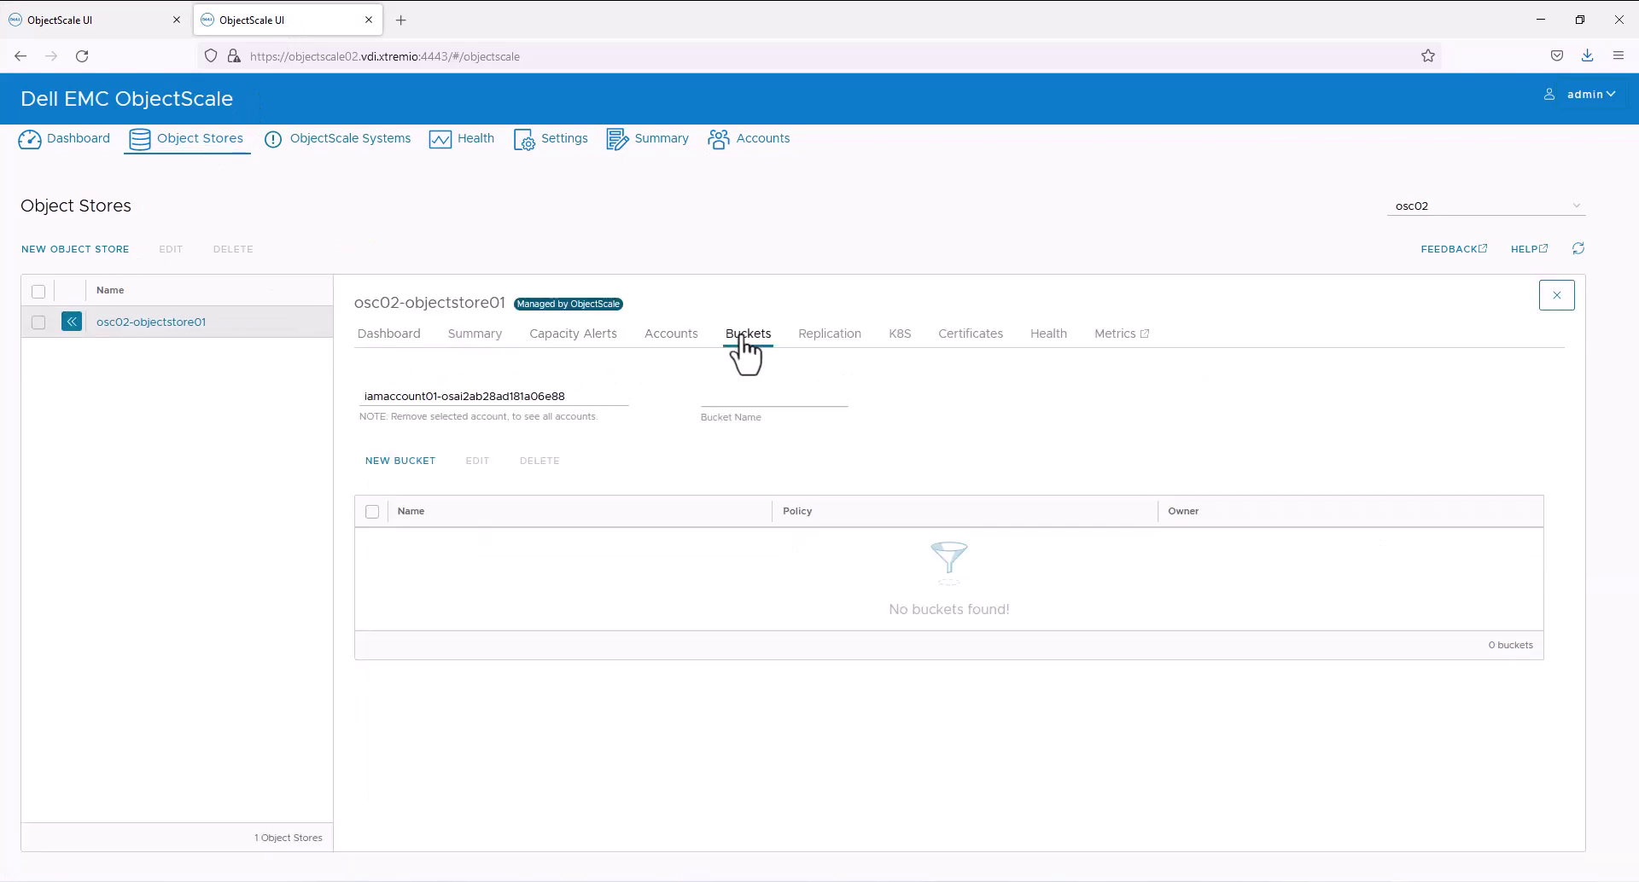
pyautogui.click(401, 462)
pyautogui.click(888, 290)
pyautogui.write('osc02-bucket')
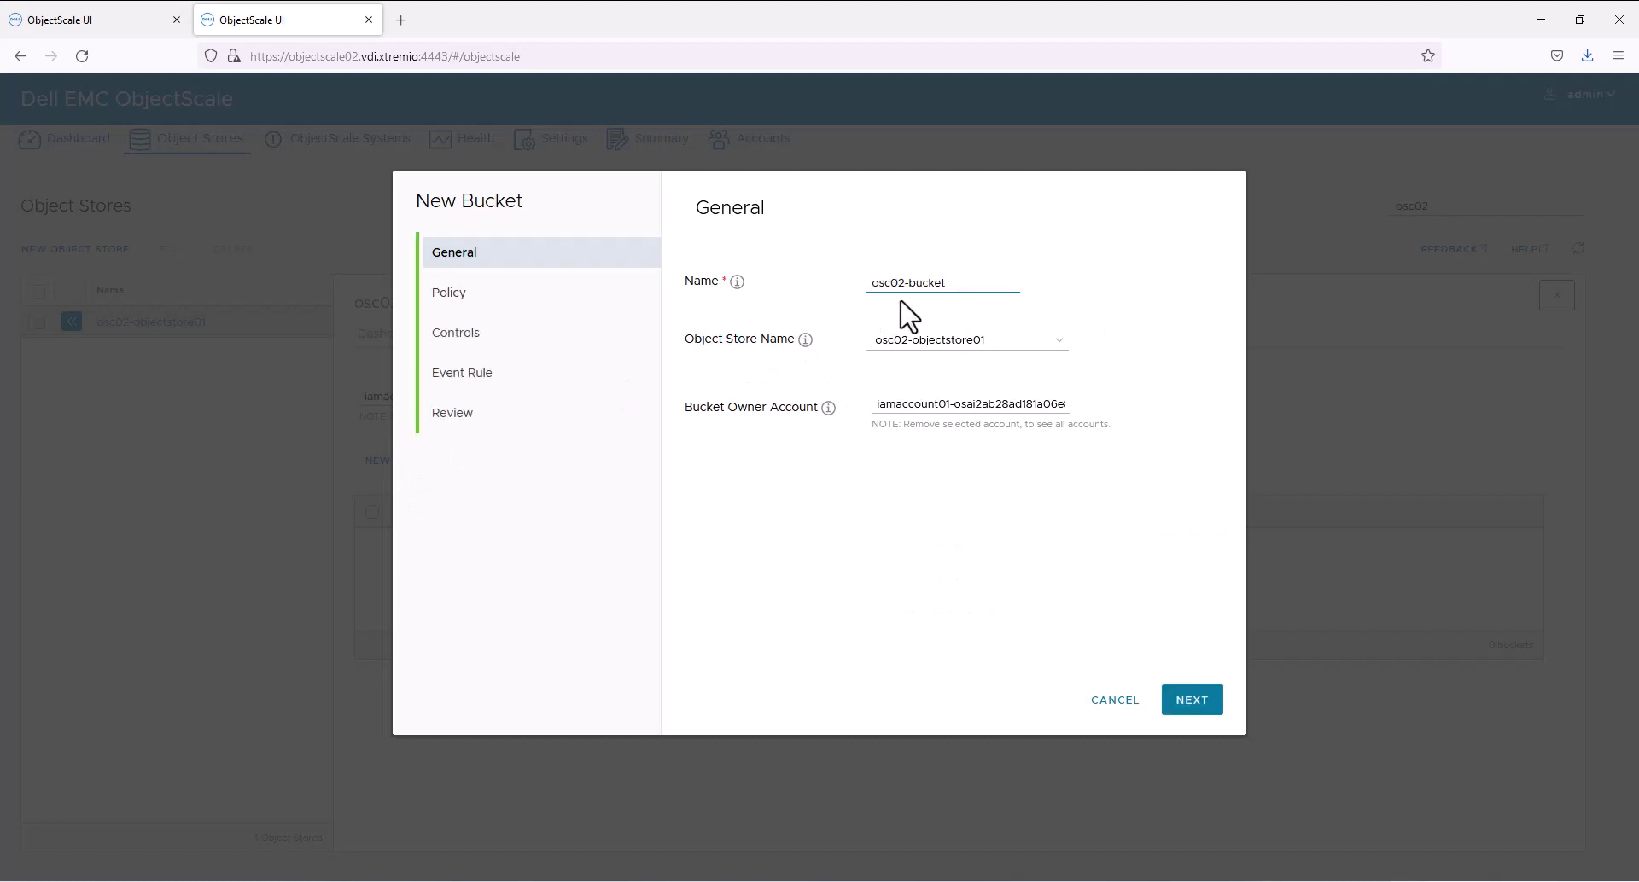
# Turn on versioning for osc02-bucket, skip the policy and event rule, and save the bucket
pyautogui.click(1197, 704)
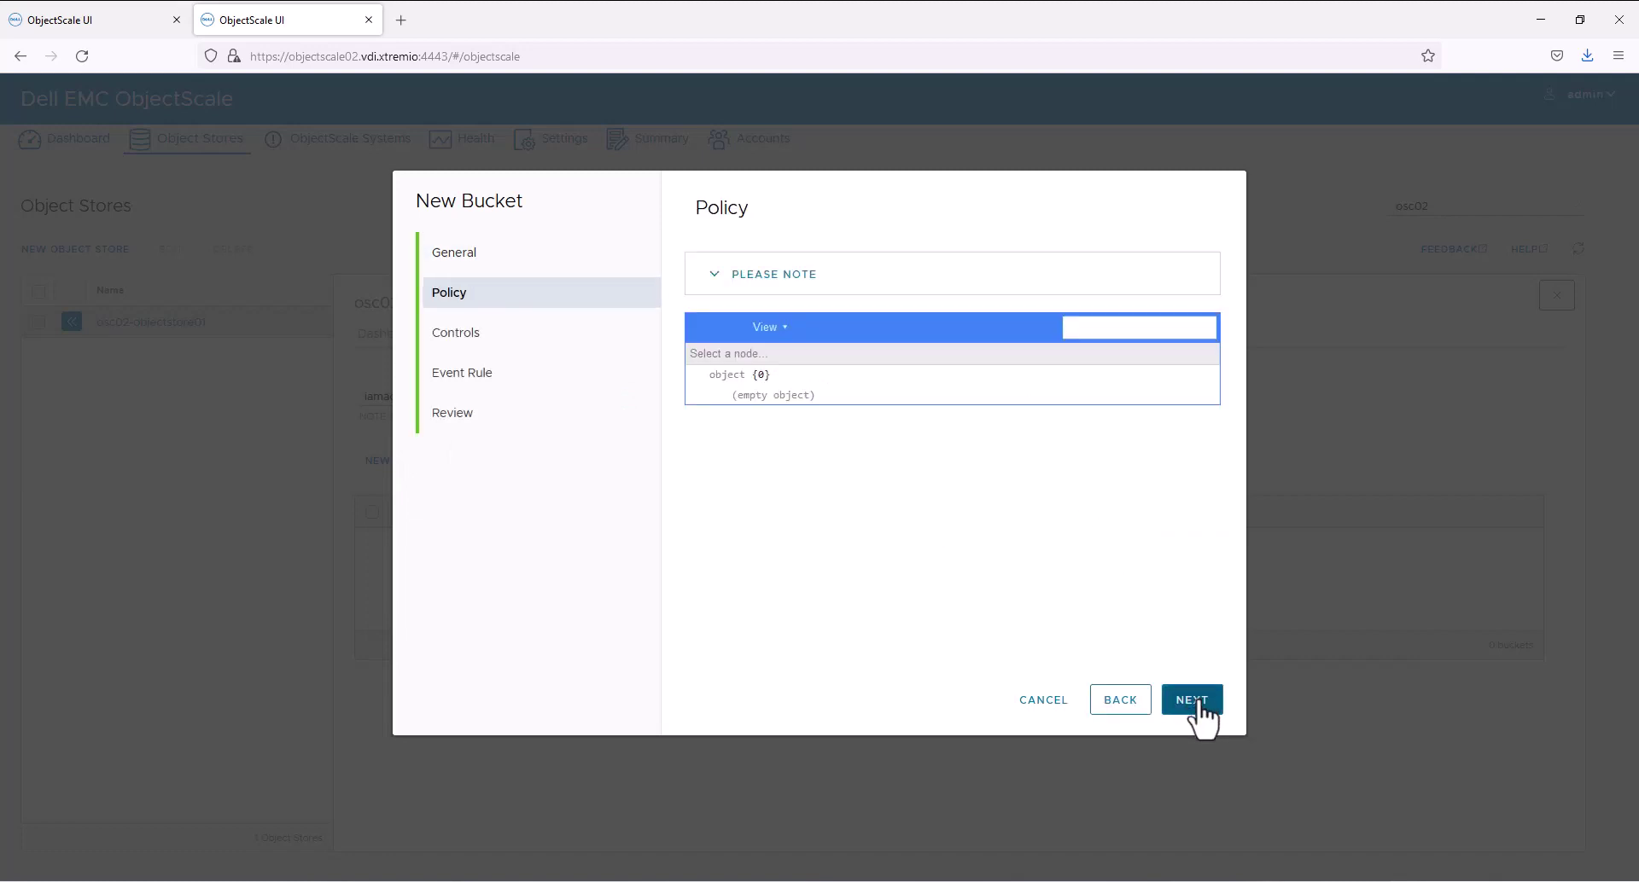
pyautogui.click(1199, 704)
pyautogui.click(824, 272)
pyautogui.click(1191, 703)
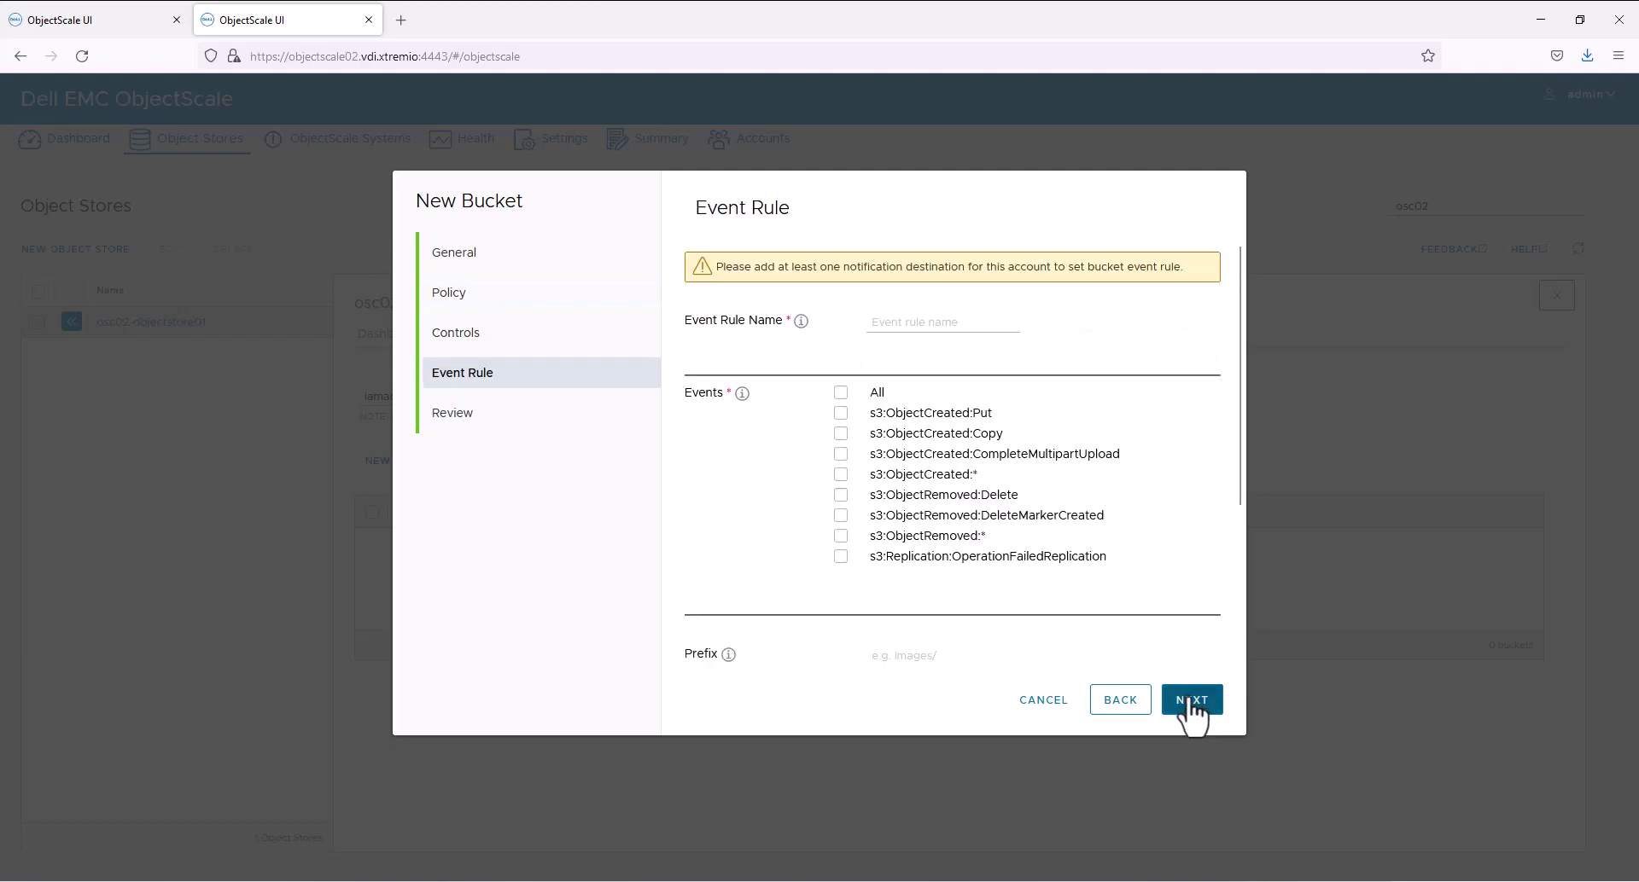
pyautogui.click(1191, 702)
pyautogui.click(1195, 703)
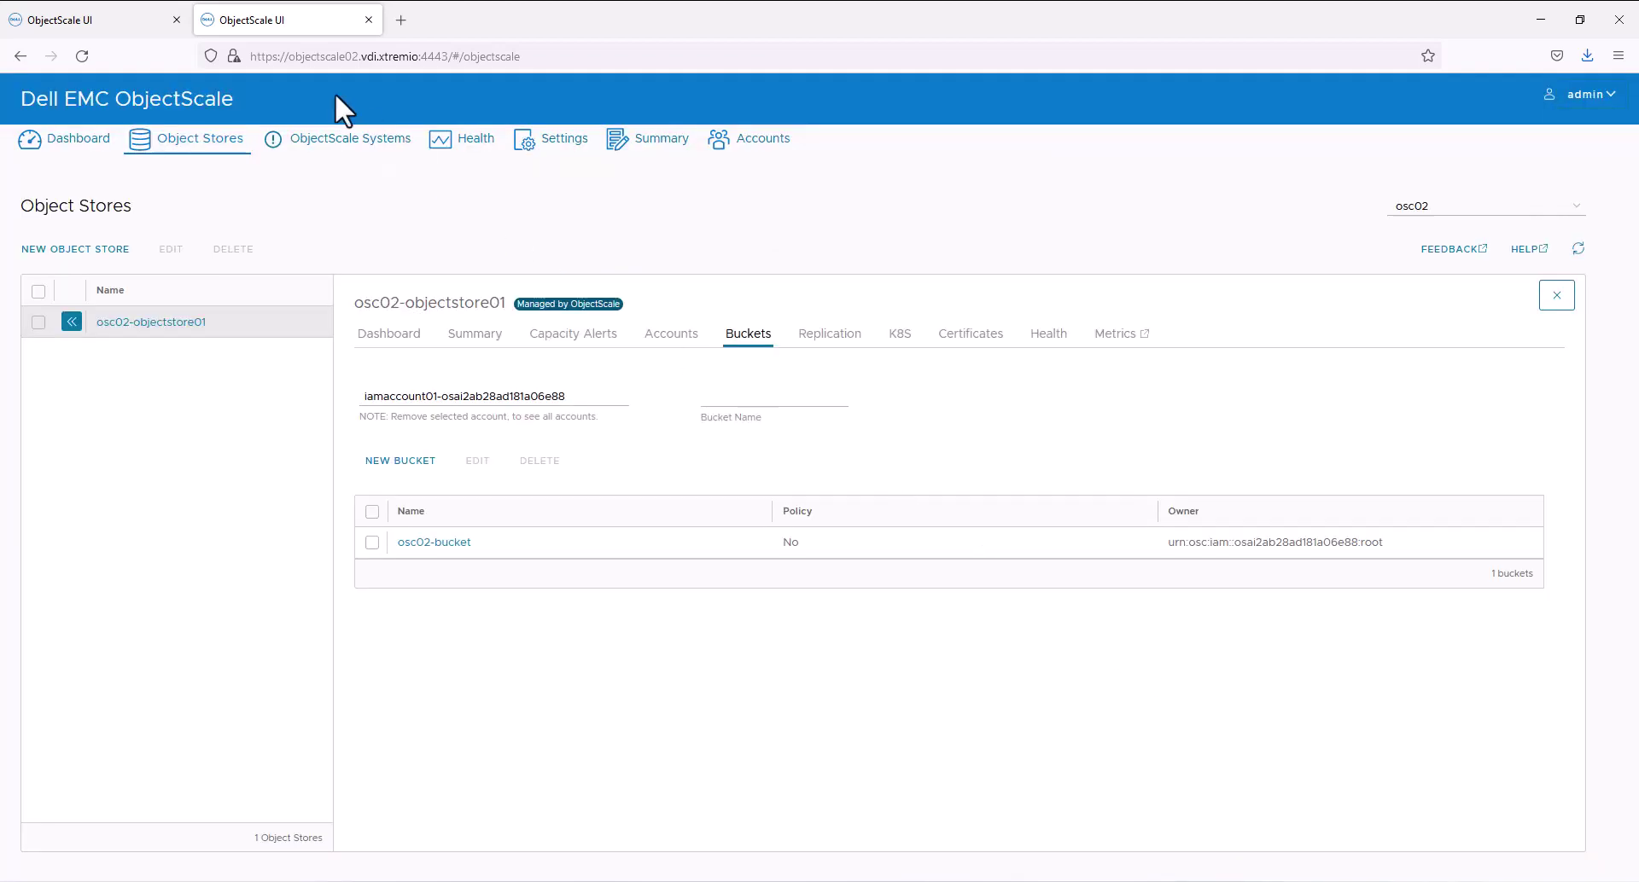
# On osc01, start an enabled replication rule named replication-rule-01 for osc01-bucket, with highest priority and the entire bucket as scope
pyautogui.click(117, 38)
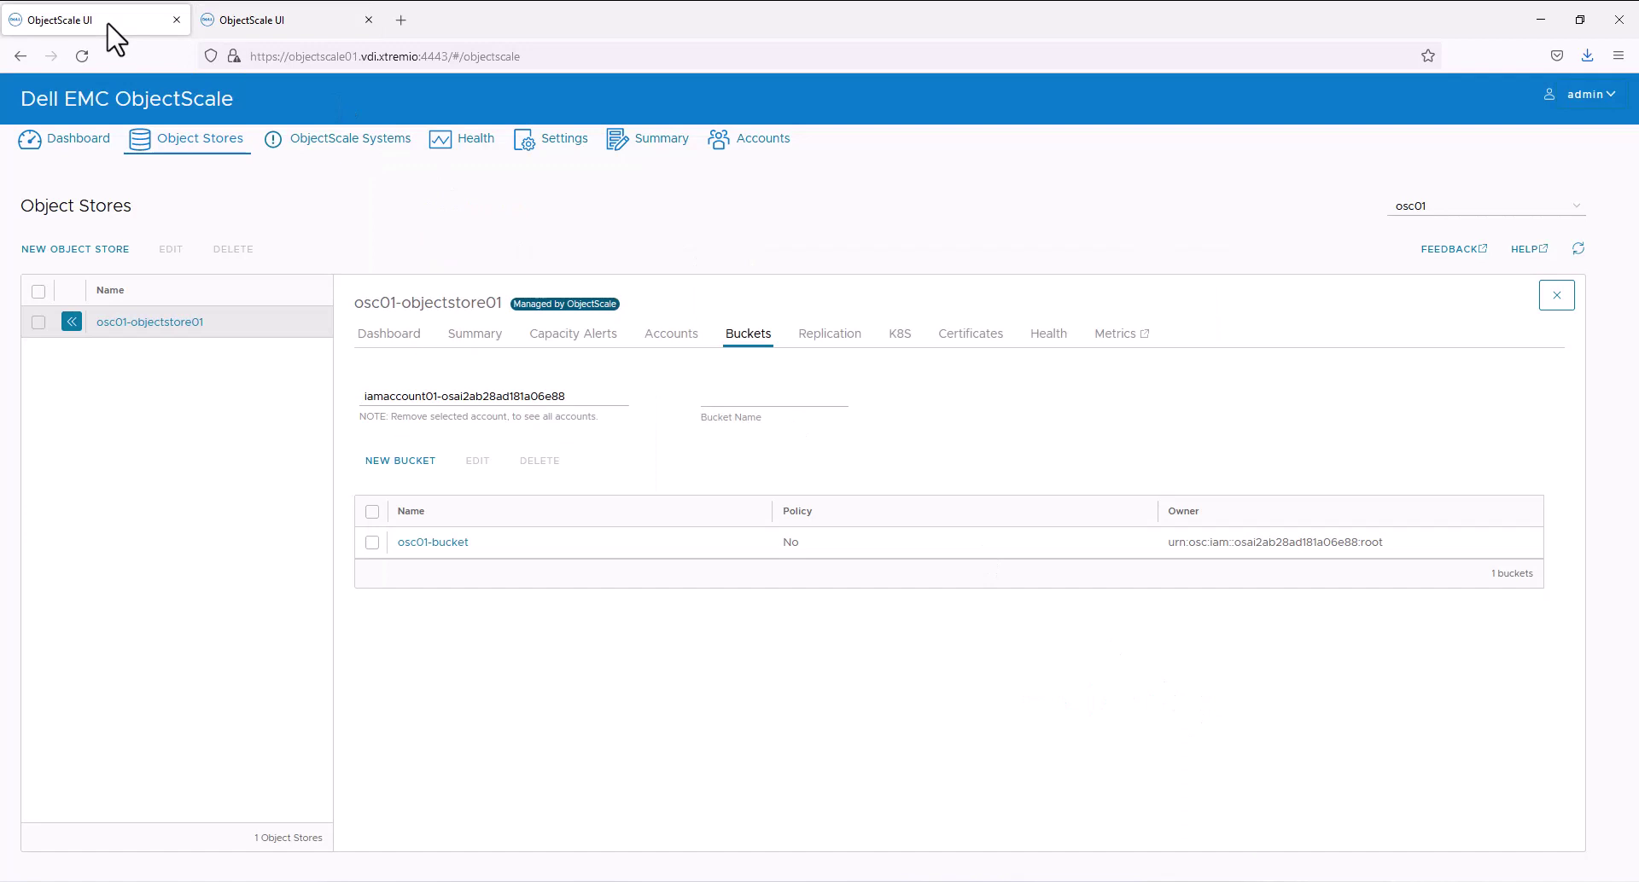
pyautogui.click(448, 542)
pyautogui.click(475, 402)
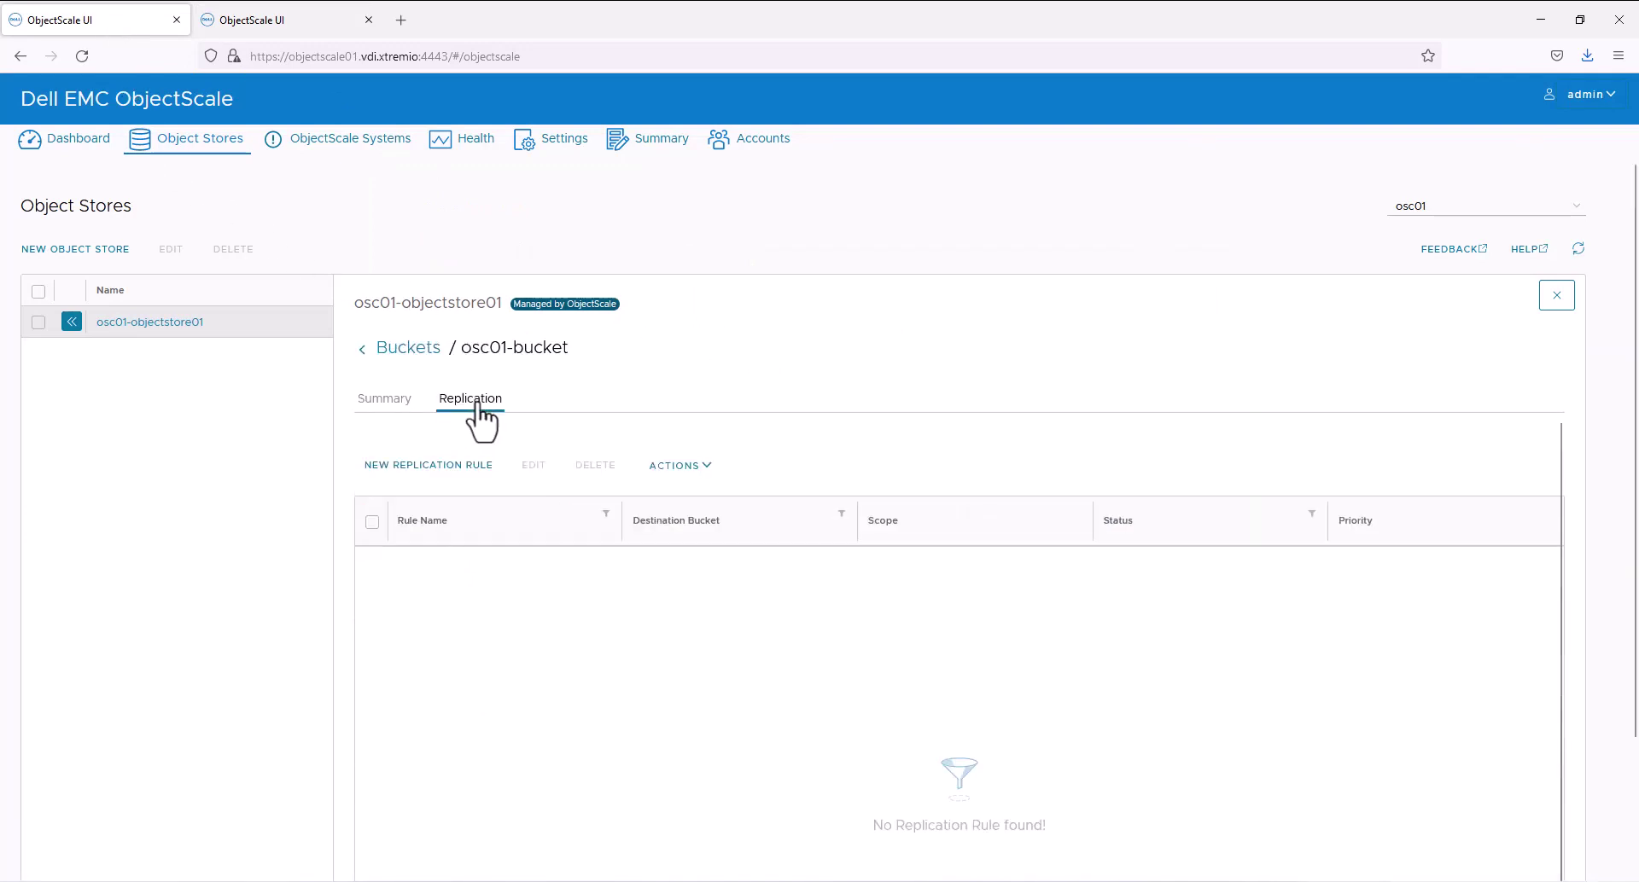
pyautogui.click(444, 467)
pyautogui.click(897, 289)
pyautogui.write('replication-rule-01')
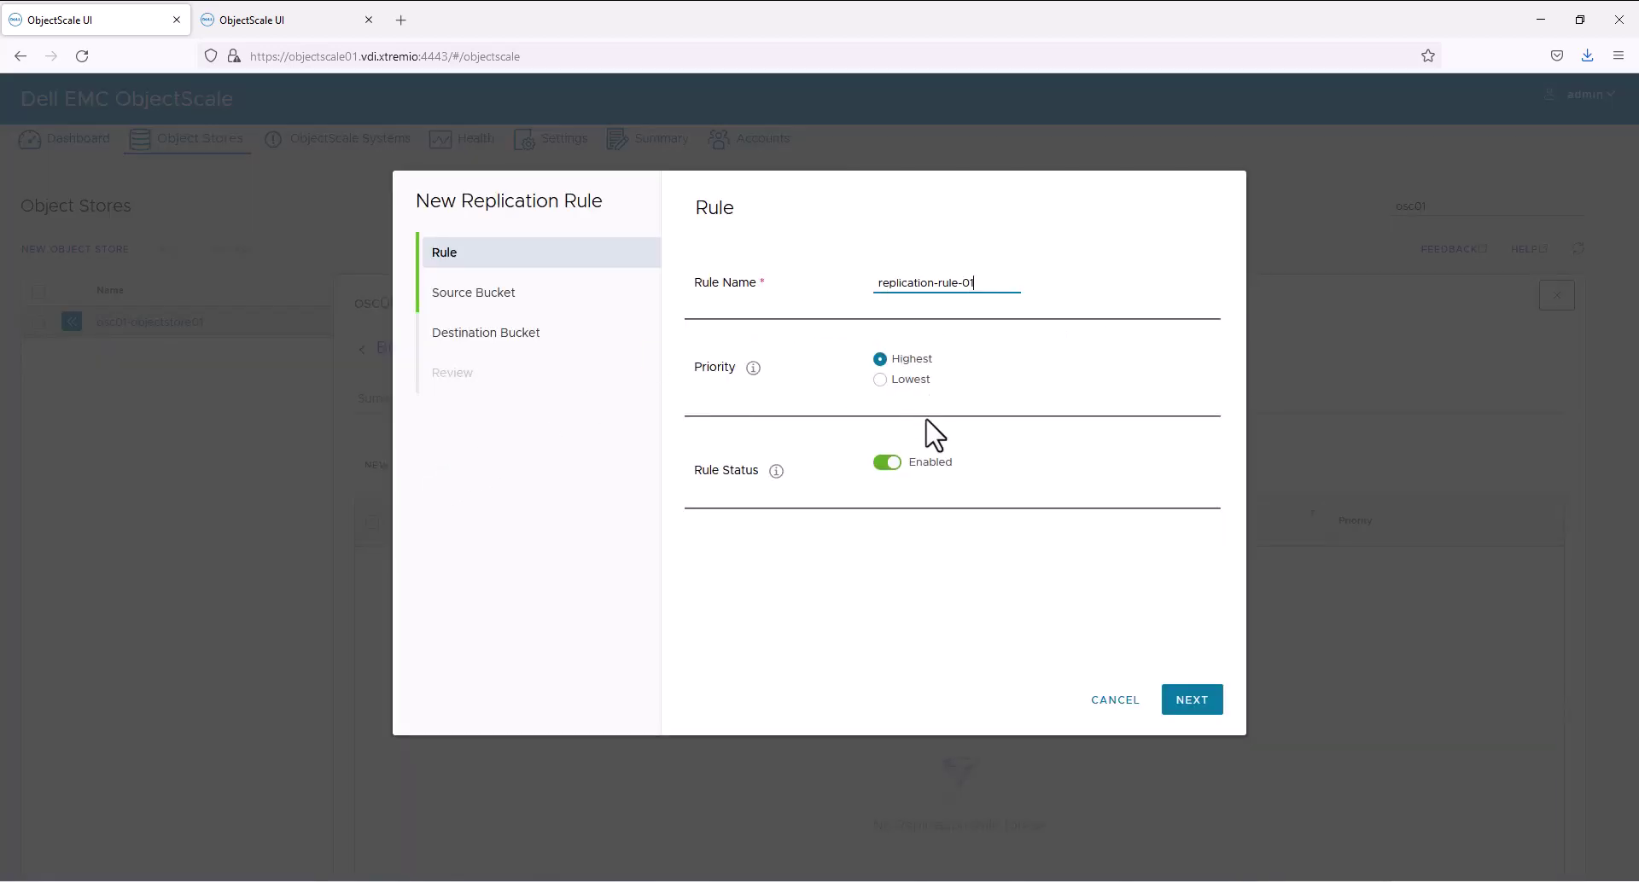
pyautogui.click(1193, 702)
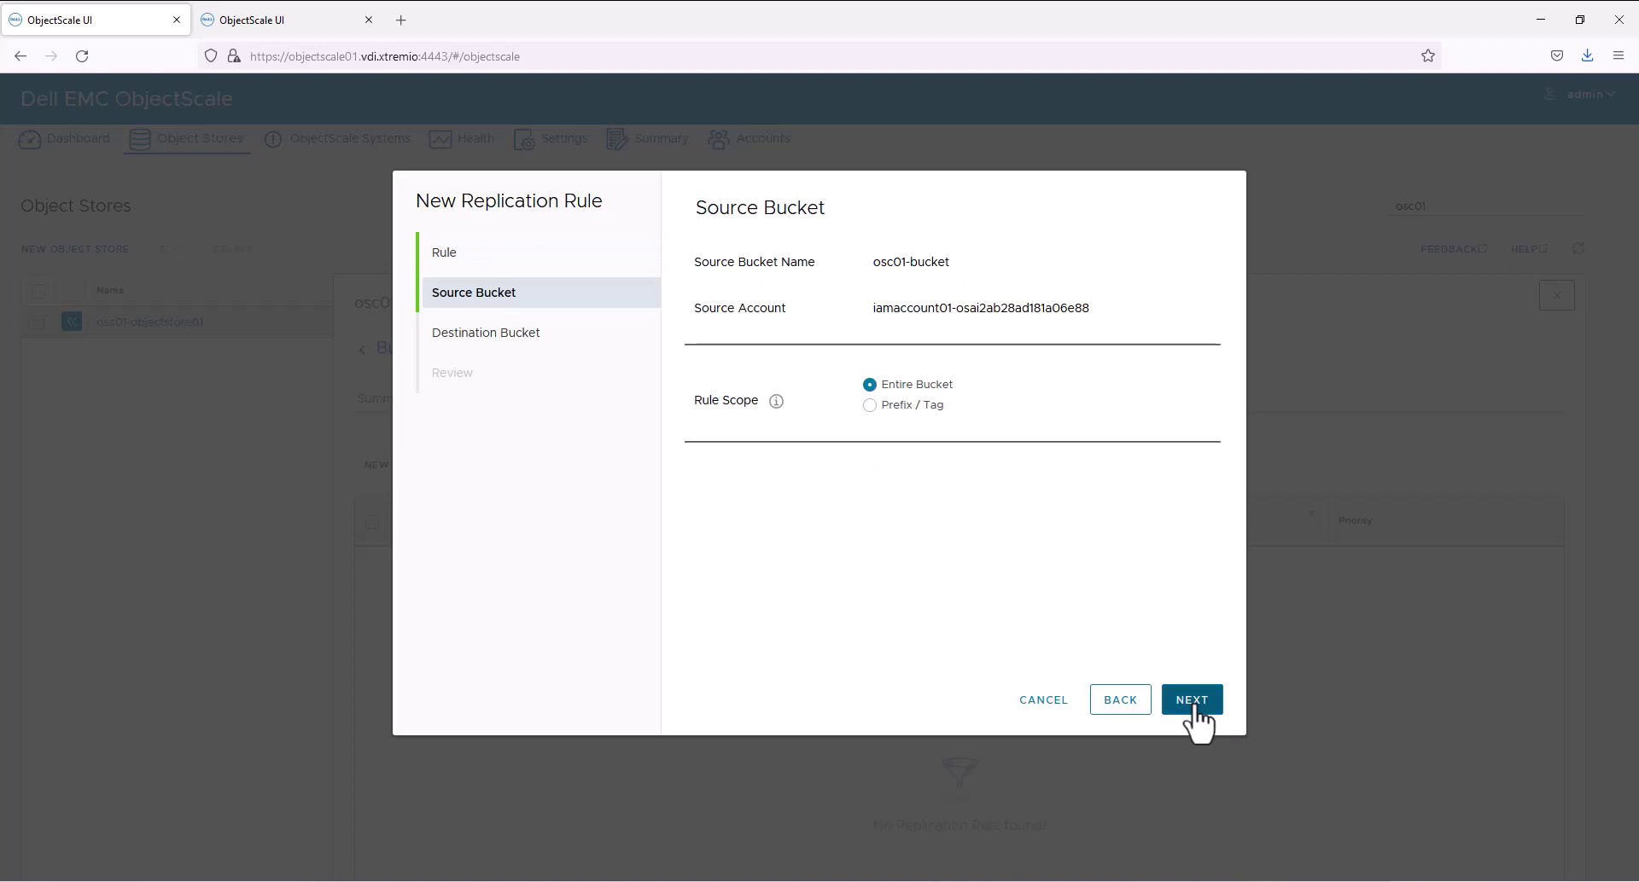
pyautogui.click(1192, 702)
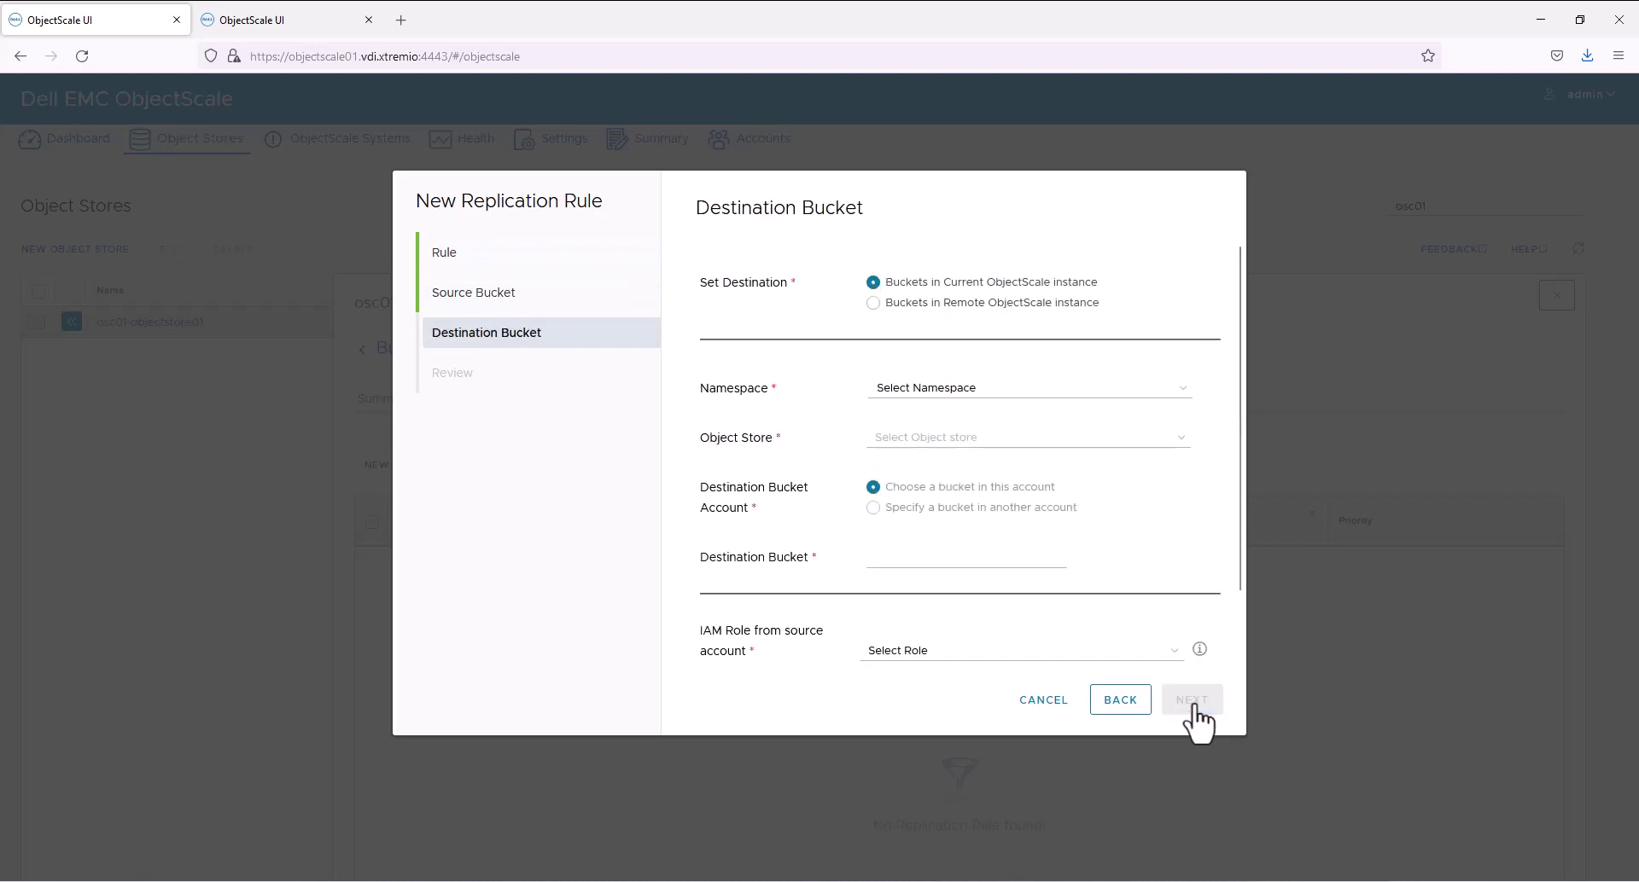
# Set the rule's destination to remote instance osc02, namespace osc02, object store osc02-objectstore01 and bucket osc02-bucket in the same account
pyautogui.click(872, 304)
pyautogui.click(948, 389)
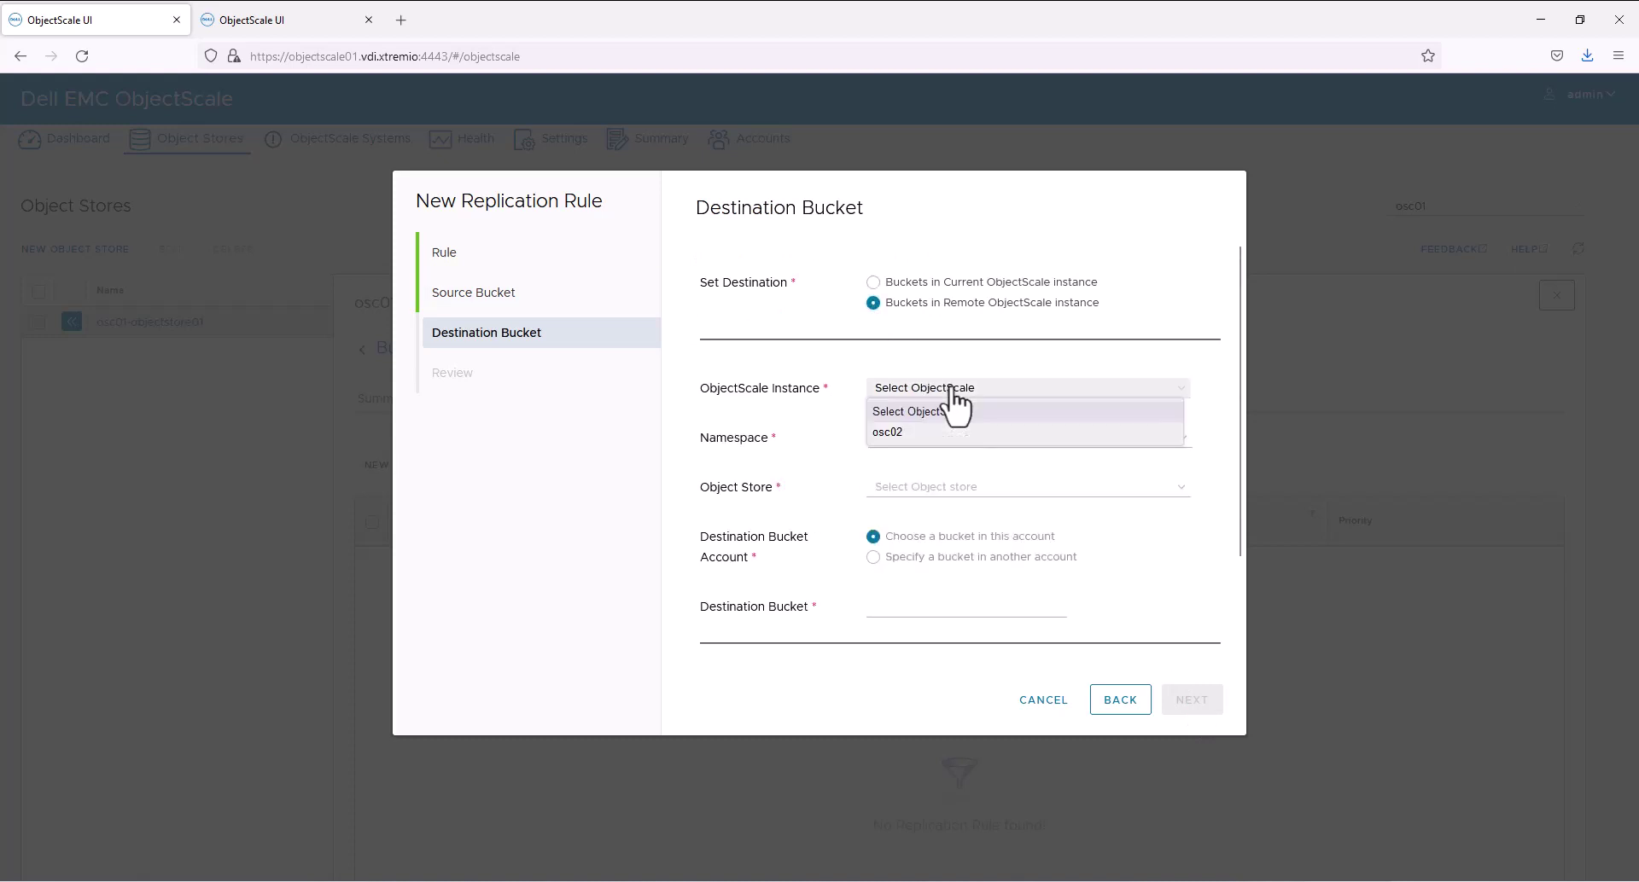
pyautogui.click(903, 433)
pyautogui.click(907, 440)
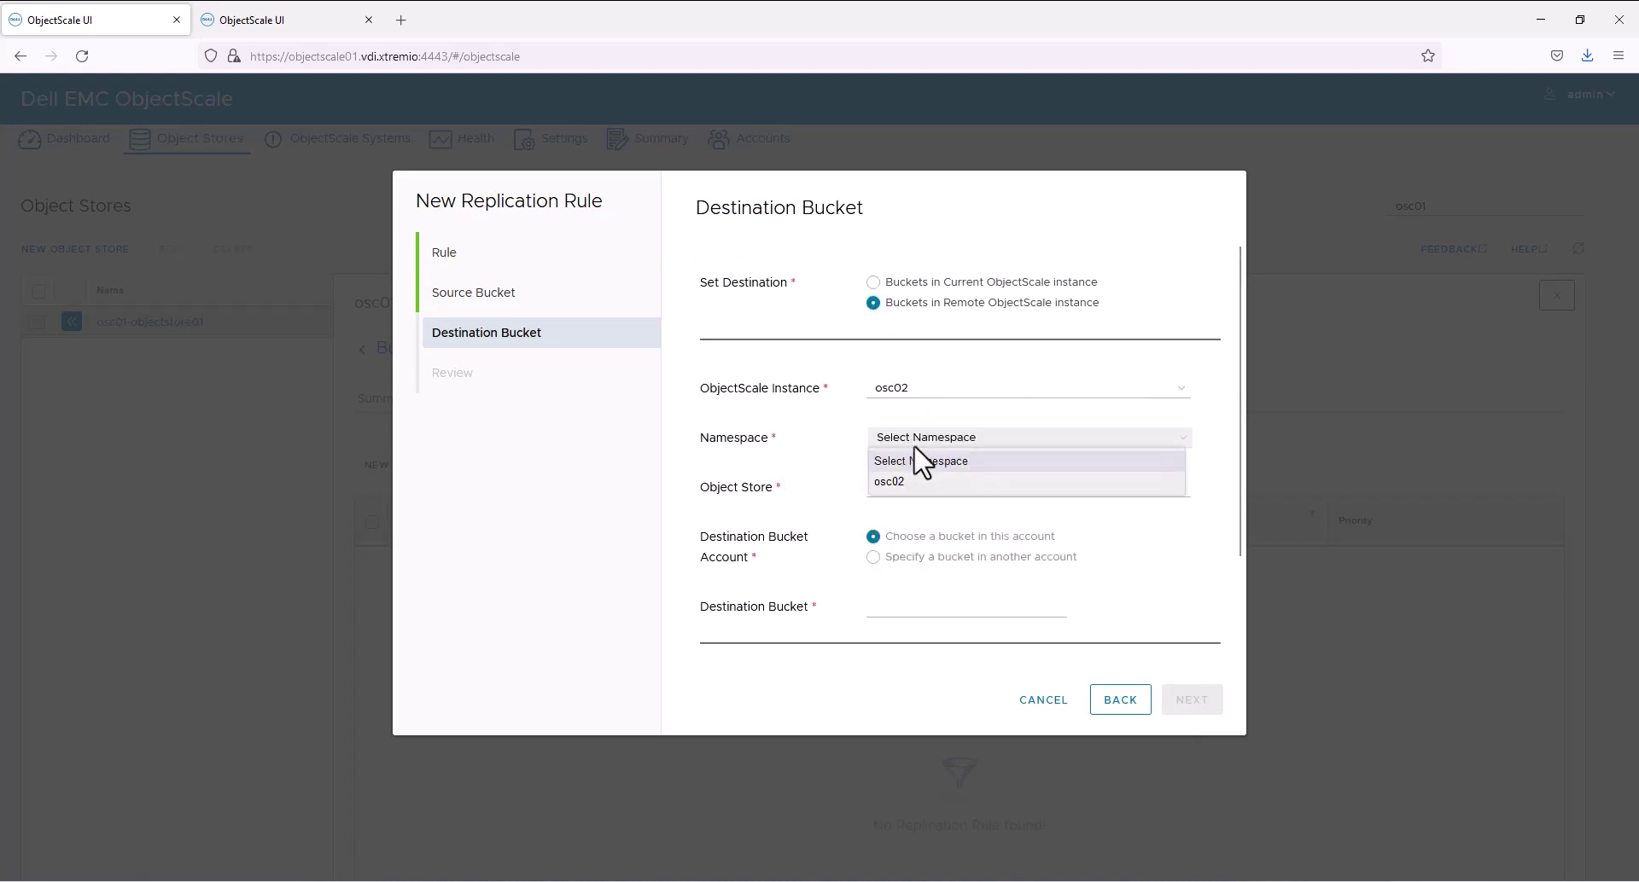
pyautogui.click(905, 482)
pyautogui.click(913, 488)
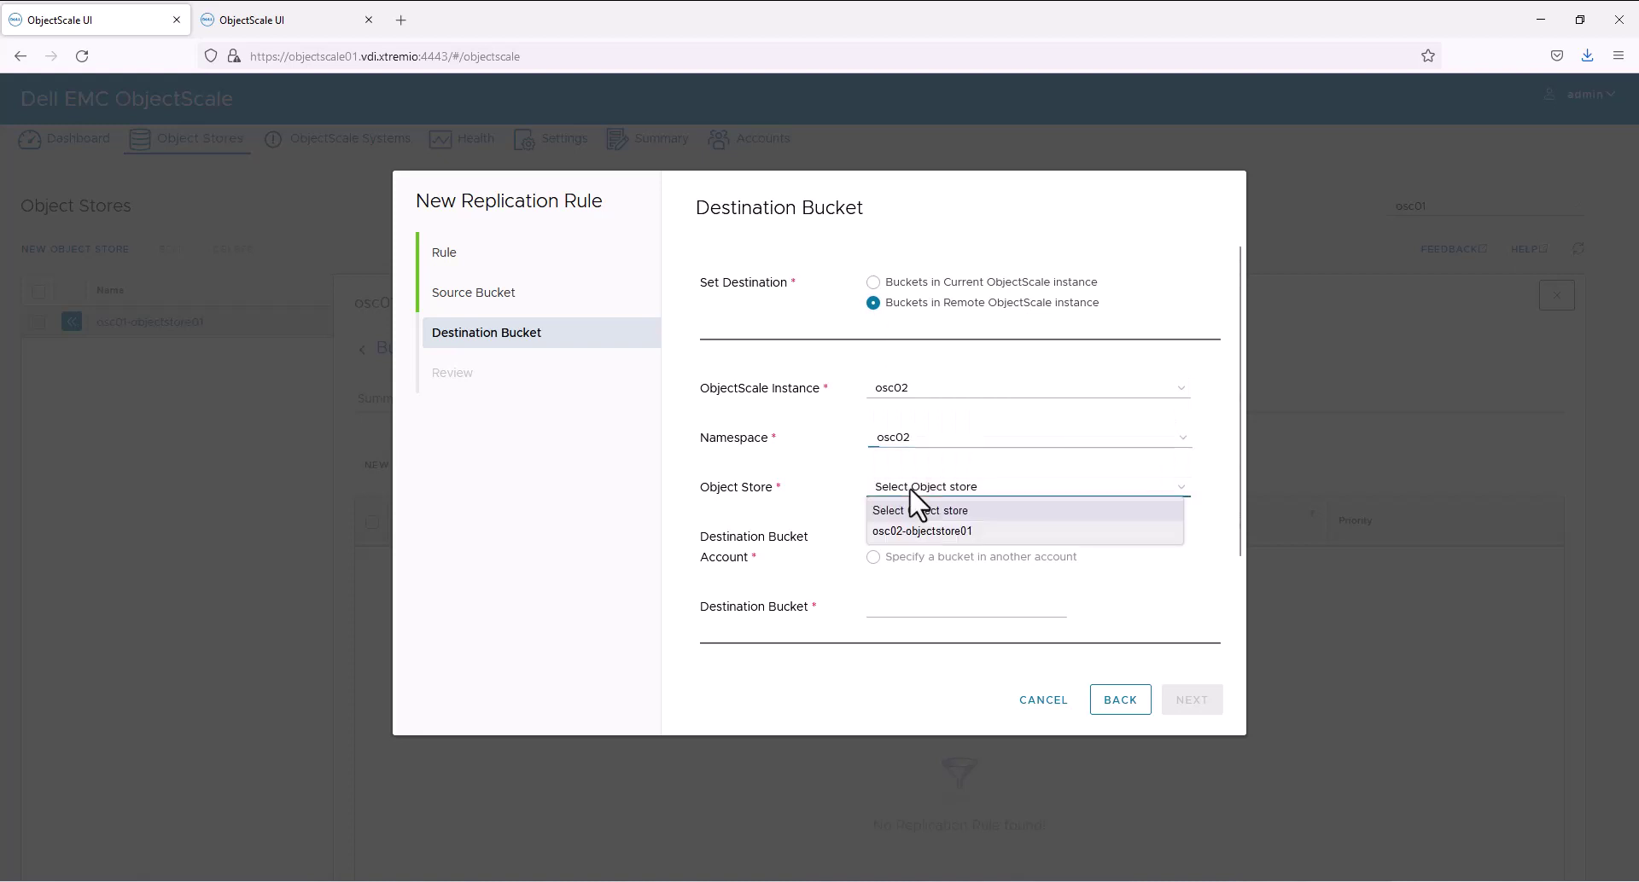
pyautogui.click(919, 532)
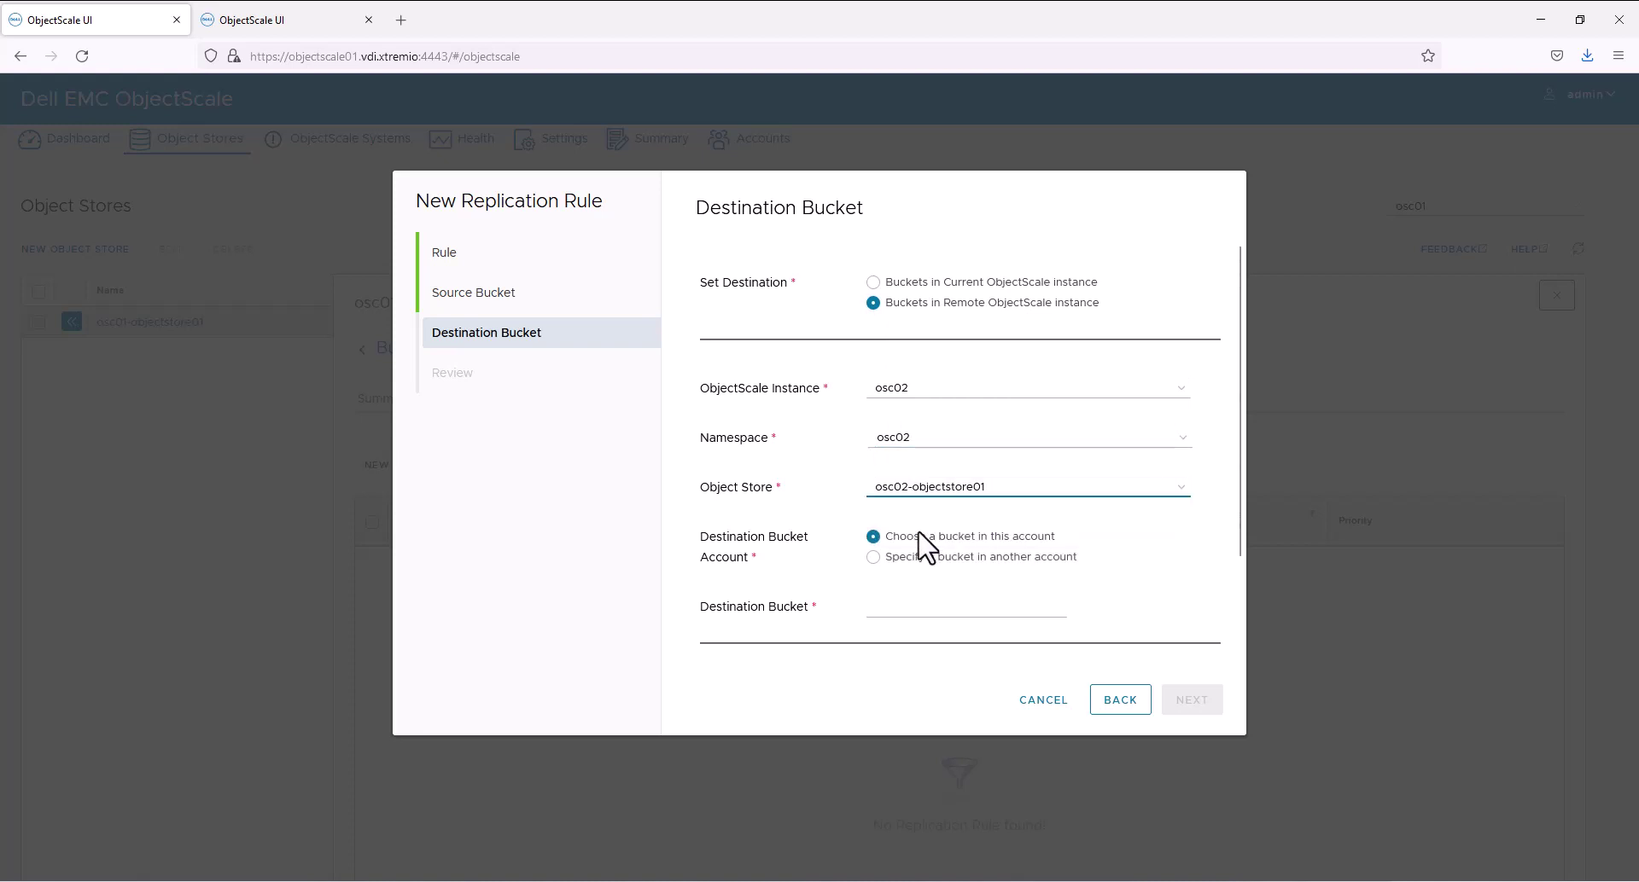
pyautogui.click(905, 606)
pyautogui.write('osc02-bucket')
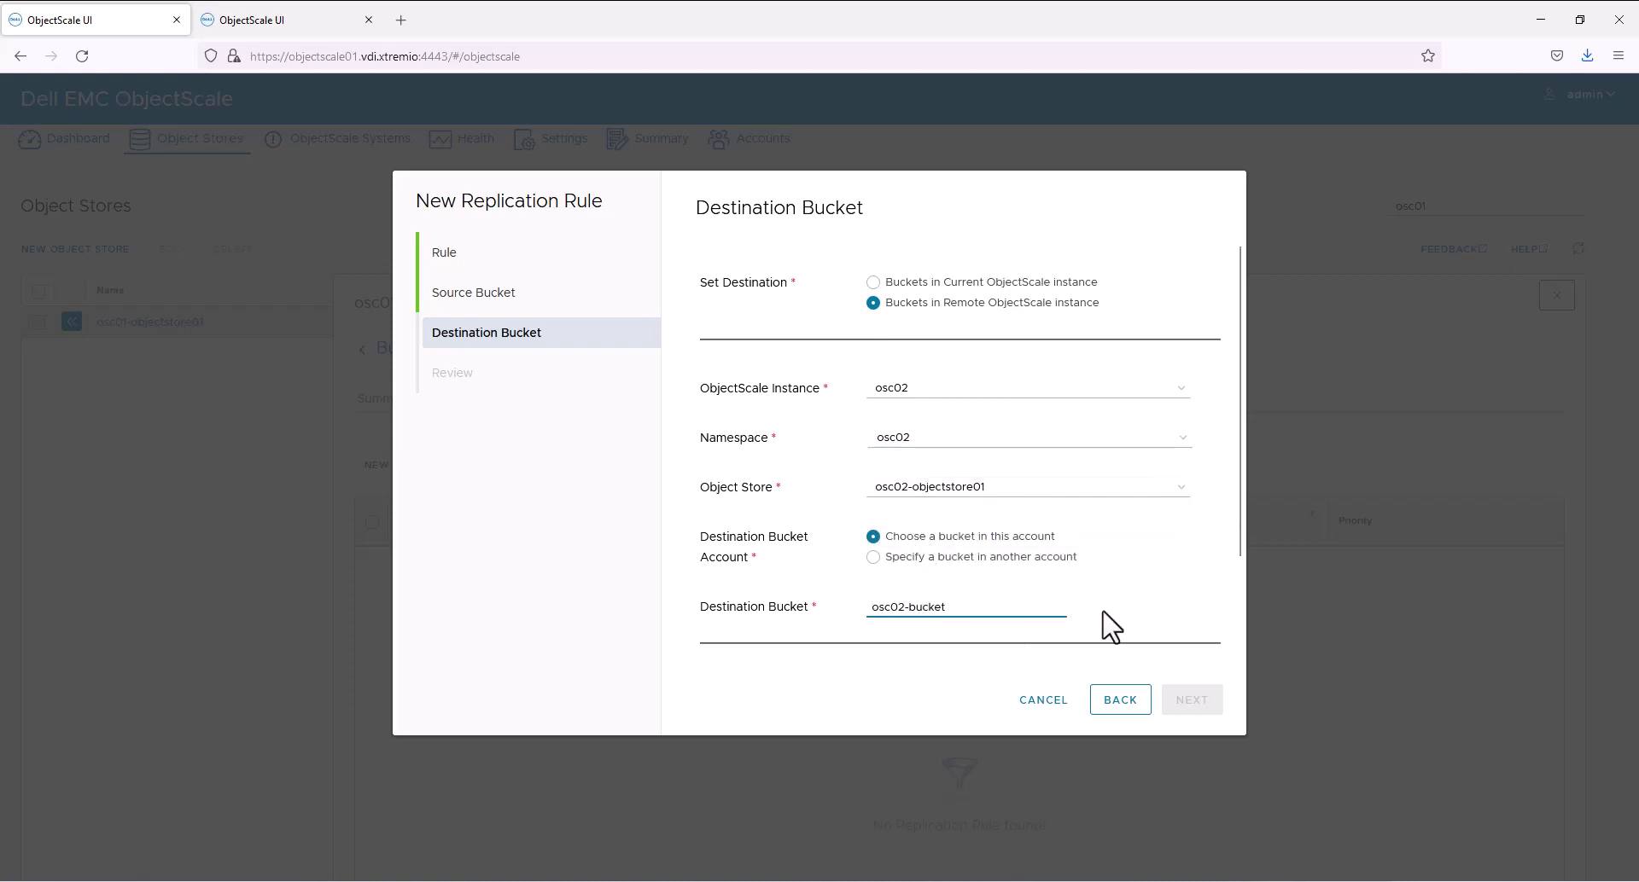
# Assign the crr-role IAM role from the source account to the replication rule and save the rule
pyautogui.moveTo(1237, 552); pyautogui.dragTo(1237, 647)
pyautogui.click(968, 588)
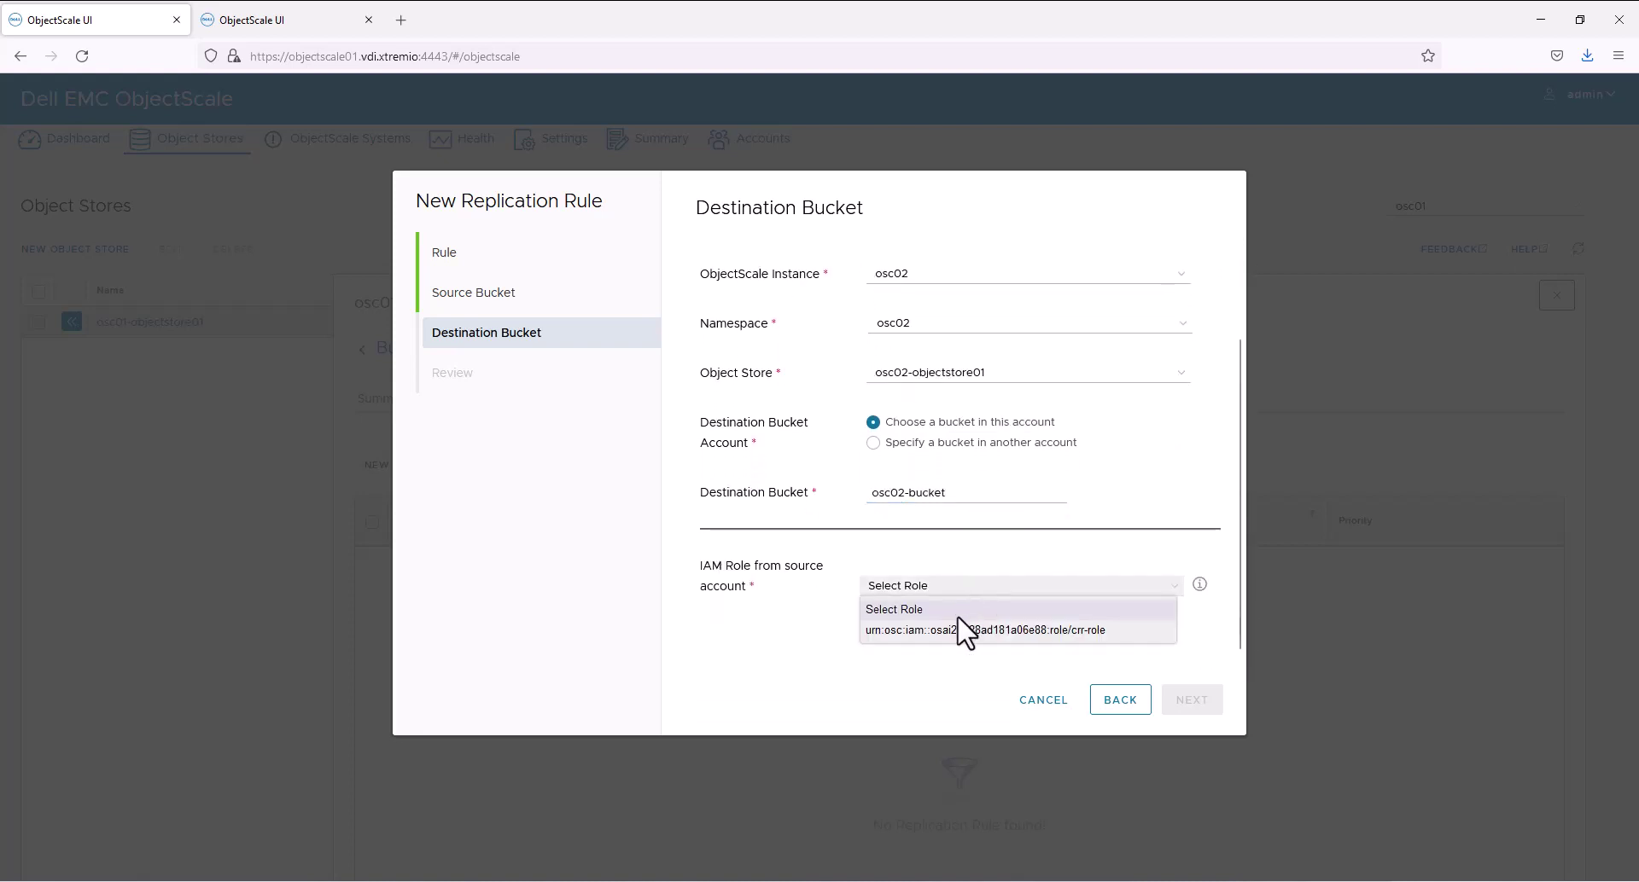
pyautogui.click(959, 631)
pyautogui.click(1191, 700)
pyautogui.click(1192, 701)
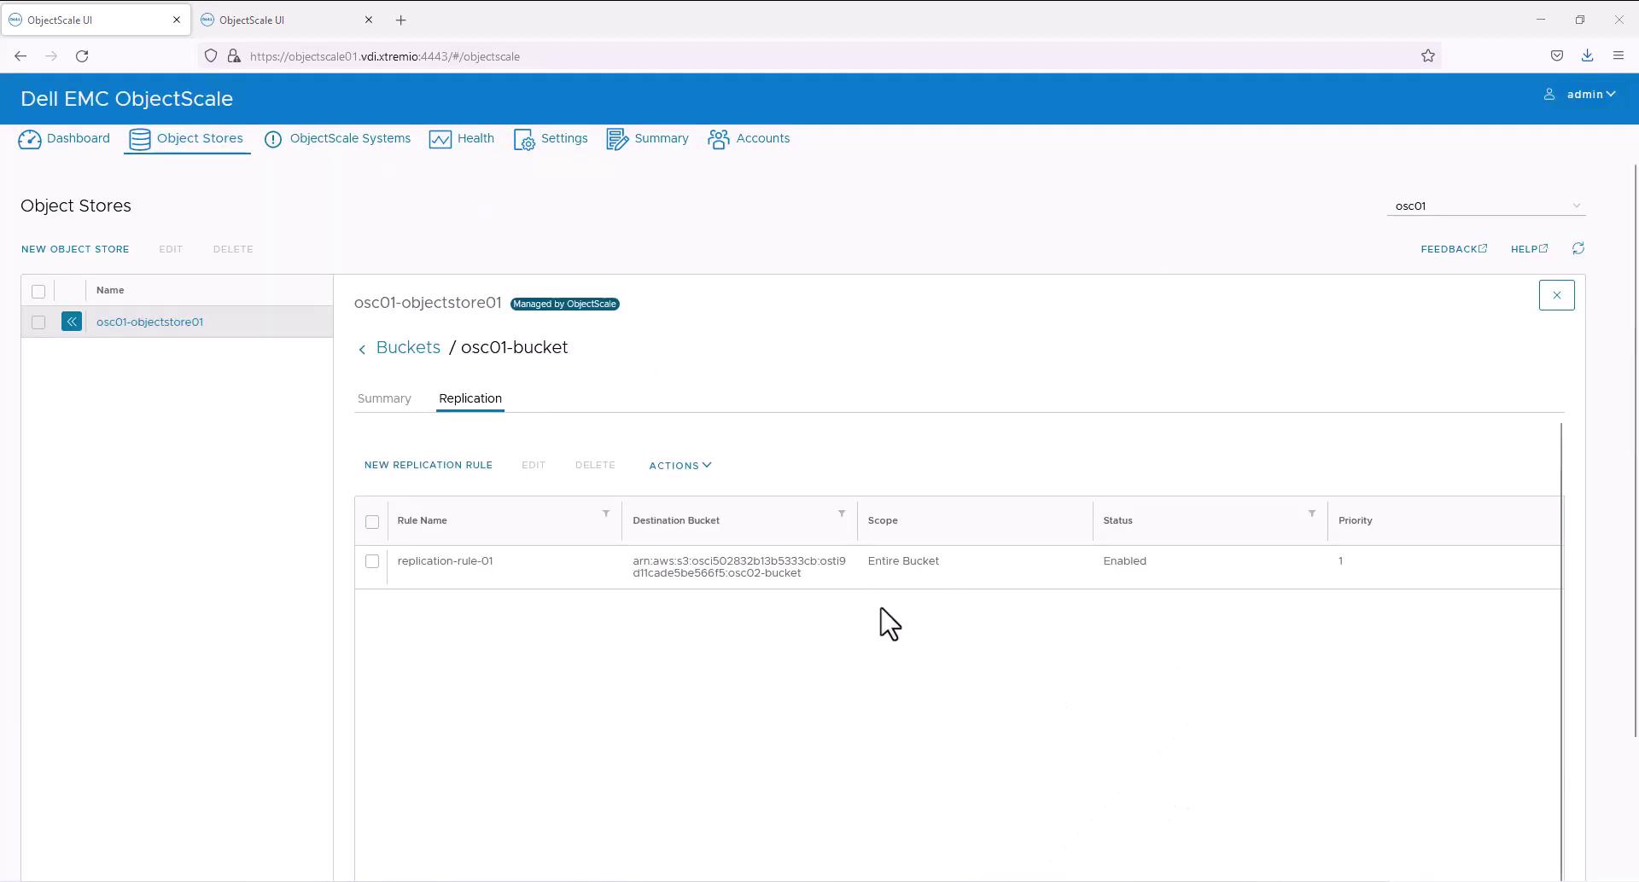
# On osc02, start an enabled replication rule named replication-rule-01 for osc02-bucket, with highest priority and the entire bucket as scope
pyautogui.click(256, 26)
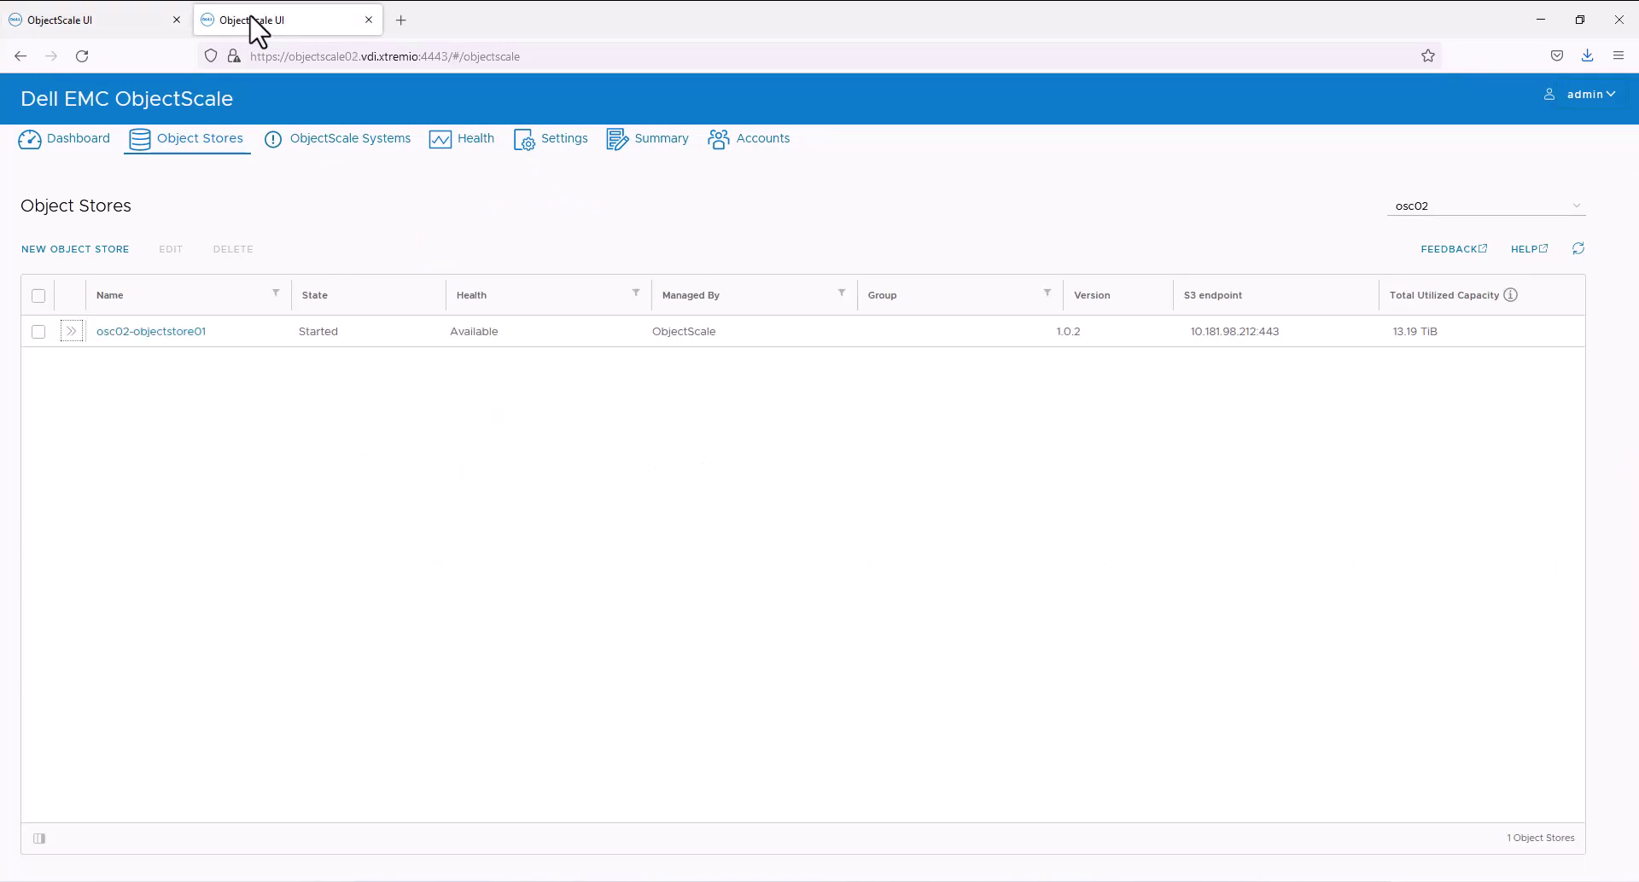
pyautogui.click(72, 331)
pyautogui.click(755, 335)
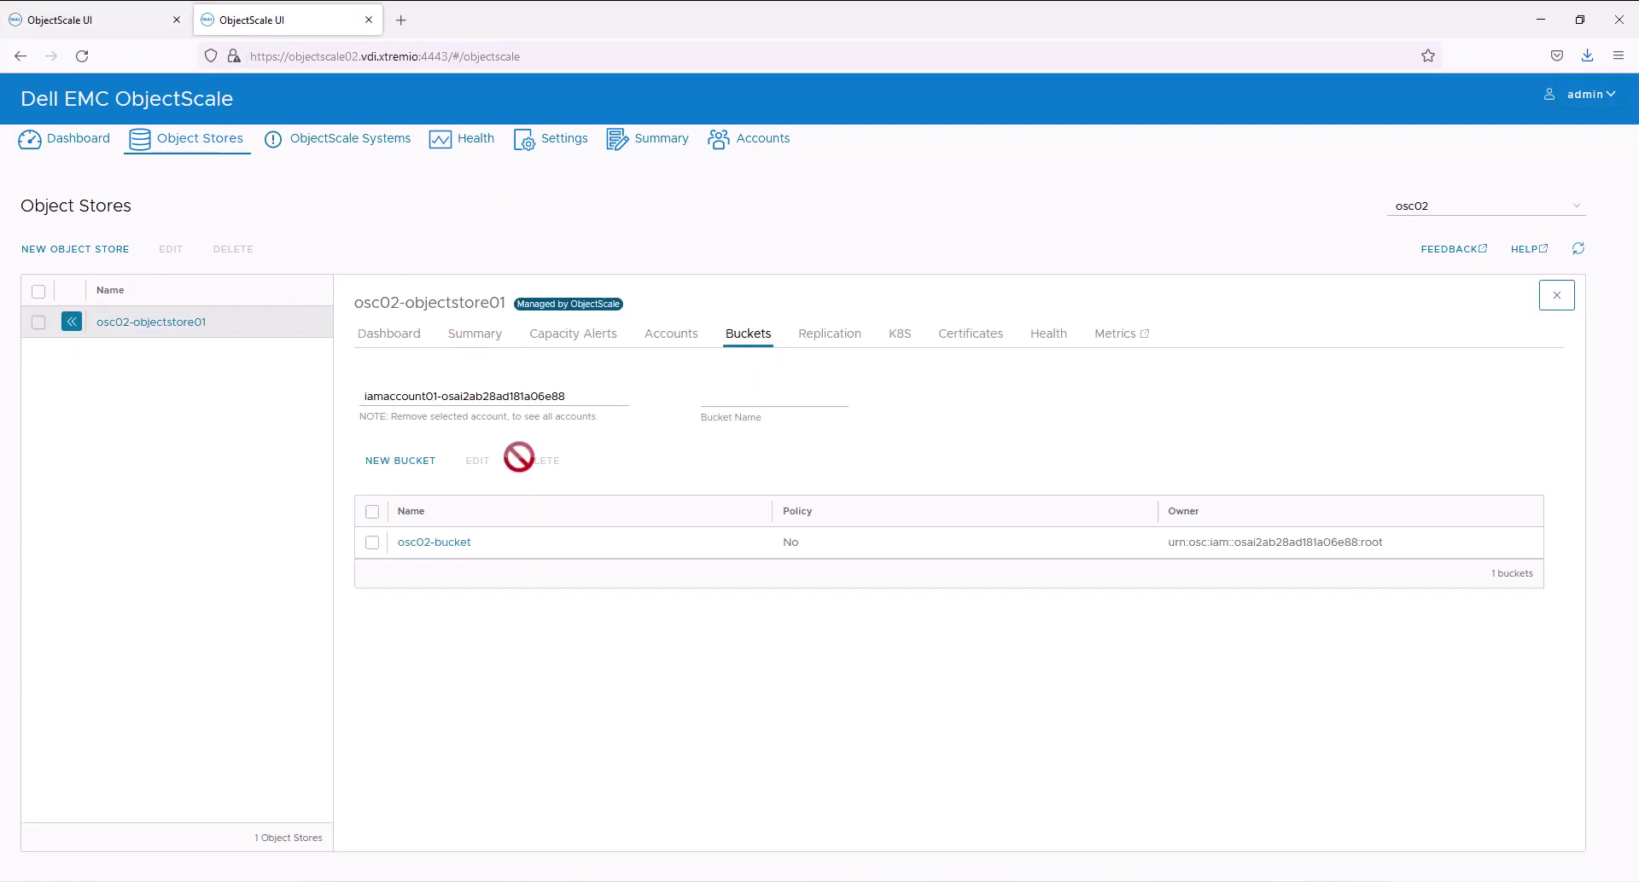
pyautogui.click(414, 543)
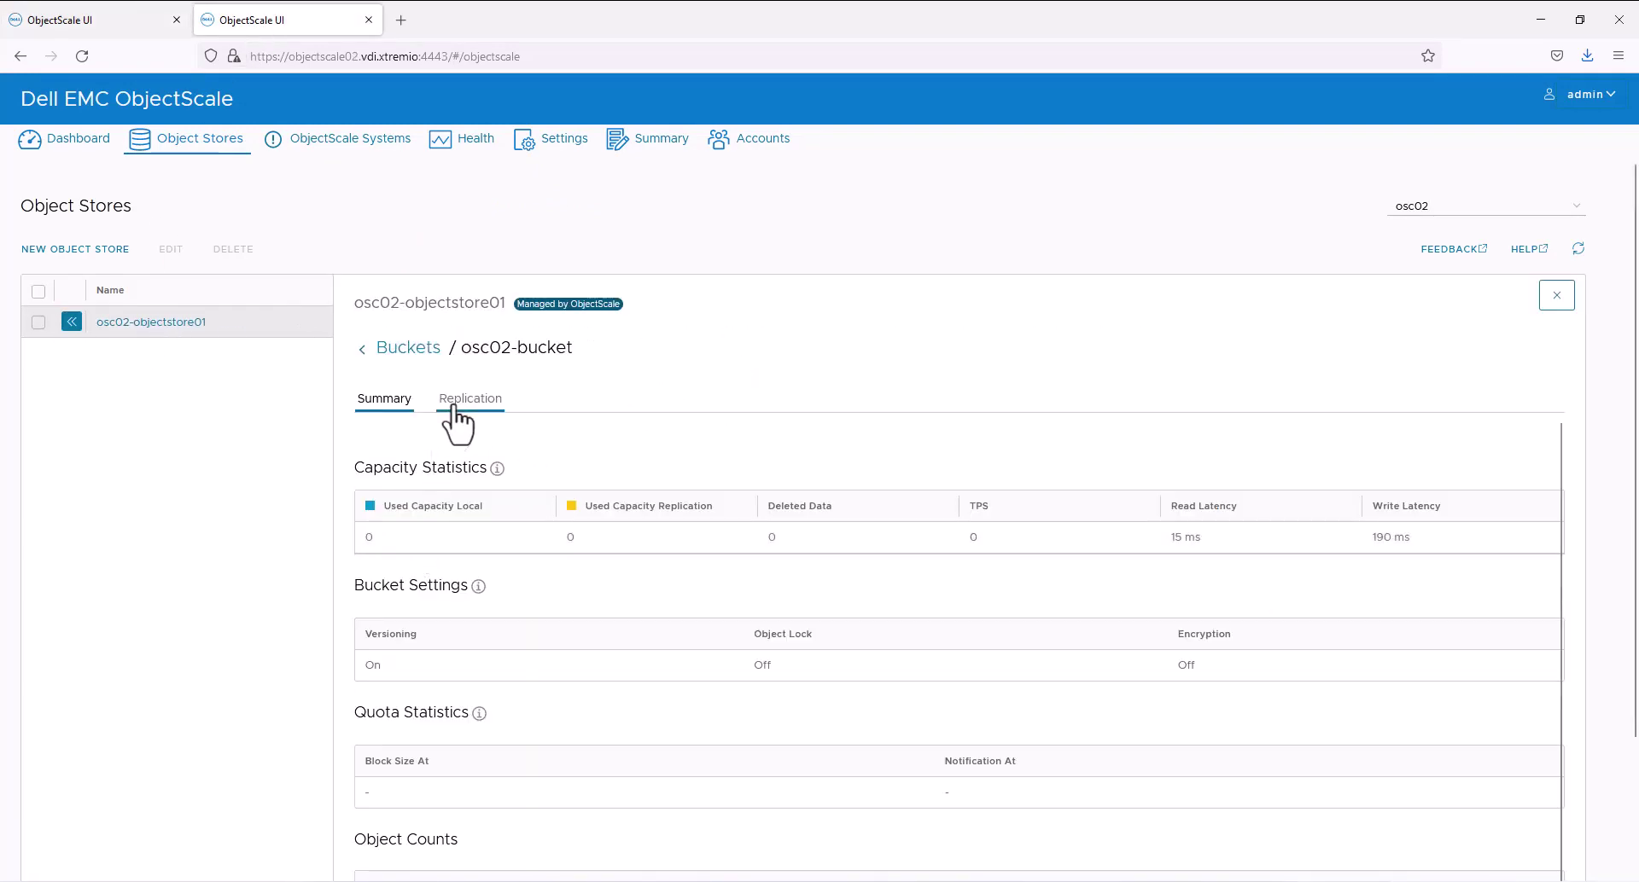
pyautogui.click(461, 401)
pyautogui.click(437, 466)
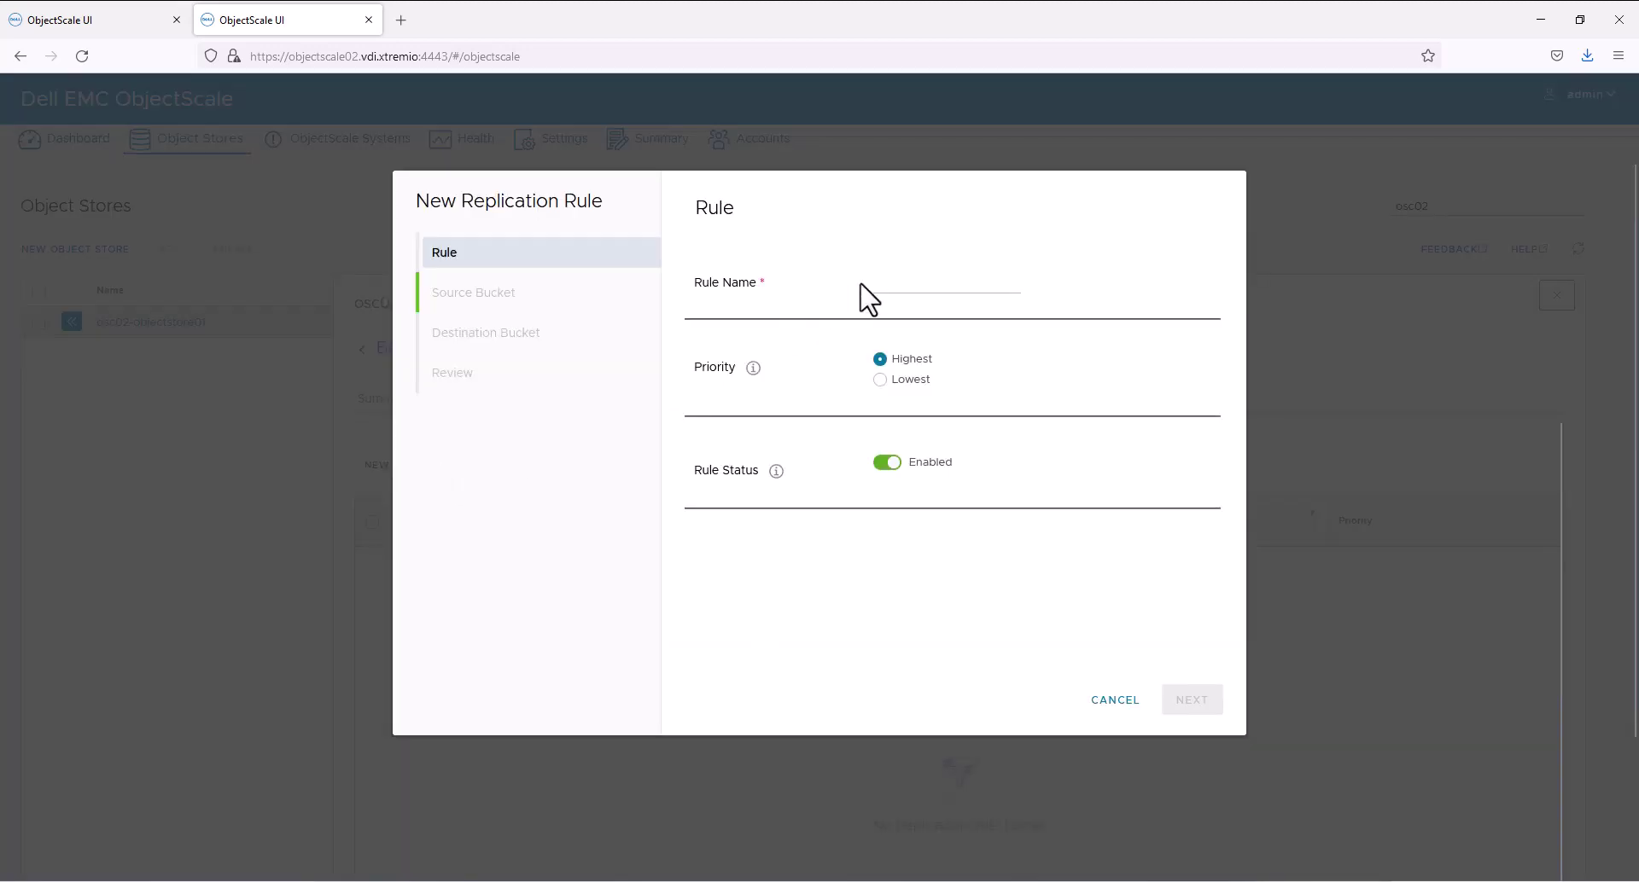
pyautogui.click(888, 284)
pyautogui.write('replication-rule-01')
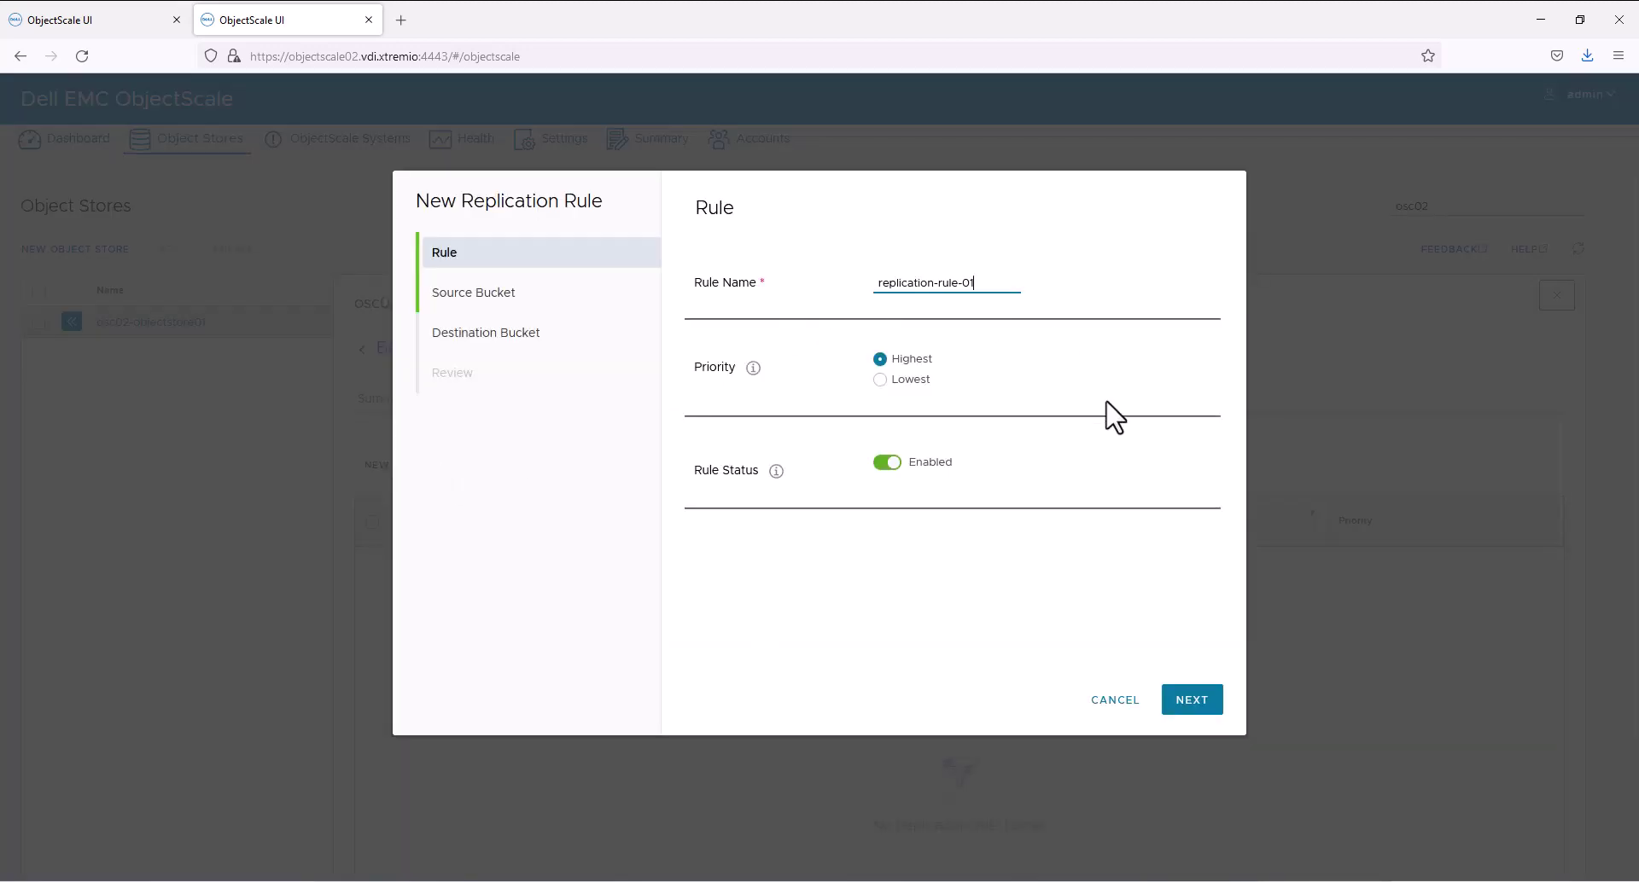
pyautogui.click(1194, 702)
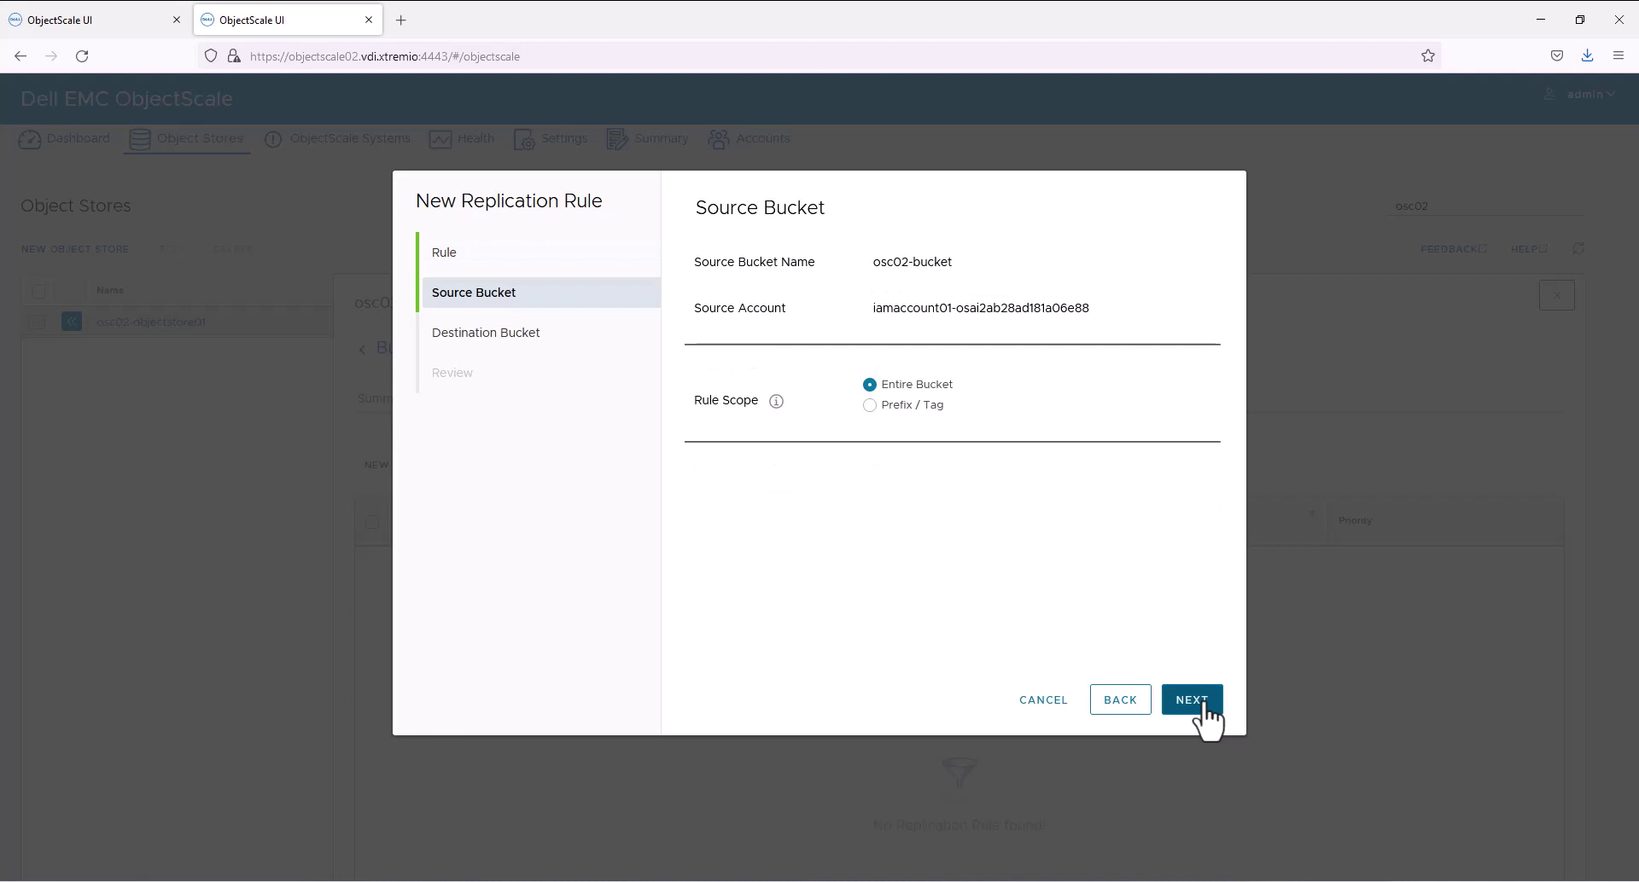
pyautogui.click(1195, 701)
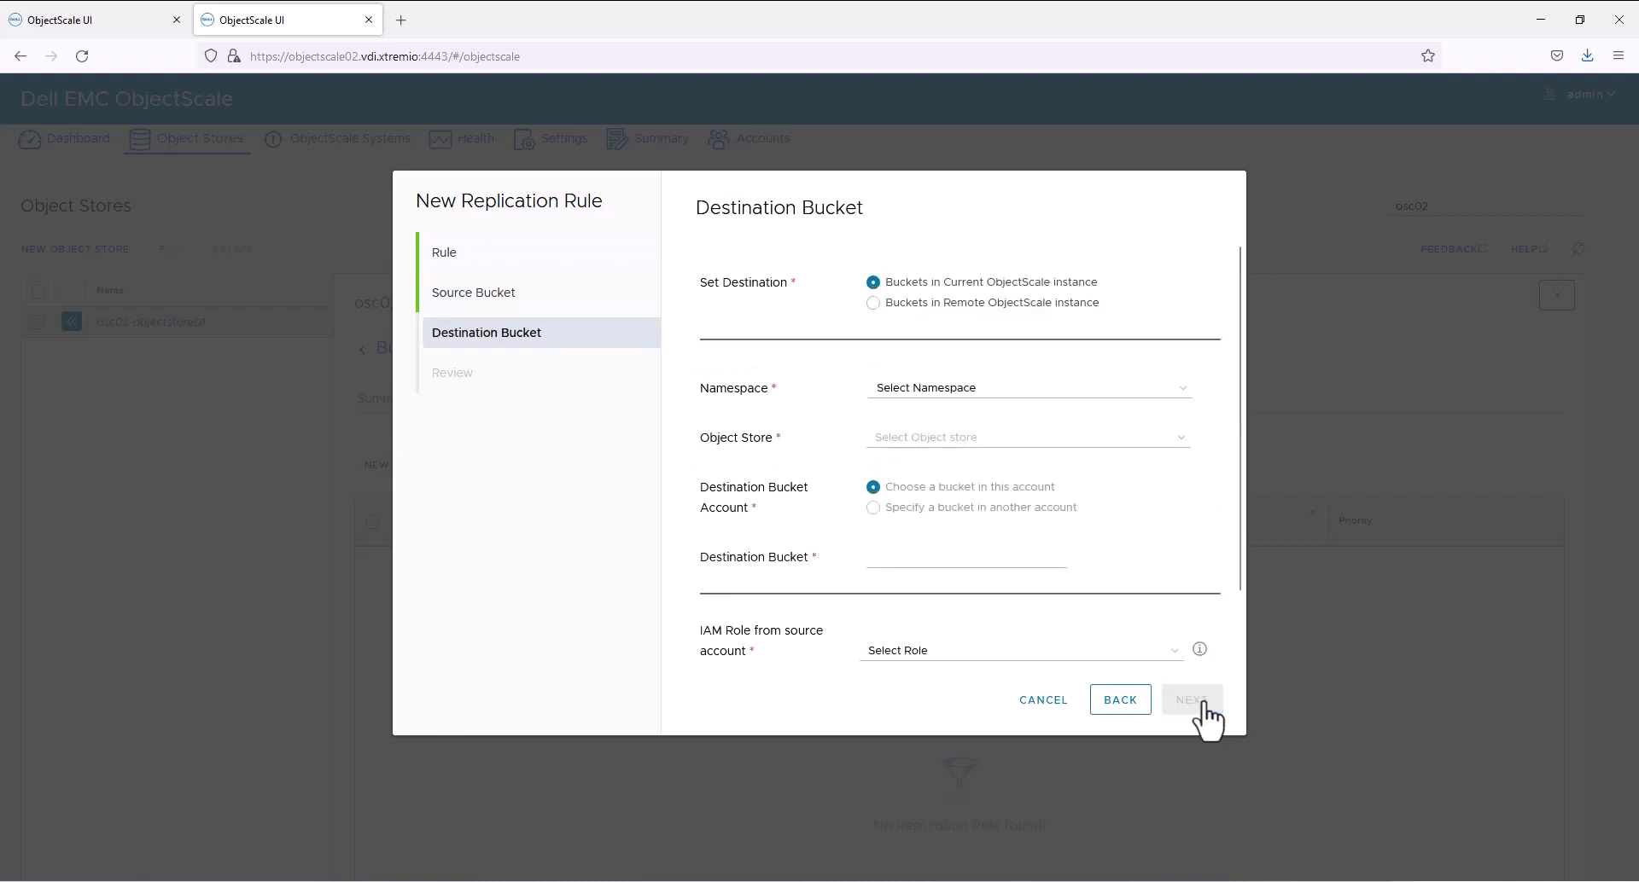
# Set the rule's destination to remote instance osc01, namespace osc01, object store osc01-objectstore01 and bucket osc01-bucket in this account
pyautogui.click(872, 303)
pyautogui.click(922, 390)
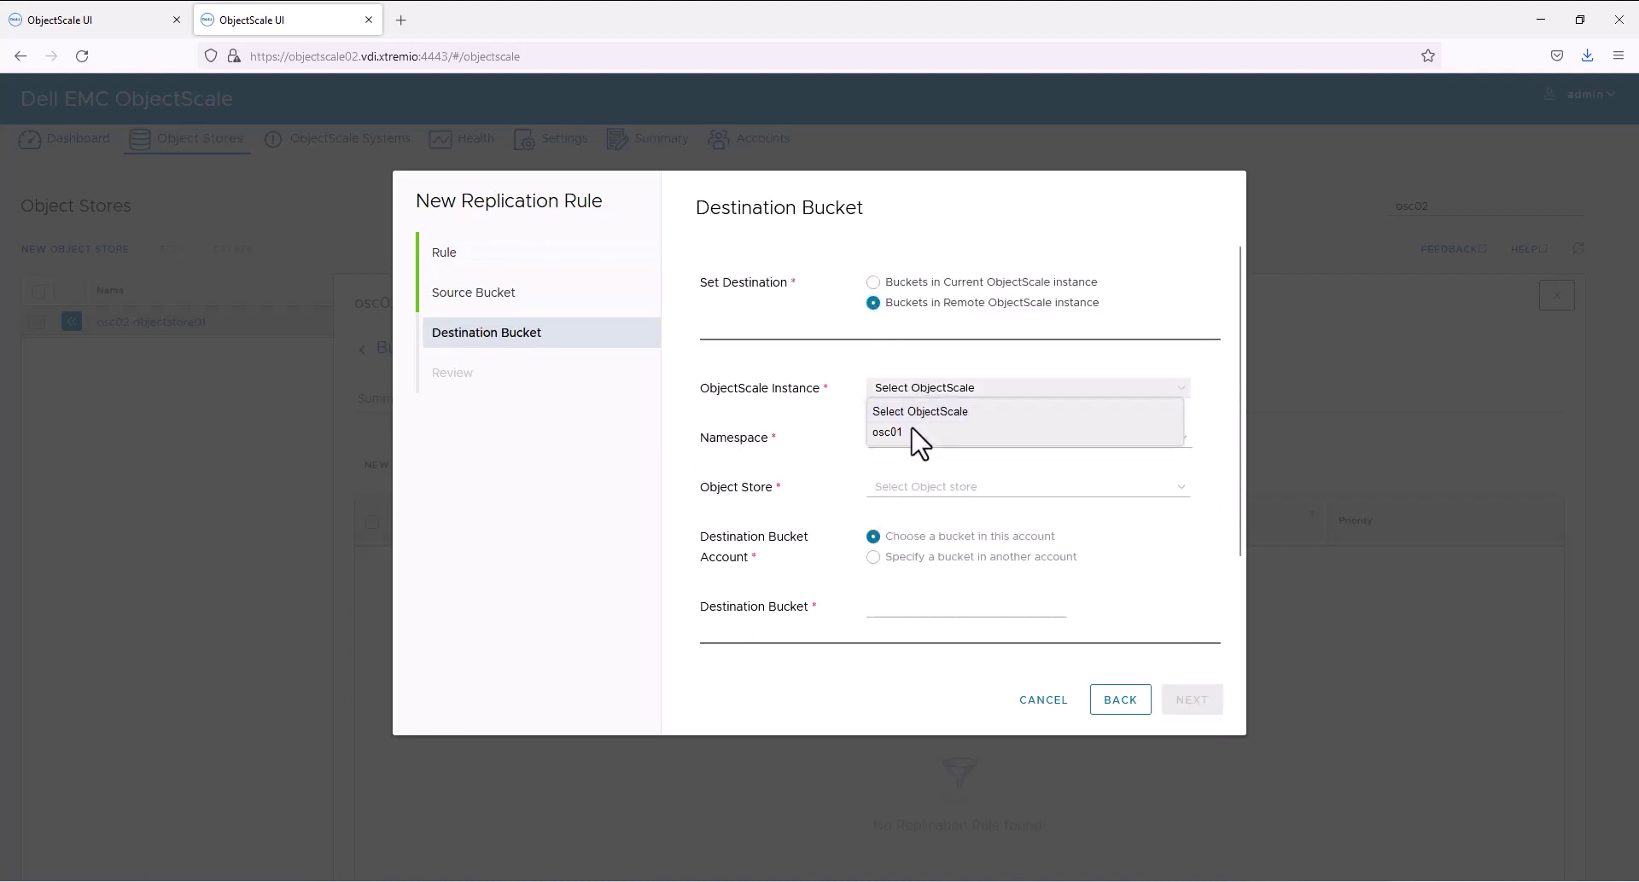
pyautogui.click(911, 429)
pyautogui.click(910, 447)
pyautogui.click(908, 475)
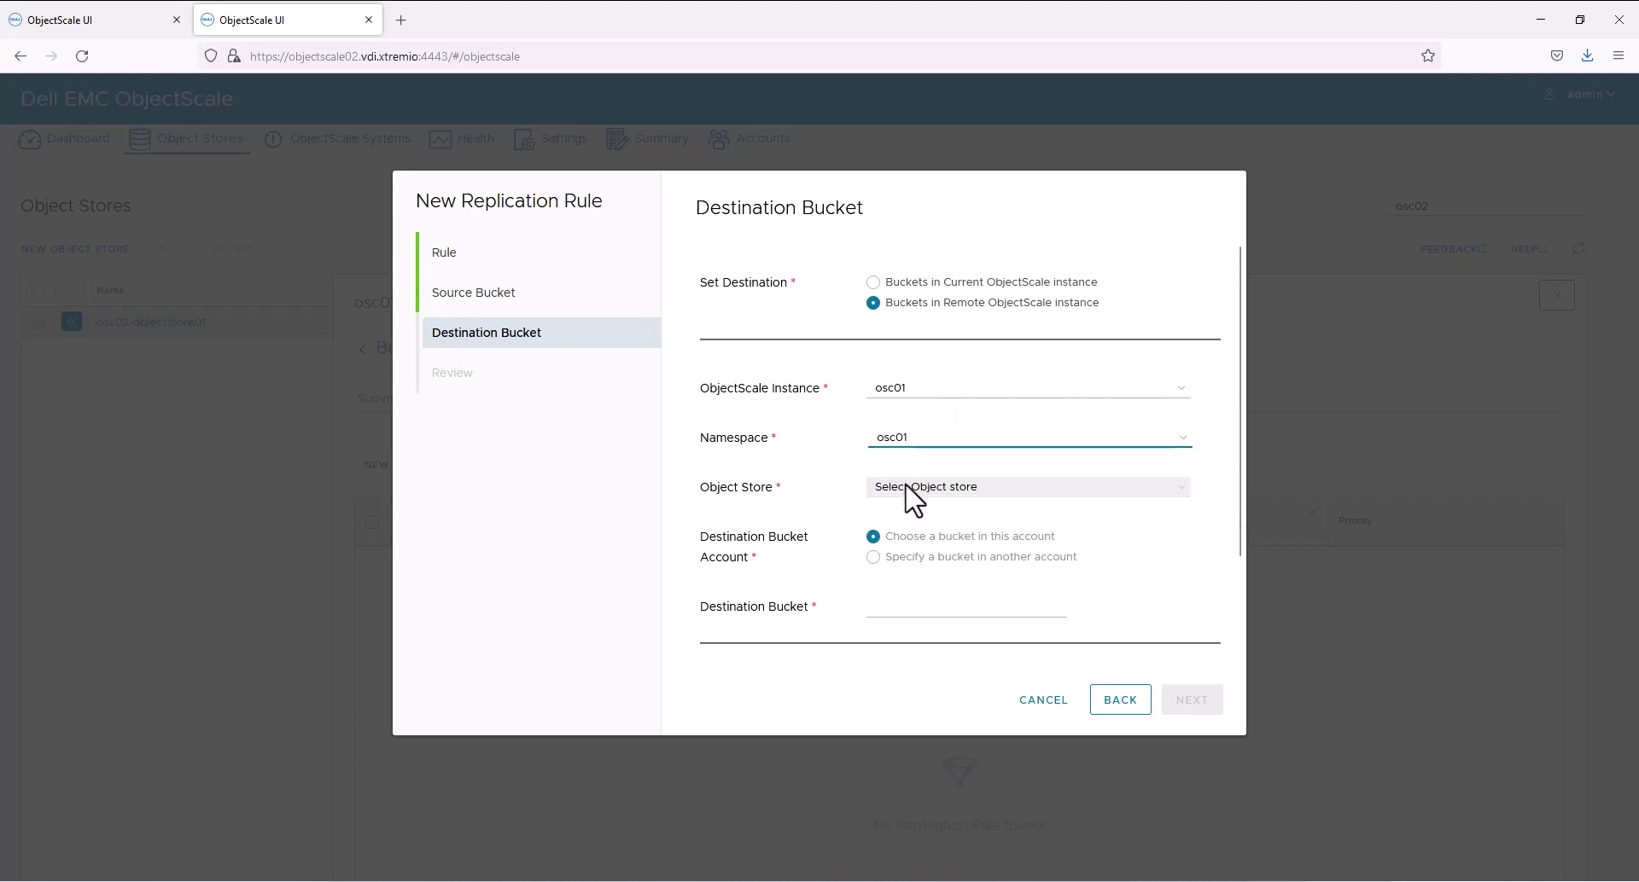
pyautogui.click(906, 486)
pyautogui.click(914, 532)
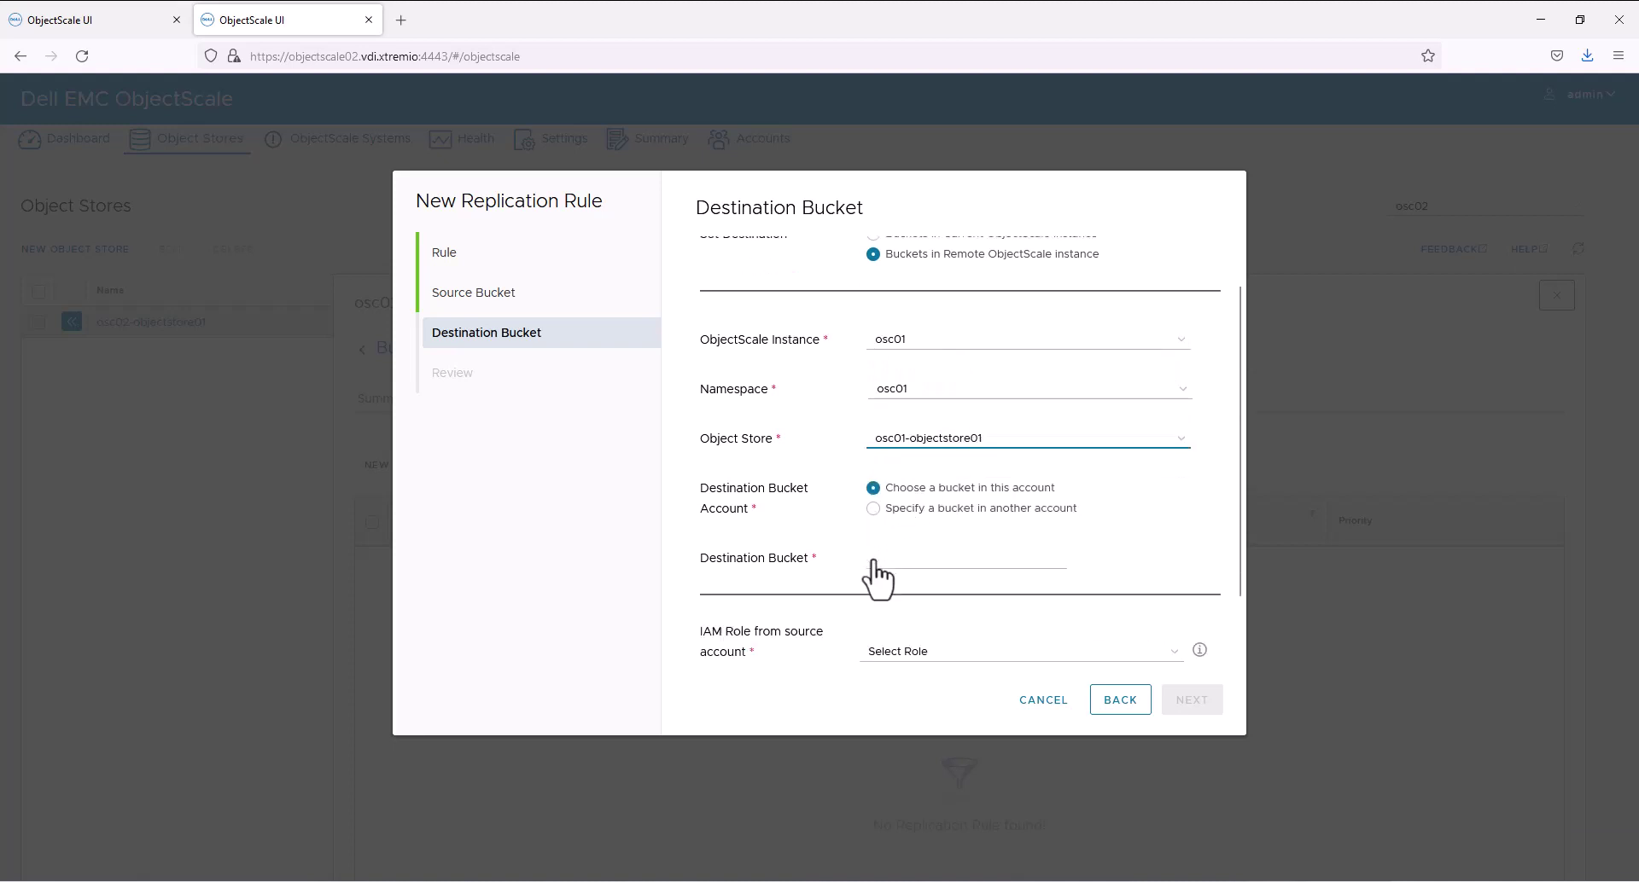
pyautogui.scroll(-2, 879, 577)
pyautogui.click(887, 514)
pyautogui.write('osc01-bucket')
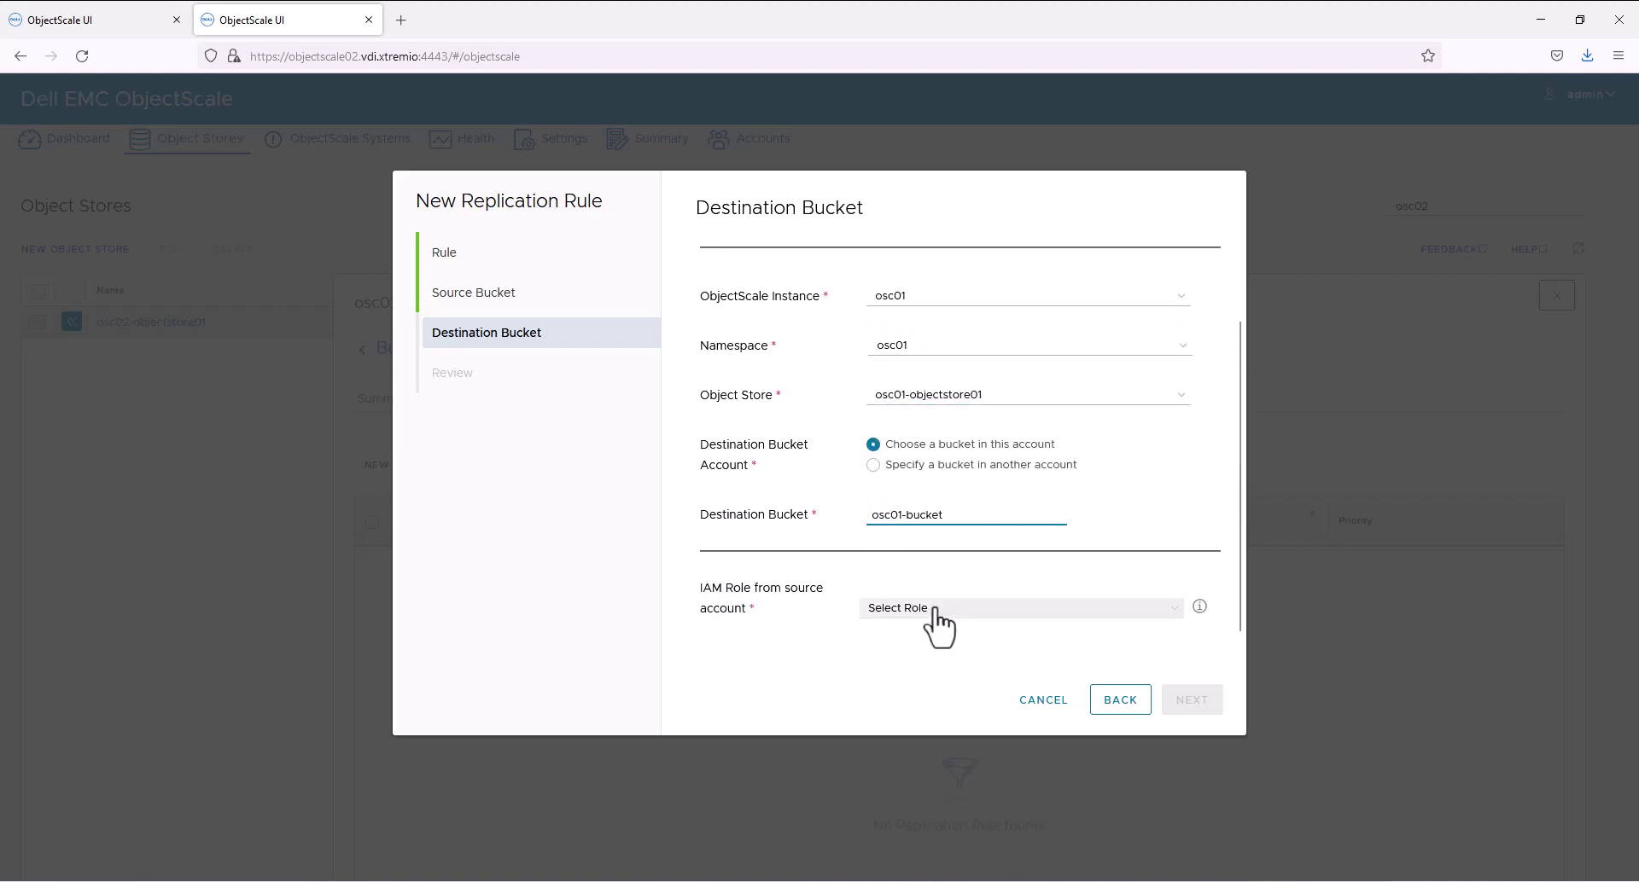
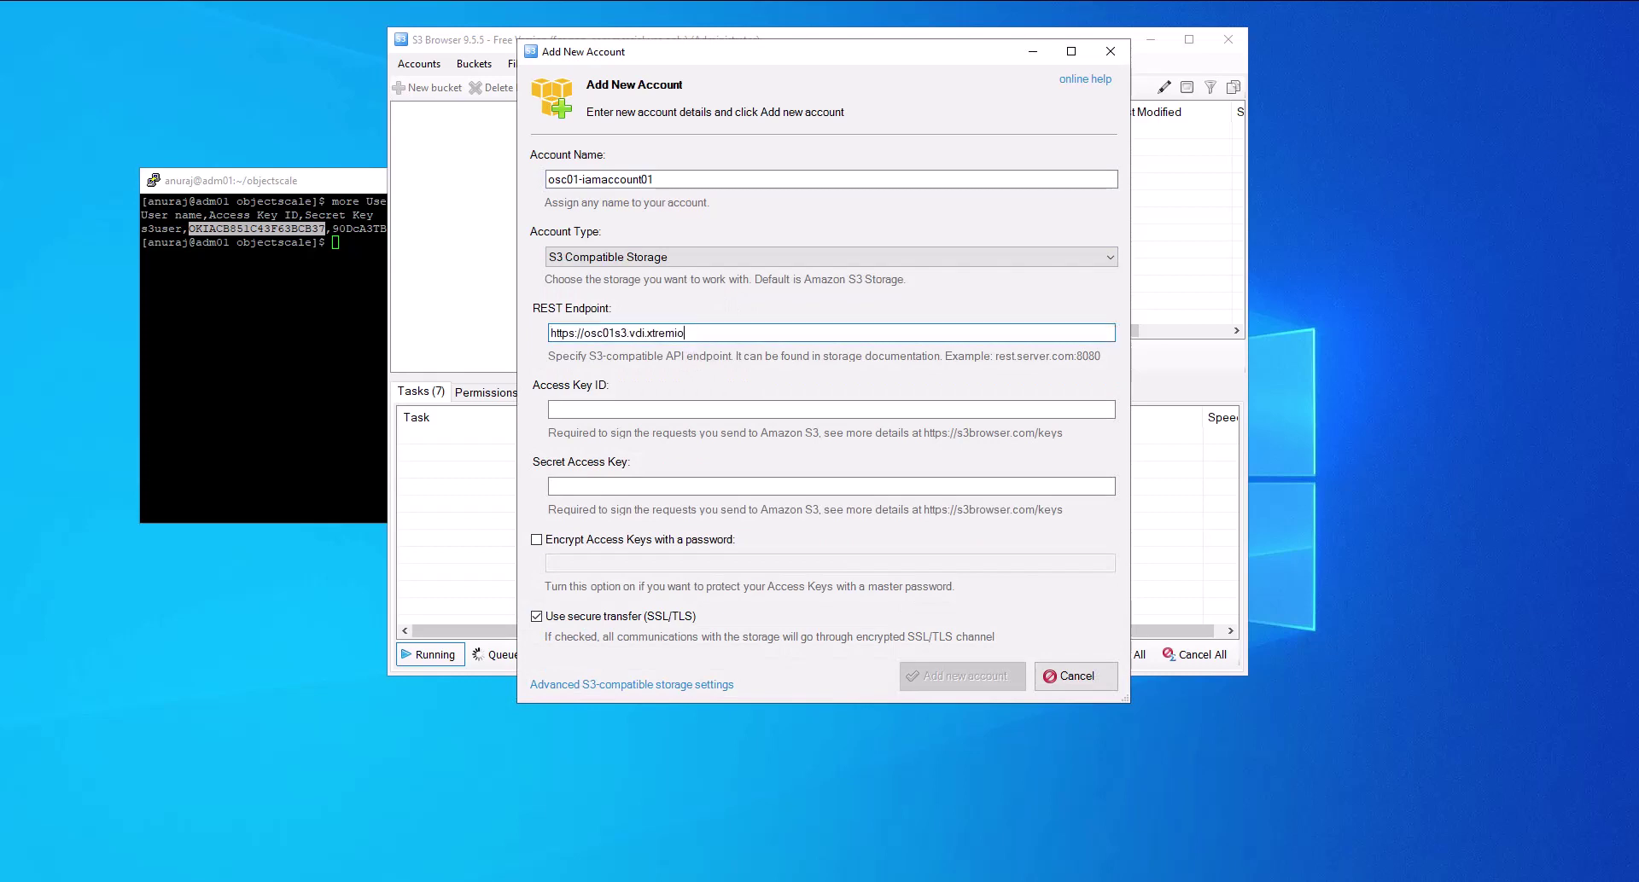
# In S3 Browser, copy the access key ID and secret access key from the terminal into the osc01-iamaccount01 form and add the account
pyautogui.click(602, 409)
pyautogui.hotkey('ctrl', 'v')
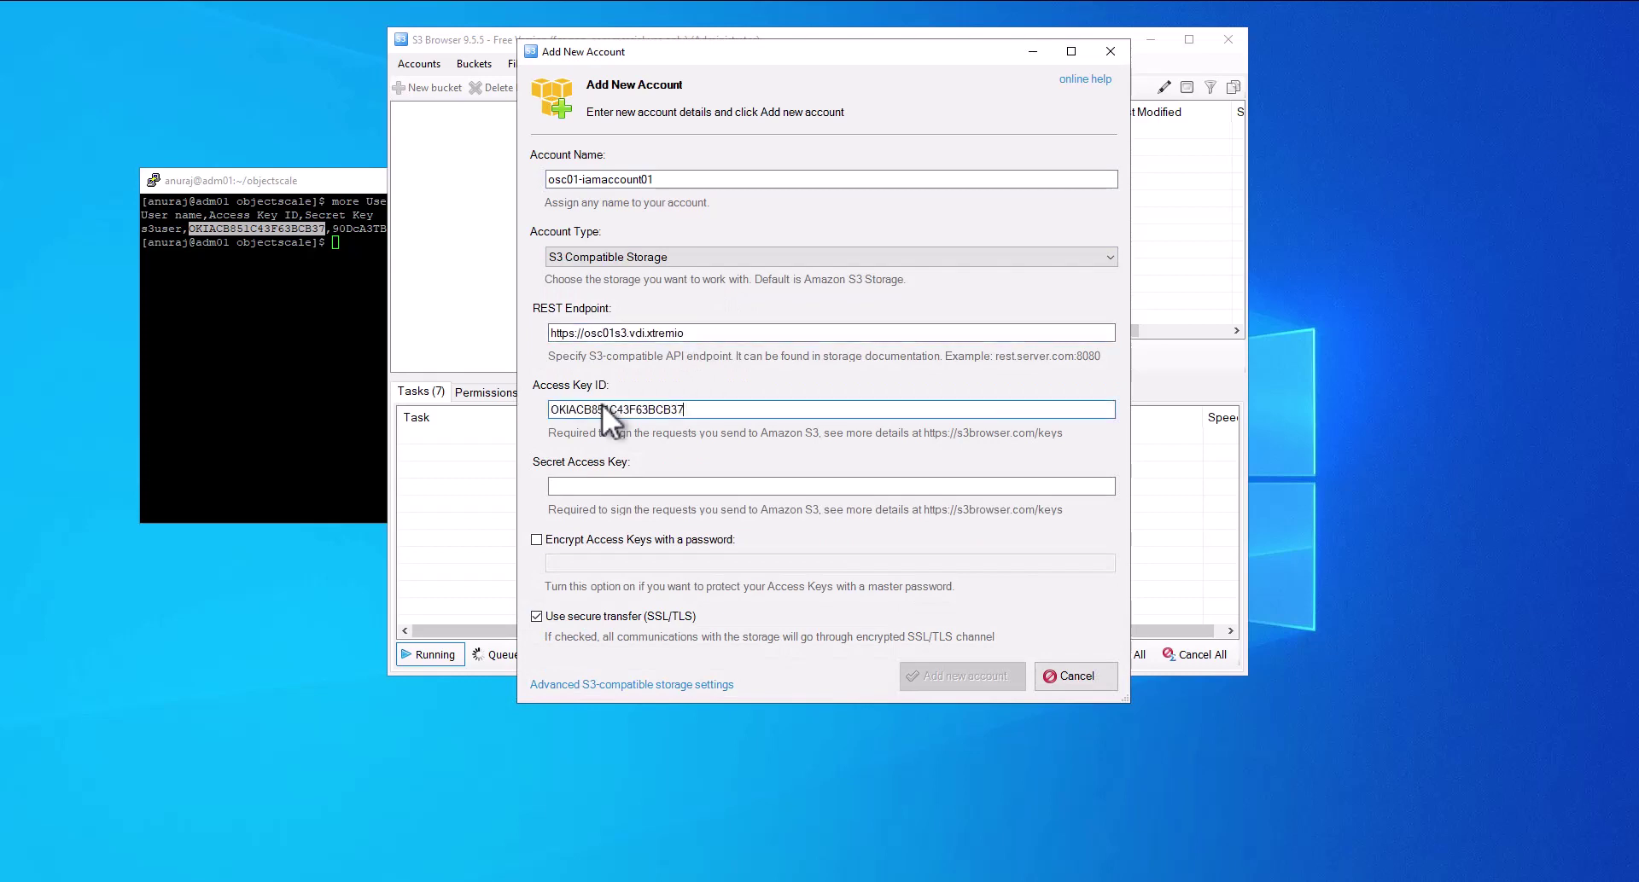
pyautogui.doubleClick(358, 228)
pyautogui.click(764, 482)
pyautogui.hotkey('ctrl', 'v')
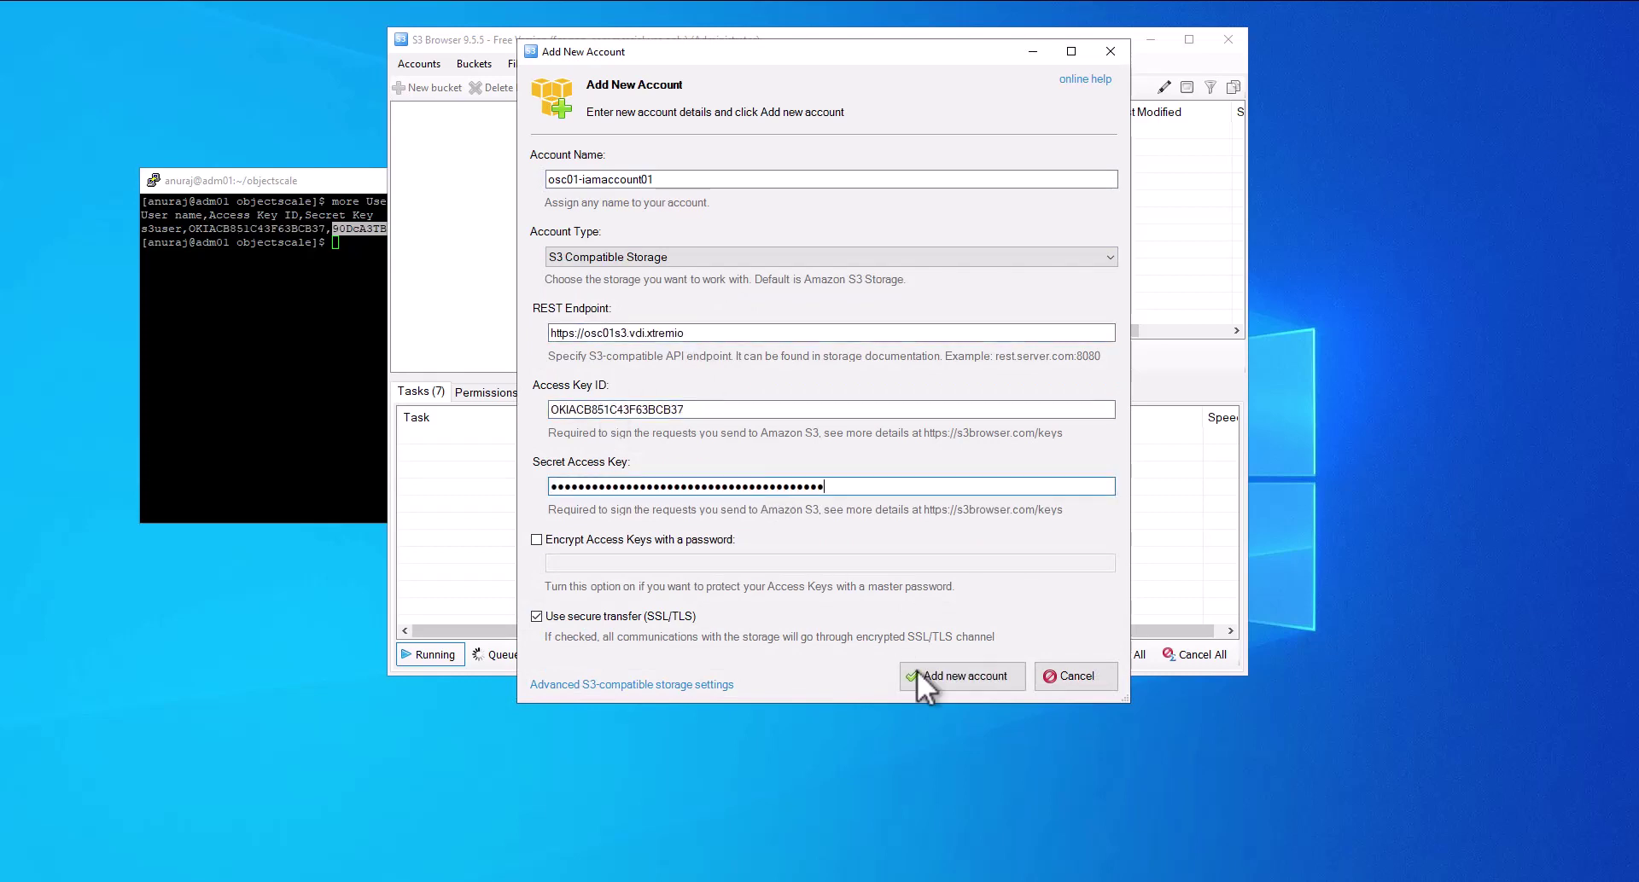
pyautogui.click(947, 674)
pyautogui.click(419, 65)
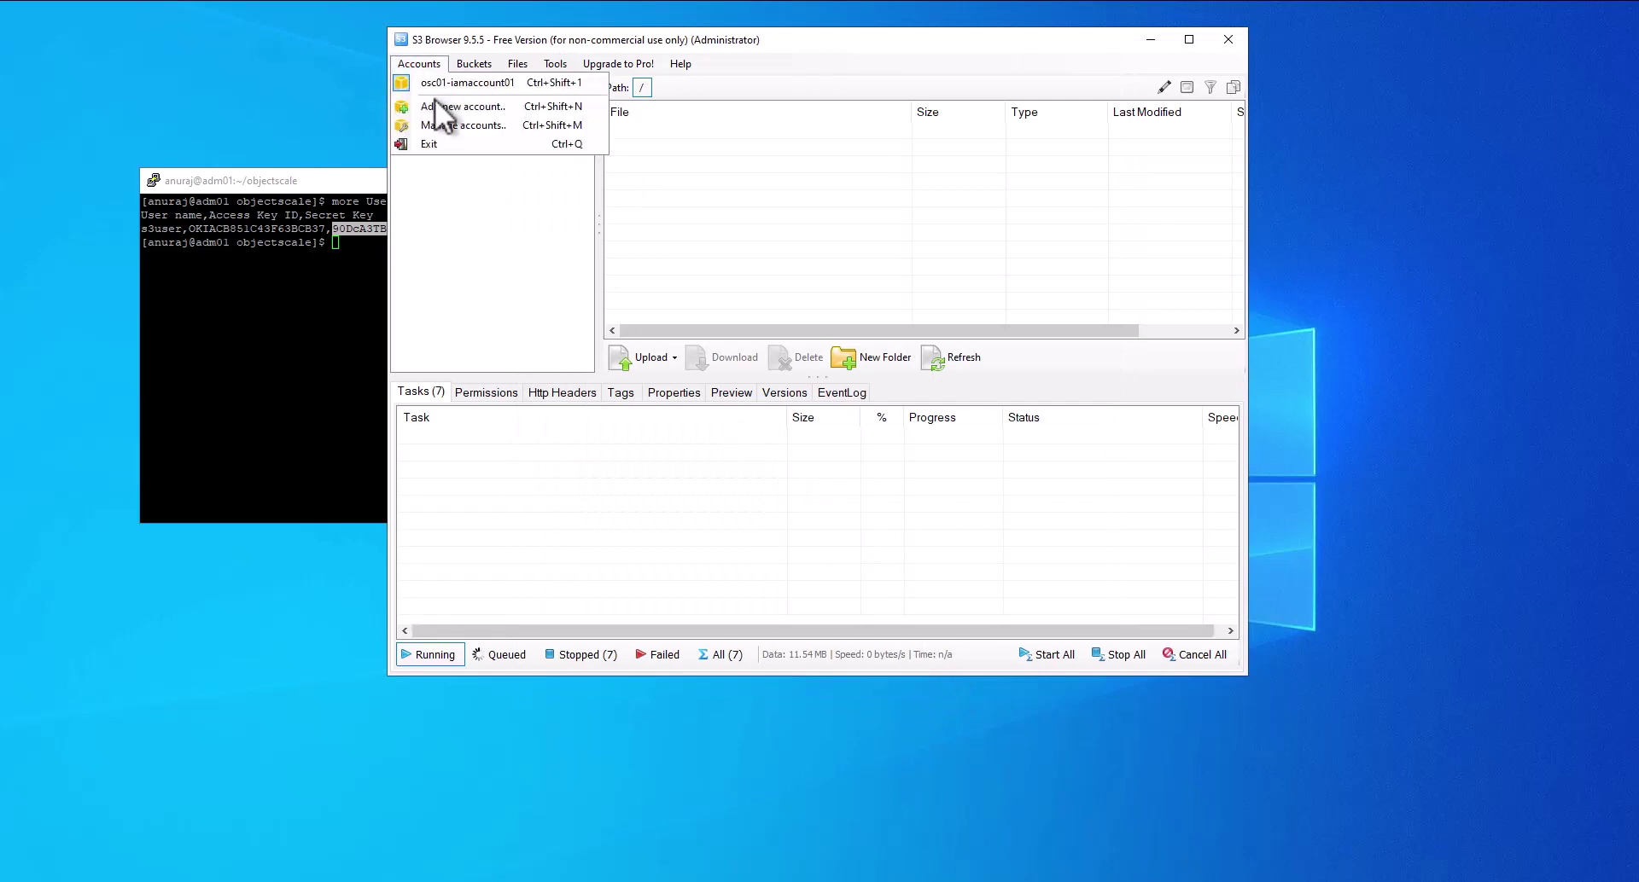
pyautogui.click(439, 107)
pyautogui.moveTo(652, 180); pyautogui.dragTo(532, 174)
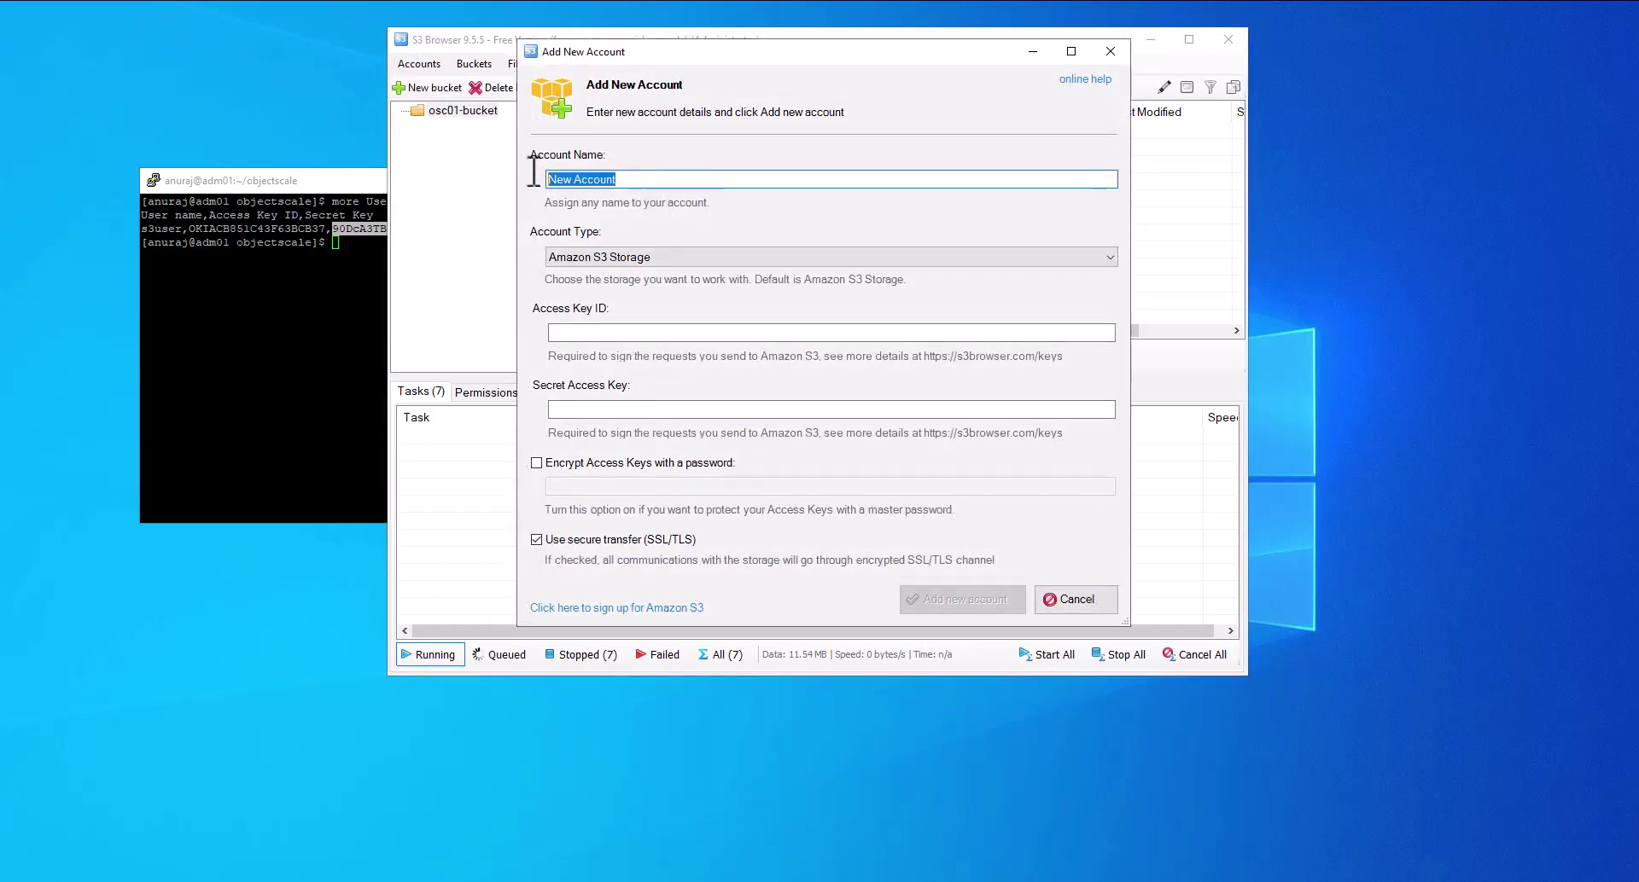
pyautogui.write('osc02-iamaccount01')
pyautogui.click(562, 249)
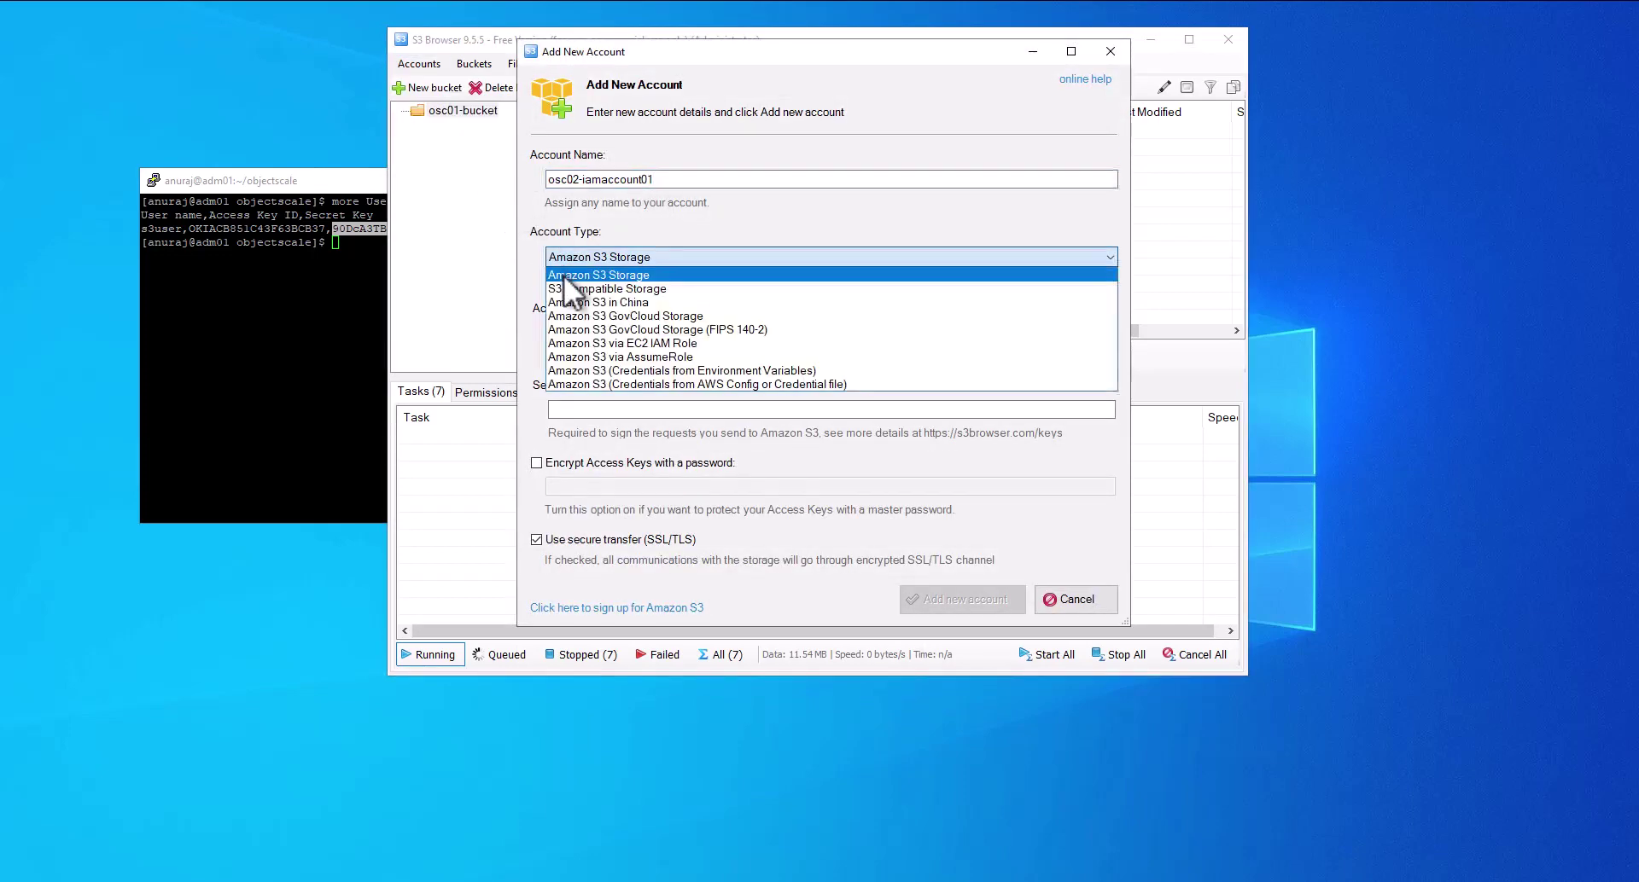
pyautogui.click(572, 286)
pyautogui.click(578, 333)
pyautogui.hotkey('ctrl', 'v')
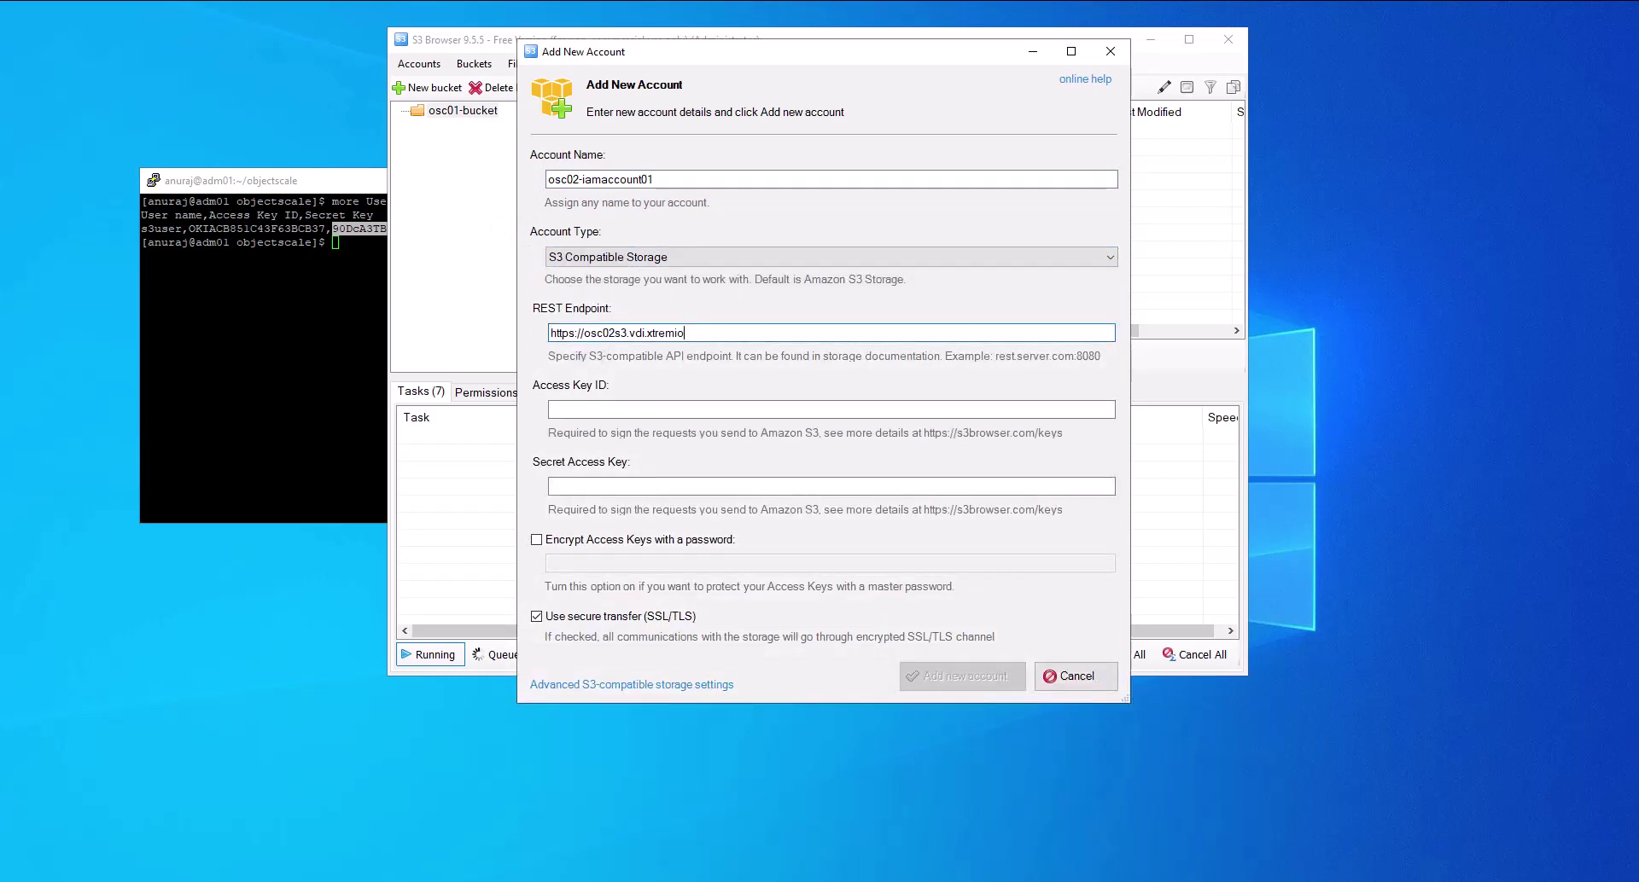
# Copy the access key ID and secret access key from the terminal into the osc02-iamaccount01 form and add the account
pyautogui.doubleClick(256, 229)
pyautogui.click(724, 408)
pyautogui.hotkey('ctrl', 'v')
pyautogui.doubleClick(360, 229)
pyautogui.click(755, 487)
pyautogui.hotkey('ctrl', 'v')
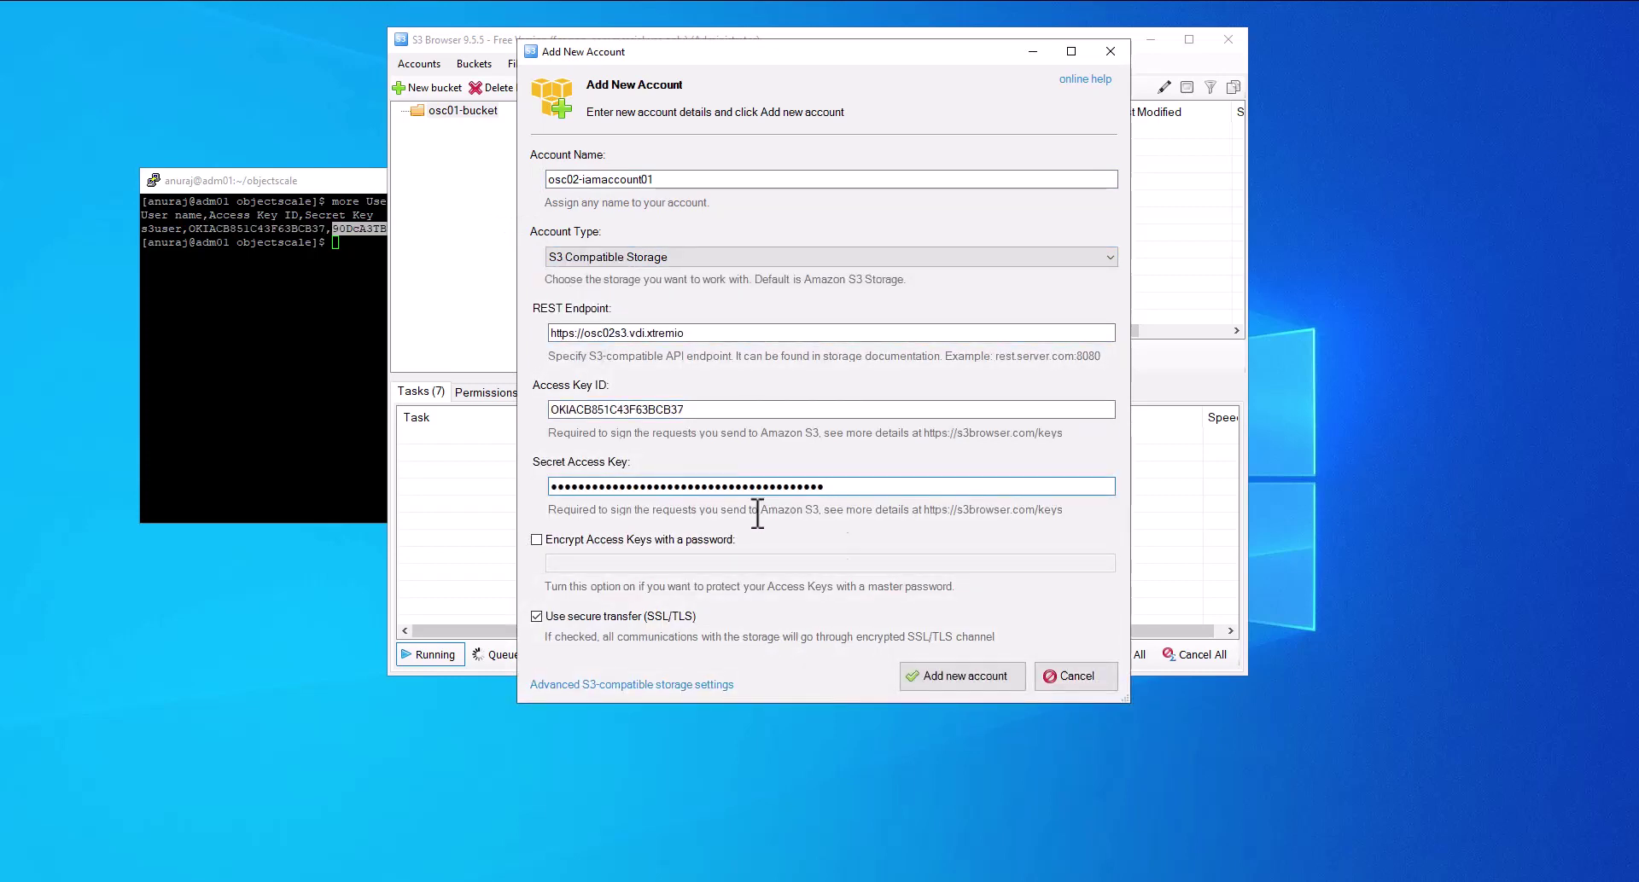
pyautogui.click(990, 675)
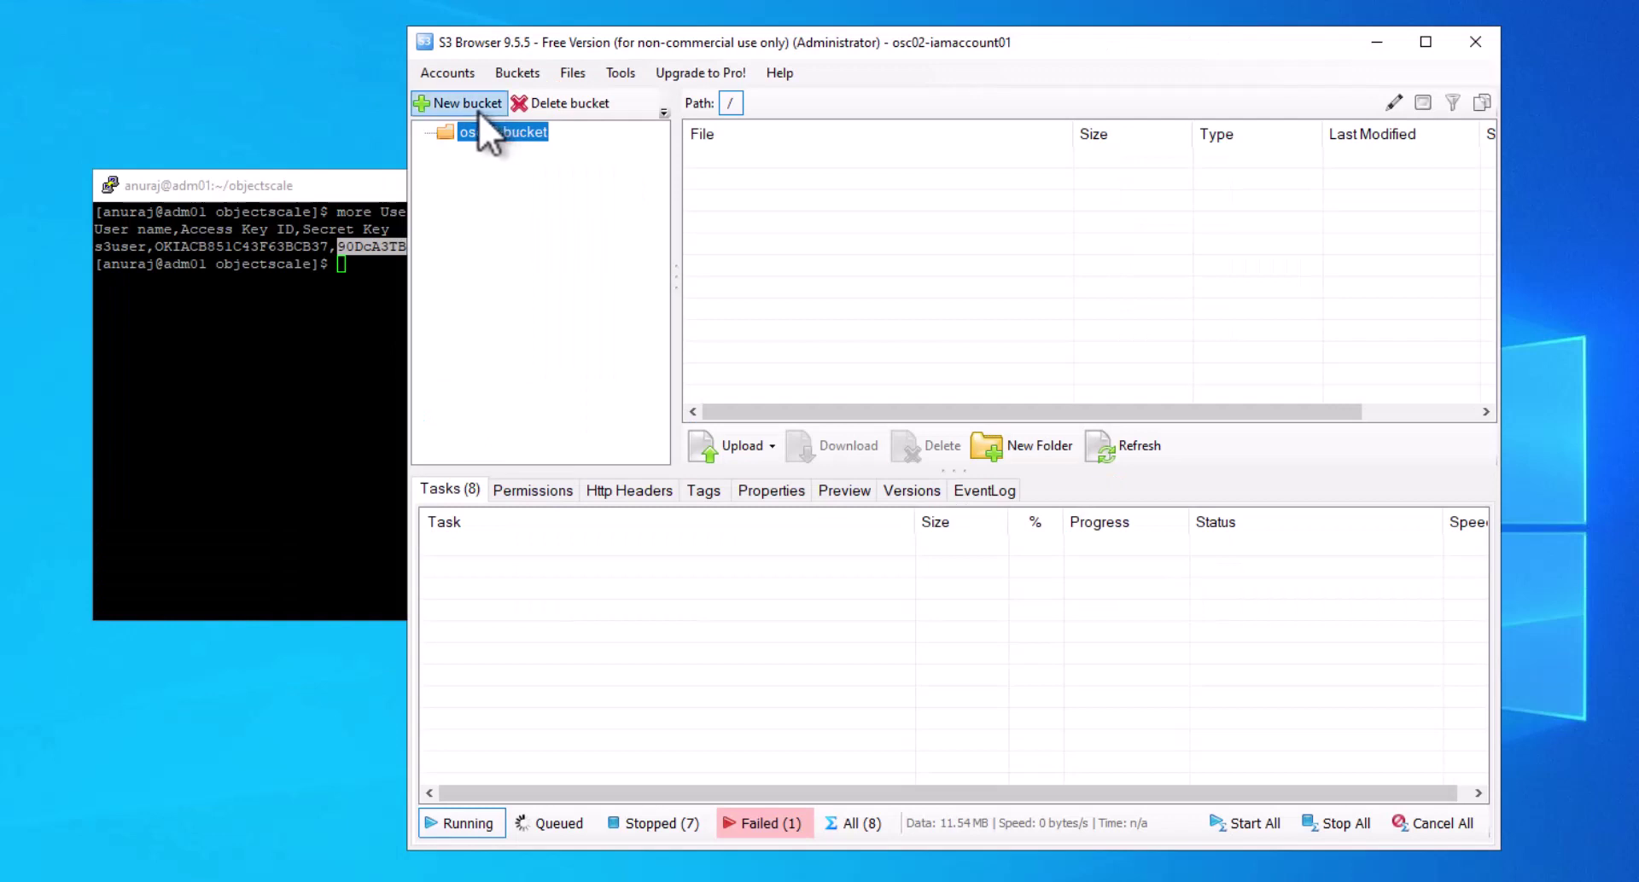
# Switch to the osc01-iamaccount01 account and upload objectscale-helm-charts-1.0.2.tgz to osc01-bucket
pyautogui.click(447, 64)
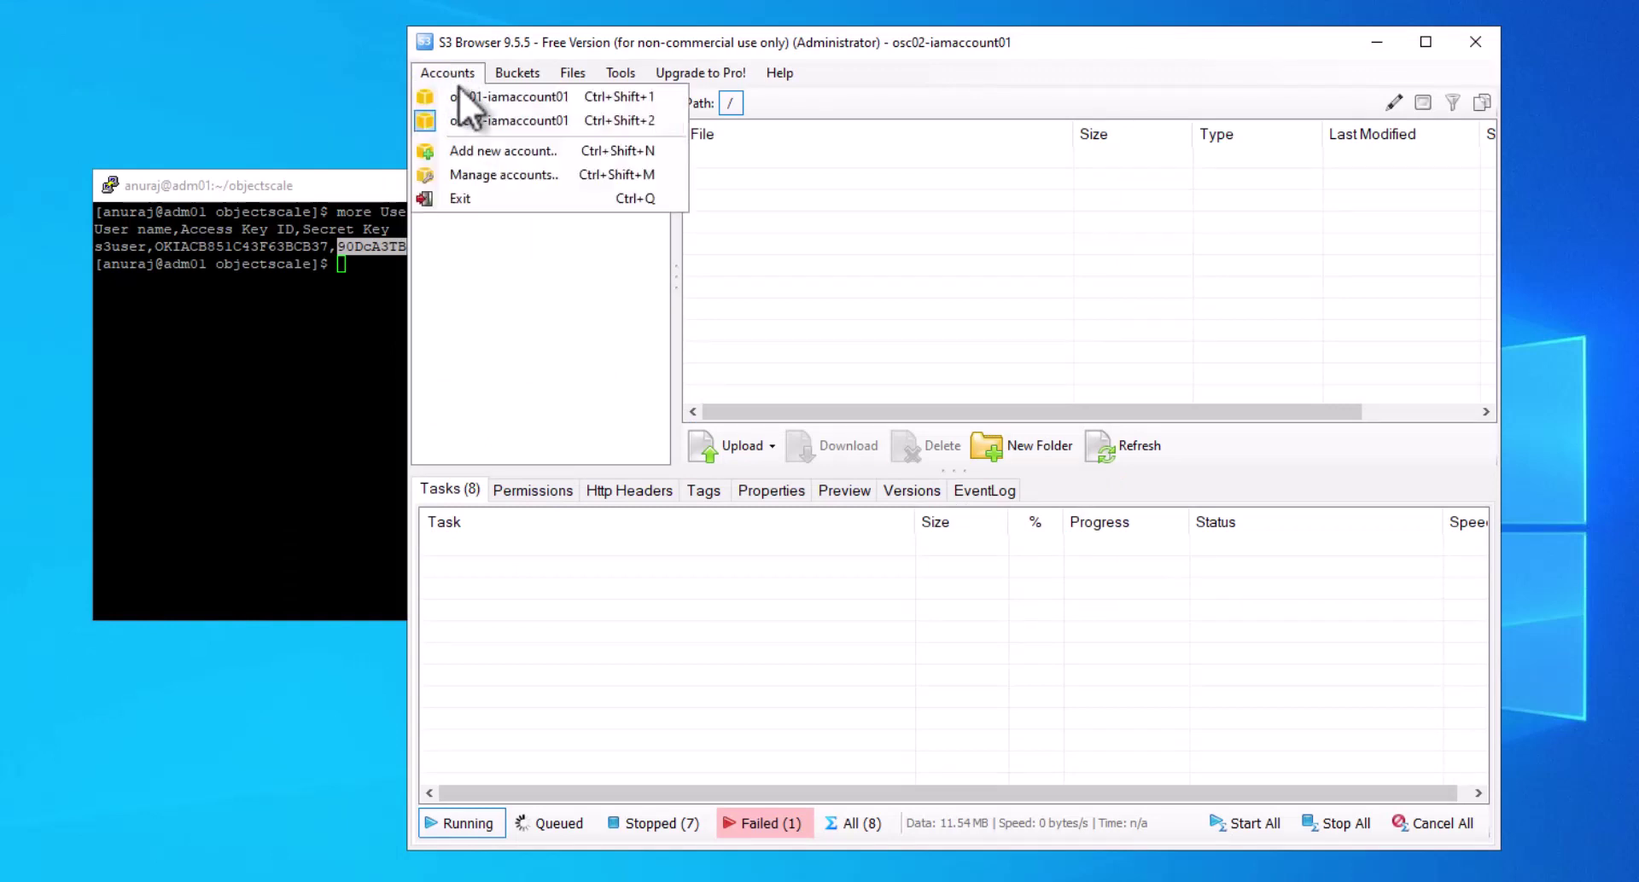
pyautogui.click(469, 98)
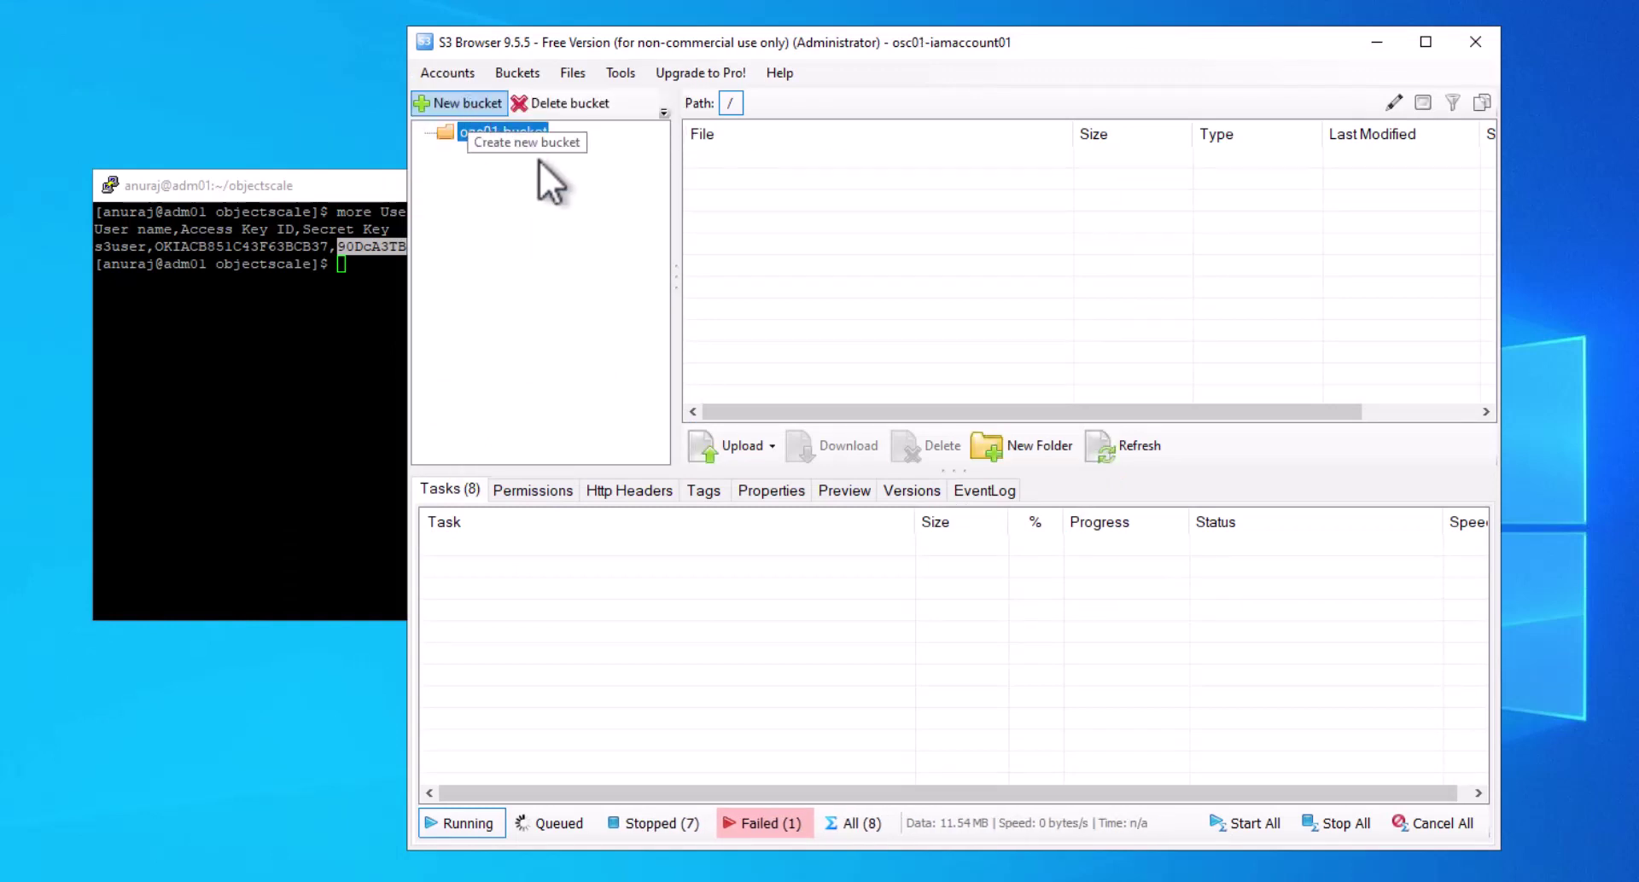
pyautogui.click(764, 447)
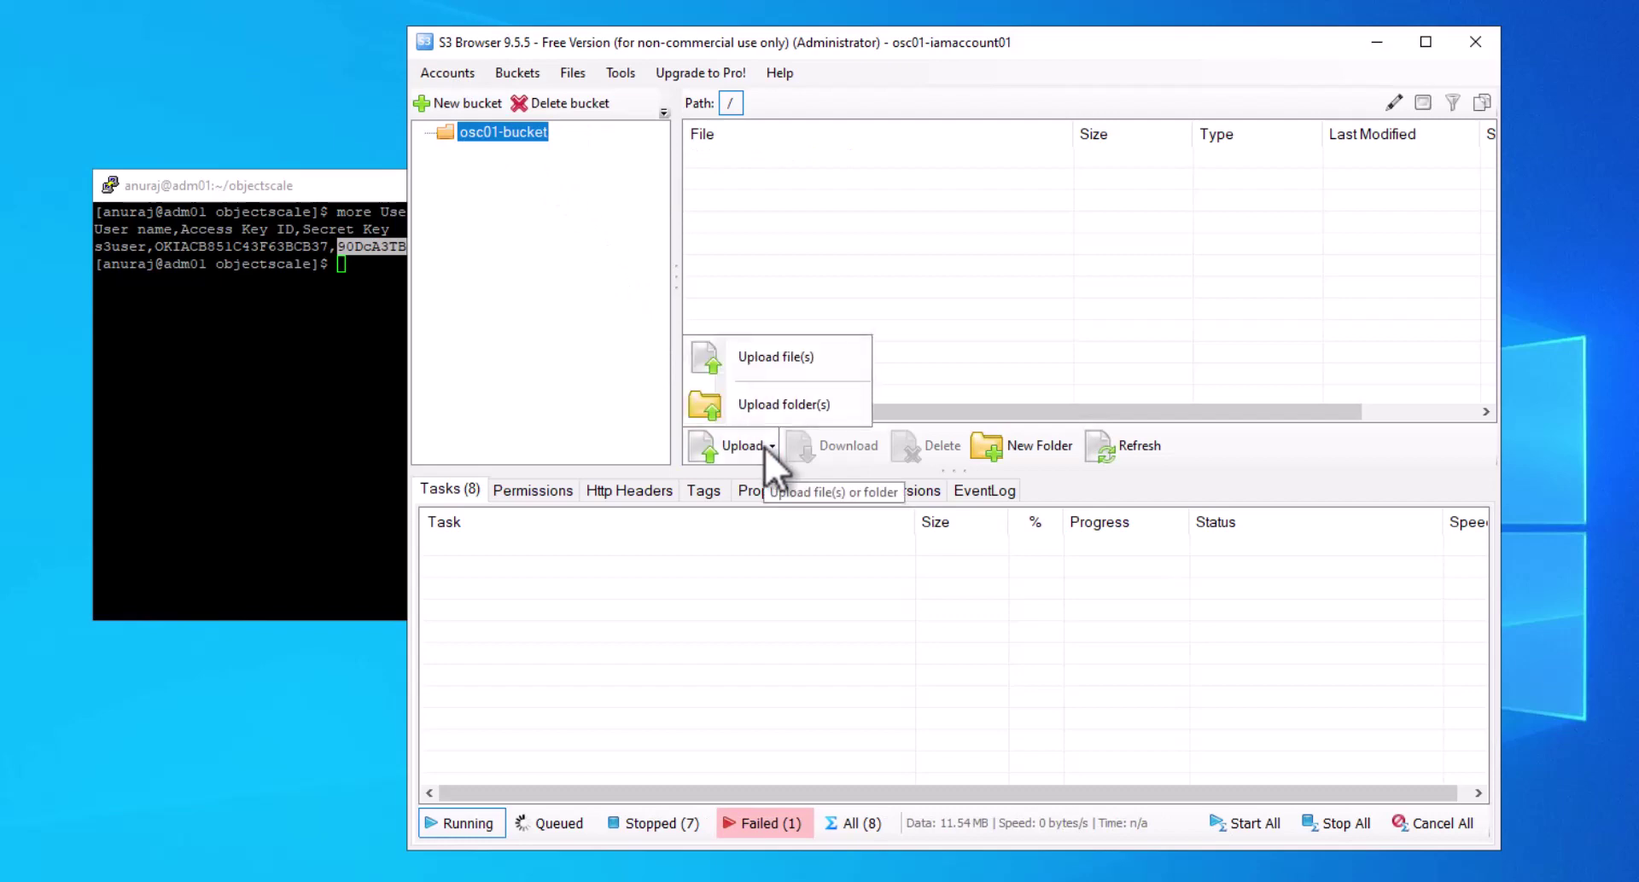
pyautogui.click(774, 359)
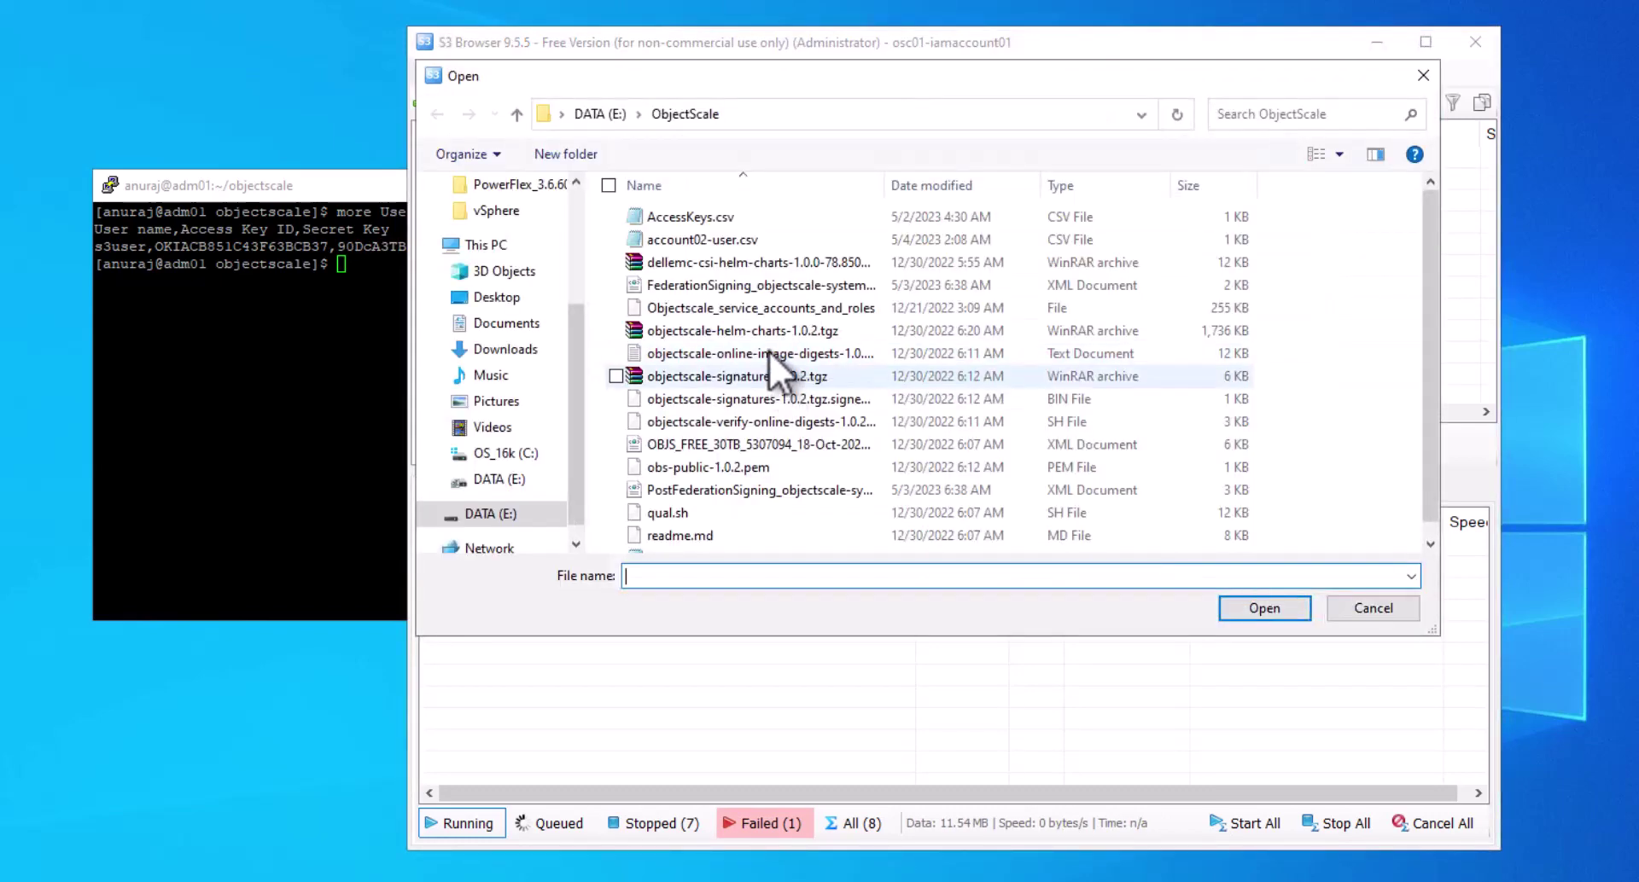
pyautogui.click(768, 335)
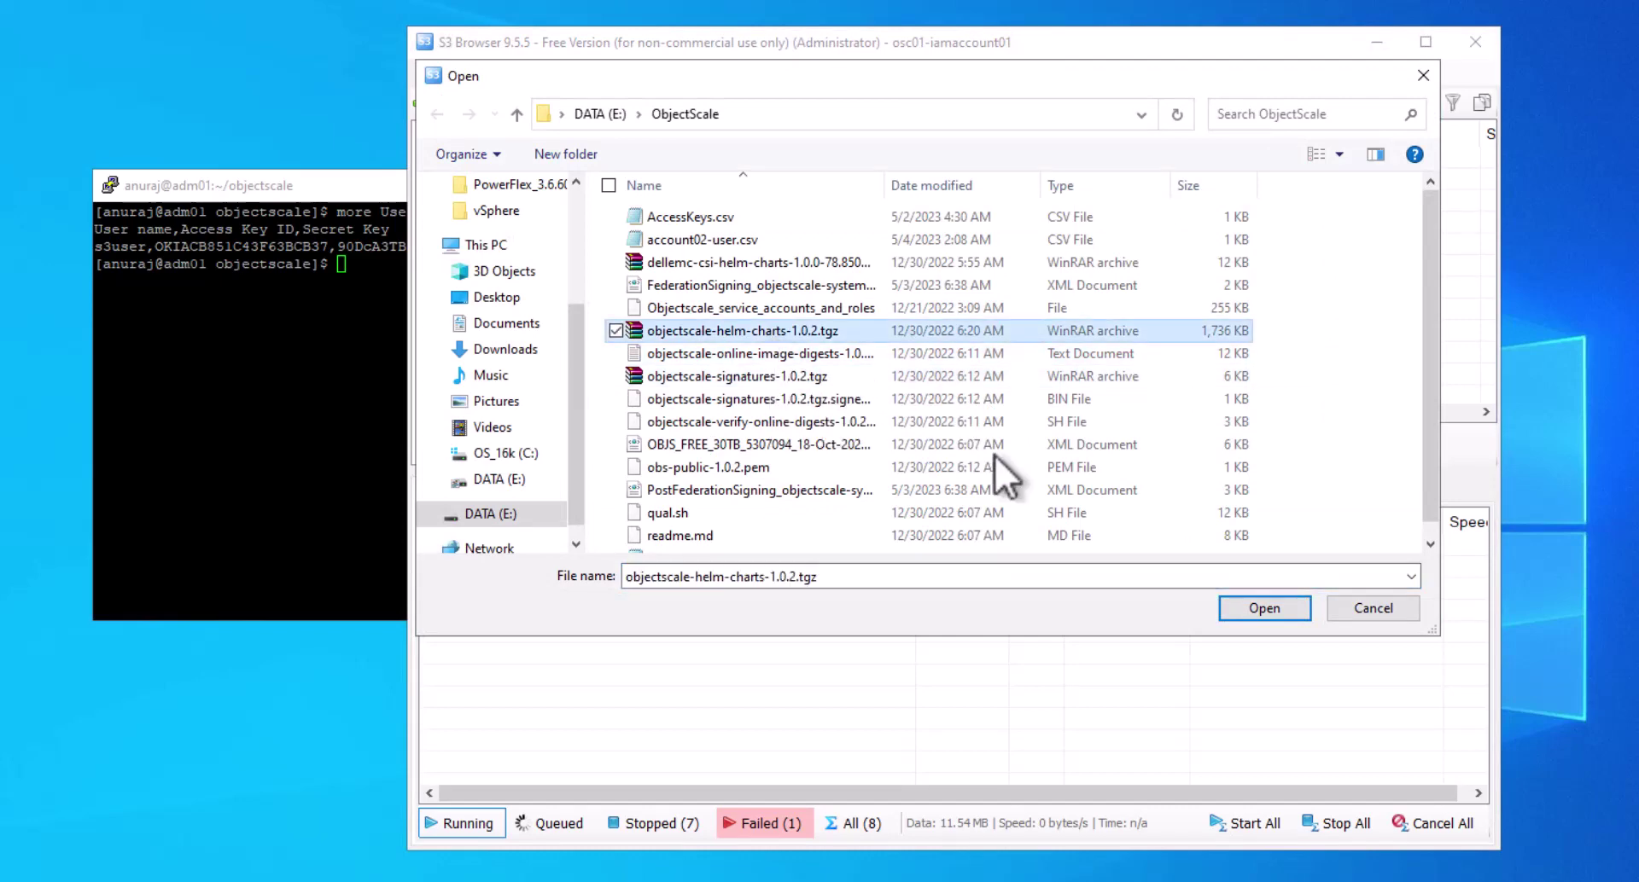
pyautogui.click(1245, 609)
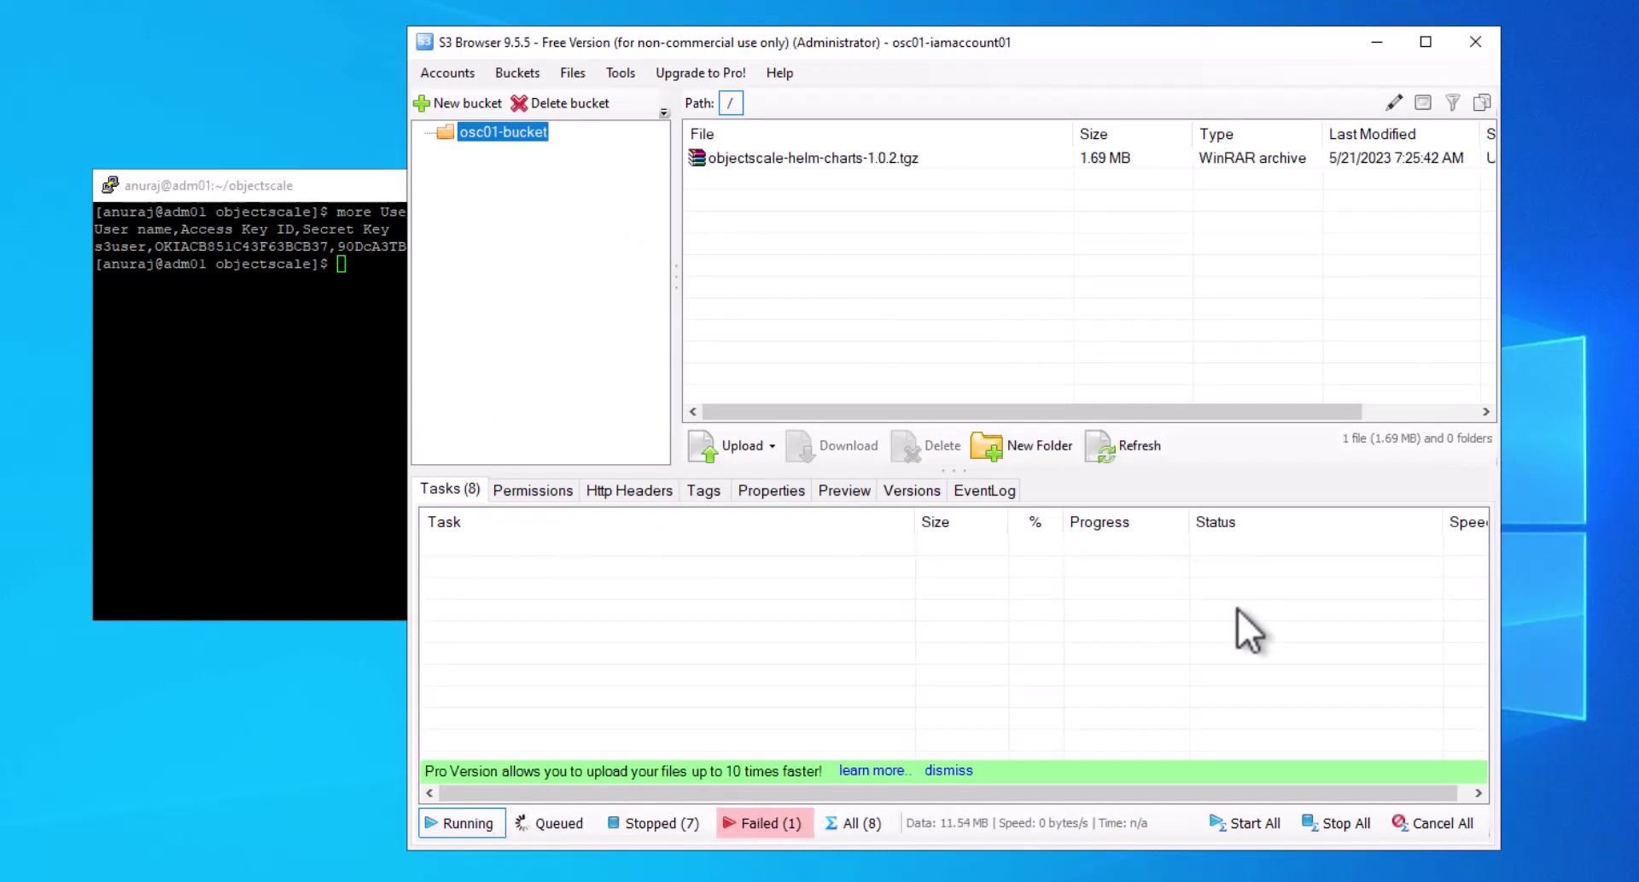
# Check the x-amz-replication-status header of objectscale-helm-charts-1.0.2.tgz in osc01-bucket, reloading the headers to get the updated status
pyautogui.click(885, 155)
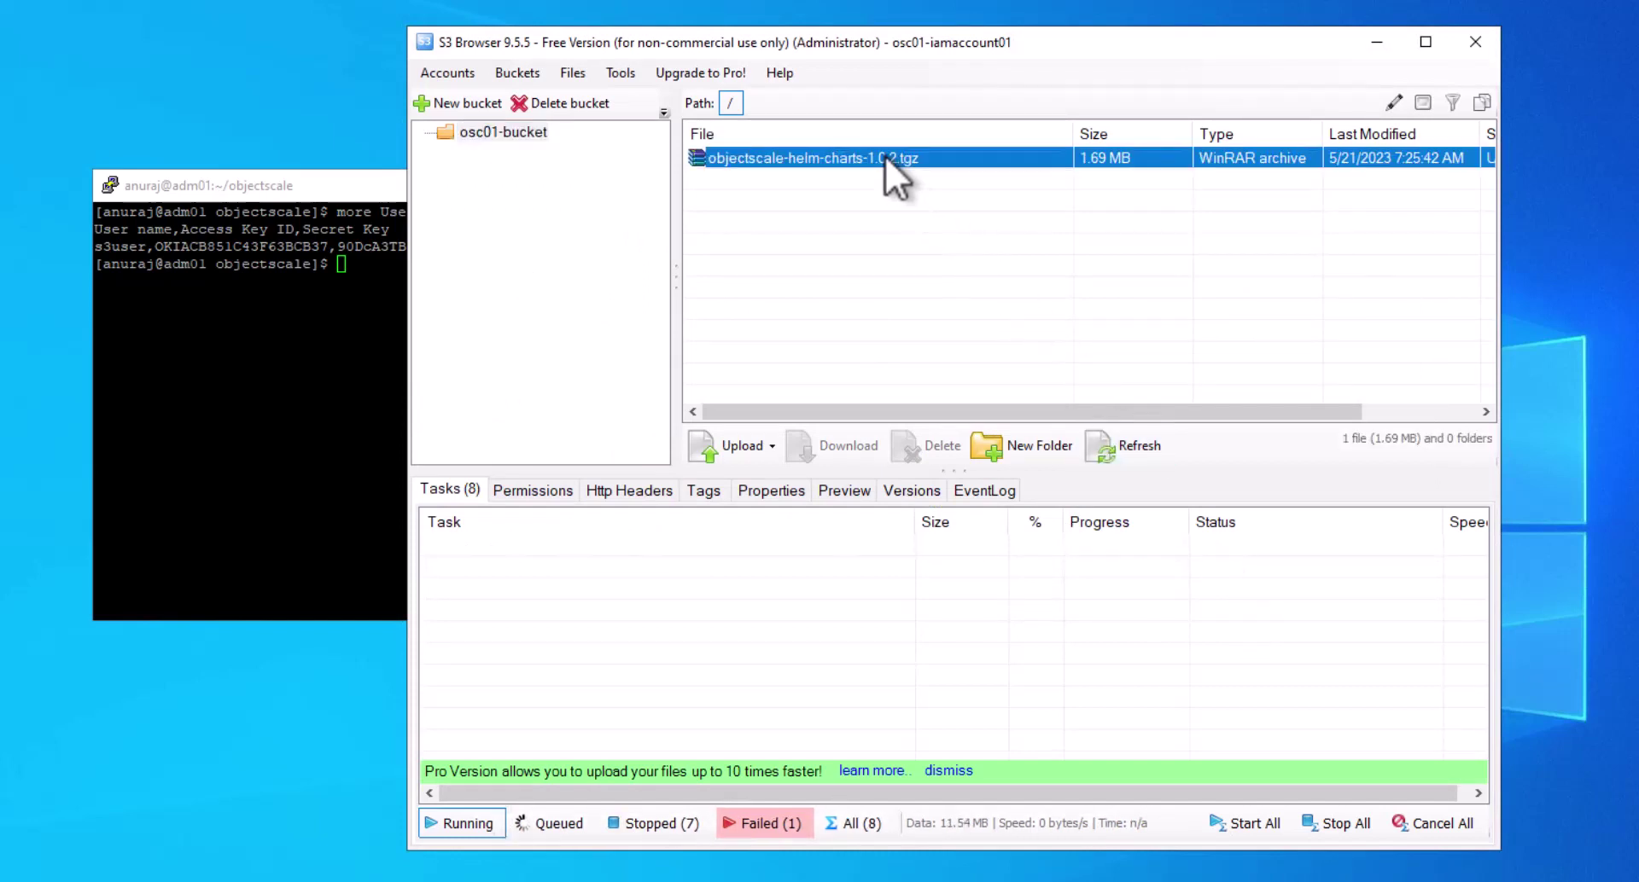
pyautogui.click(624, 494)
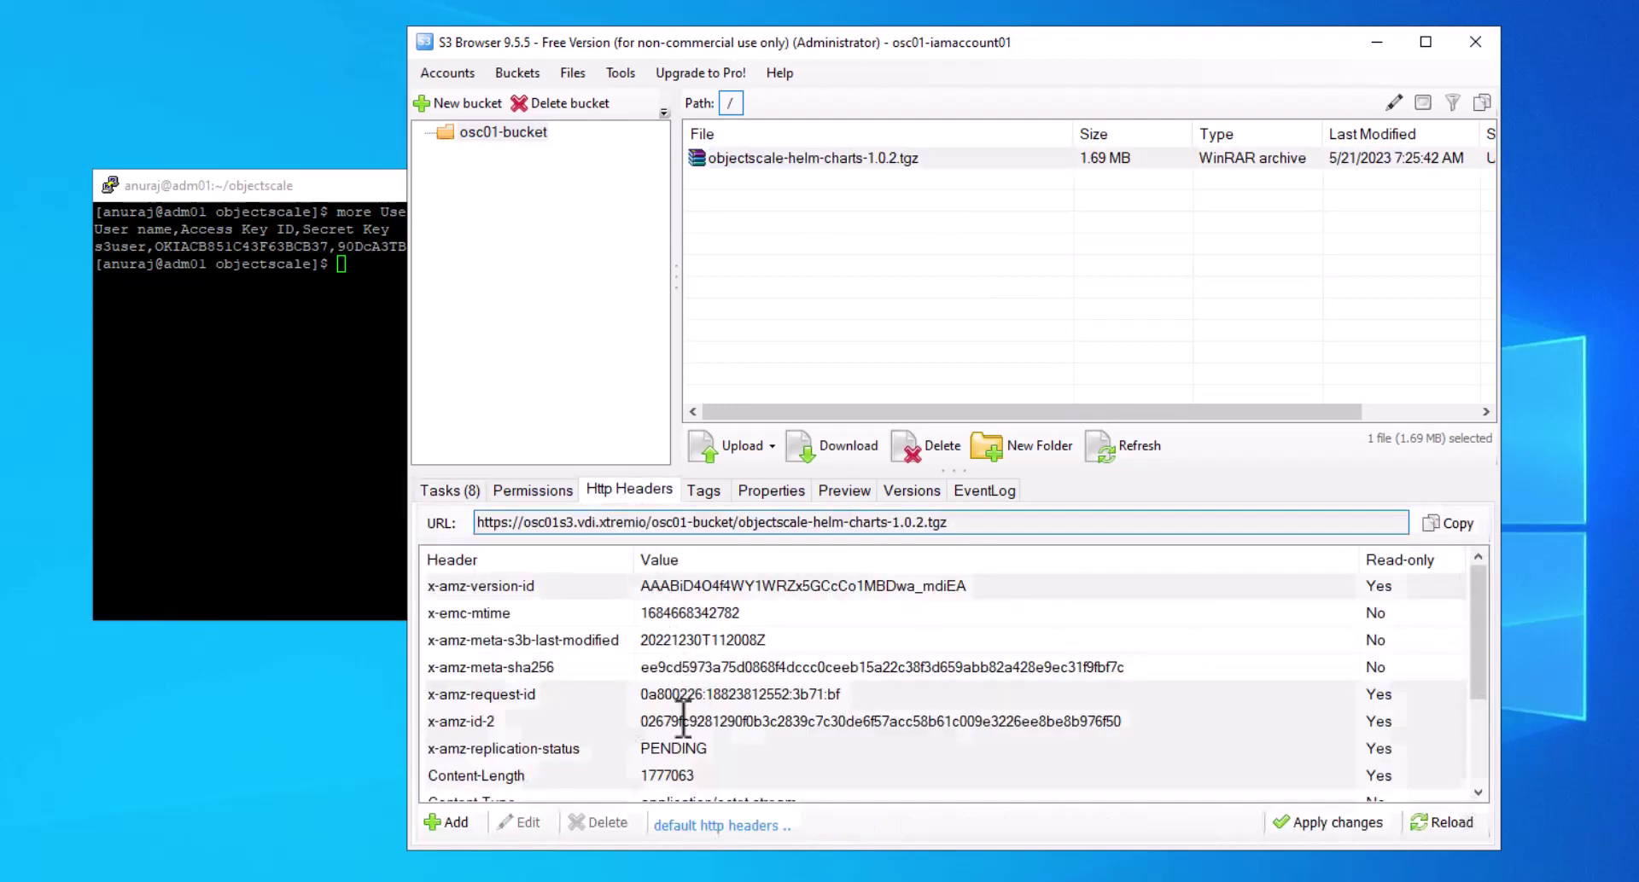
pyautogui.click(647, 750)
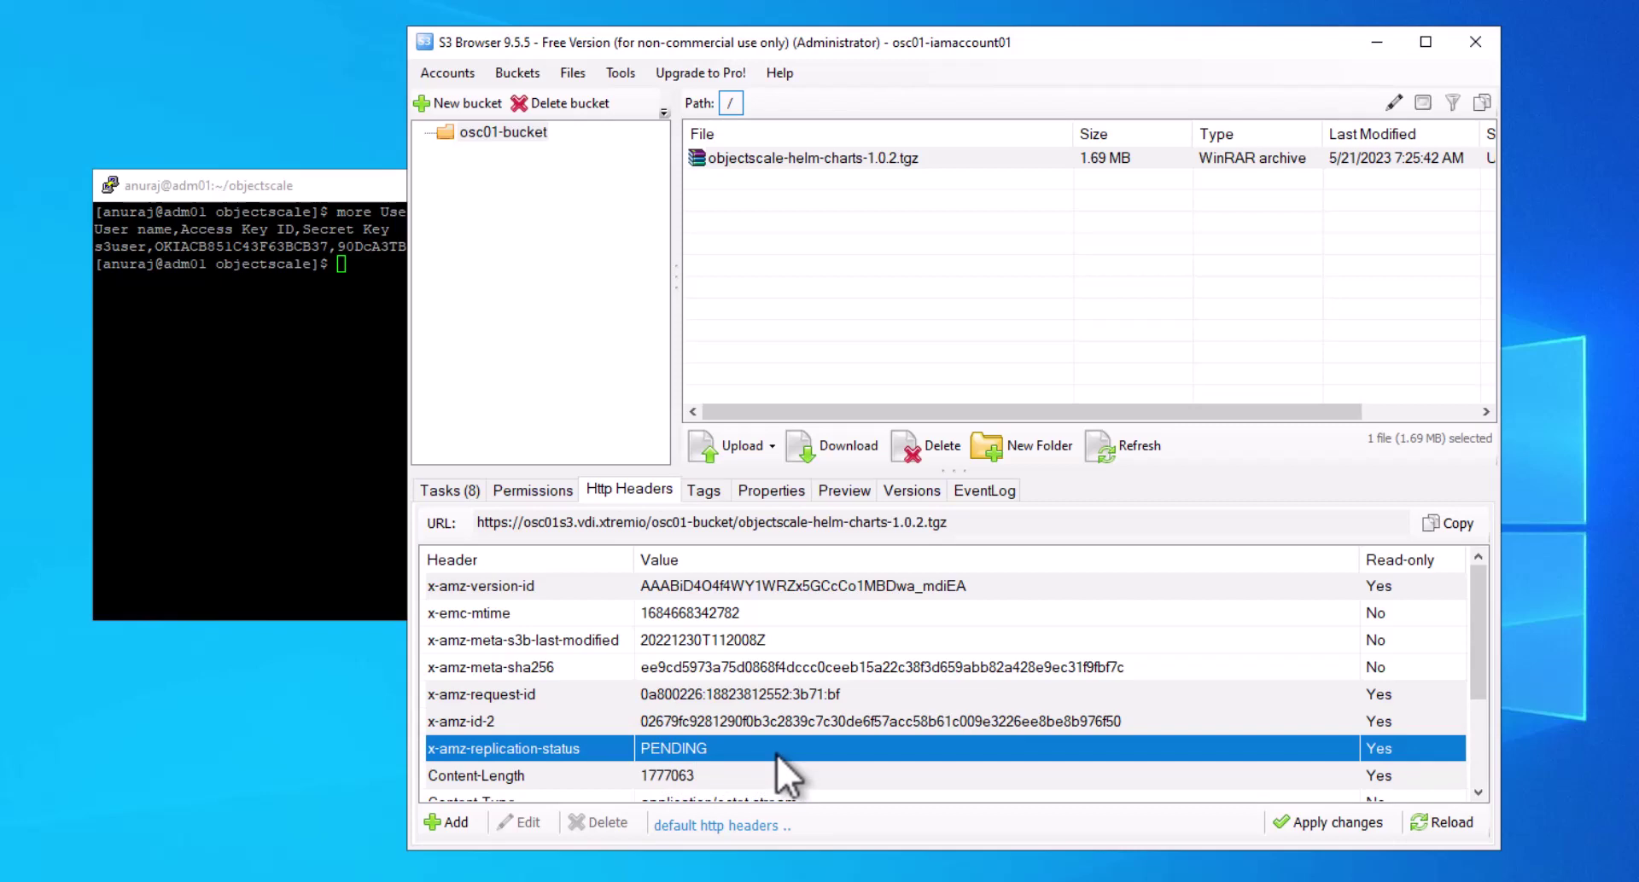
pyautogui.click(1419, 836)
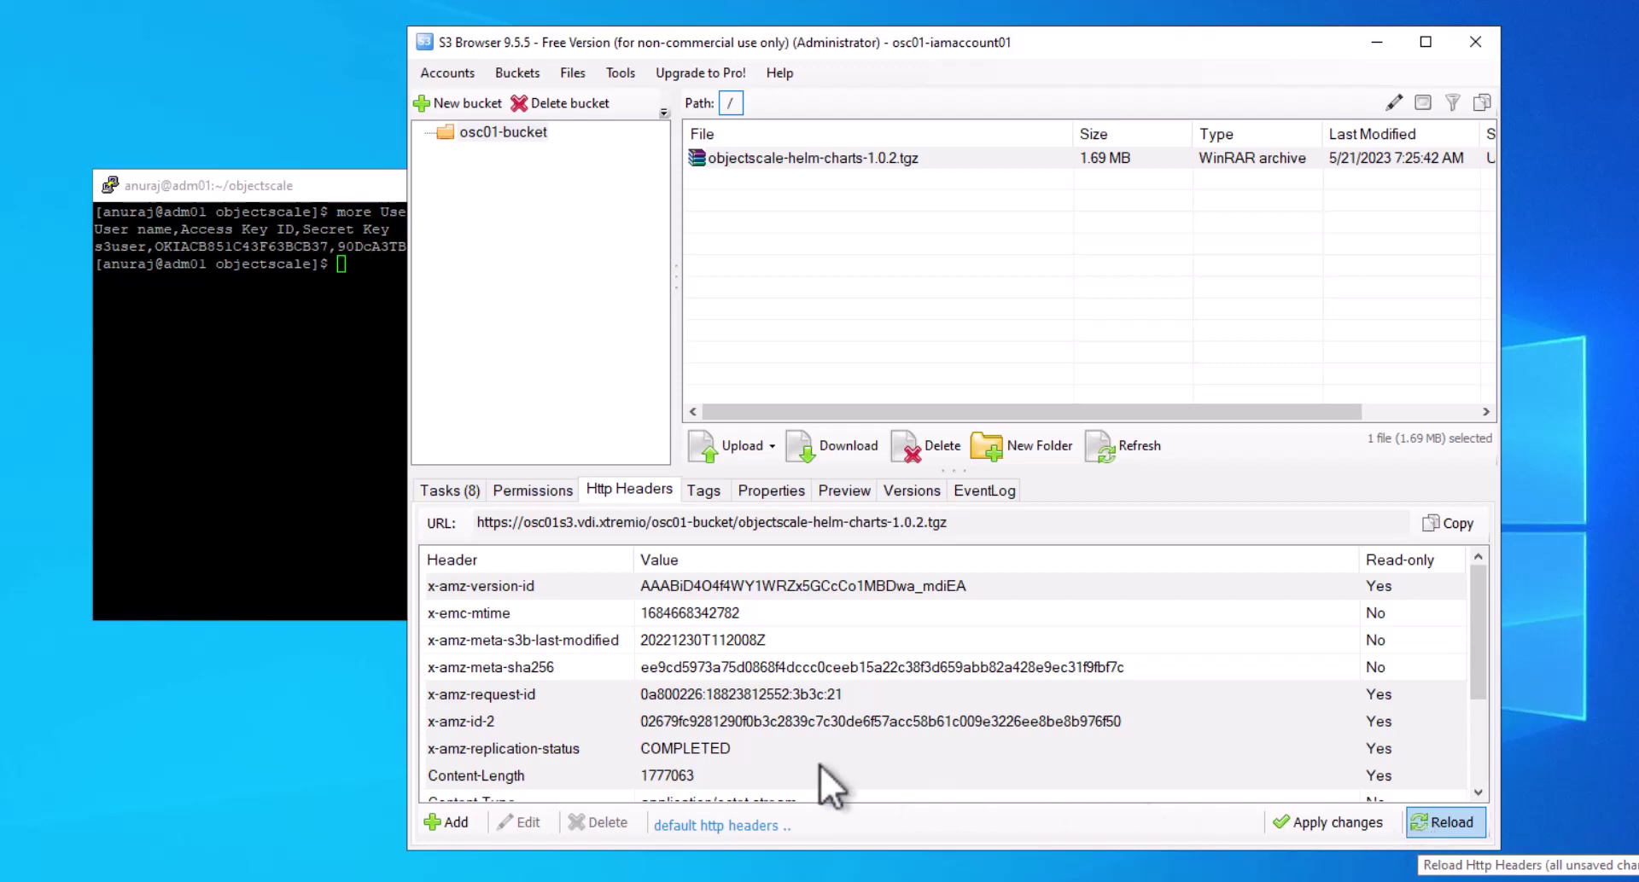
pyautogui.click(719, 750)
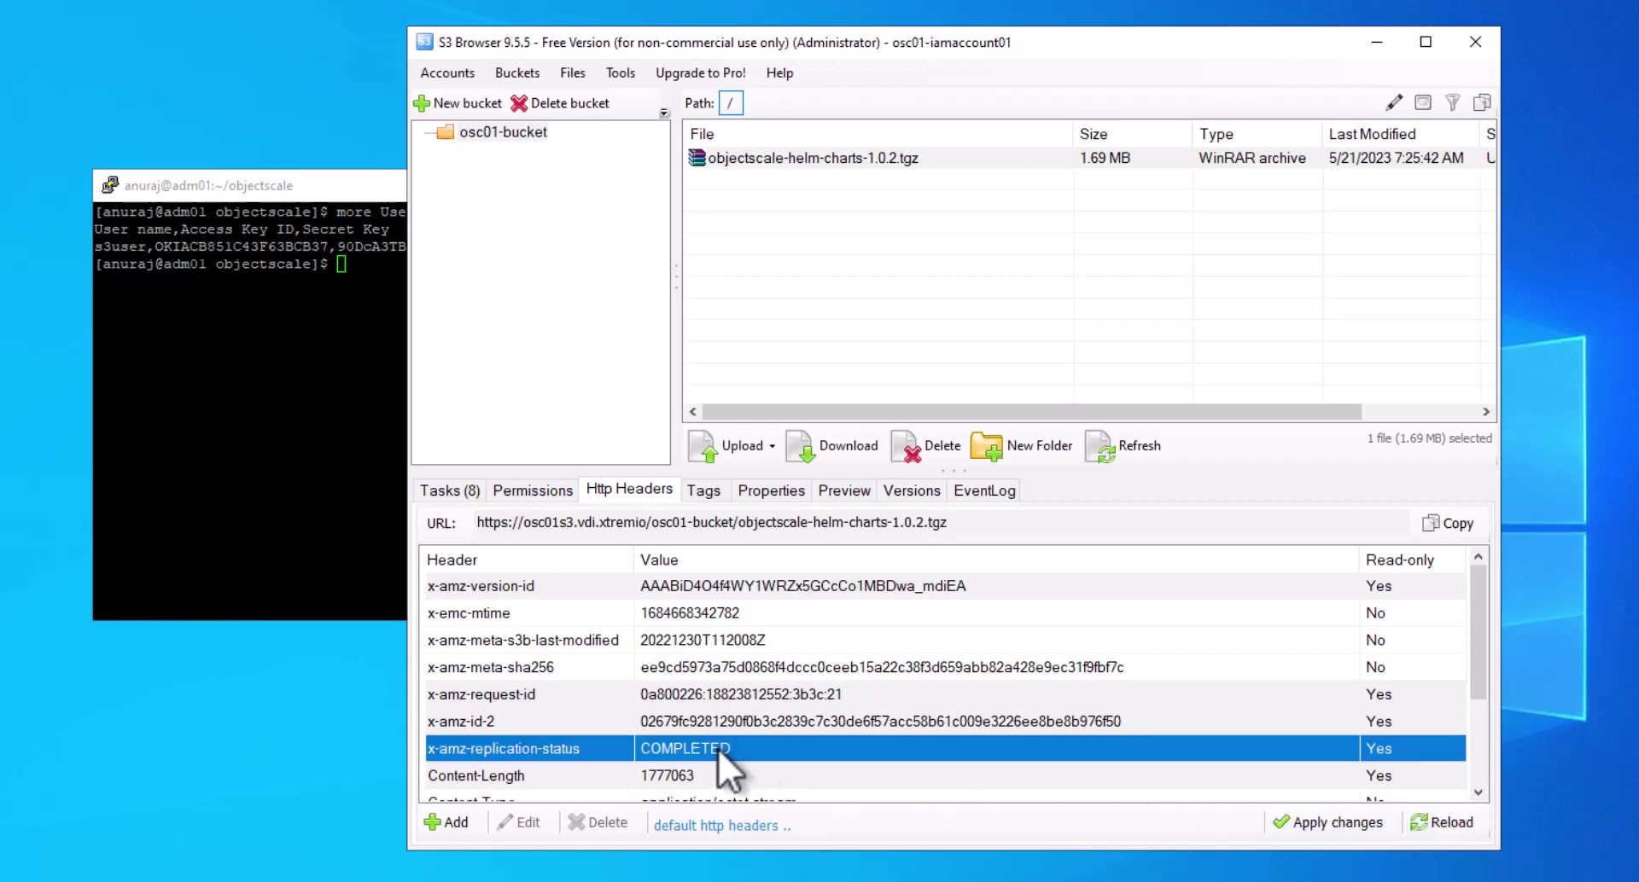
# Switch to the osc02-iamaccount01 account and check the replication status header of objectscale-helm-charts-1.0.2.tgz in osc02-bucket
pyautogui.click(457, 73)
pyautogui.click(476, 126)
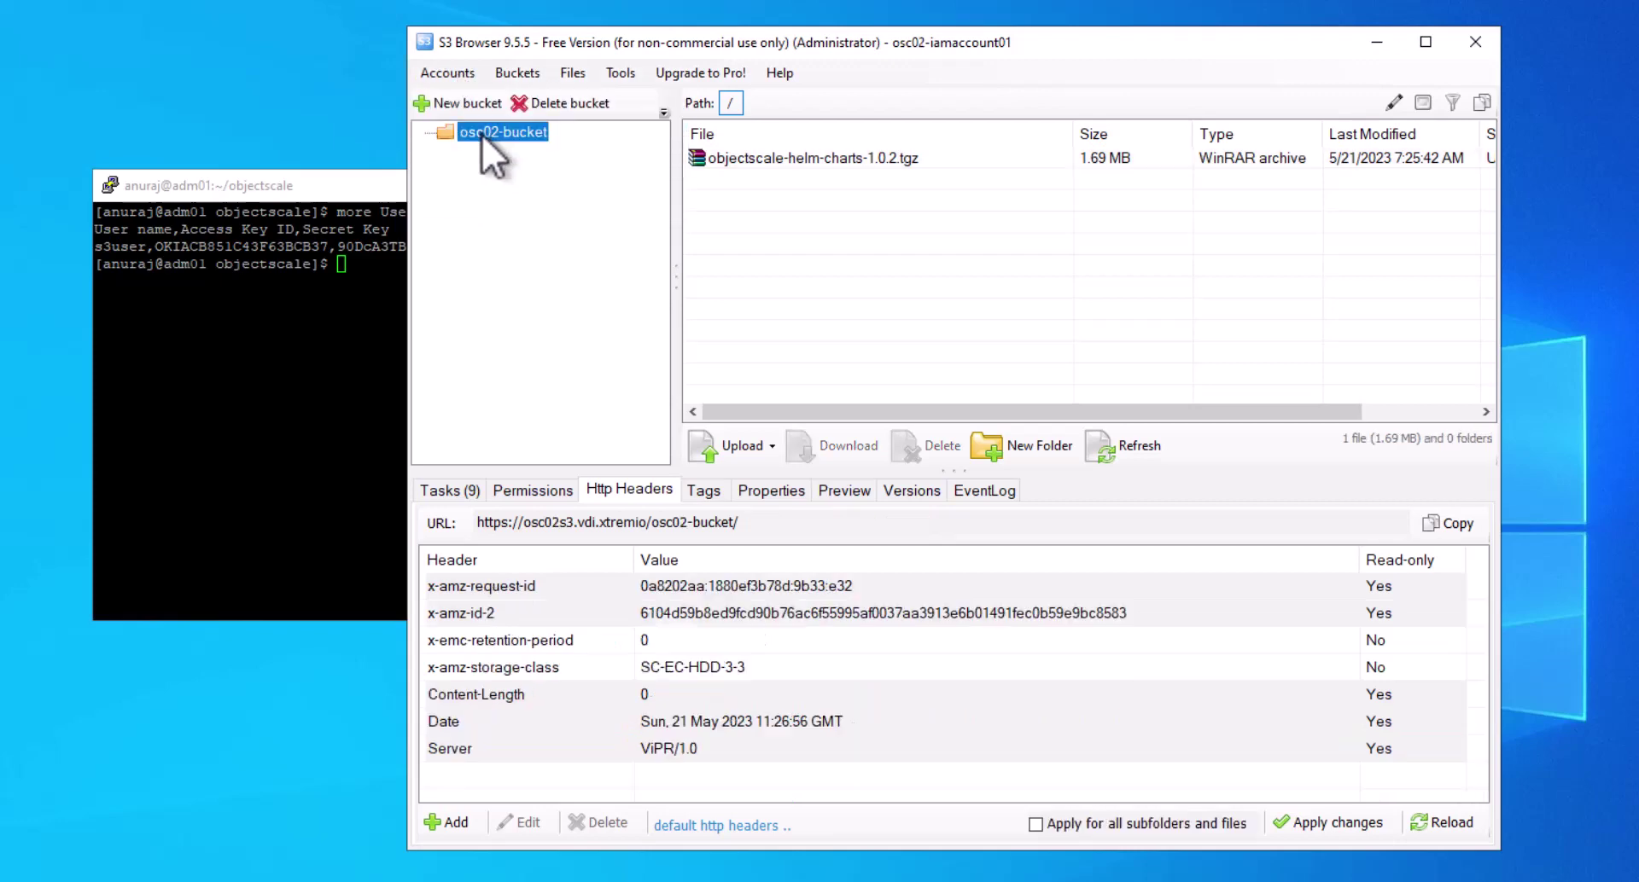
pyautogui.click(901, 163)
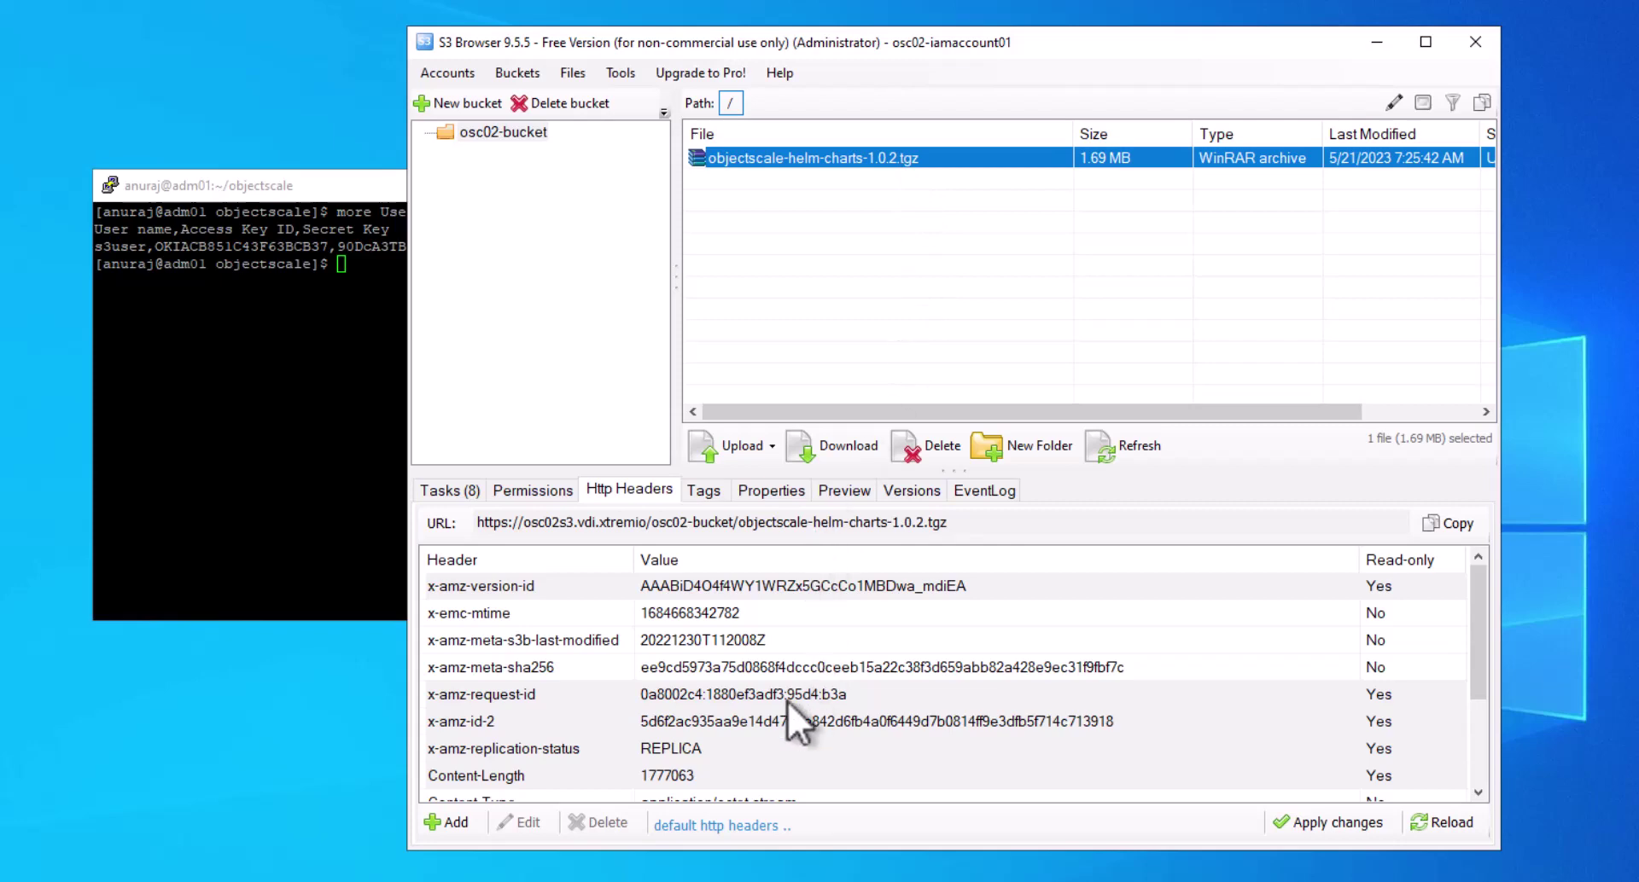
pyautogui.click(665, 750)
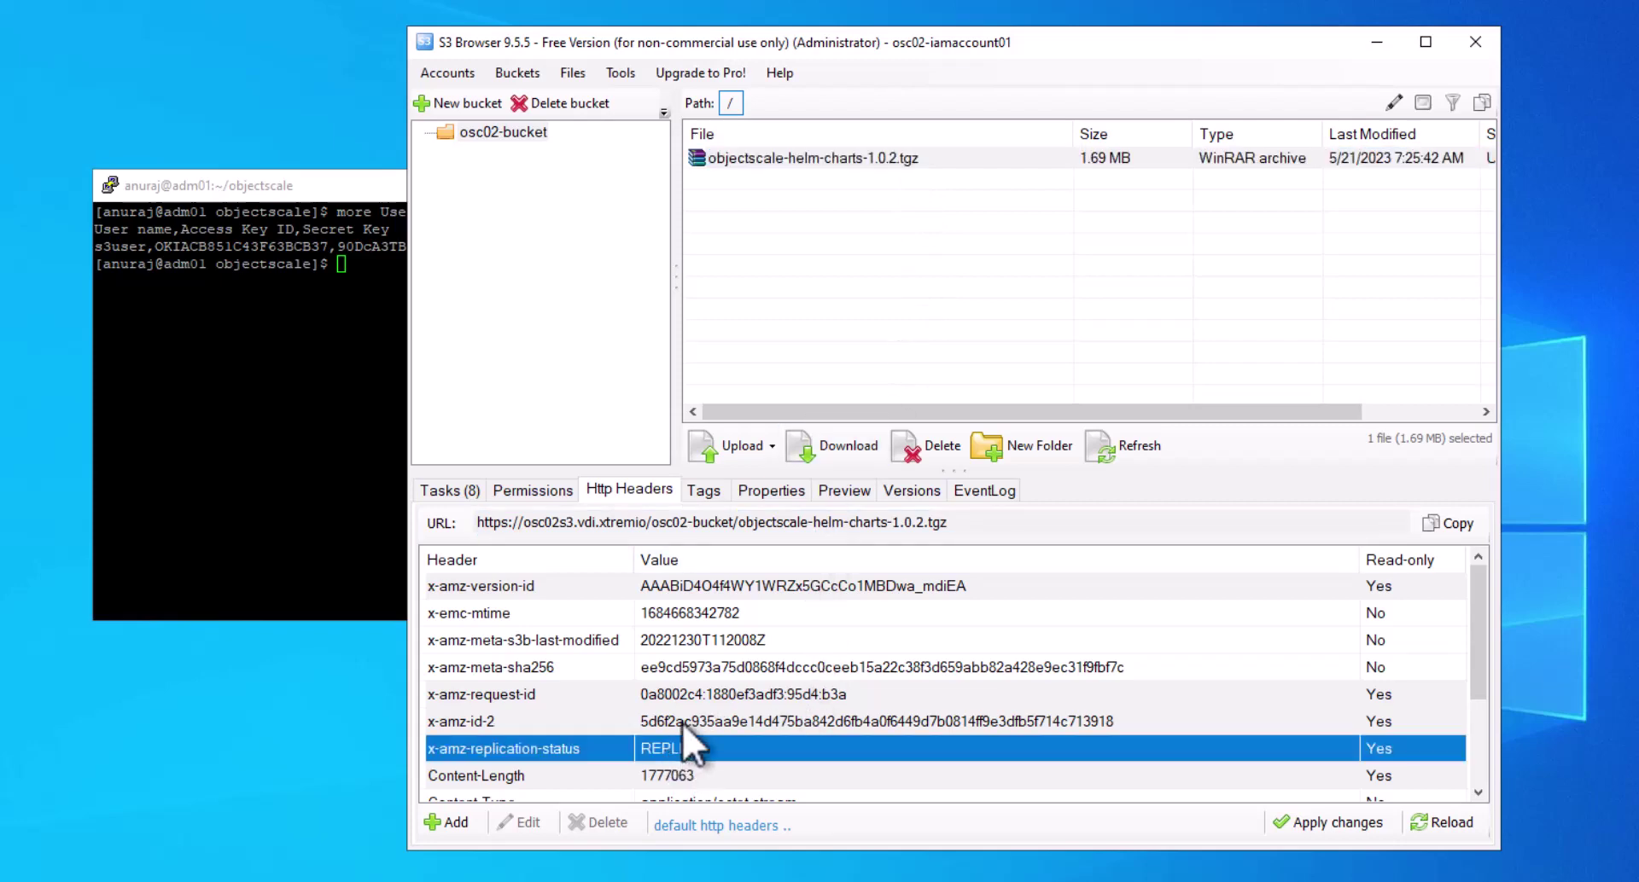
# Upload objectscale-signatures-1.0.2.tgz to osc02-bucket and view its transfer tasks
pyautogui.click(770, 446)
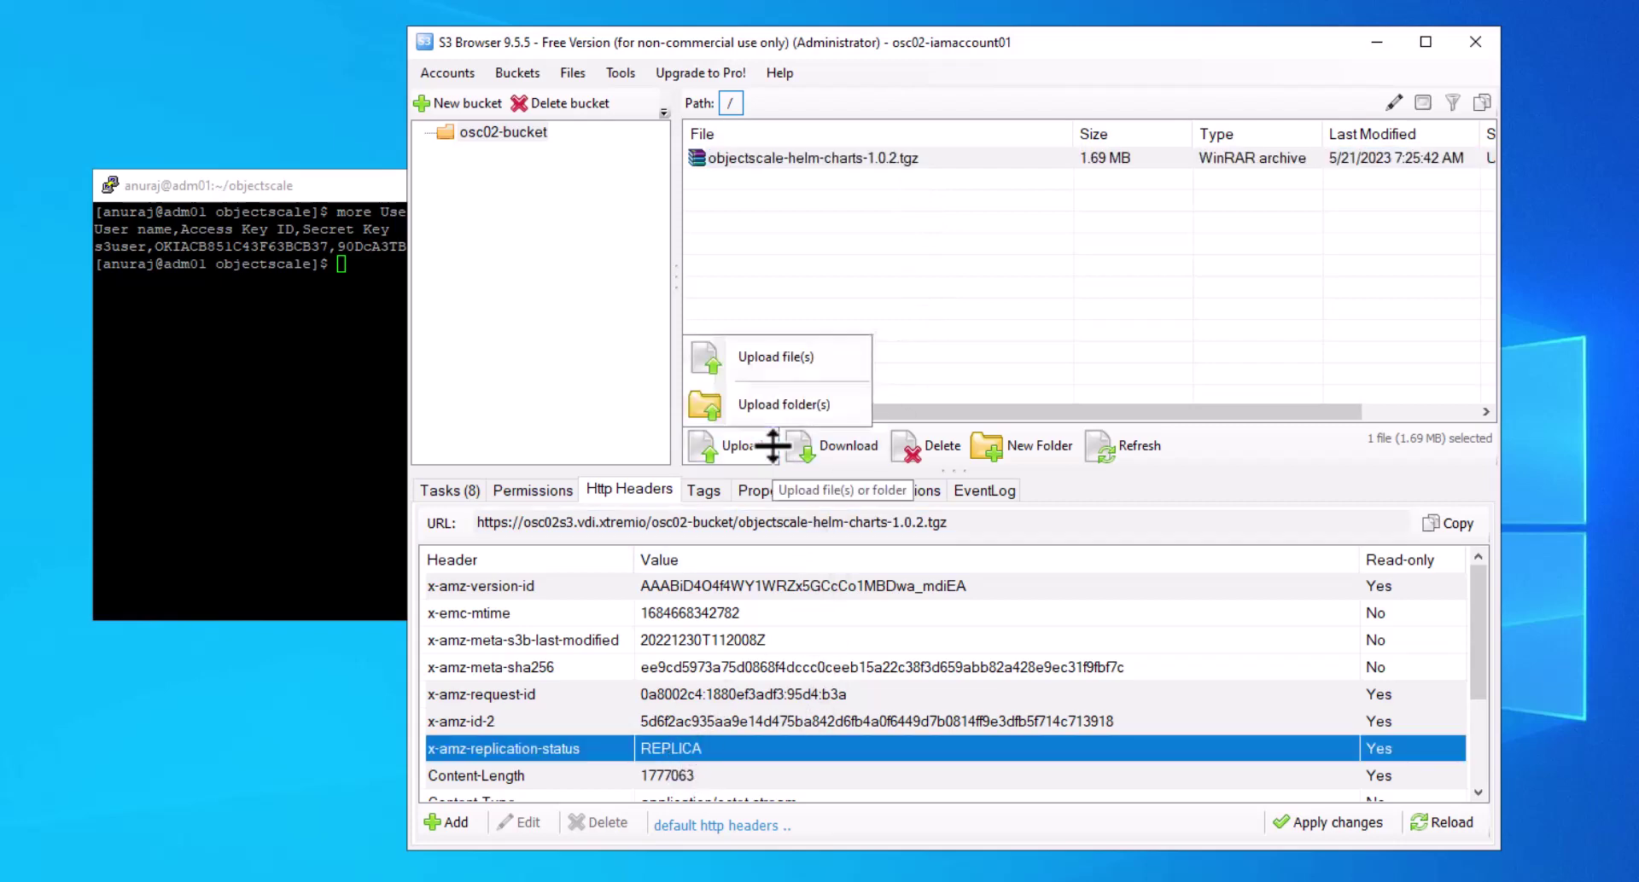
pyautogui.click(778, 359)
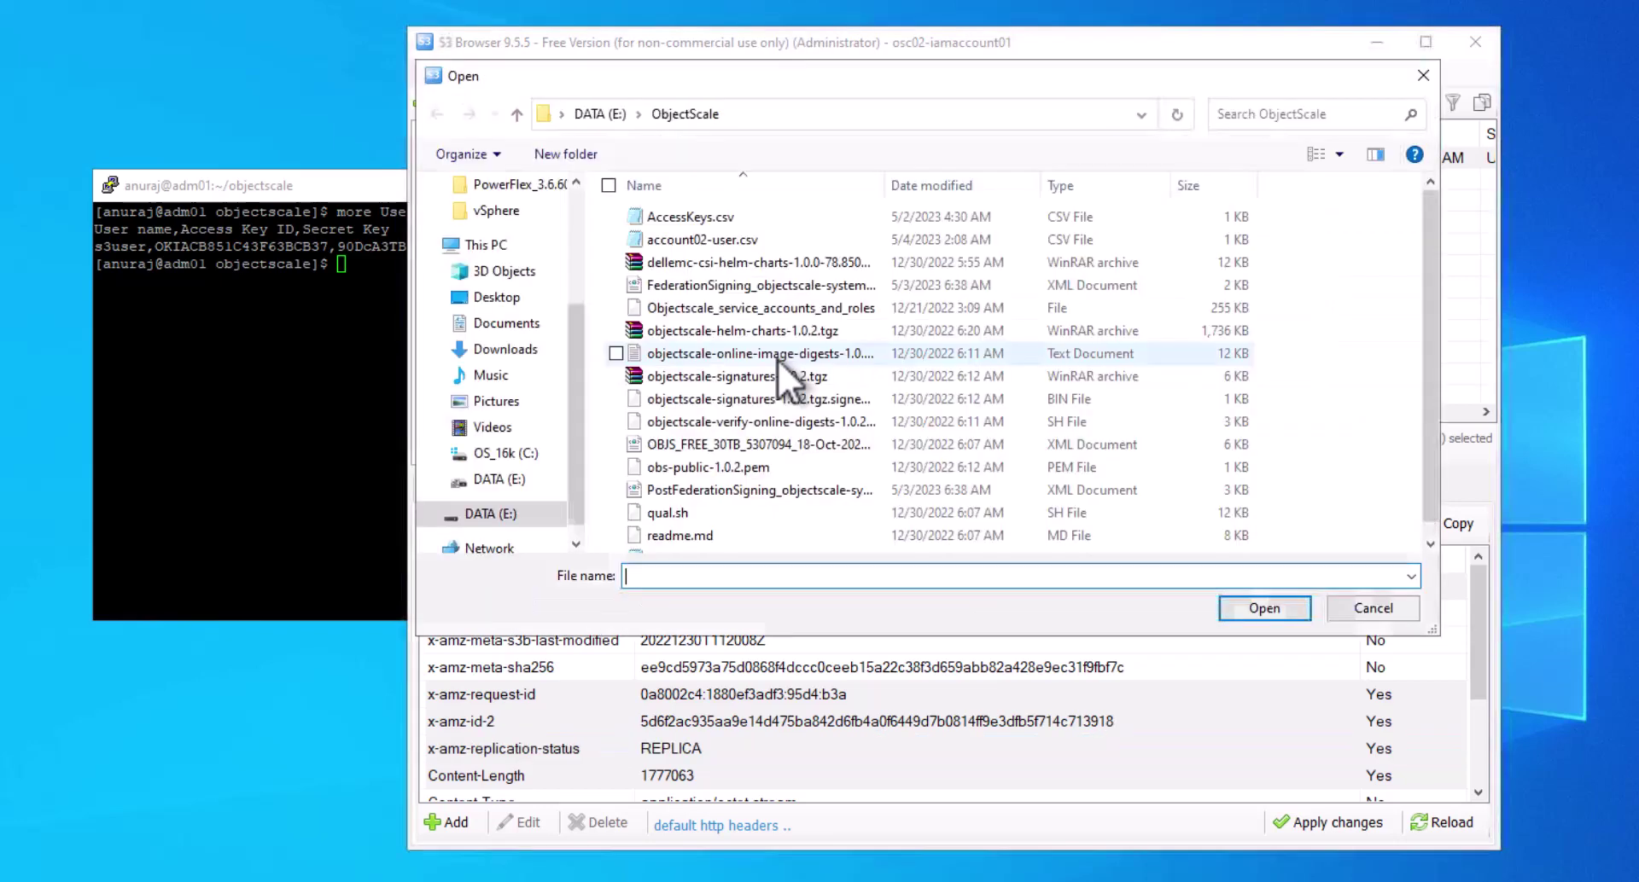
pyautogui.click(775, 377)
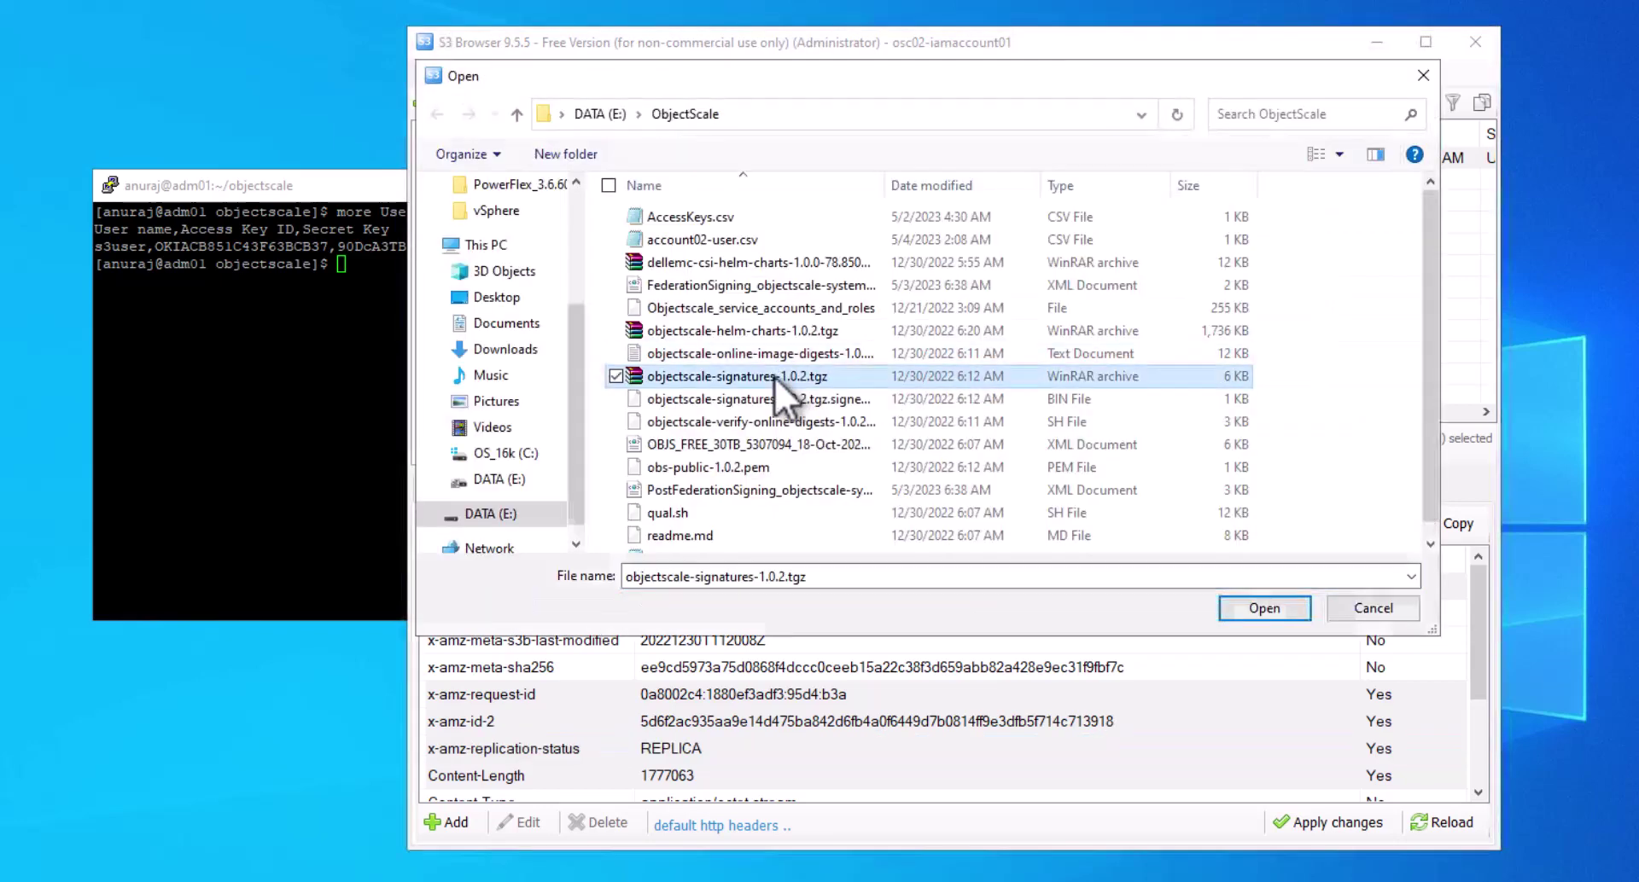
pyautogui.click(1248, 607)
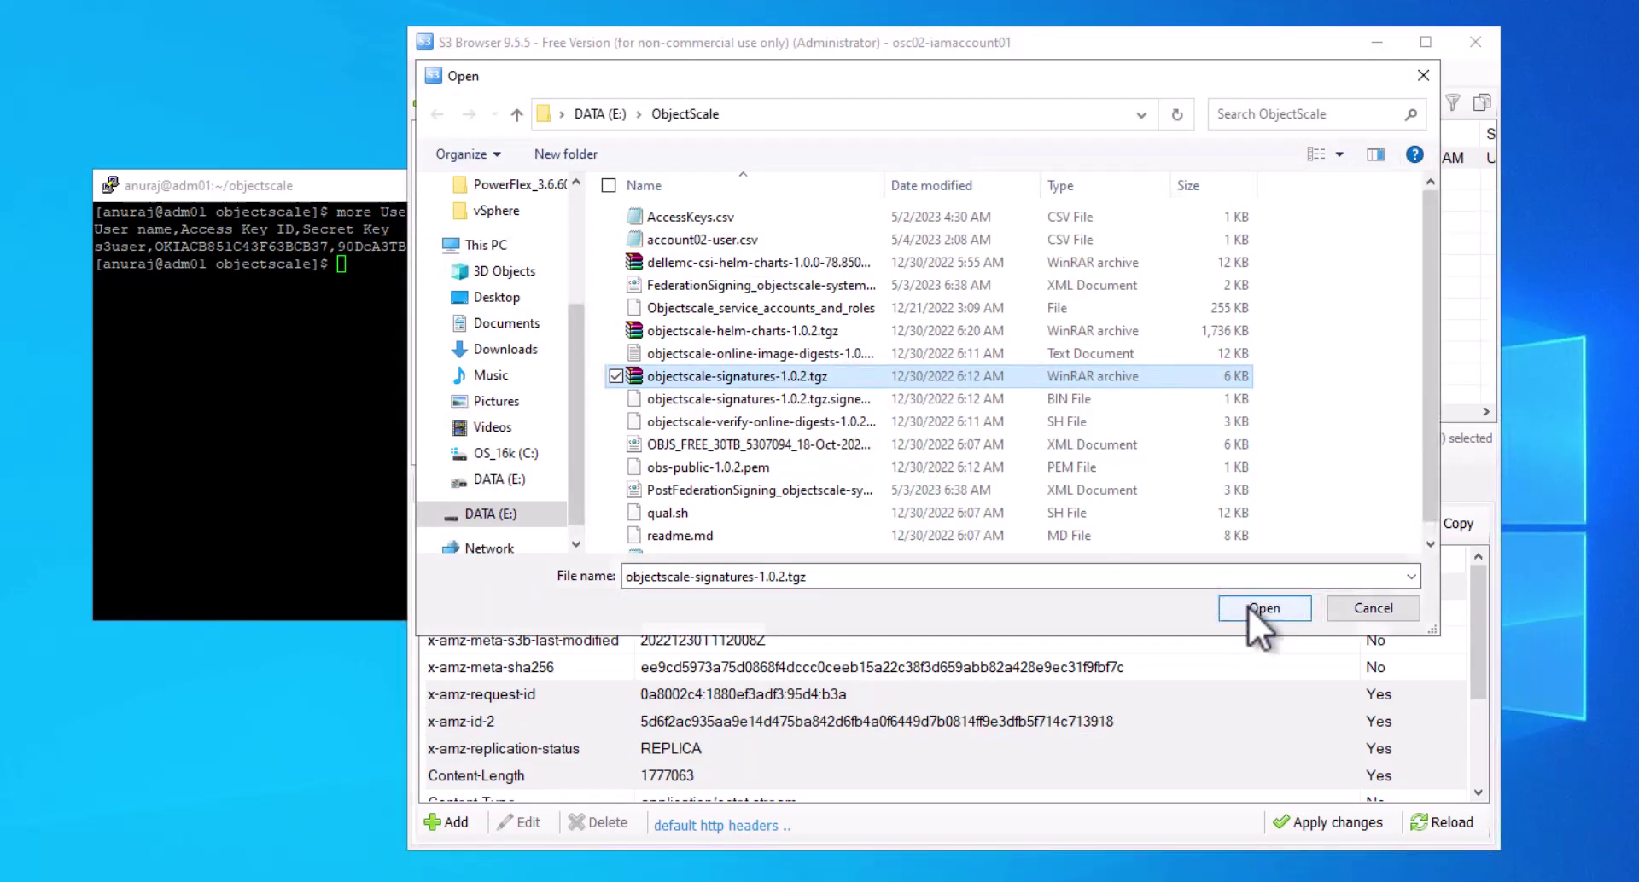
pyautogui.click(458, 493)
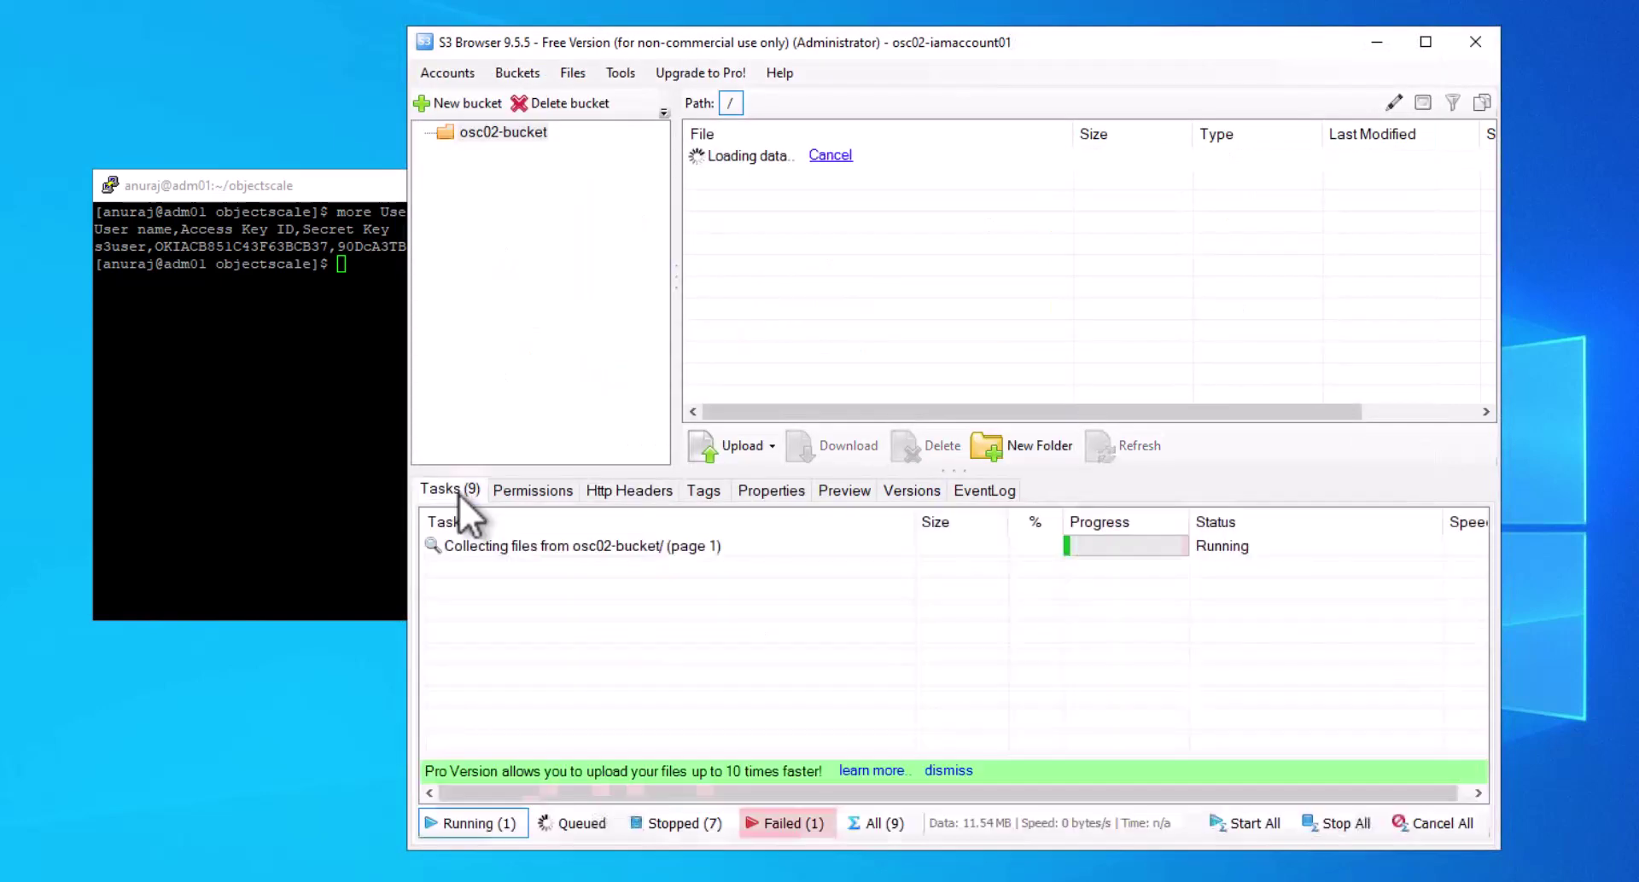
# Check the x-amz-replication-status header of objectscale-signatures-1.0.2.tgz in osc02-bucket, reloading the headers to get the updated status
pyautogui.click(865, 180)
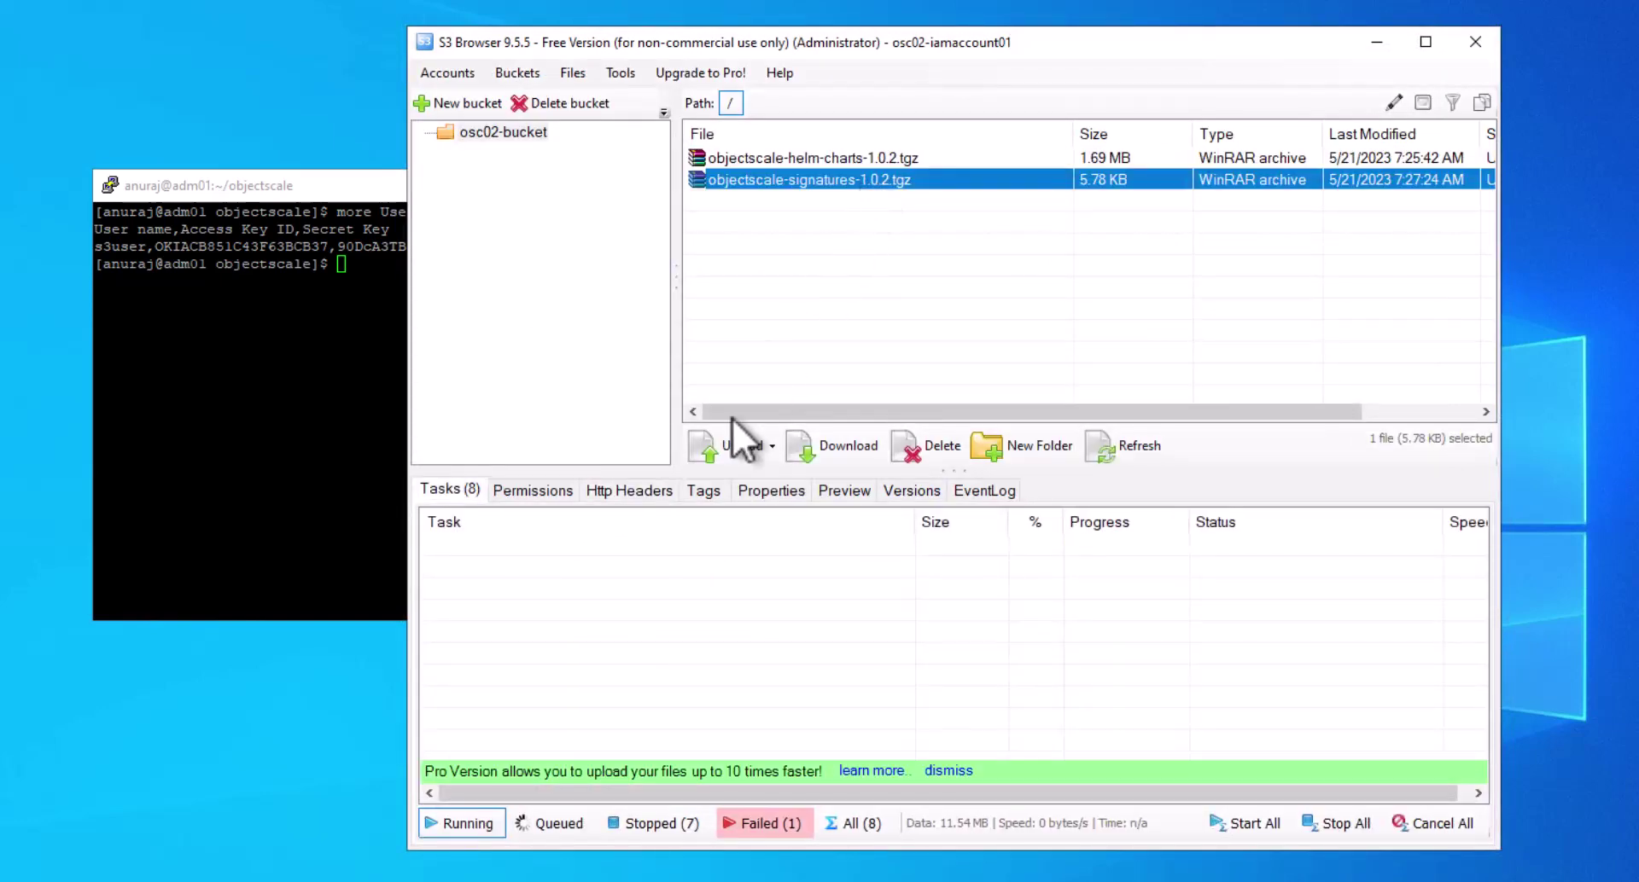
pyautogui.click(632, 492)
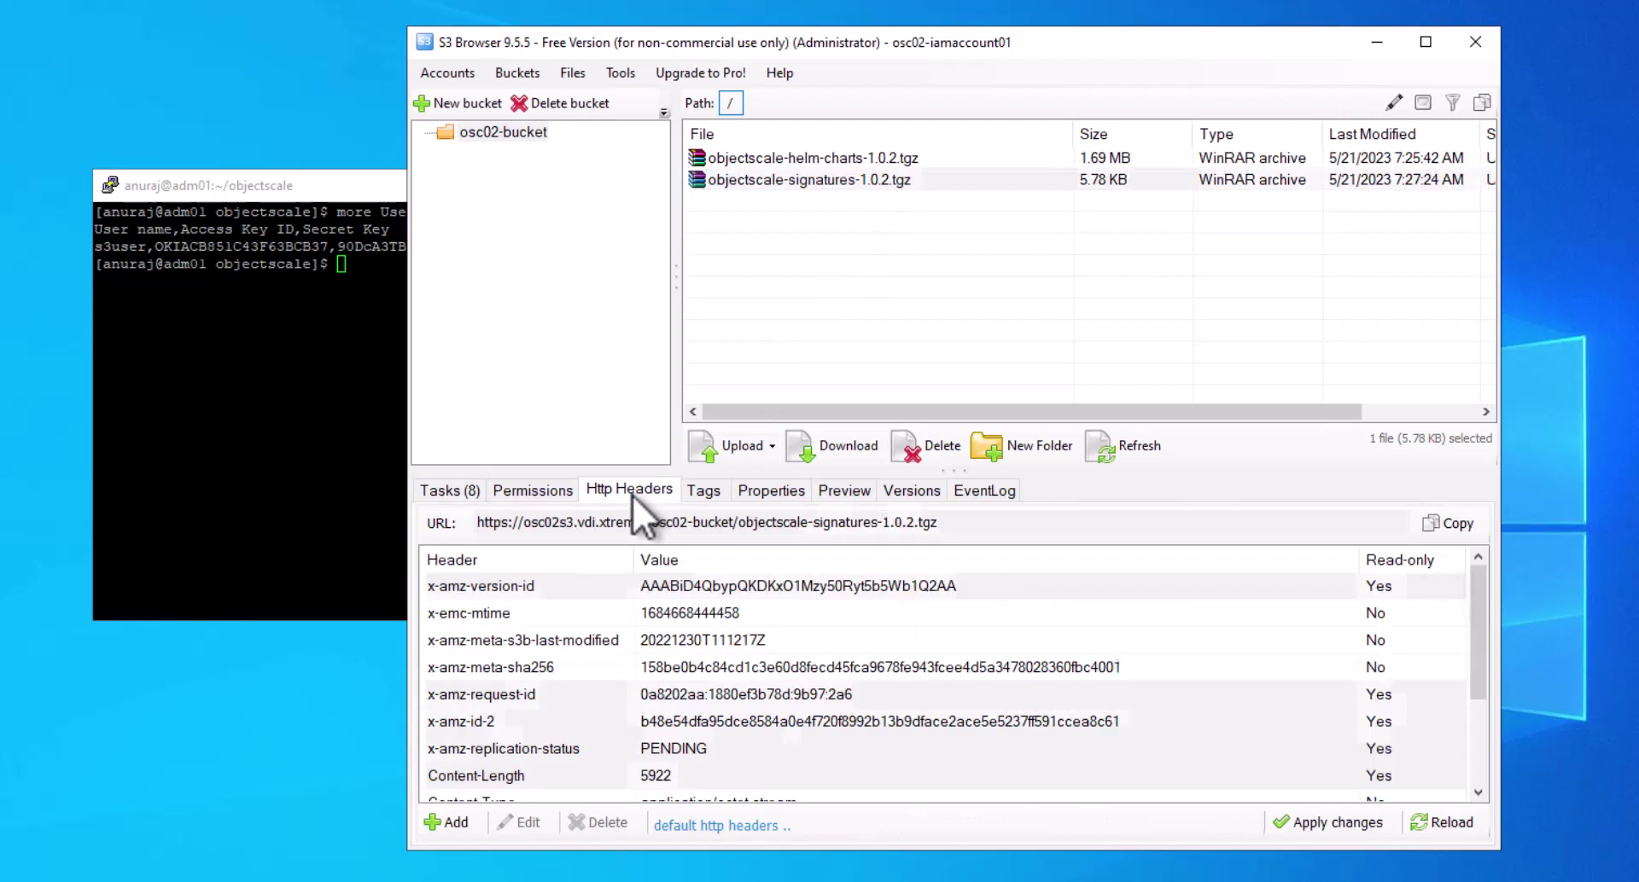
pyautogui.click(673, 748)
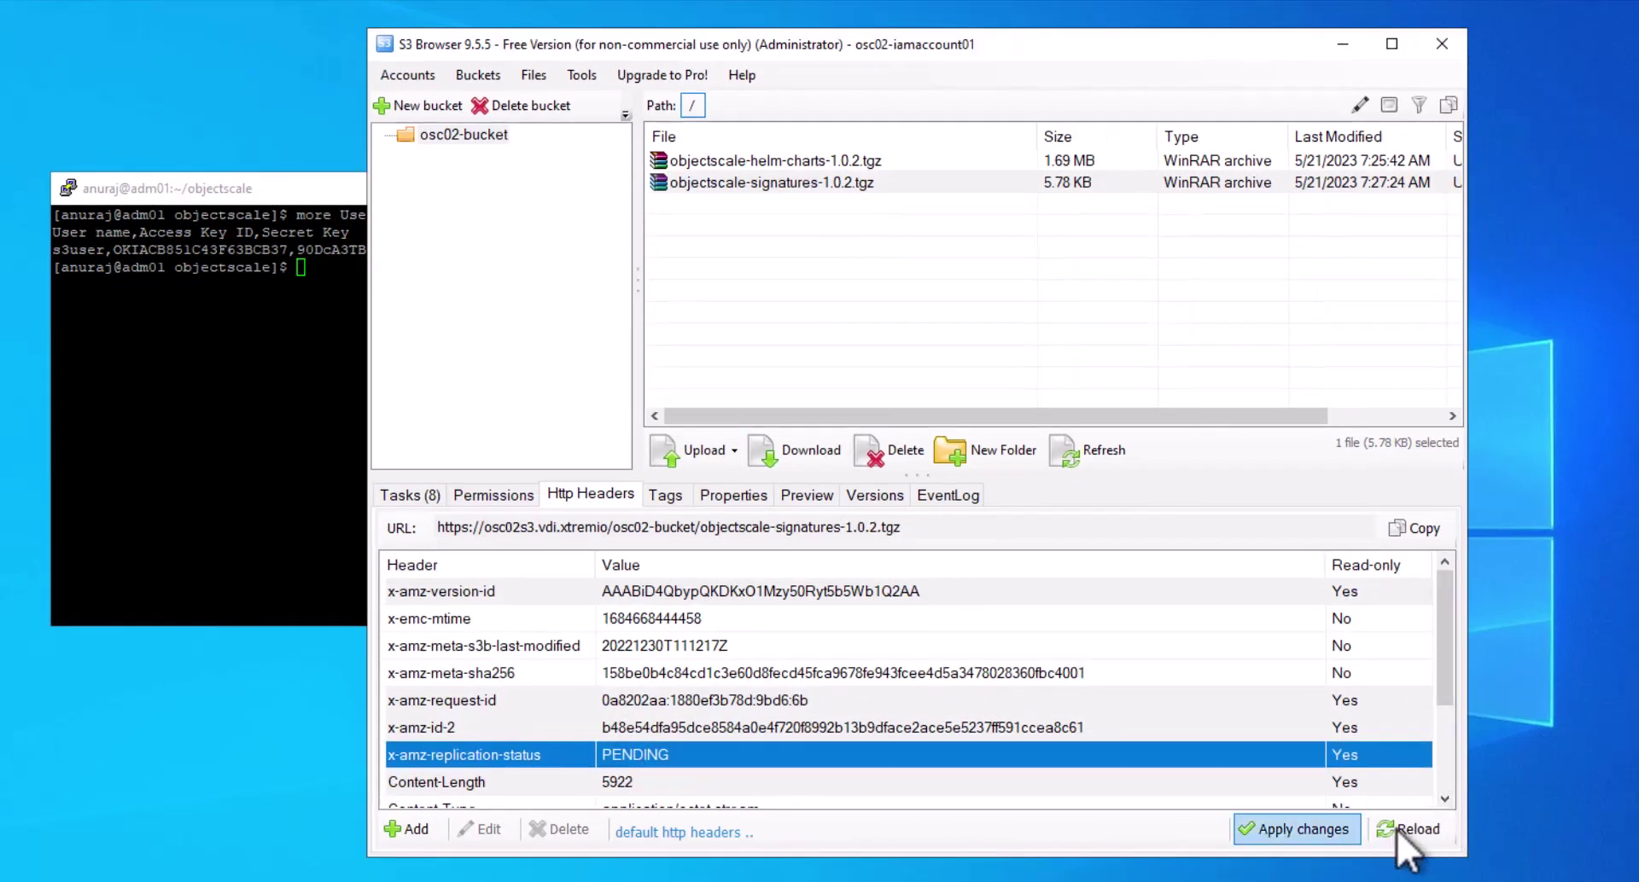
pyautogui.click(1408, 828)
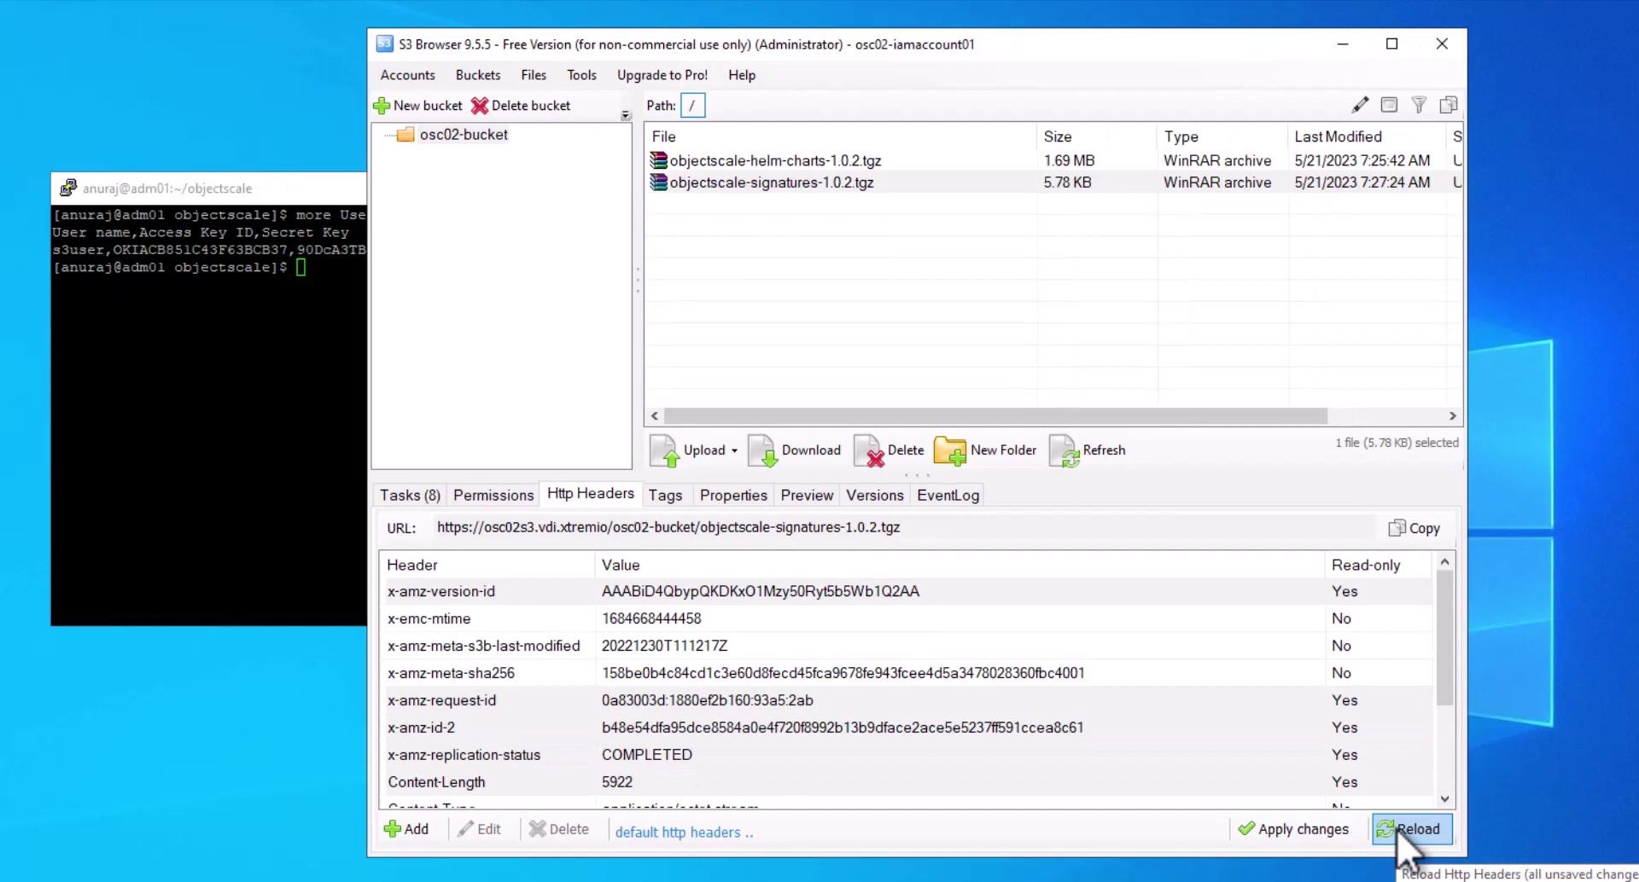
pyautogui.click(629, 754)
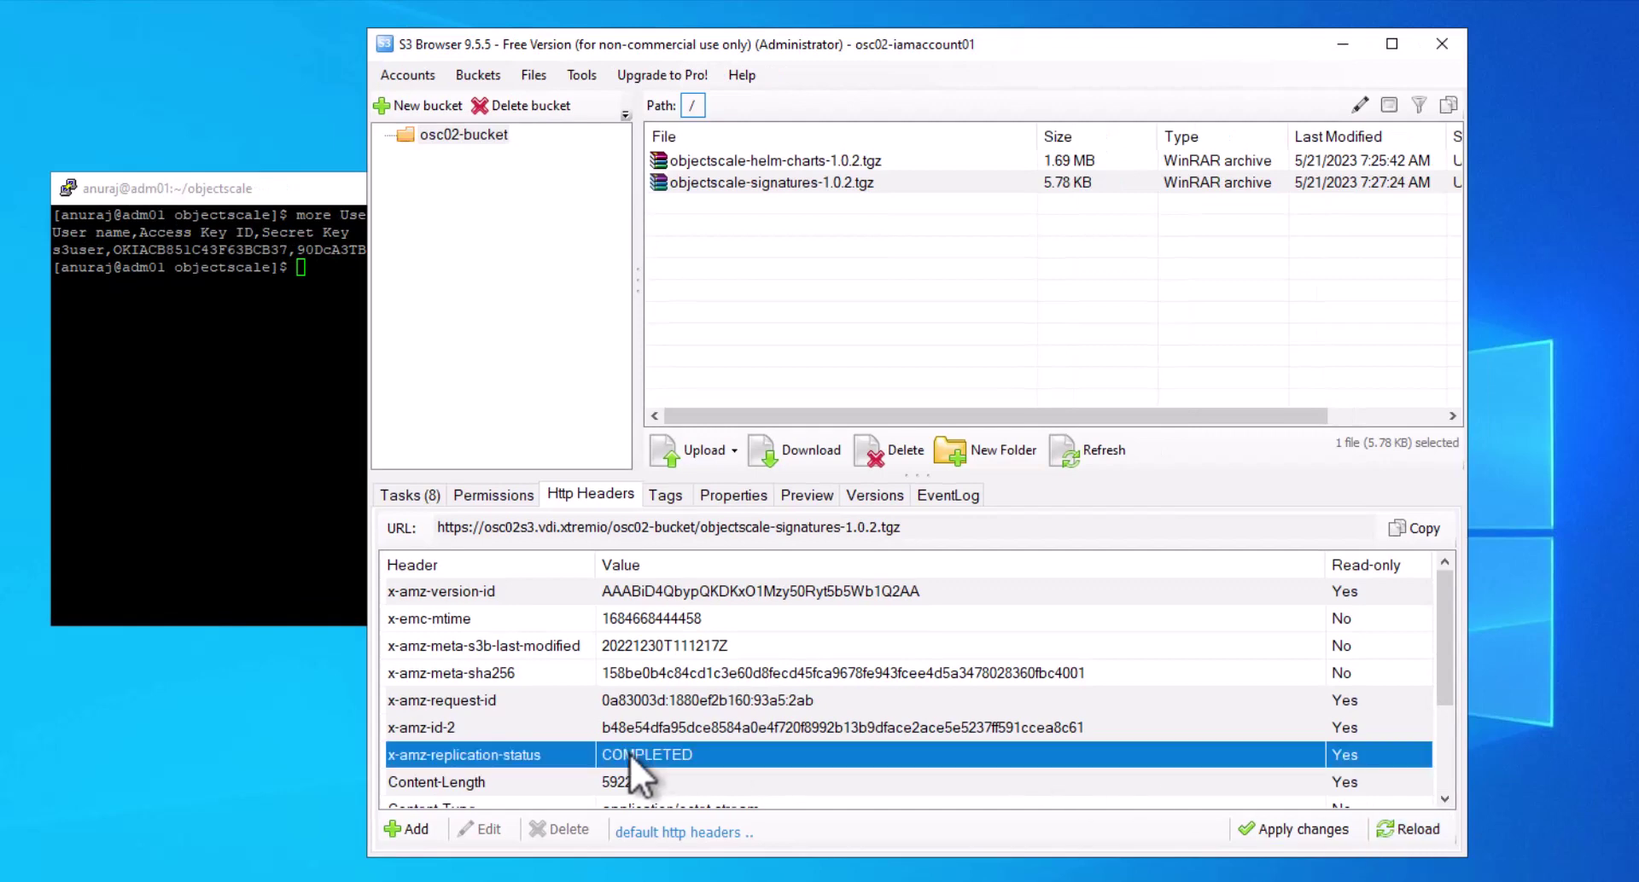
# Switch to the osc01-iamaccount01 account and inspect the HTTP headers of objectscale-signatures-1.0.2.tgz in osc01-bucket
pyautogui.click(414, 73)
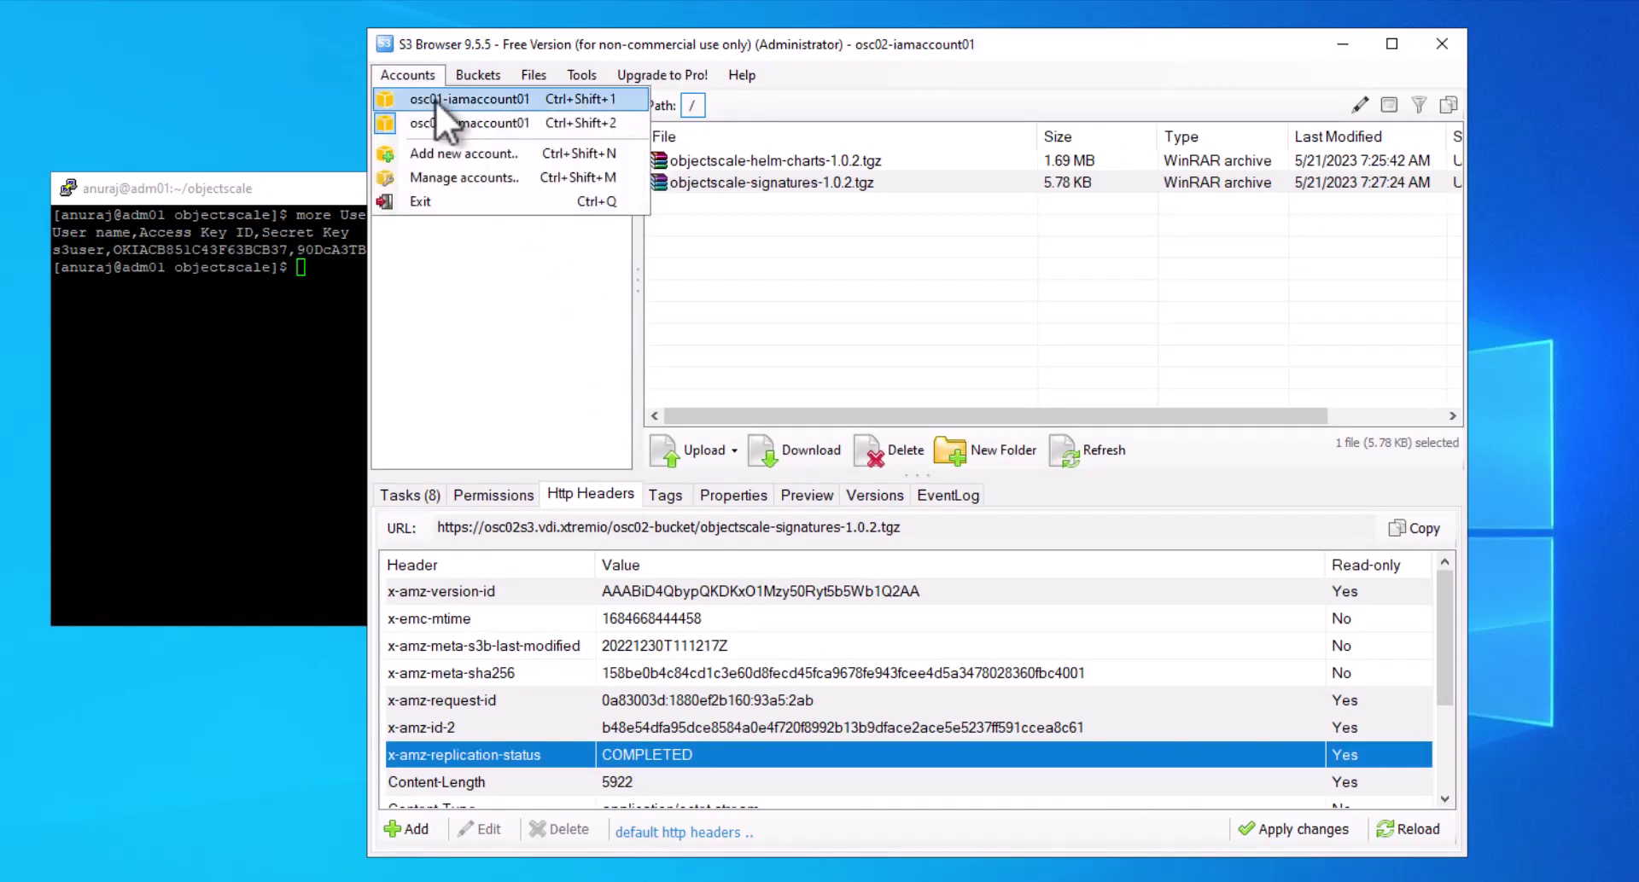
pyautogui.click(436, 101)
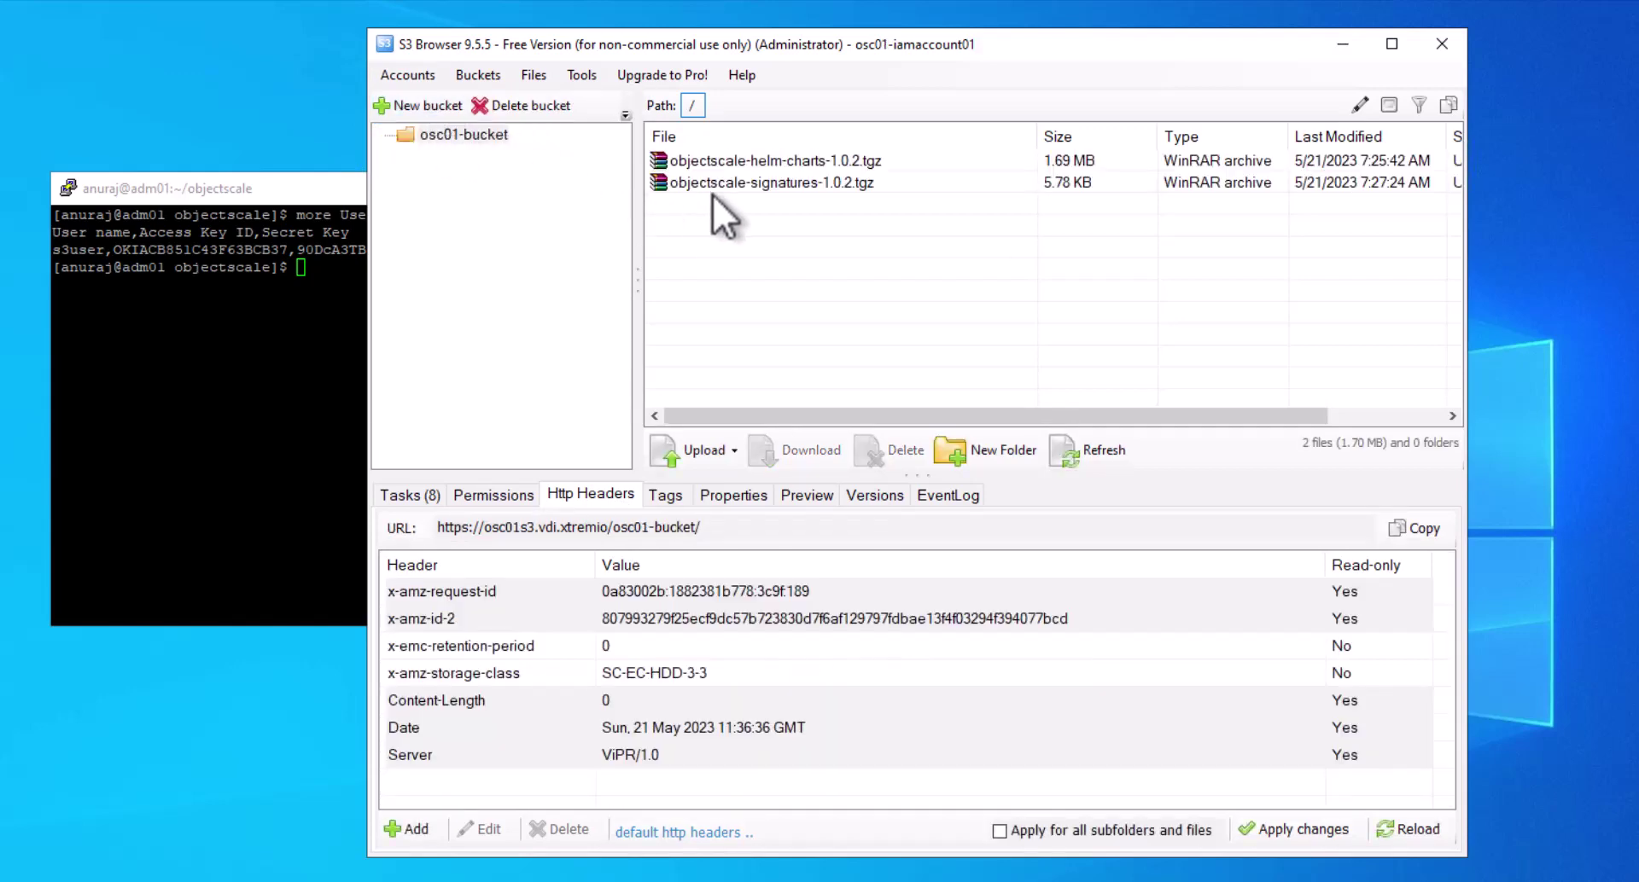
pyautogui.click(777, 184)
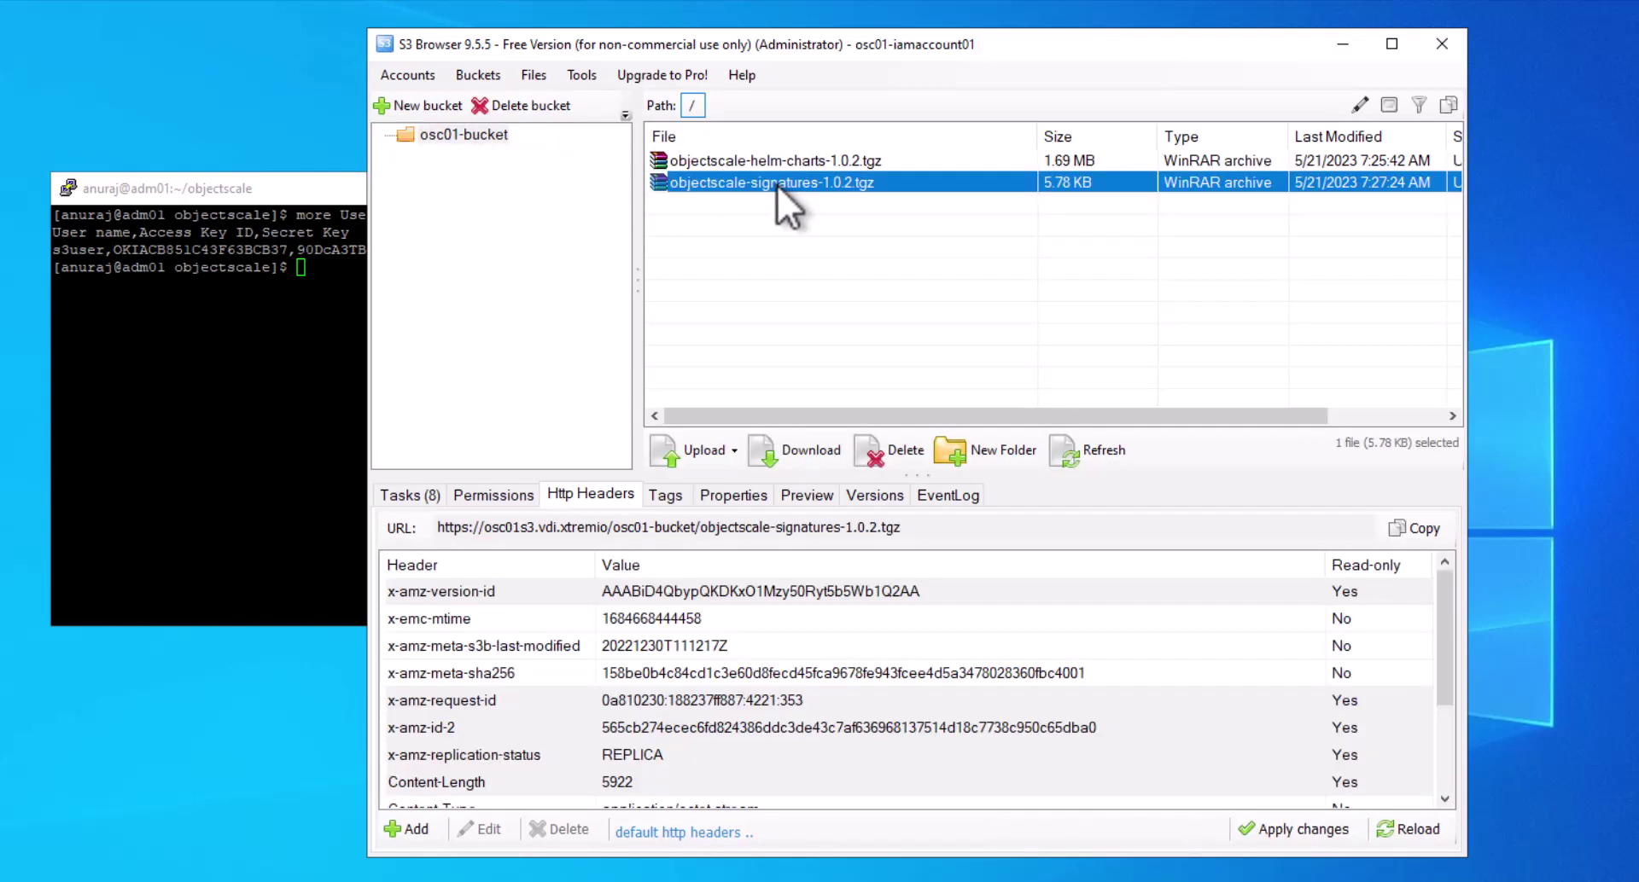